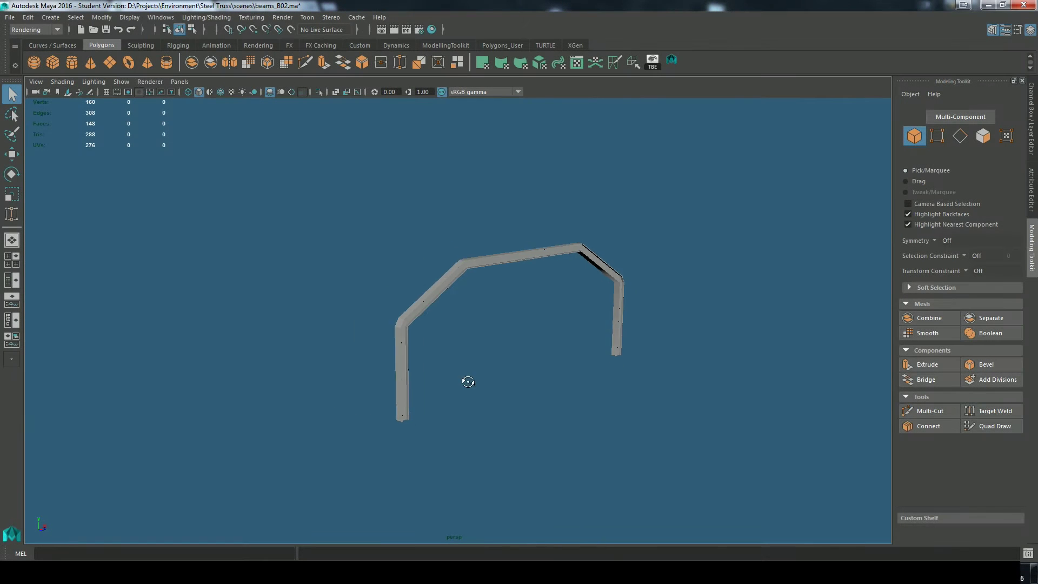
Step: Select the bent steel beam, frame it, and orbit round to a frontal view
{"action": "left_click", "coordinate": [508, 264]}
{"action": "right_click_drag", "start_coordinate": [511, 268], "coordinate": [630, 295], "text": "alt"}
{"action": "left_click_drag", "start_coordinate": [630, 295], "coordinate": [612, 321], "text": "alt"}
{"action": "key", "text": "f"}
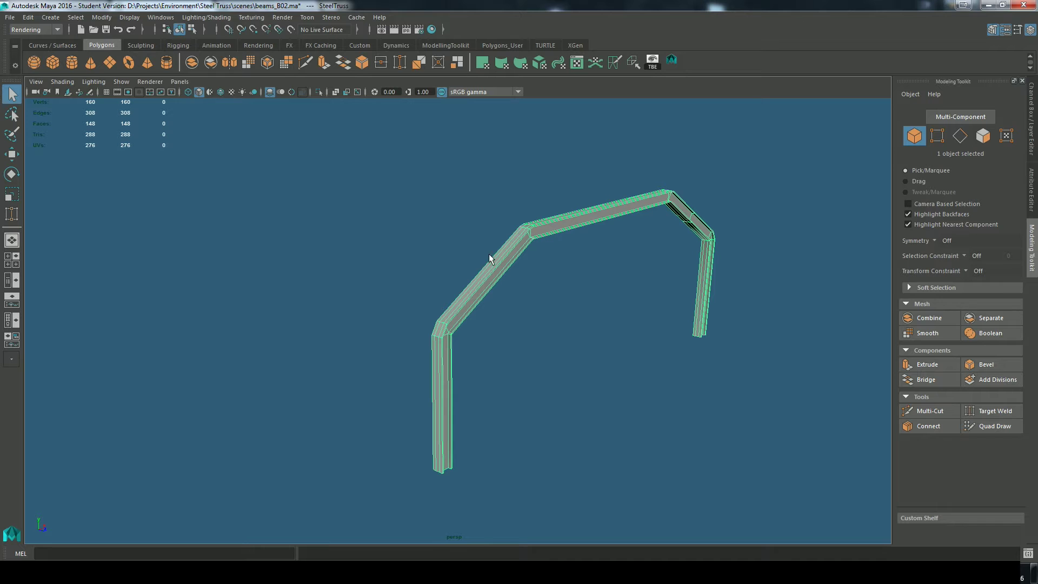
{"action": "left_click_drag", "start_coordinate": [645, 328], "coordinate": [537, 348], "text": "alt"}
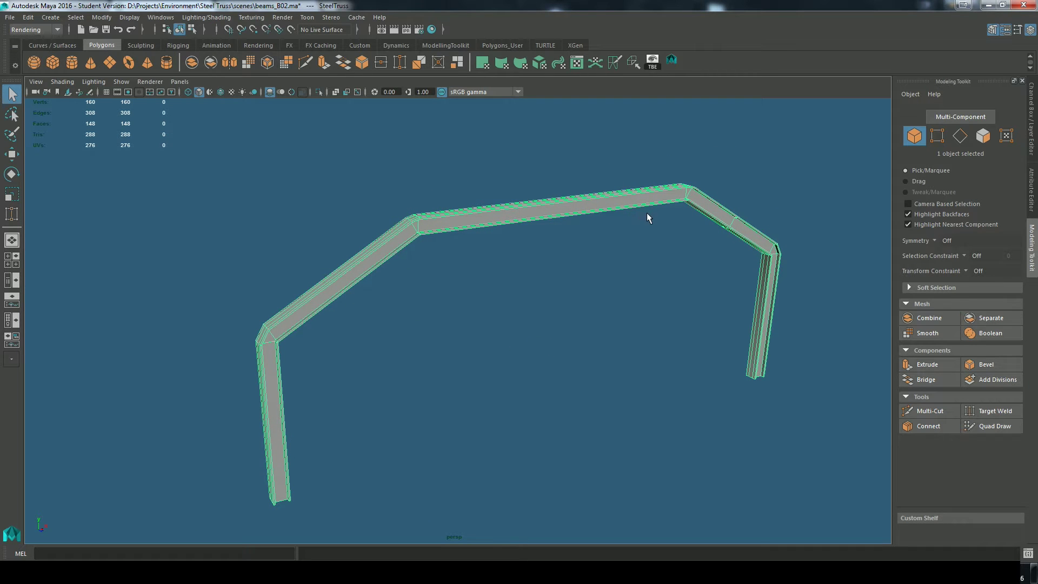
Step: Switch Maya's menu set to Modeling, opening the Mesh menu without using it
{"action": "left_click", "coordinate": [33, 30]}
{"action": "left_click", "coordinate": [24, 34]}
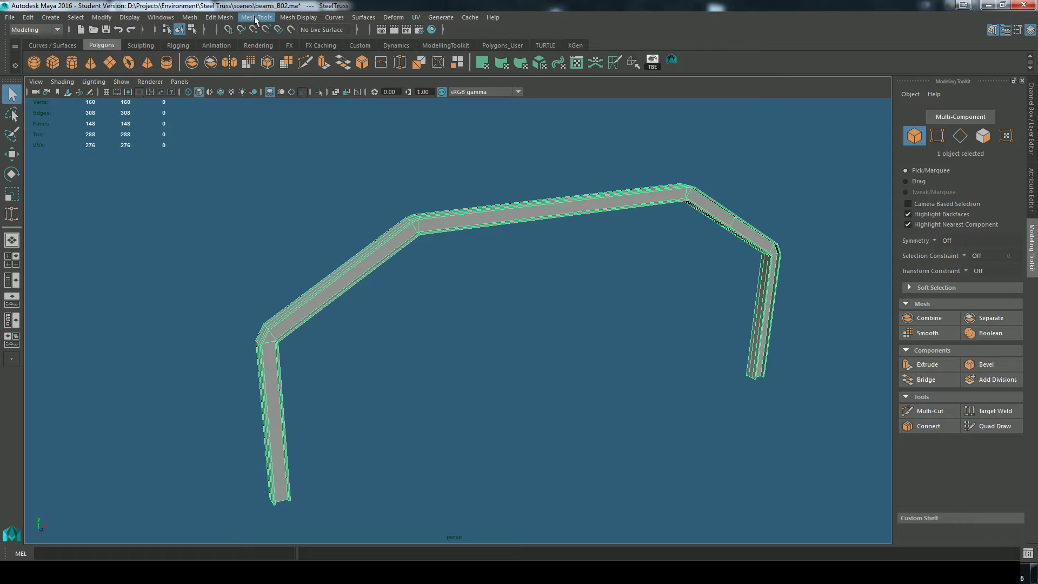
{"action": "left_click", "coordinate": [190, 17]}
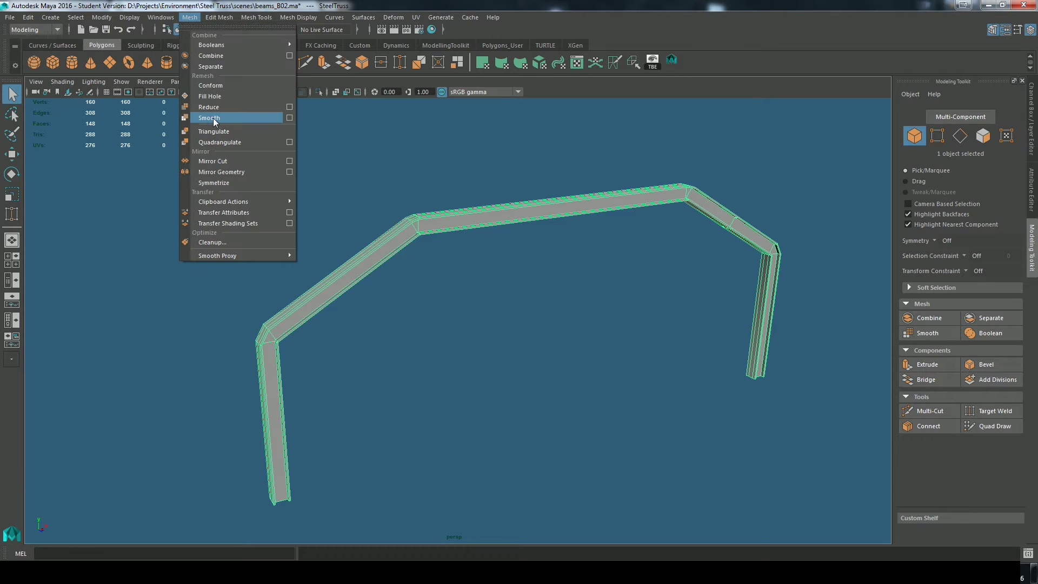
{"action": "left_click", "coordinate": [187, 18]}
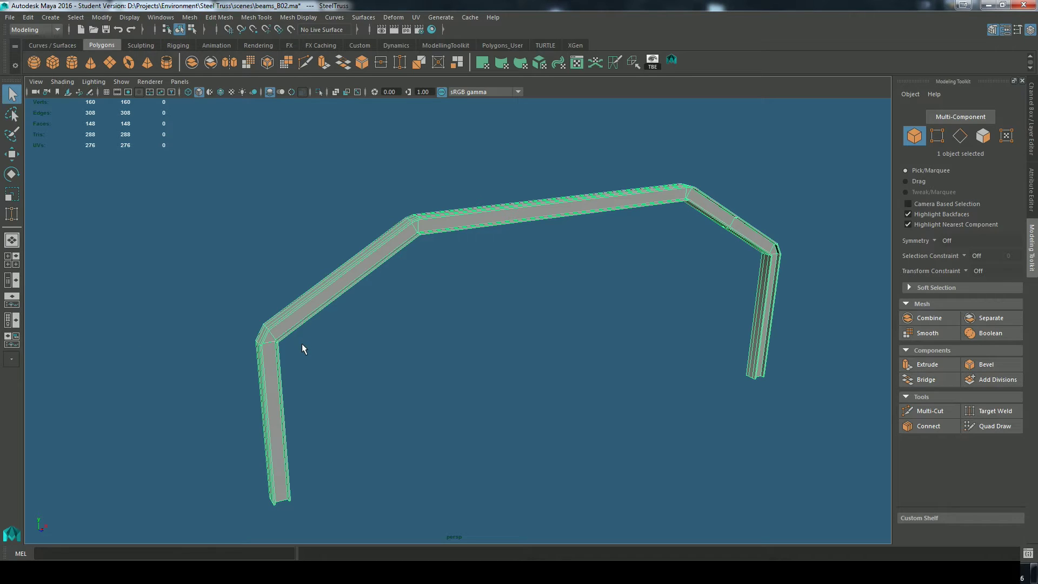
Step: Toggle wireframe and shaded display, then preview the beam smoothed and return it to low-poly
{"action": "left_click_drag", "start_coordinate": [422, 352], "coordinate": [575, 315], "text": "alt"}
{"action": "key", "text": "1"}
{"action": "key", "text": "4"}
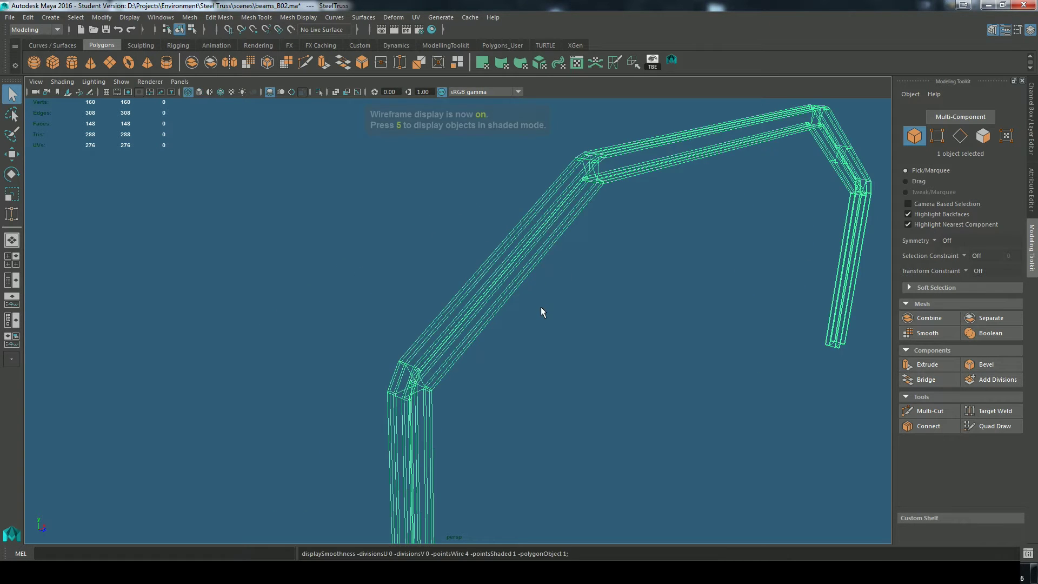
{"action": "key", "text": "5"}
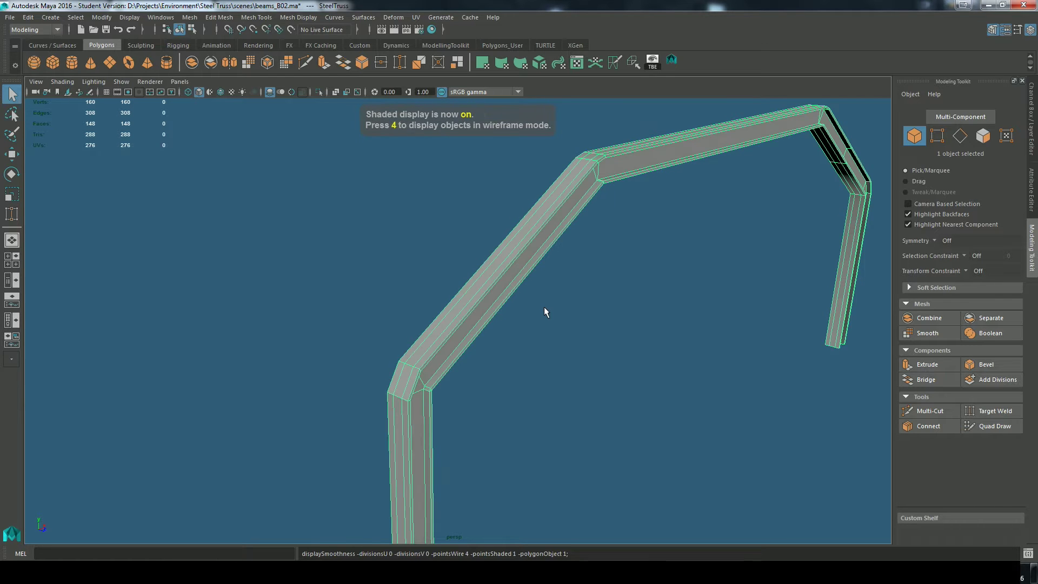
{"action": "key", "text": "3"}
{"action": "mouse_move", "coordinate": [655, 344]}
{"action": "left_mouse_down", "text": "alt"}
{"action": "mouse_move", "coordinate": [622, 324]}
{"action": "mouse_move", "coordinate": [667, 298]}
{"action": "mouse_move", "coordinate": [608, 294]}
{"action": "mouse_move", "coordinate": [637, 306]}
{"action": "mouse_move", "coordinate": [687, 301]}
{"action": "mouse_move", "coordinate": [487, 284]}
{"action": "left_mouse_up", "text": "alt"}
{"action": "key", "text": "1"}
{"action": "key", "text": "3"}
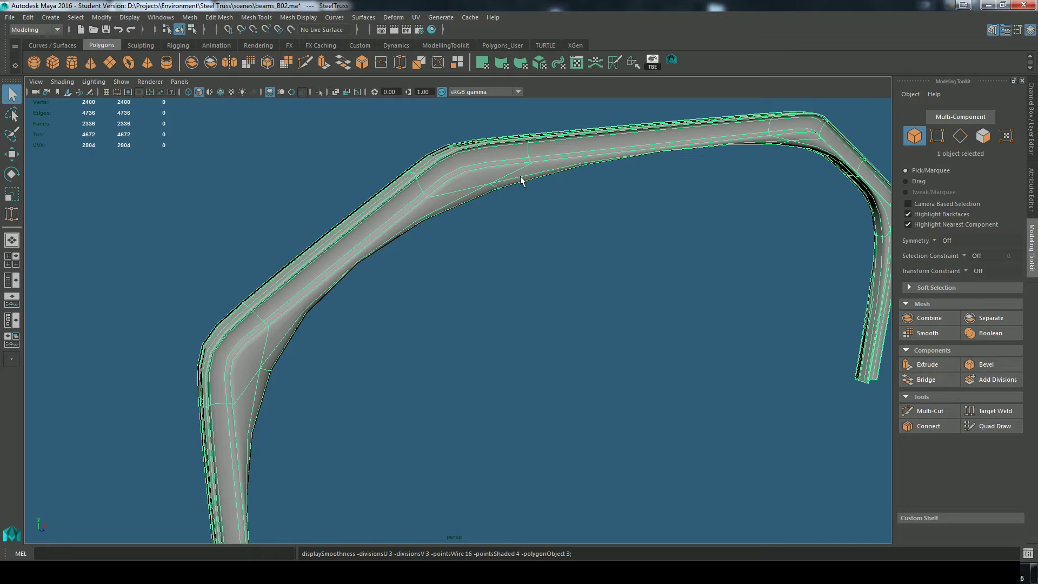
{"action": "key", "text": "1"}
Step: Orbit and frame the beam, closing in on its left bend
{"action": "left_click_drag", "start_coordinate": [463, 285], "coordinate": [292, 302], "text": "alt"}
{"action": "left_click_drag", "start_coordinate": [368, 278], "coordinate": [512, 245], "text": "alt"}
{"action": "key", "text": "f"}
{"action": "key", "text": "bracketleft"}
{"action": "key", "text": "bracketleft"}
{"action": "key", "text": "bracketleft"}
{"action": "left_click_drag", "start_coordinate": [468, 274], "coordinate": [496, 337], "text": "alt"}
{"action": "left_click_drag", "start_coordinate": [574, 326], "coordinate": [550, 327], "text": "alt"}
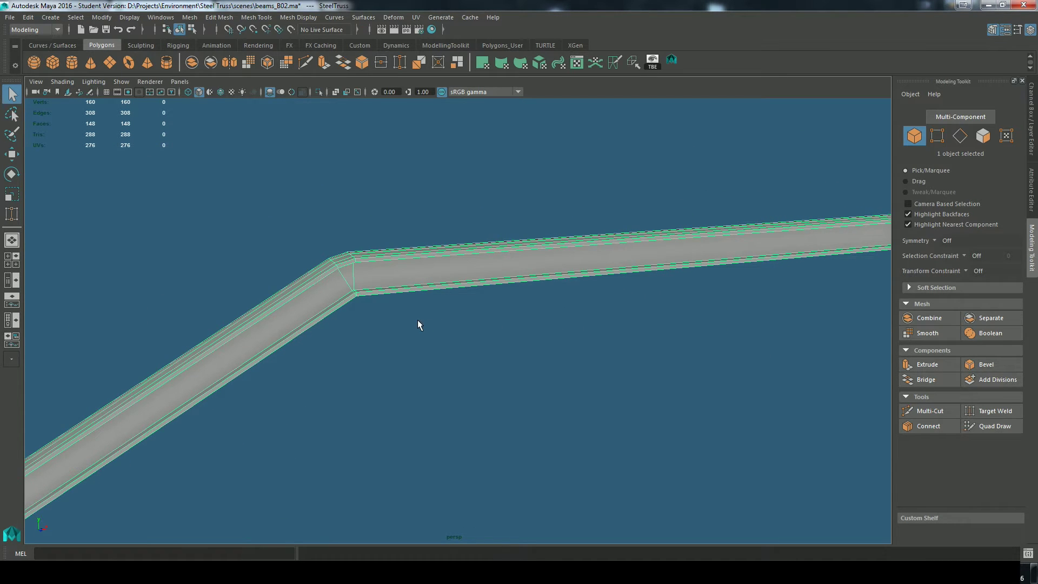
Step: Start a Multi-Cut at the beam's bend, then cancel the pending cut point
{"action": "left_click", "coordinate": [926, 411]}
{"action": "left_click_drag", "start_coordinate": [422, 326], "coordinate": [473, 362], "text": "alt"}
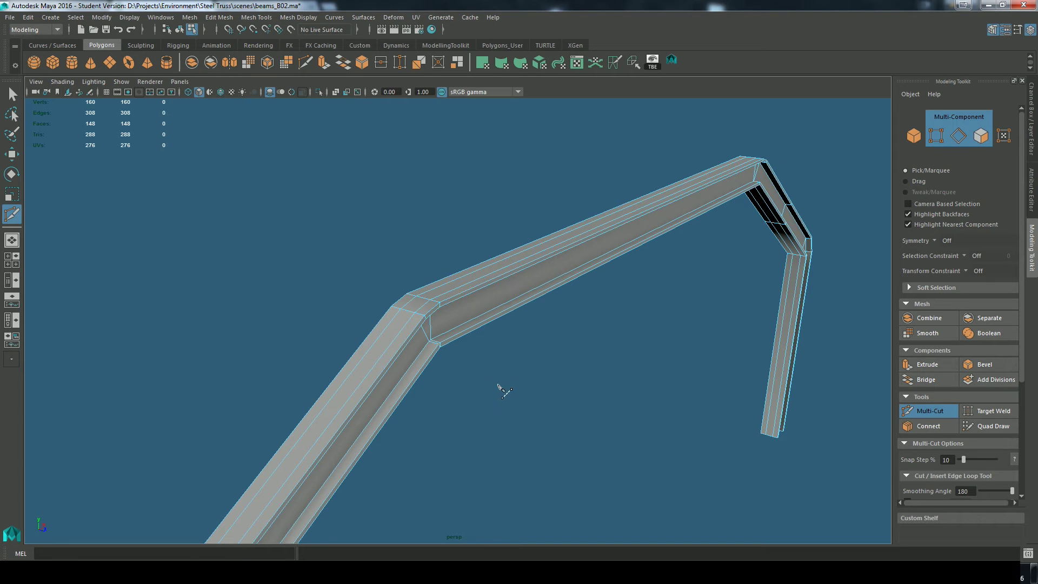
{"action": "scroll", "coordinate": [494, 379], "scroll_direction": "up", "scroll_amount": 10}
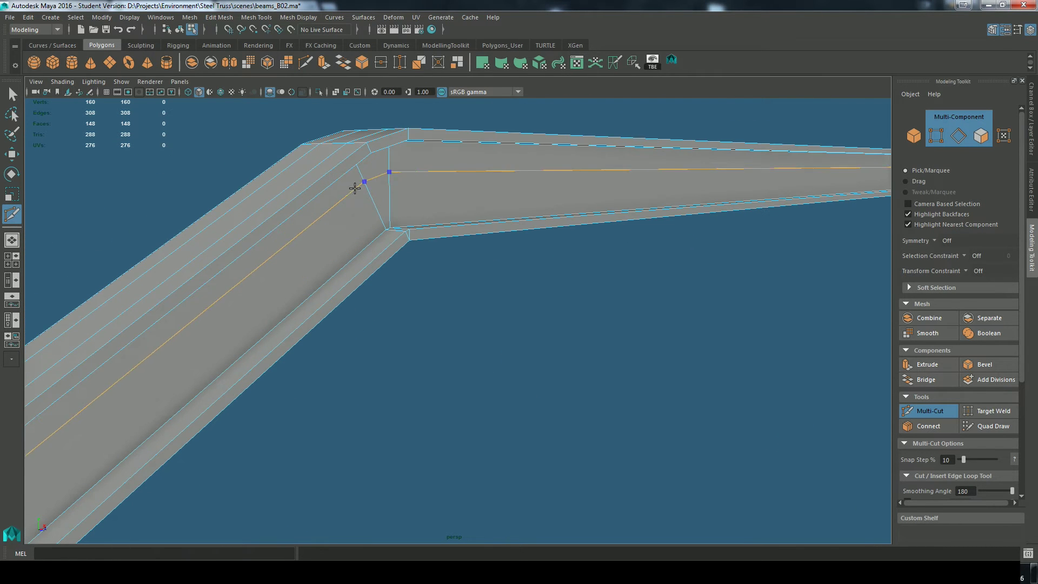
{"action": "left_click", "coordinate": [355, 185]}
{"action": "key", "text": "BackSpace"}
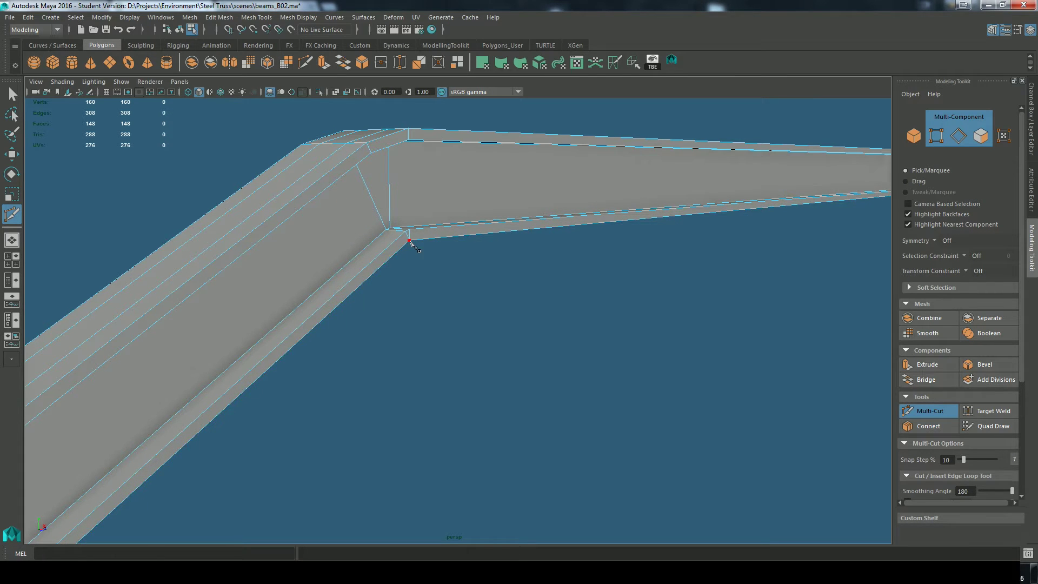
Step: Leave the cut tool, return to whole-object selection, and pan the beam into view
{"action": "scroll", "coordinate": [468, 309], "scroll_direction": "up", "scroll_amount": 3}
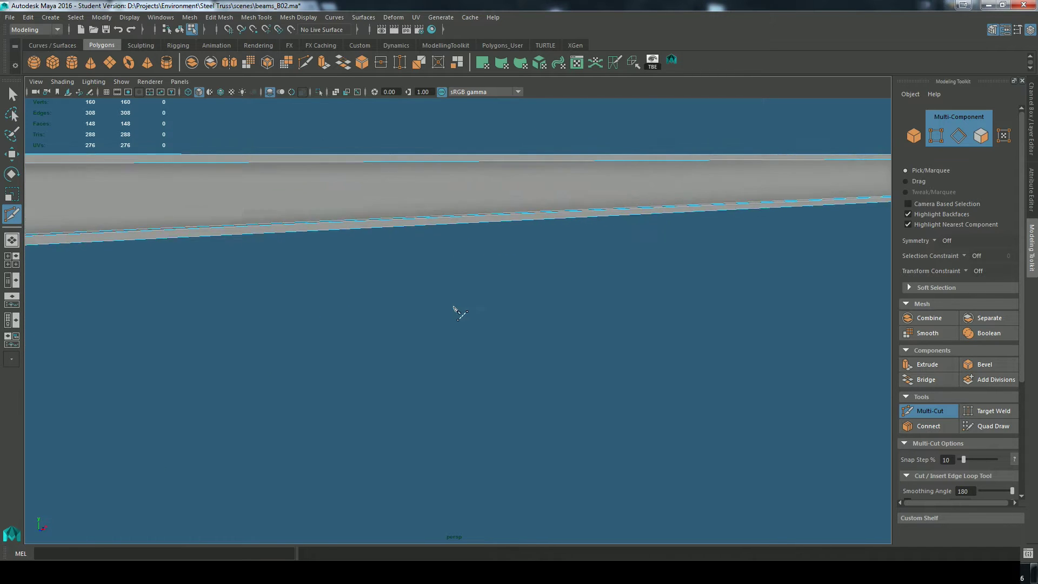
{"action": "key", "text": "q"}
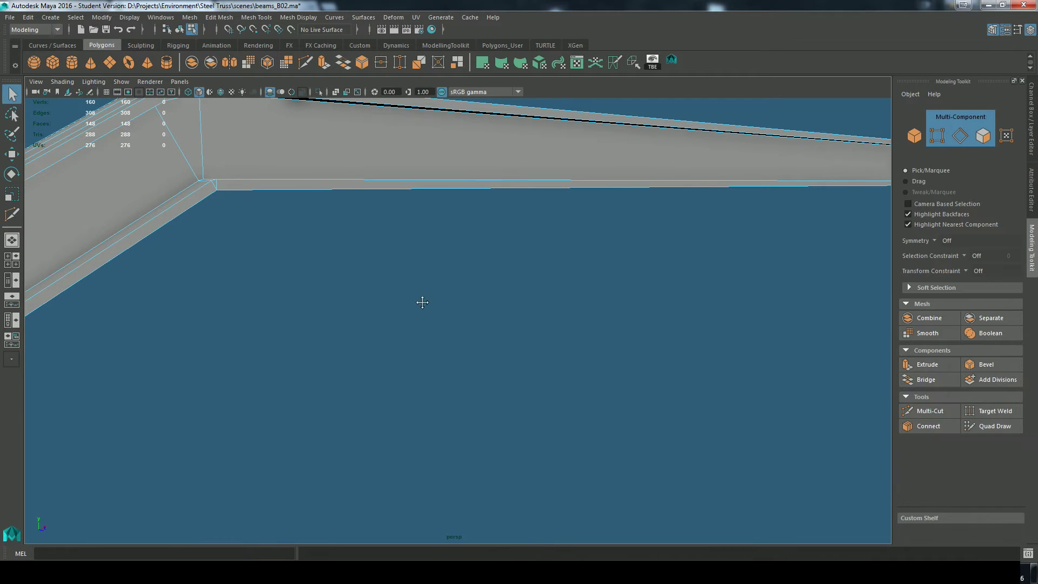
{"action": "scroll", "coordinate": [423, 302], "scroll_direction": "down", "scroll_amount": 5}
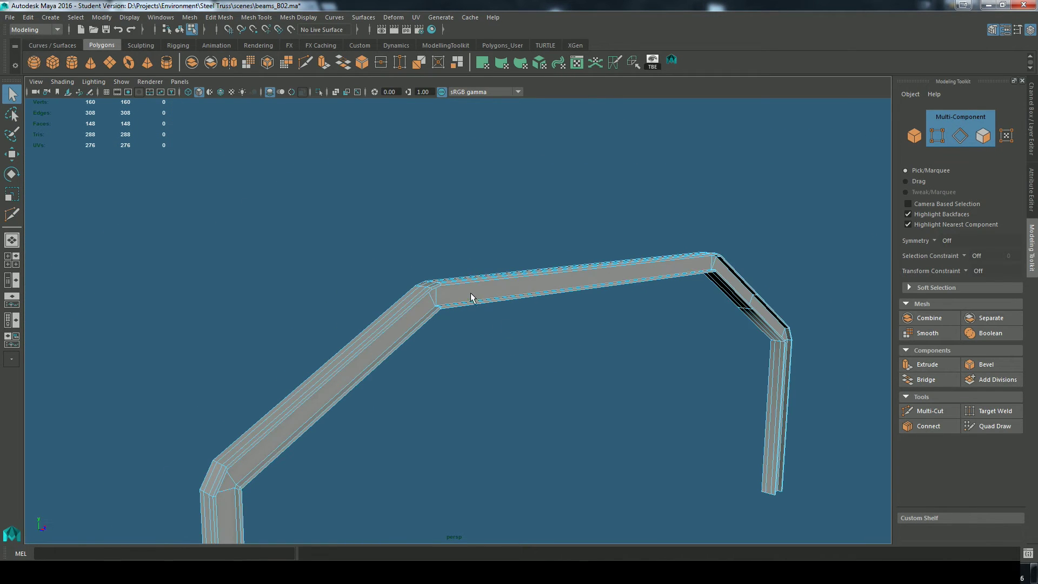
{"action": "right_click_drag", "start_coordinate": [471, 262], "coordinate": [518, 247]}
{"action": "scroll", "coordinate": [551, 327], "scroll_direction": "up", "scroll_amount": 8}
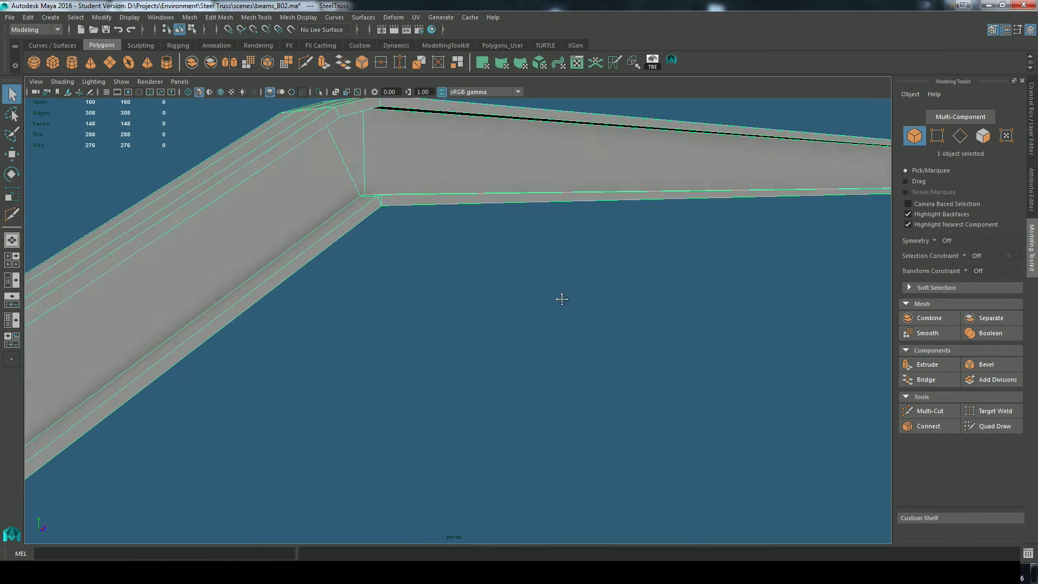
{"action": "scroll", "coordinate": [560, 280], "scroll_direction": "down", "scroll_amount": 8}
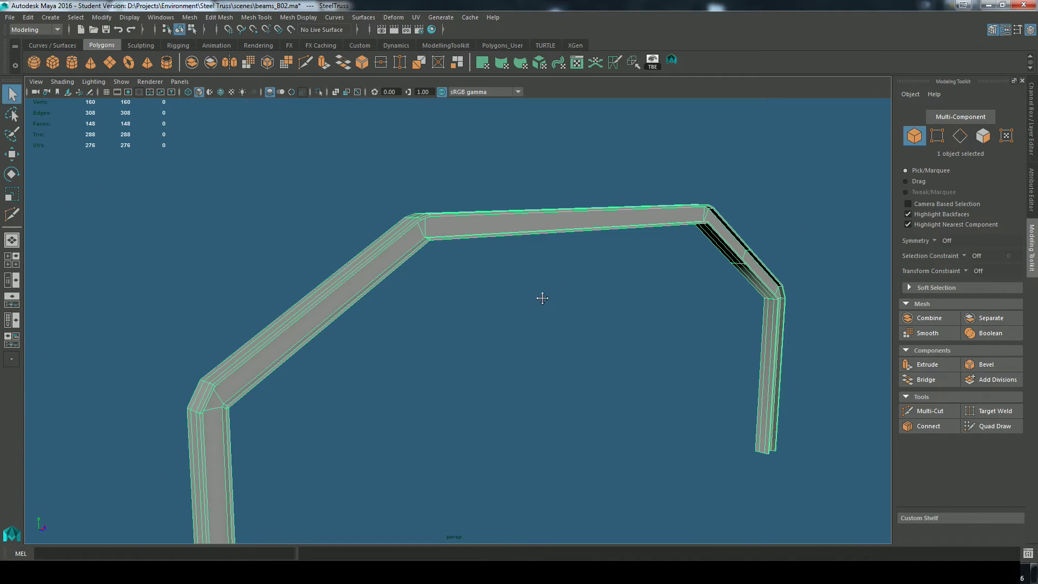
{"action": "middle_click_drag", "start_coordinate": [542, 298], "coordinate": [554, 263], "text": "alt"}
Step: Save the scene as beams_HP01.ma, accepting the student version warning
{"action": "left_click", "coordinate": [10, 18]}
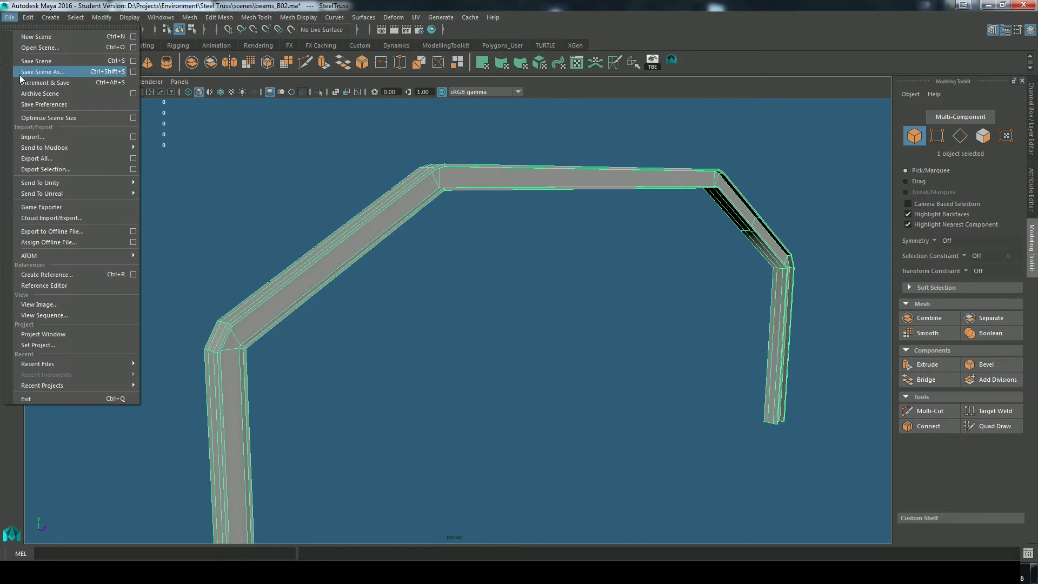
{"action": "left_click", "coordinate": [47, 76]}
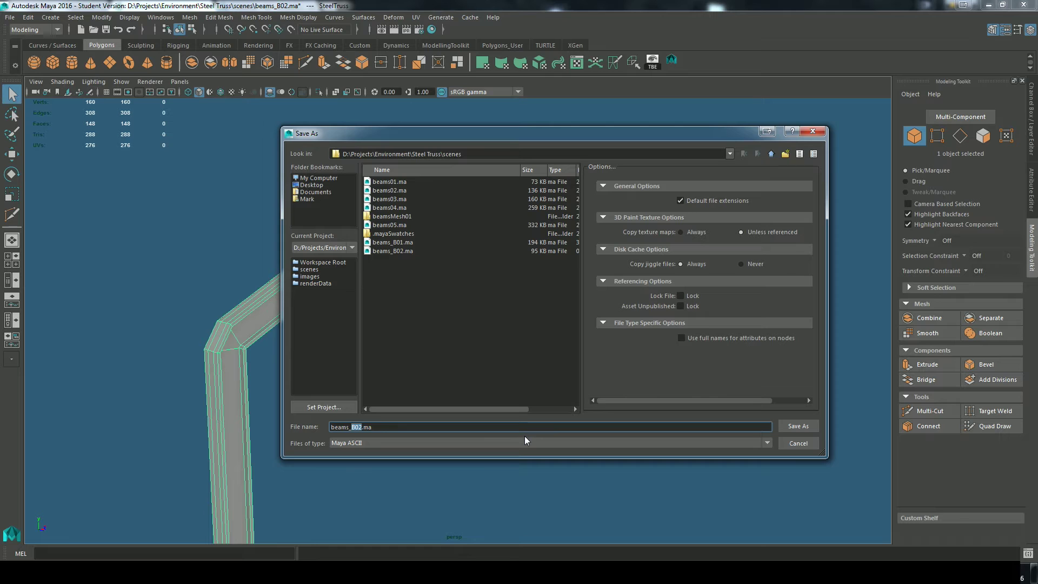
{"action": "type", "text": "HP01"}
{"action": "left_click", "coordinate": [808, 427]}
{"action": "left_click", "coordinate": [495, 296]}
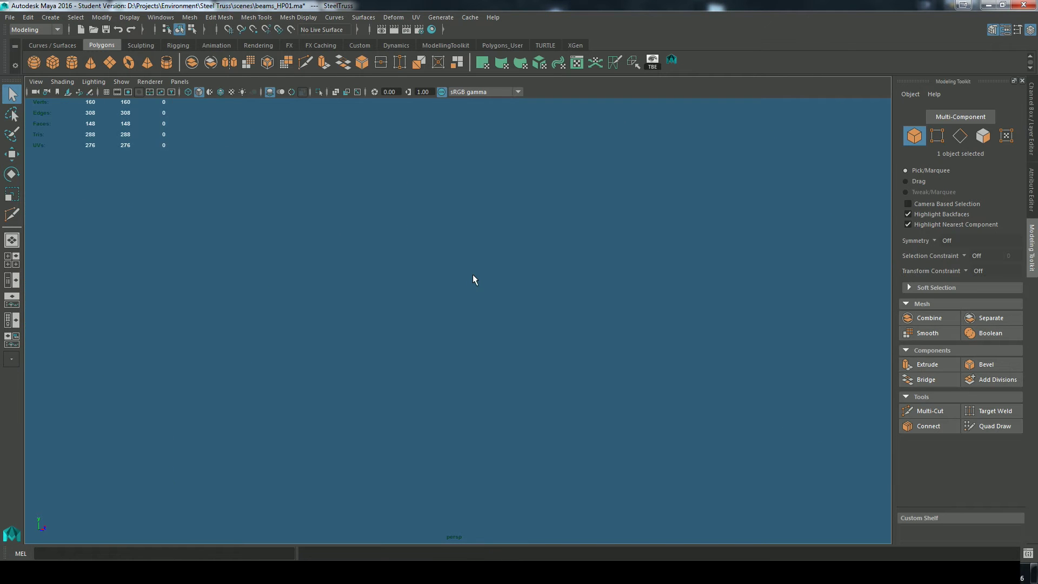
{"action": "middle_click_drag", "start_coordinate": [469, 268], "coordinate": [552, 253], "text": "alt"}
Step: Back out of Multi-Cut, orbit to the beam's left bend, and switch to edge selection
{"action": "scroll", "coordinate": [503, 281], "scroll_direction": "up", "scroll_amount": 5}
{"action": "scroll", "coordinate": [457, 313], "scroll_direction": "down", "scroll_amount": 3}
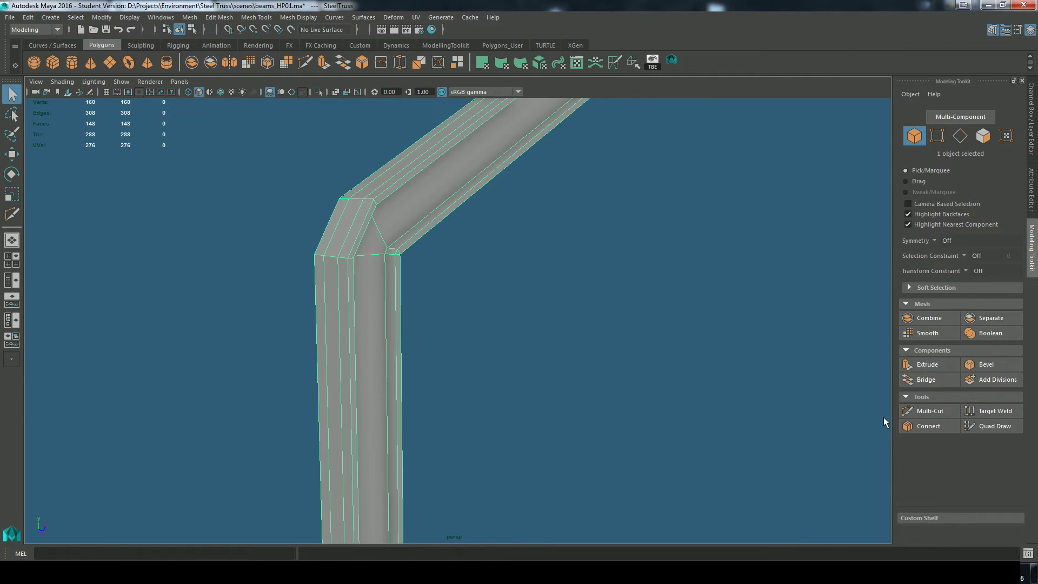
{"action": "left_click", "coordinate": [929, 411]}
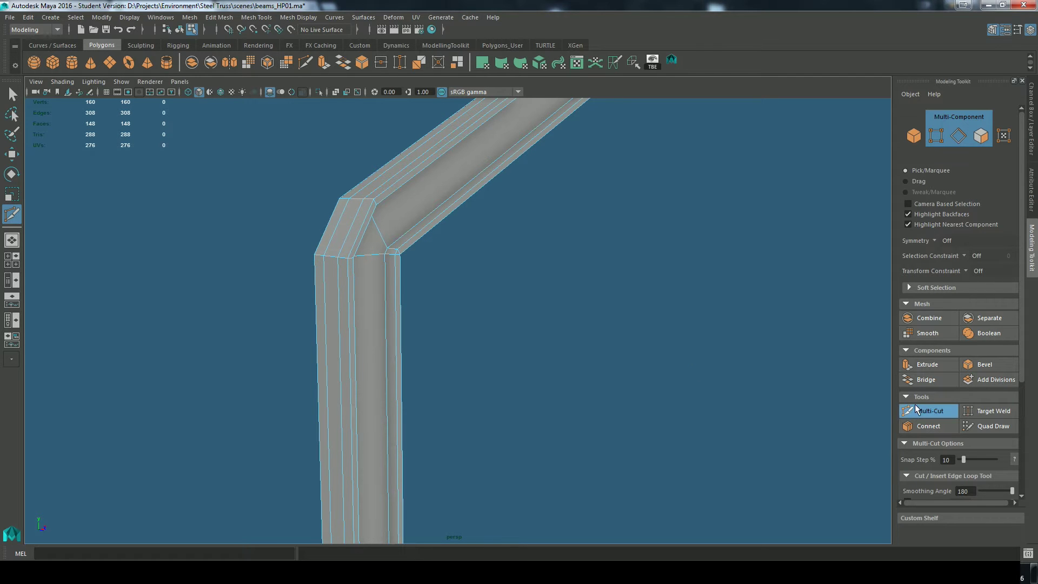
{"action": "key", "text": "q"}
{"action": "middle_click_drag", "start_coordinate": [490, 281], "coordinate": [412, 282], "text": "alt"}
{"action": "left_click_drag", "start_coordinate": [371, 321], "coordinate": [507, 377], "text": "alt"}
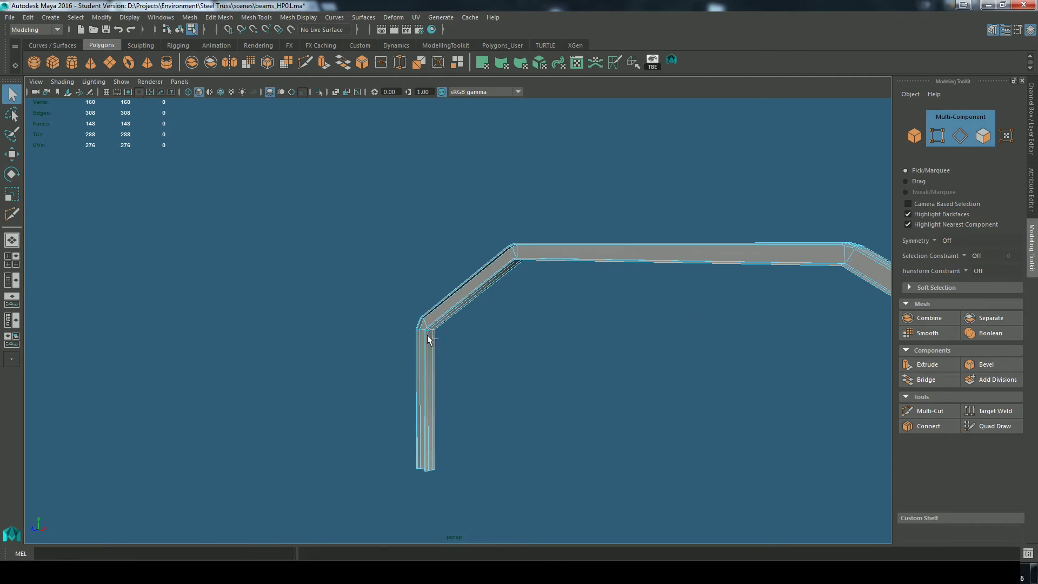
{"action": "right_click_drag", "start_coordinate": [435, 284], "coordinate": [436, 232]}
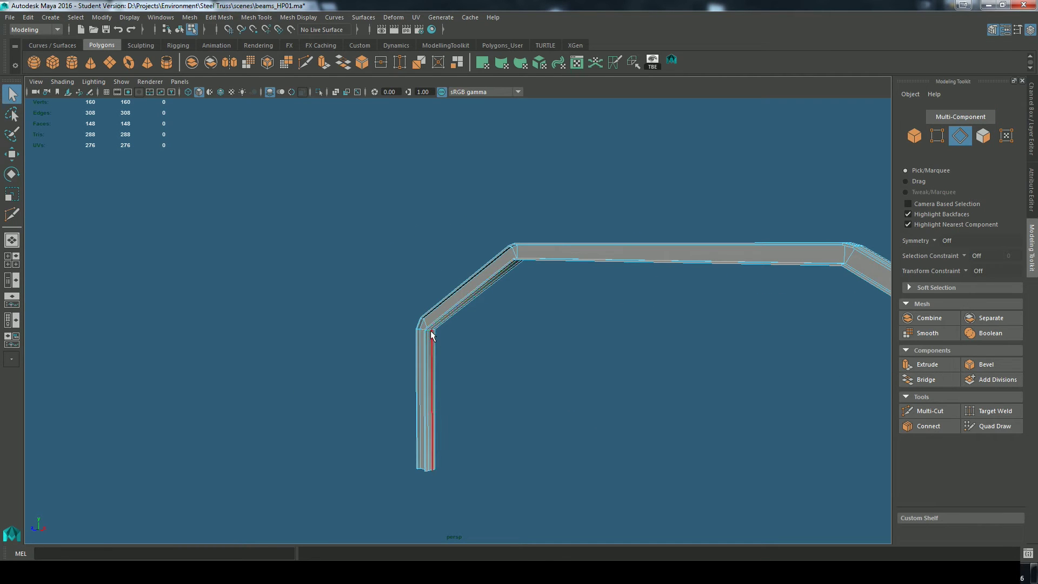
Step: Pick one inner-corner edge at the left bend and add its two neighbouring edges
{"action": "left_click", "coordinate": [430, 329]}
{"action": "key", "text": "f"}
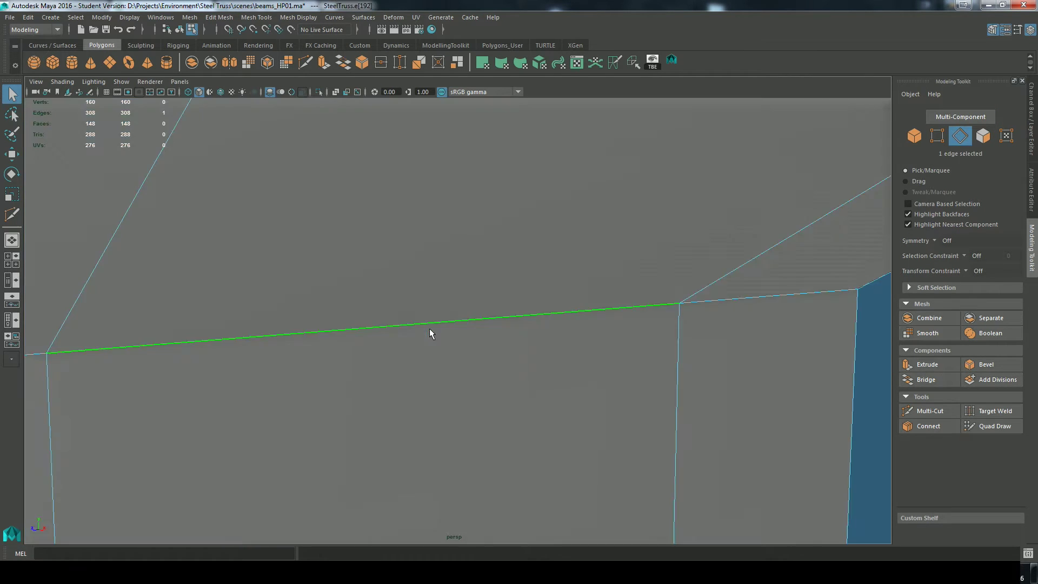
{"action": "right_click_drag", "start_coordinate": [738, 417], "coordinate": [529, 359], "text": "alt"}
{"action": "left_click_drag", "start_coordinate": [528, 359], "coordinate": [494, 387], "text": "alt"}
{"action": "scroll", "coordinate": [645, 381], "scroll_direction": "up", "scroll_amount": 2}
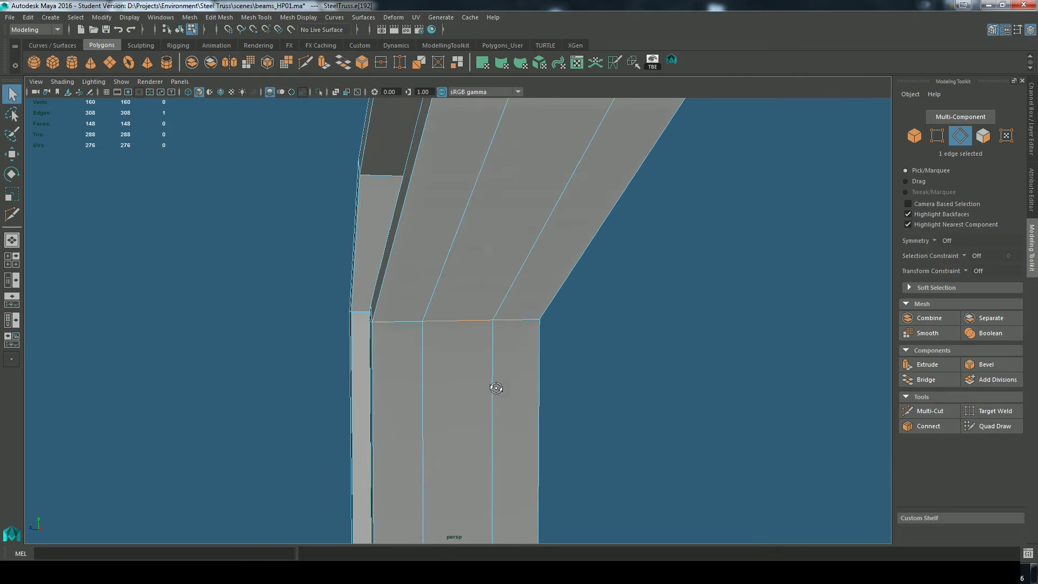
{"action": "left_click", "coordinate": [487, 321], "text": "shift"}
{"action": "left_click", "coordinate": [514, 320], "text": "shift"}
{"action": "left_click_drag", "start_coordinate": [584, 381], "coordinate": [640, 382], "text": "alt"}
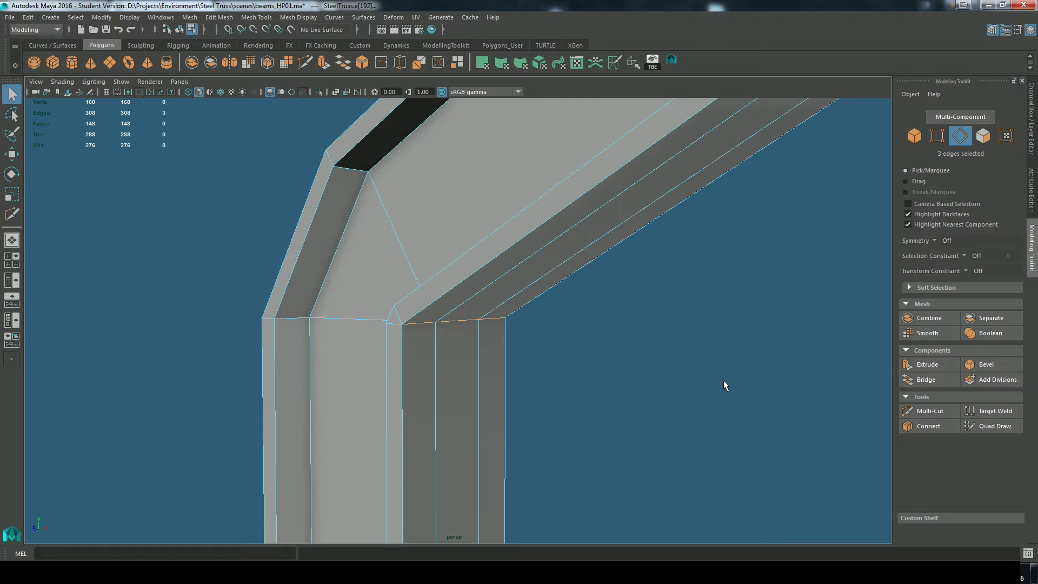
Step: Bevel the three corner edges, target-weld the stray vertex, and start a Multi-Cut at the joint
{"action": "left_click", "coordinate": [996, 365]}
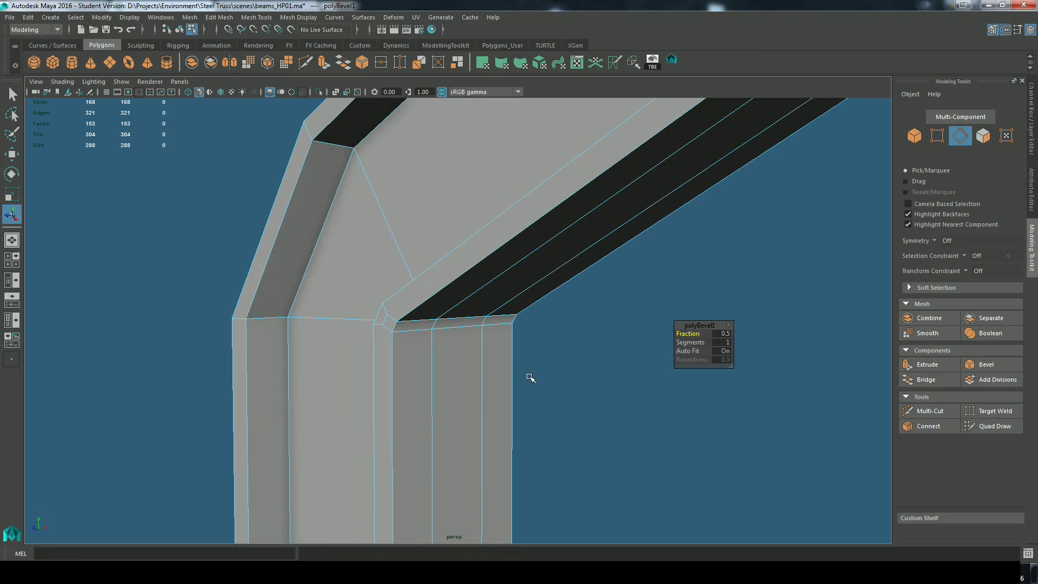
{"action": "left_click_drag", "start_coordinate": [532, 377], "coordinate": [661, 382], "text": "alt"}
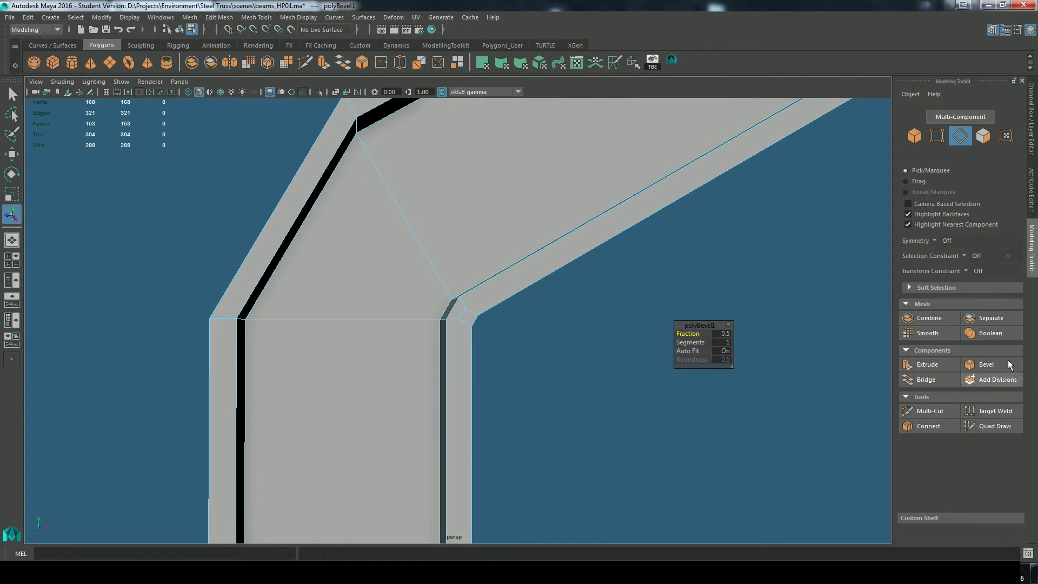
{"action": "left_click", "coordinate": [990, 412]}
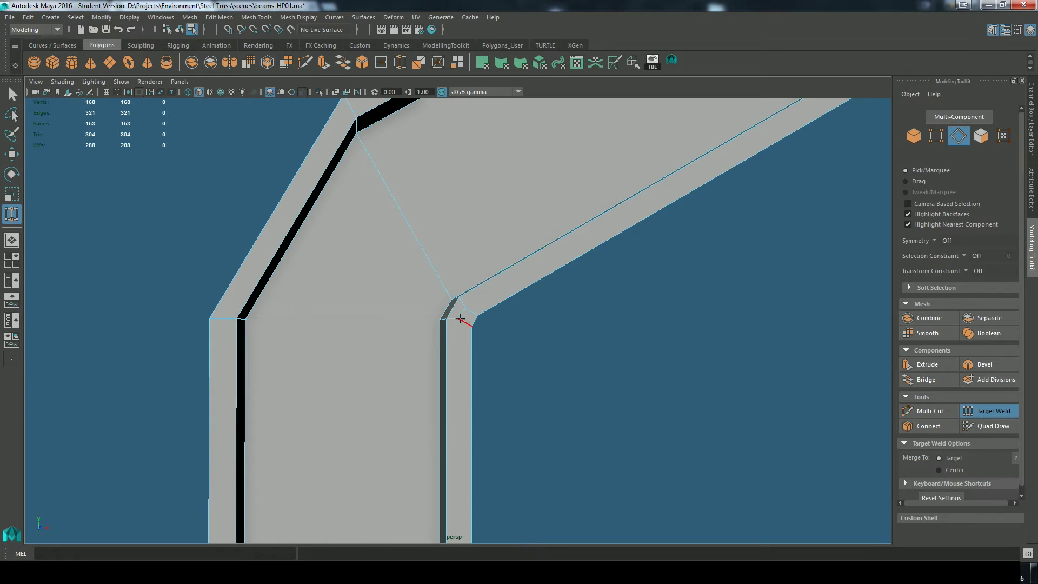
{"action": "right_click_drag", "start_coordinate": [459, 270], "coordinate": [405, 278]}
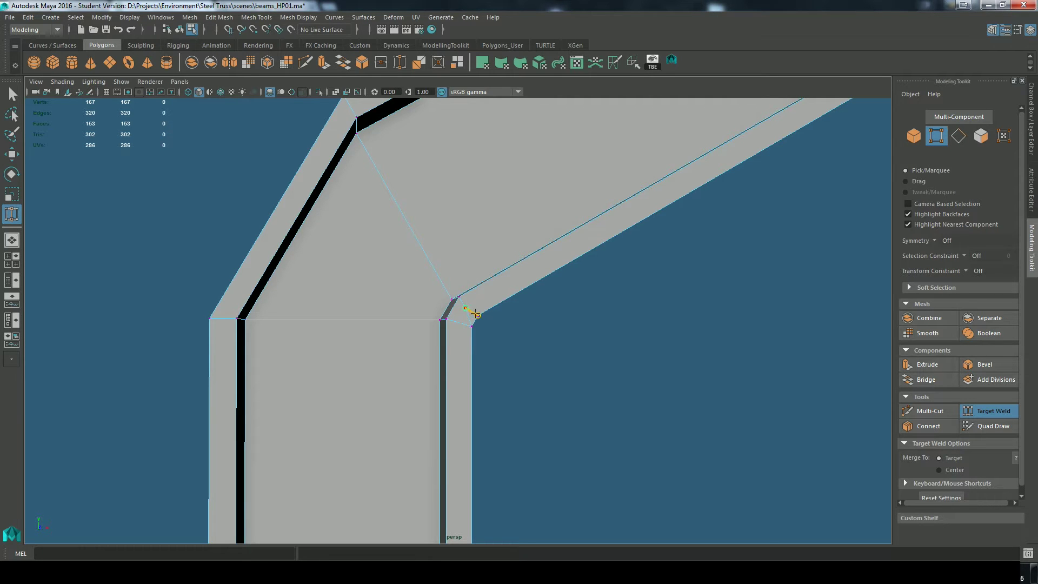
{"action": "left_click_drag", "start_coordinate": [477, 315], "coordinate": [472, 324]}
{"action": "left_click_drag", "start_coordinate": [472, 325], "coordinate": [409, 252], "text": "alt"}
{"action": "left_click_drag", "start_coordinate": [504, 334], "coordinate": [462, 340], "text": "alt"}
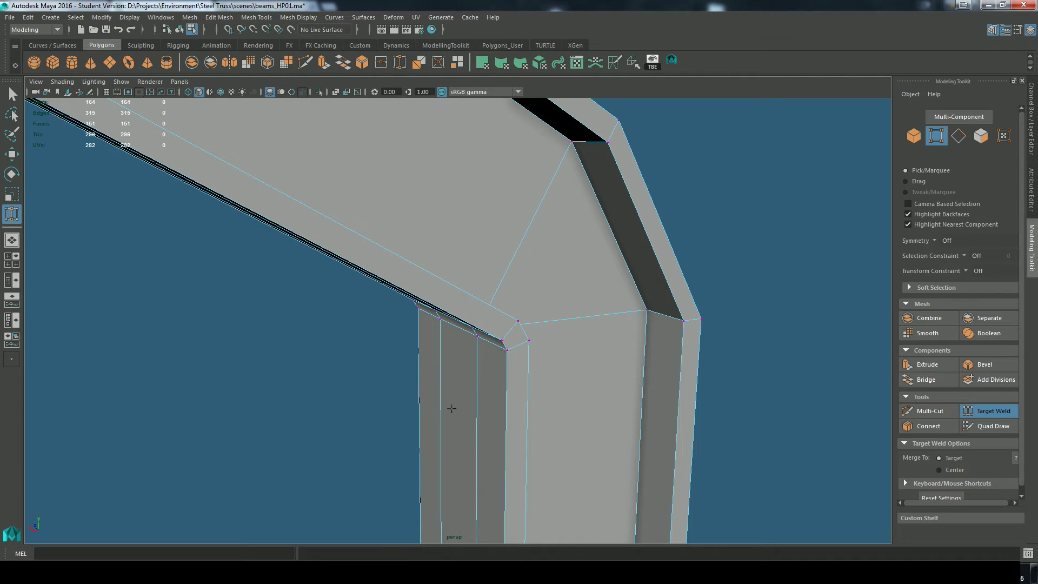
{"action": "key", "text": "q"}
{"action": "left_click", "coordinate": [931, 411]}
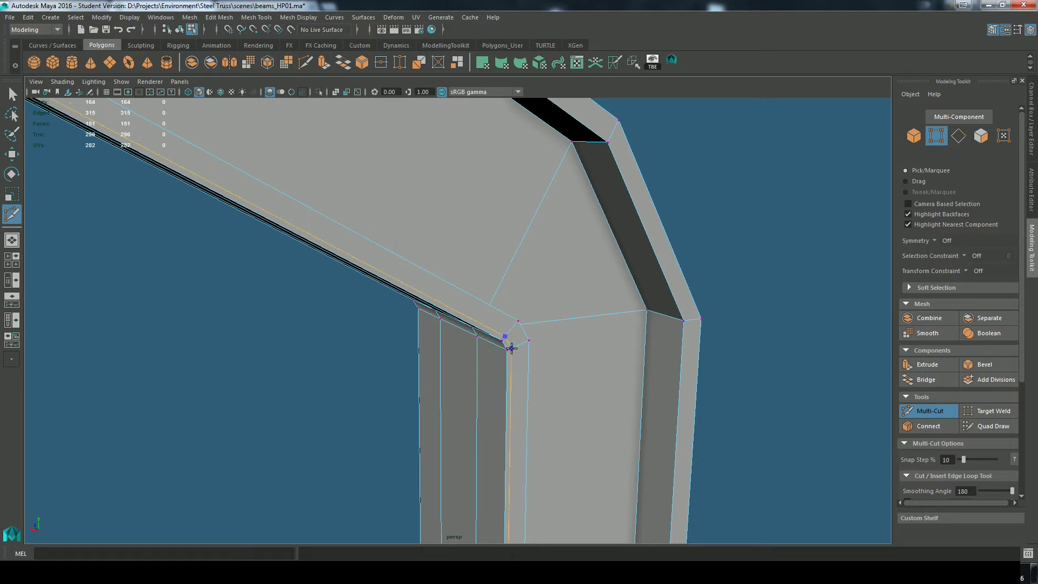
{"action": "scroll", "coordinate": [371, 436], "scroll_direction": "down", "scroll_amount": 6}
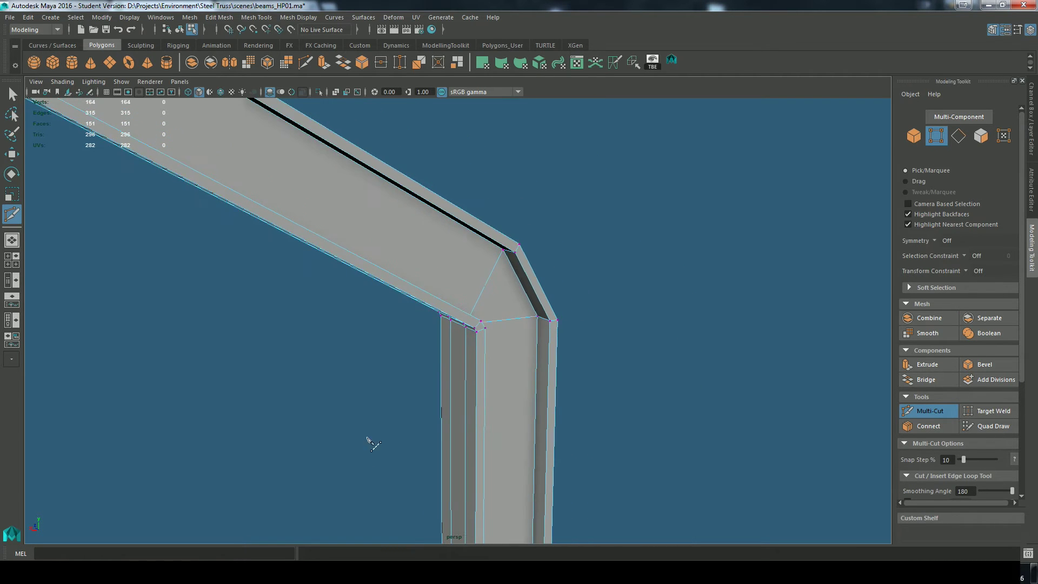
Step: Bevel the edge loop across the first joint and weld its stray vertex onto a neighbour
{"action": "left_click_drag", "start_coordinate": [311, 388], "coordinate": [701, 520], "text": "alt"}
{"action": "key", "text": "q"}
{"action": "left_click_drag", "start_coordinate": [484, 362], "coordinate": [353, 401], "text": "alt"}
{"action": "scroll", "coordinate": [352, 401], "scroll_direction": "up", "scroll_amount": 4}
{"action": "key", "text": "F10"}
{"action": "double_click", "coordinate": [624, 147]}
{"action": "left_click_drag", "start_coordinate": [623, 147], "coordinate": [374, 358], "text": "alt"}
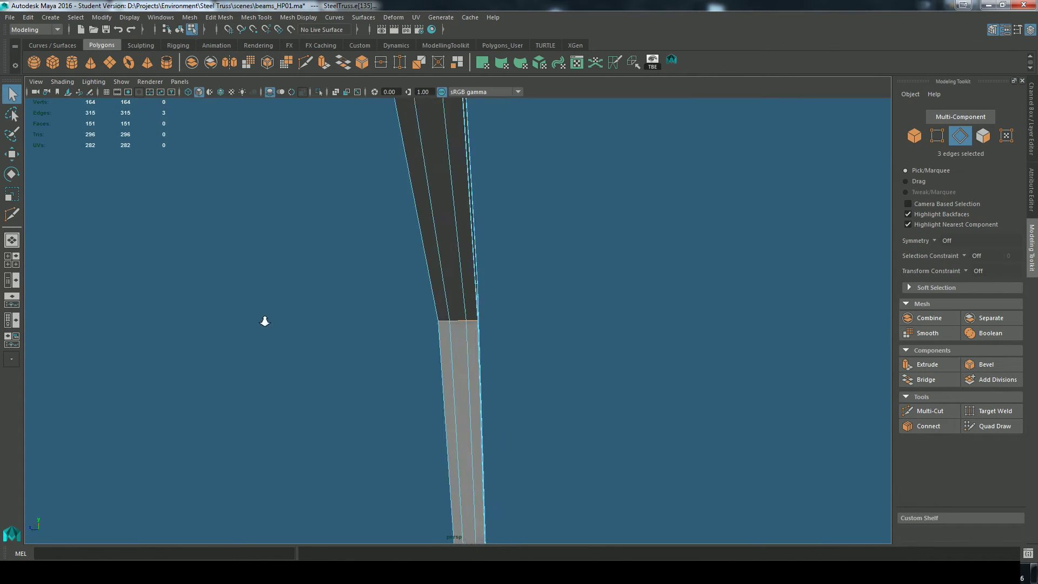
{"action": "key", "text": "f"}
{"action": "left_click", "coordinate": [985, 366]}
{"action": "right_click_drag", "start_coordinate": [441, 290], "coordinate": [393, 281]}
{"action": "left_click_drag", "start_coordinate": [393, 281], "coordinate": [272, 239], "text": "alt"}
{"action": "key", "text": "q"}
Step: Chamfer the edge loop at the next bend and weld two leftover vertices onto the corner
{"action": "double_click", "coordinate": [237, 167]}
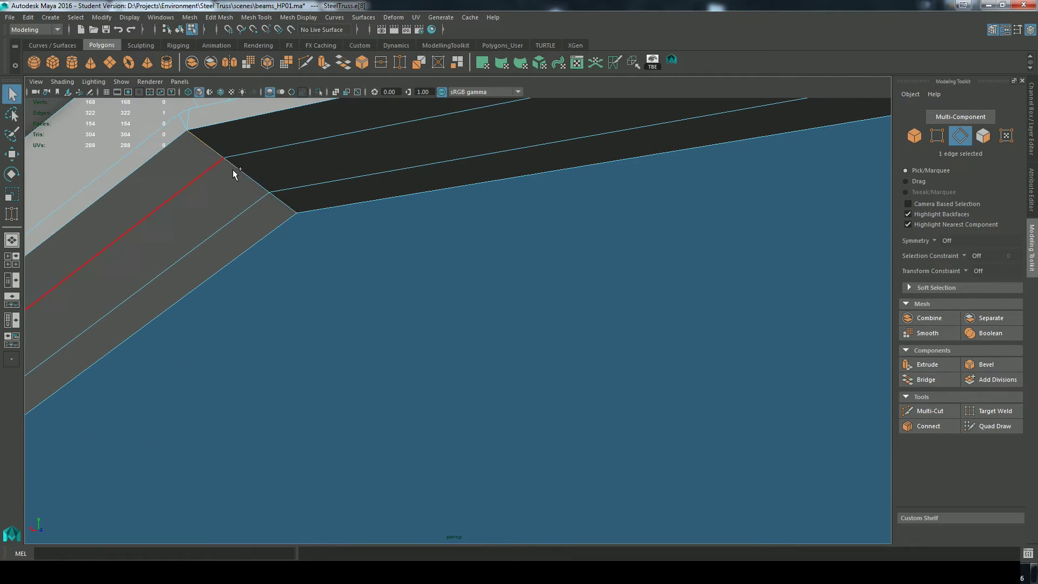
{"action": "key", "text": "ctrl+b"}
{"action": "right_click_drag", "start_coordinate": [336, 320], "coordinate": [707, 355], "text": "alt"}
{"action": "right_click_drag", "start_coordinate": [480, 373], "coordinate": [477, 325]}
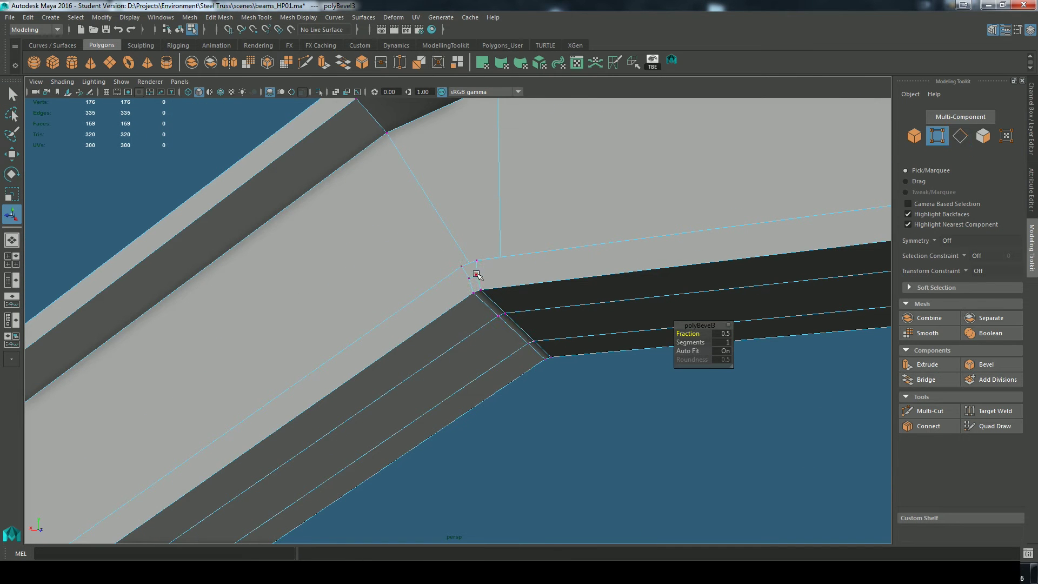
{"action": "right_click_drag", "start_coordinate": [615, 299], "coordinate": [541, 287], "text": "shift"}
{"action": "left_click_drag", "start_coordinate": [476, 276], "coordinate": [474, 293]}
{"action": "key", "text": "q"}
{"action": "right_click_drag", "start_coordinate": [473, 292], "coordinate": [509, 325], "text": "alt"}
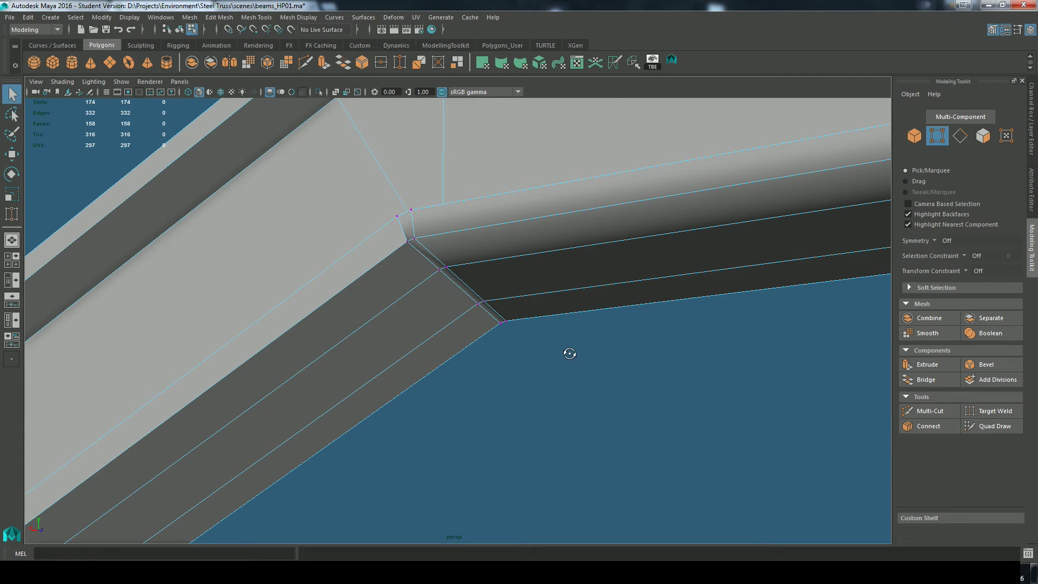
Step: Inspect the four corner vertices, then weld the remaining stray vertex onto the corner
{"action": "left_click_drag", "start_coordinate": [567, 354], "coordinate": [471, 250], "text": "alt"}
{"action": "key", "text": "bracketleft"}
{"action": "left_click_drag", "start_coordinate": [427, 172], "coordinate": [427, 173]}
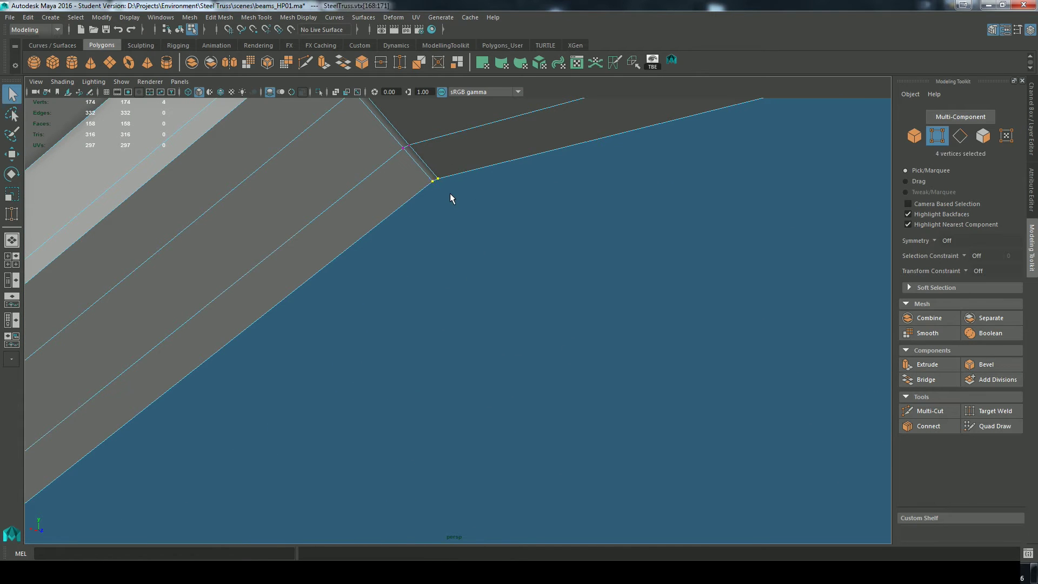
{"action": "key", "text": "f"}
{"action": "left_click_drag", "start_coordinate": [691, 438], "coordinate": [822, 434], "text": "alt"}
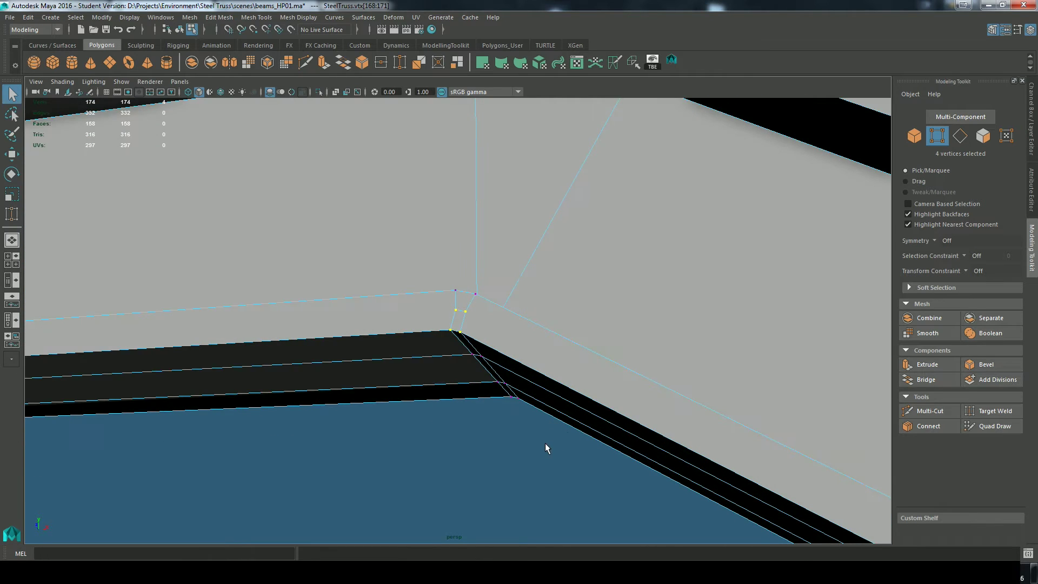
{"action": "left_click", "coordinate": [555, 450]}
{"action": "left_click", "coordinate": [994, 411]}
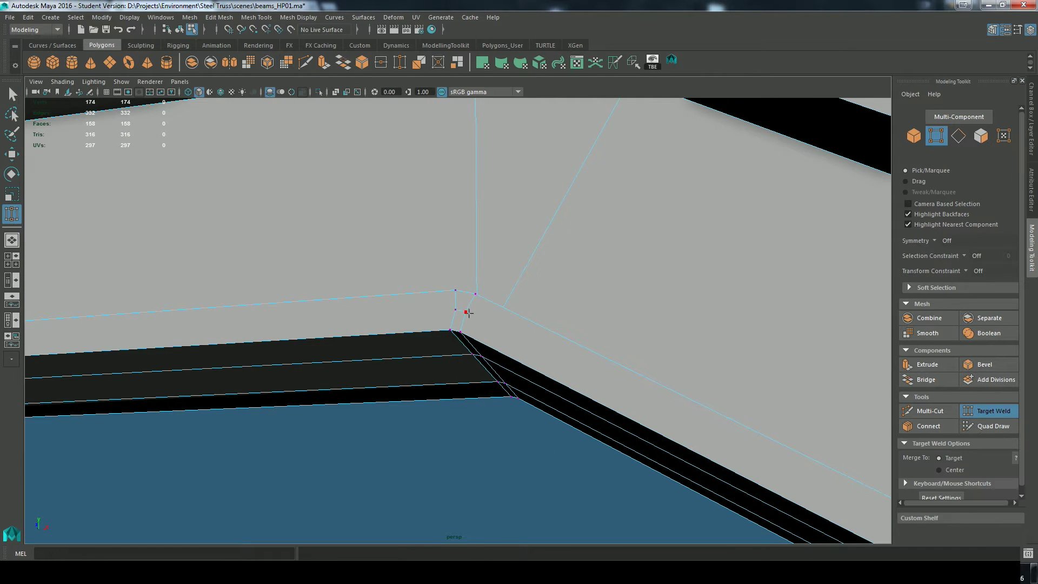
{"action": "left_click_drag", "start_coordinate": [455, 311], "coordinate": [456, 292]}
{"action": "key", "text": "q"}
Step: Bevel the edges at the other corner, weld the extra vertices, and return to object selection
{"action": "left_click_drag", "start_coordinate": [455, 292], "coordinate": [614, 307], "text": "alt"}
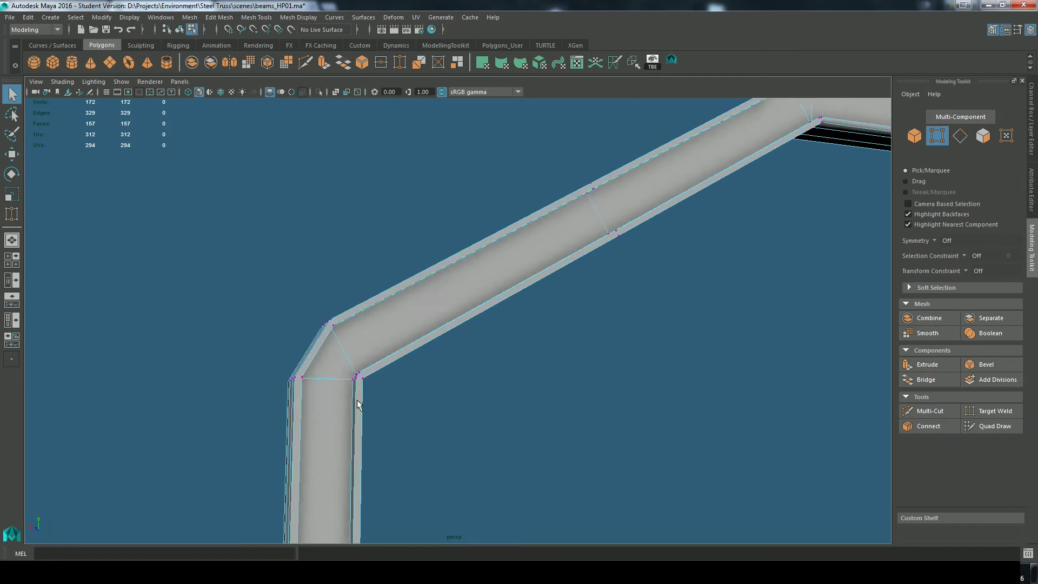
{"action": "scroll", "coordinate": [422, 390], "scroll_direction": "up", "scroll_amount": 5}
{"action": "right_click_drag", "start_coordinate": [311, 284], "coordinate": [341, 378], "text": "shift"}
{"action": "key", "text": "ctrl+b"}
{"action": "right_click_drag", "start_coordinate": [348, 281], "coordinate": [352, 335], "text": "shift"}
{"action": "left_click", "coordinate": [992, 412]}
{"action": "scroll", "coordinate": [529, 280], "scroll_direction": "down", "scroll_amount": 5}
{"action": "key", "text": "q"}
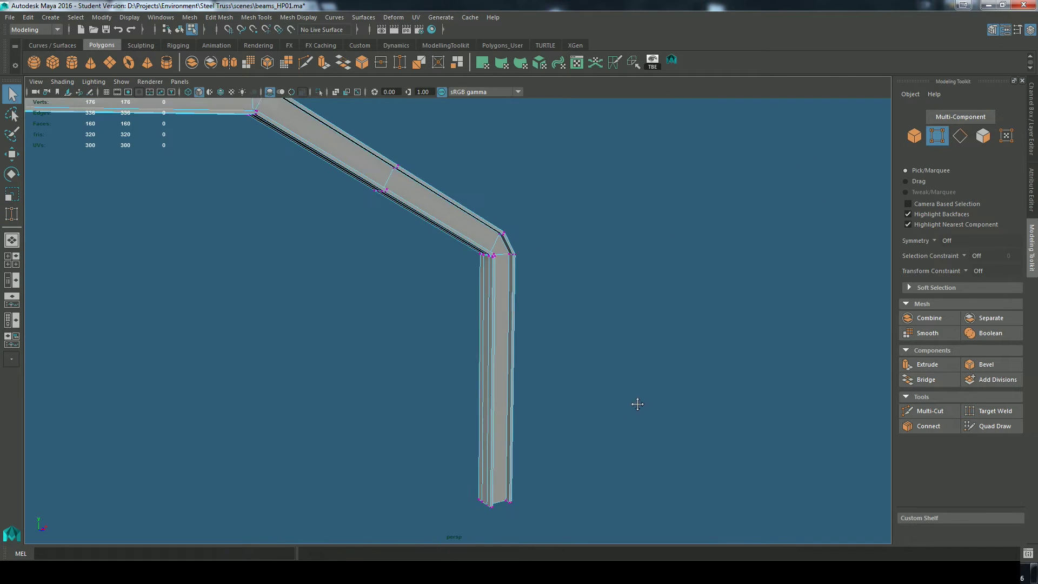
{"action": "left_click", "coordinate": [529, 274]}
{"action": "key", "text": "F8"}
{"action": "scroll", "coordinate": [466, 303], "scroll_direction": "down", "scroll_amount": 3}
Step: Bevel all of the beam's edges with Fraction 1 and 2 segments, showing wireframe on shaded
{"action": "left_click", "coordinate": [383, 227]}
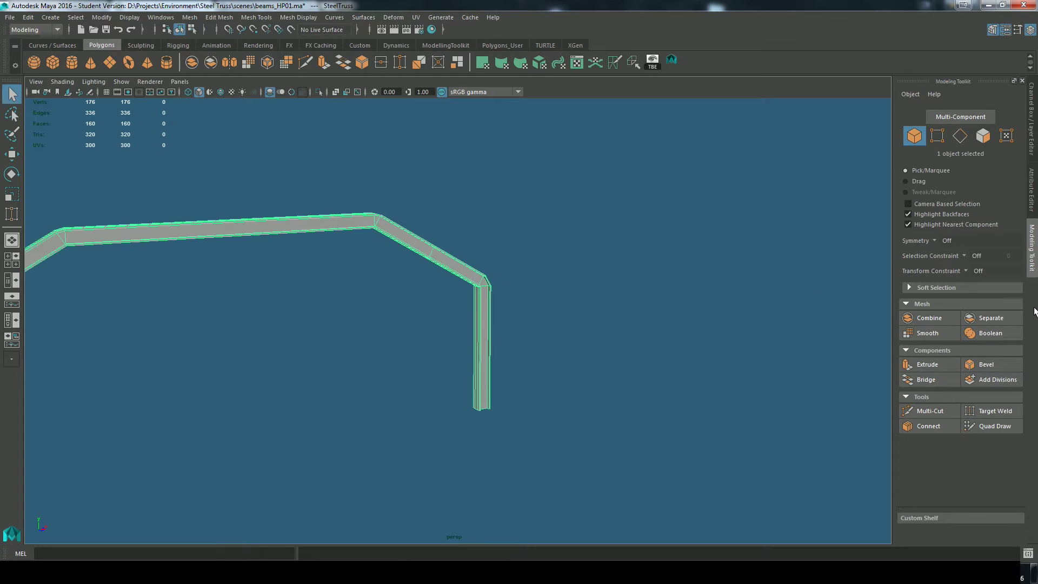
{"action": "left_click", "coordinate": [984, 365]}
{"action": "scroll", "coordinate": [483, 356], "scroll_direction": "up", "scroll_amount": 3}
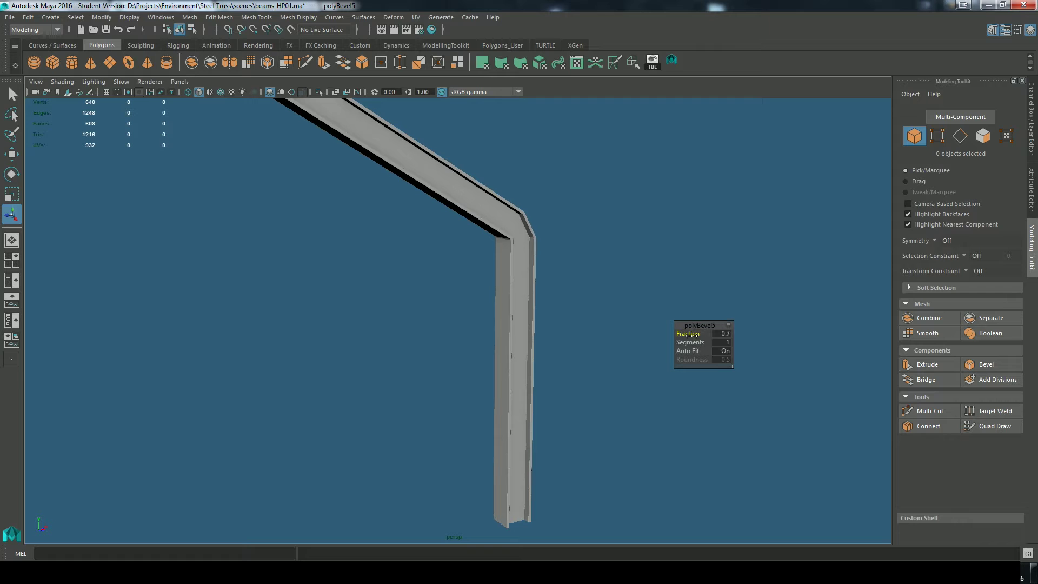
{"action": "mouse_move", "coordinate": [703, 343]}
{"action": "left_mouse_down"}
{"action": "mouse_move", "coordinate": [648, 342]}
{"action": "mouse_move", "coordinate": [703, 344]}
{"action": "mouse_move", "coordinate": [684, 344]}
{"action": "left_mouse_up"}
{"action": "scroll", "coordinate": [565, 367], "scroll_direction": "up", "scroll_amount": 3}
{"action": "scroll", "coordinate": [565, 366], "scroll_direction": "up", "scroll_amount": 3}
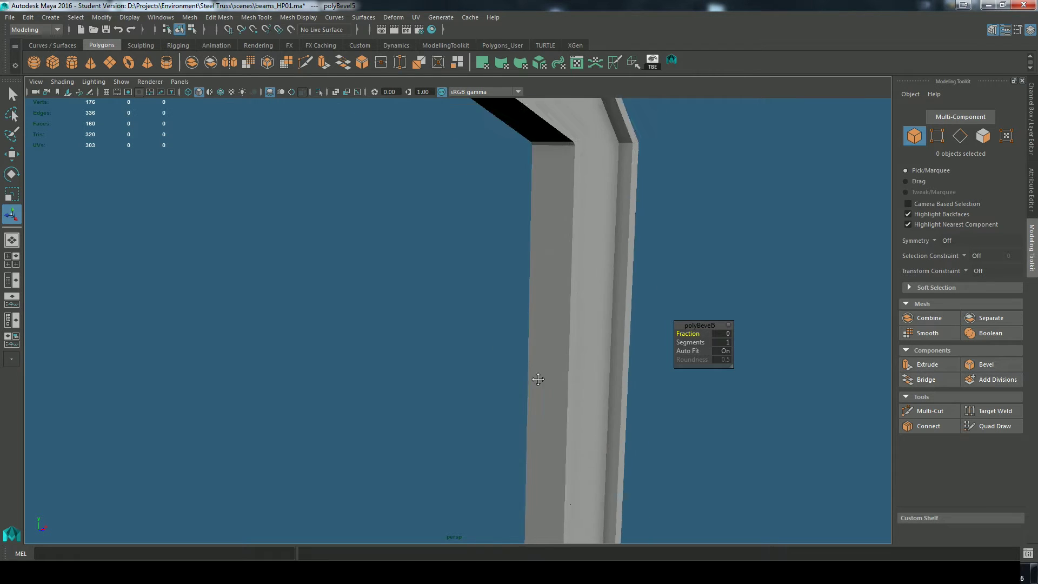
{"action": "left_click", "coordinate": [220, 92]}
{"action": "mouse_move", "coordinate": [594, 258]}
{"action": "left_mouse_down", "text": "alt"}
{"action": "mouse_move", "coordinate": [606, 266]}
{"action": "mouse_move", "coordinate": [406, 376]}
{"action": "mouse_move", "coordinate": [419, 338]}
{"action": "left_mouse_up", "text": "alt"}
{"action": "left_click_drag", "start_coordinate": [682, 334], "coordinate": [595, 390]}
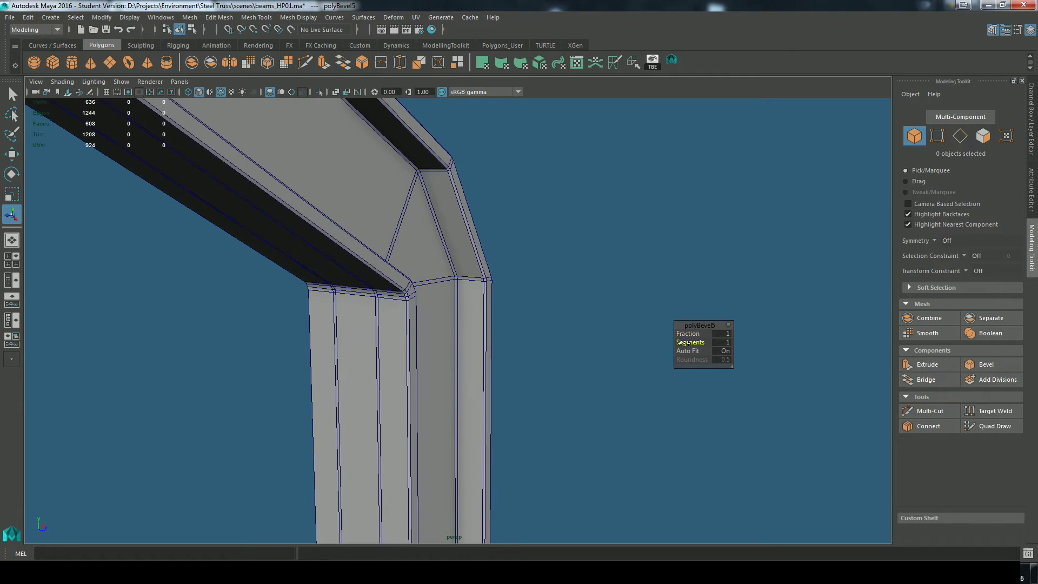
{"action": "left_click_drag", "start_coordinate": [688, 343], "coordinate": [690, 344]}
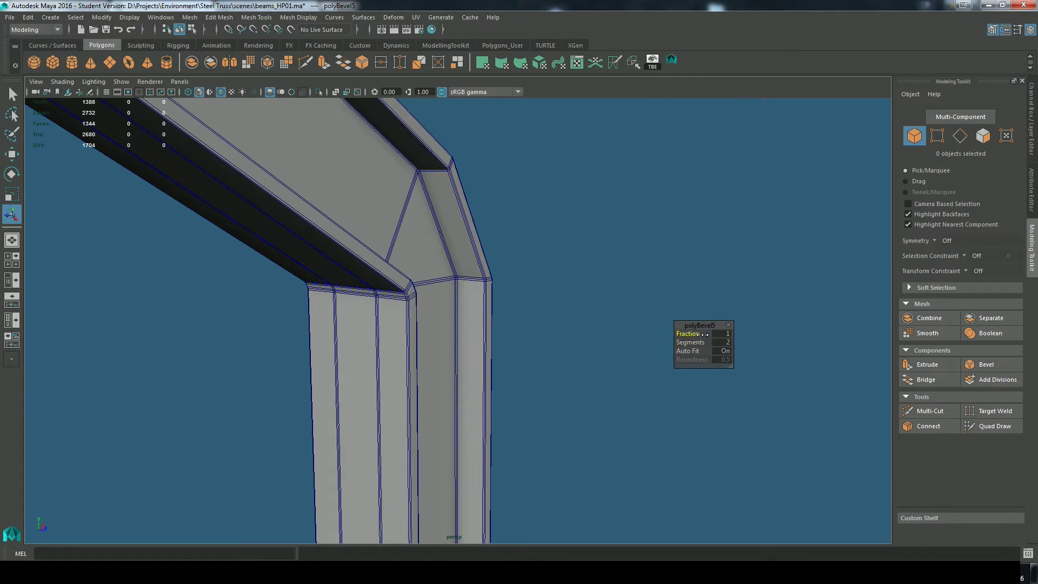
{"action": "left_click_drag", "start_coordinate": [513, 428], "coordinate": [508, 452], "text": "alt"}
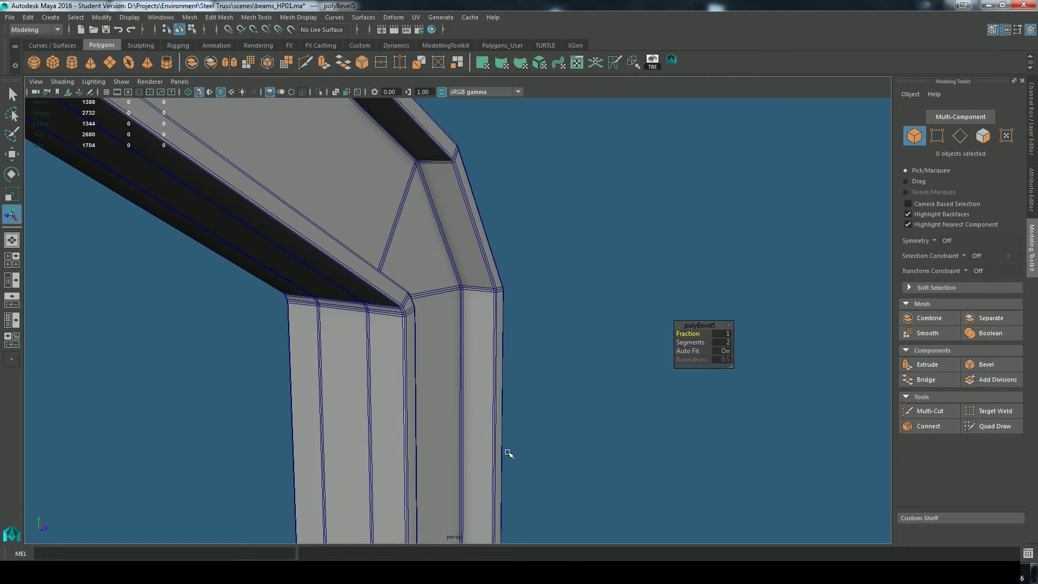
Step: Select the beam and delete its history via Edit > Delete All by Type > History
{"action": "left_click", "coordinate": [595, 408]}
{"action": "scroll", "coordinate": [574, 428], "scroll_direction": "up", "scroll_amount": 2}
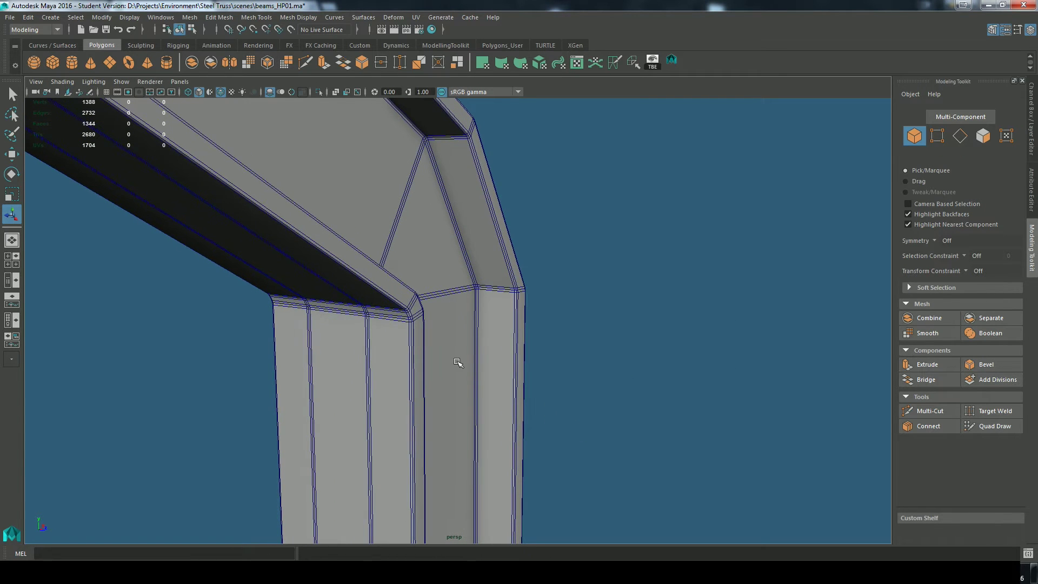
{"action": "left_click", "coordinate": [510, 377]}
{"action": "left_click_drag", "start_coordinate": [599, 437], "coordinate": [542, 444], "text": "alt"}
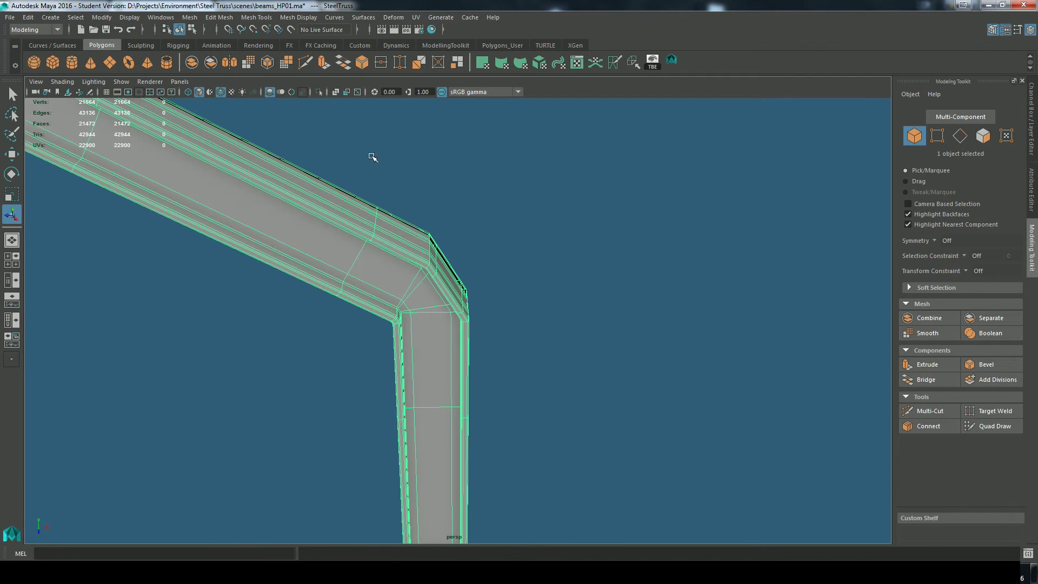
{"action": "left_click", "coordinate": [554, 364]}
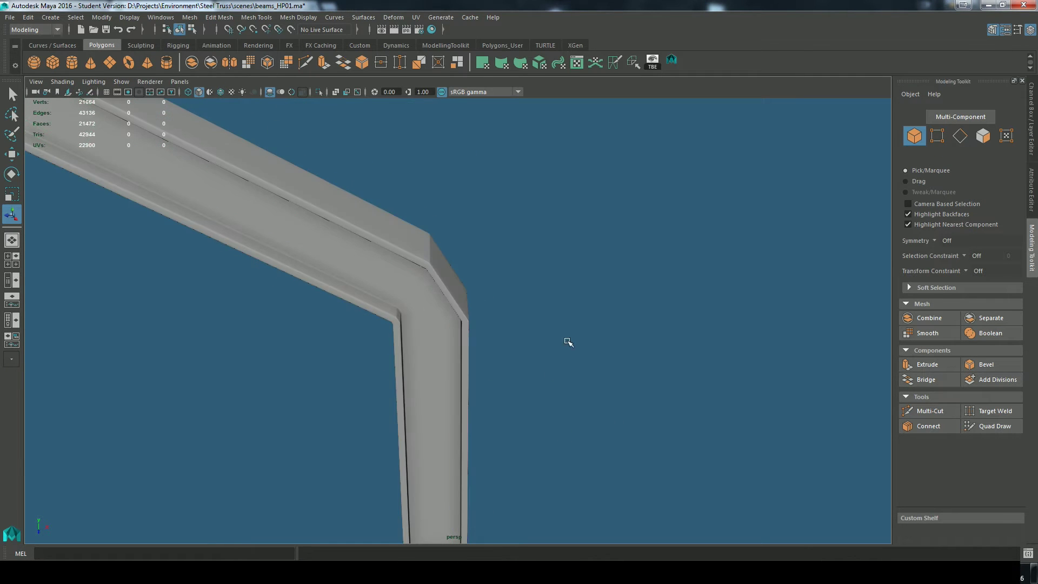
{"action": "left_click_drag", "start_coordinate": [554, 364], "coordinate": [444, 373], "text": "alt"}
{"action": "left_click", "coordinate": [182, 226]}
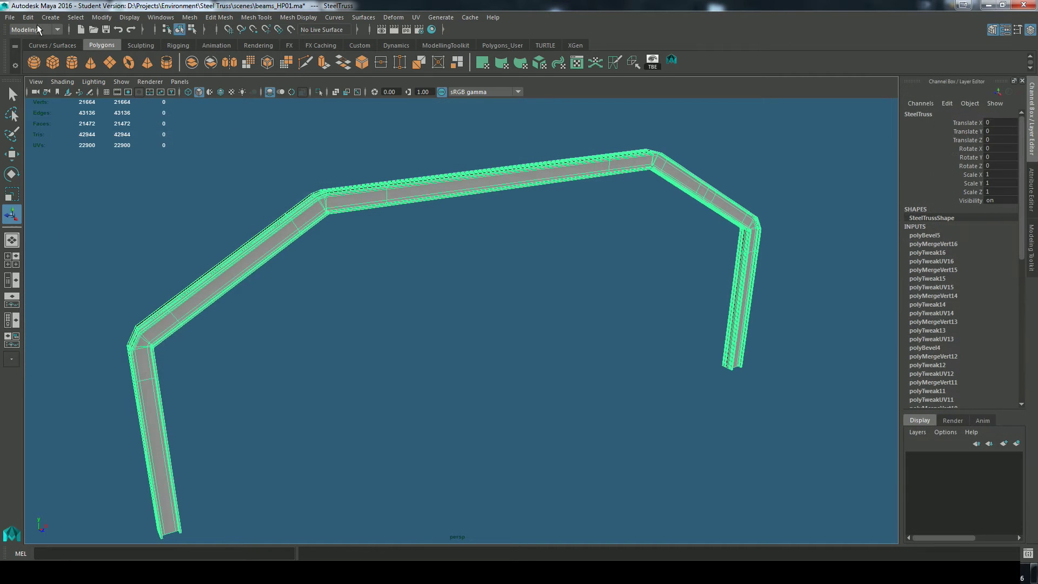
{"action": "left_click", "coordinate": [27, 17]}
{"action": "mouse_move", "coordinate": [83, 161]}
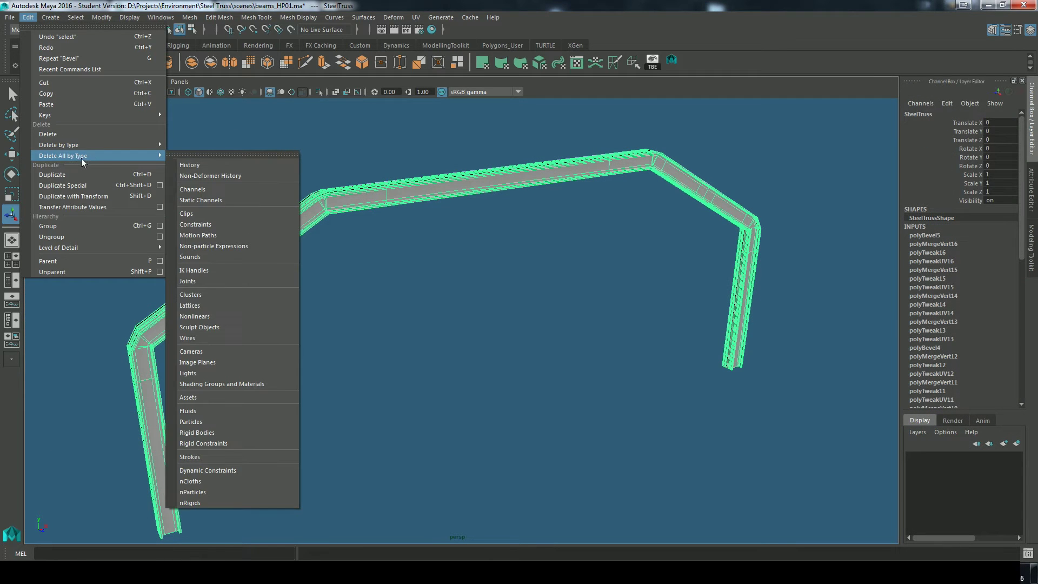
{"action": "left_click", "coordinate": [190, 165]}
Step: Check the beam under smooth preview, then return it to the unsmoothed 1388-vertex view
{"action": "key", "text": "f"}
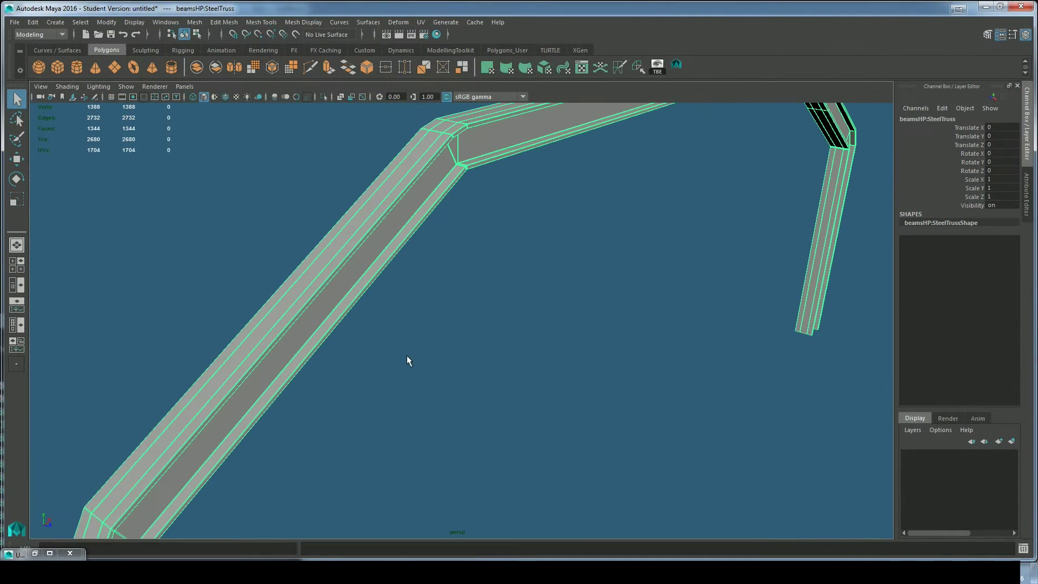
{"action": "right_click_drag", "start_coordinate": [407, 357], "coordinate": [503, 388], "text": "alt"}
{"action": "key", "text": "3"}
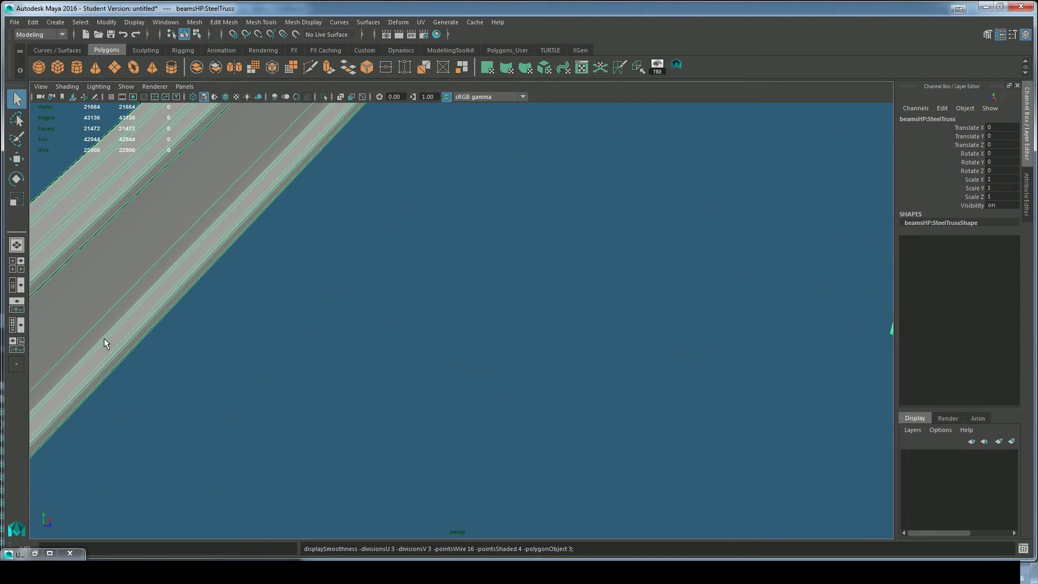
{"action": "middle_click_drag", "start_coordinate": [238, 302], "coordinate": [494, 254], "text": "alt"}
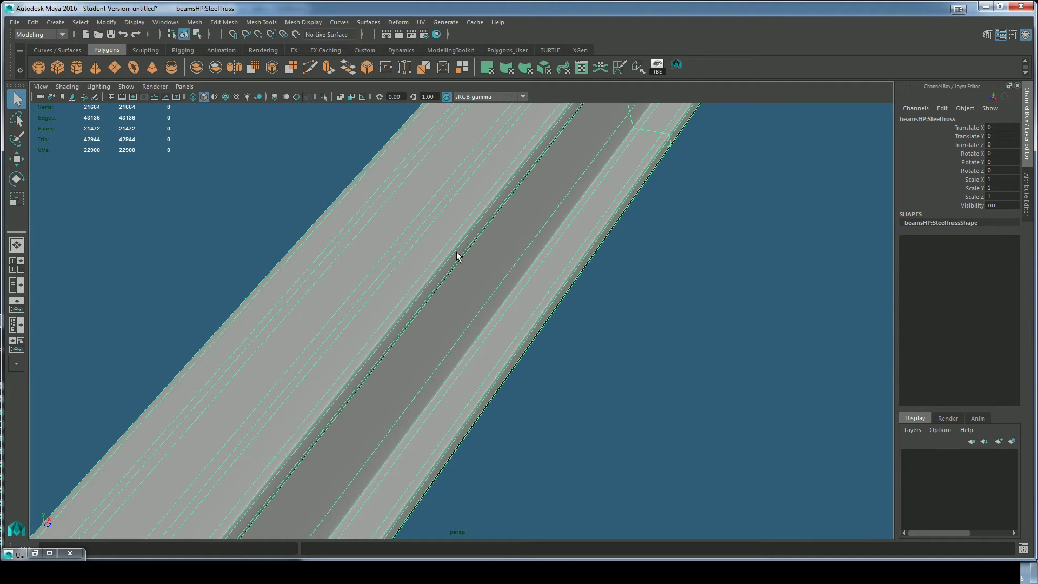
{"action": "key", "text": "1"}
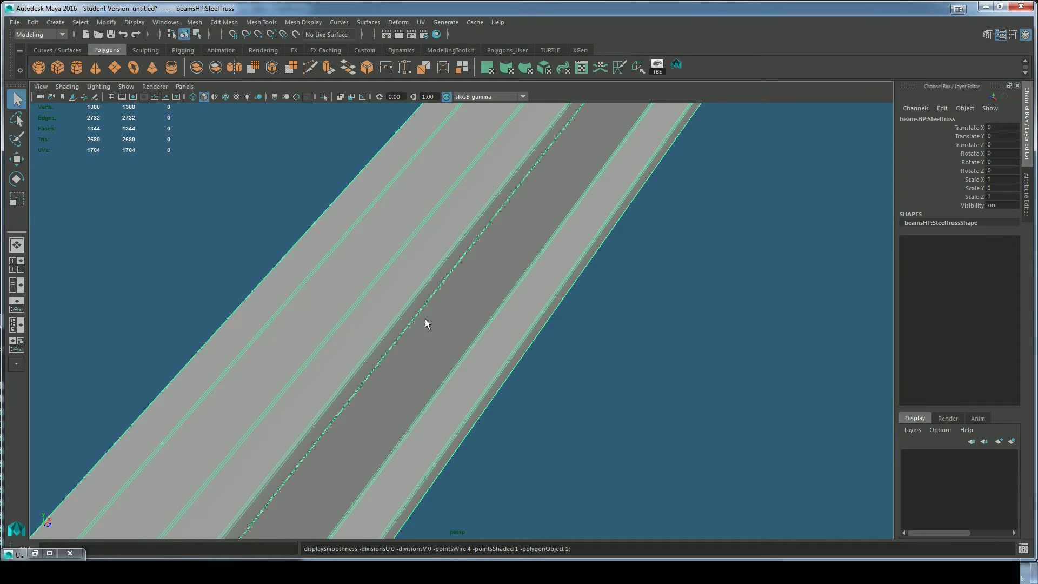
{"action": "scroll", "coordinate": [574, 382], "scroll_direction": "down", "scroll_amount": 10}
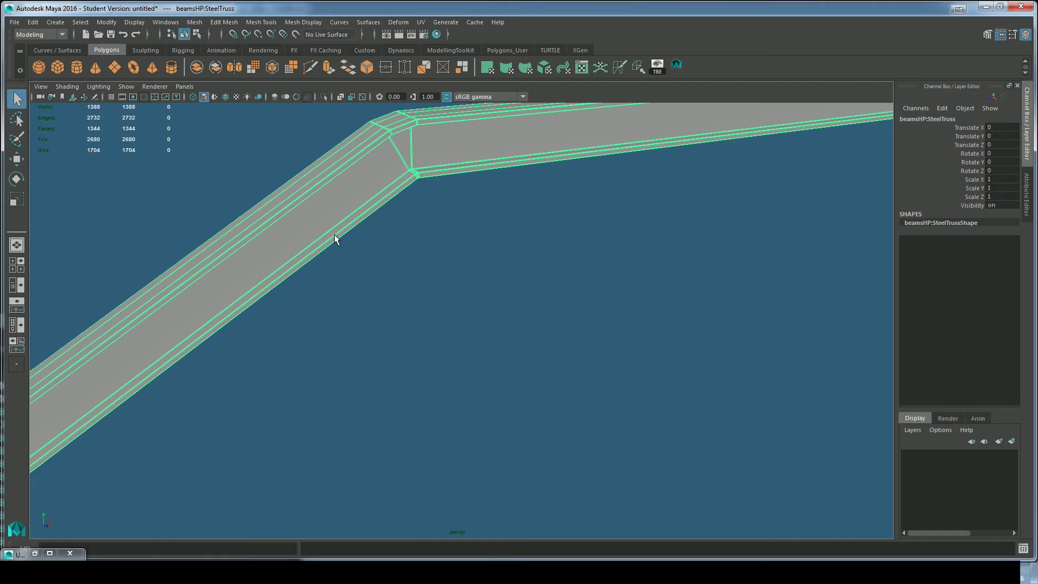
Step: Apply Mesh > Smooth with Division levels 2 to the truss beam, giving 21664 vertices
{"action": "left_click", "coordinate": [195, 22]}
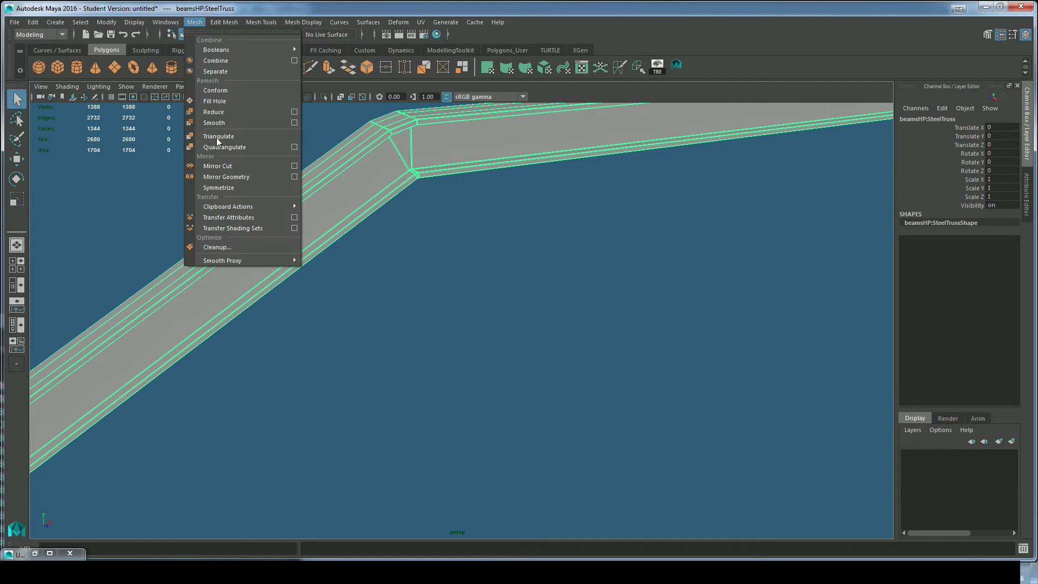
{"action": "left_click", "coordinate": [294, 123]}
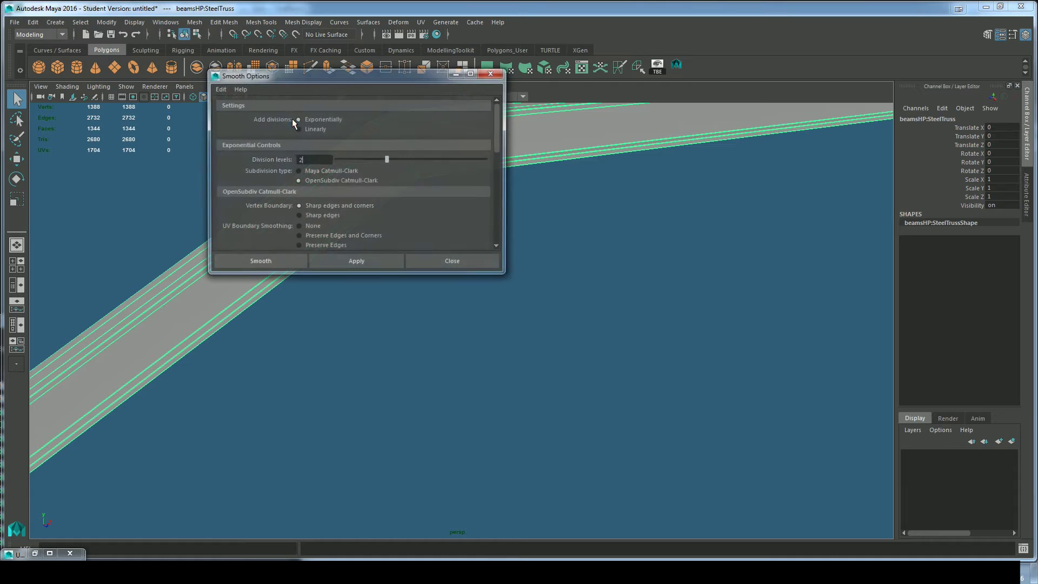
{"action": "left_click", "coordinate": [302, 159]}
{"action": "left_click", "coordinate": [353, 262]}
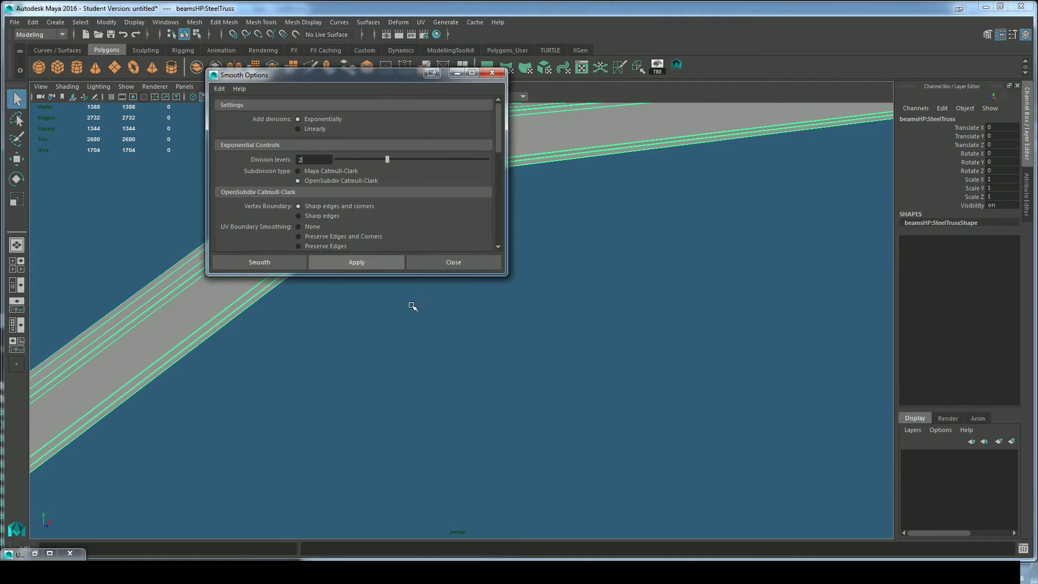
{"action": "left_click", "coordinate": [492, 73]}
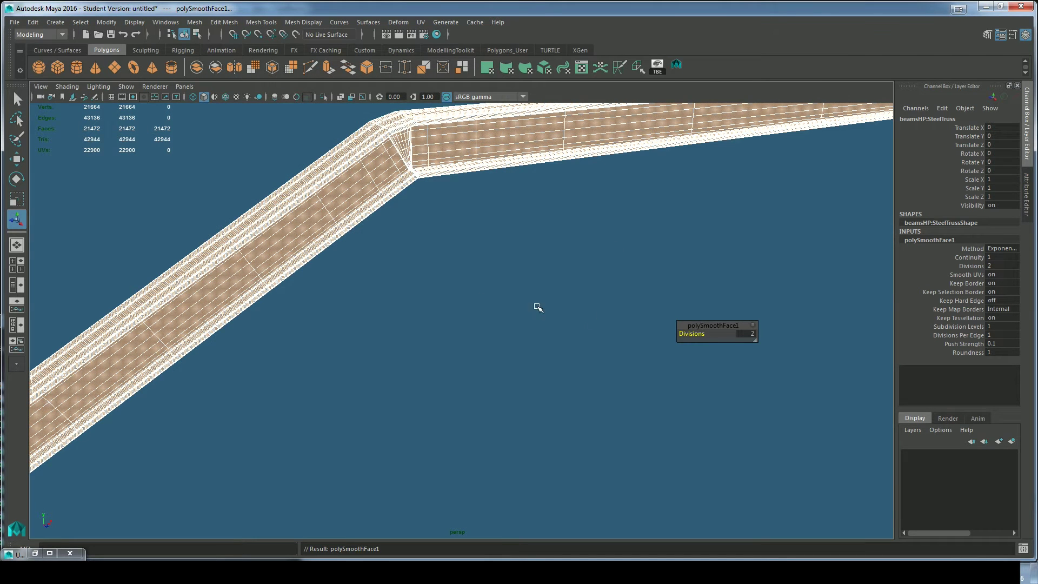
{"action": "left_click", "coordinate": [486, 302]}
{"action": "left_click_drag", "start_coordinate": [486, 301], "coordinate": [338, 281], "text": "alt"}
{"action": "left_click", "coordinate": [338, 282]}
{"action": "right_click_drag", "start_coordinate": [338, 281], "coordinate": [485, 356], "text": "alt"}
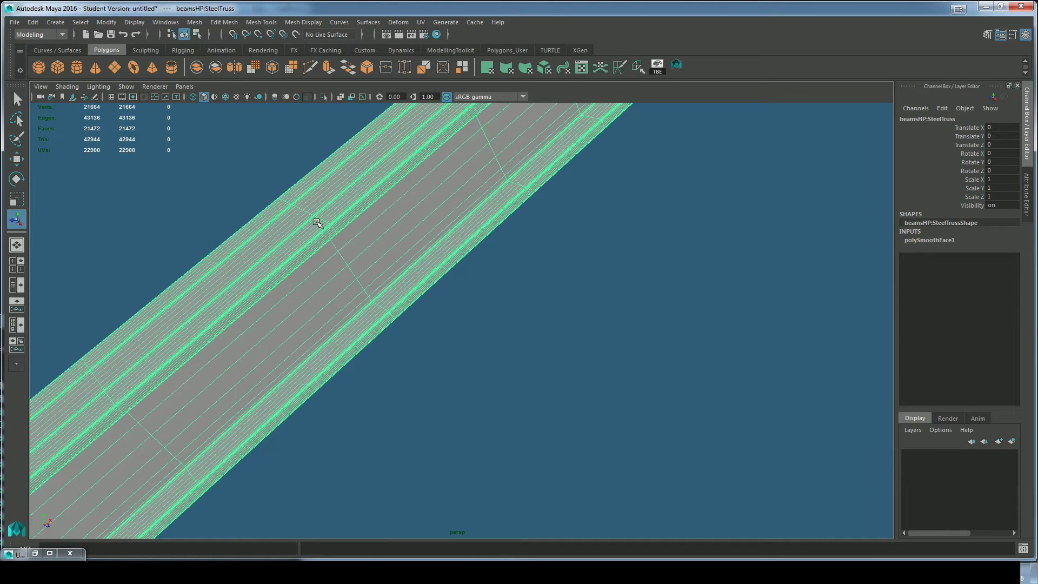
Step: Reselect the high-poly beam and export the selection as the OBJ file beamsHP
{"action": "left_click", "coordinate": [462, 362]}
{"action": "left_click", "coordinate": [344, 214]}
{"action": "left_click", "coordinate": [481, 270]}
{"action": "left_click", "coordinate": [369, 216]}
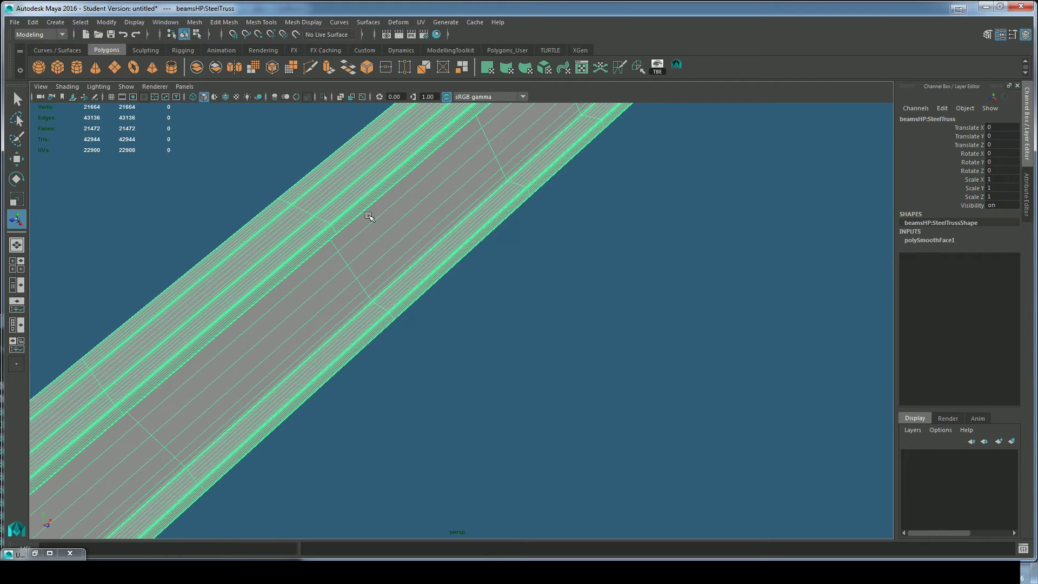
{"action": "left_click", "coordinate": [15, 22]}
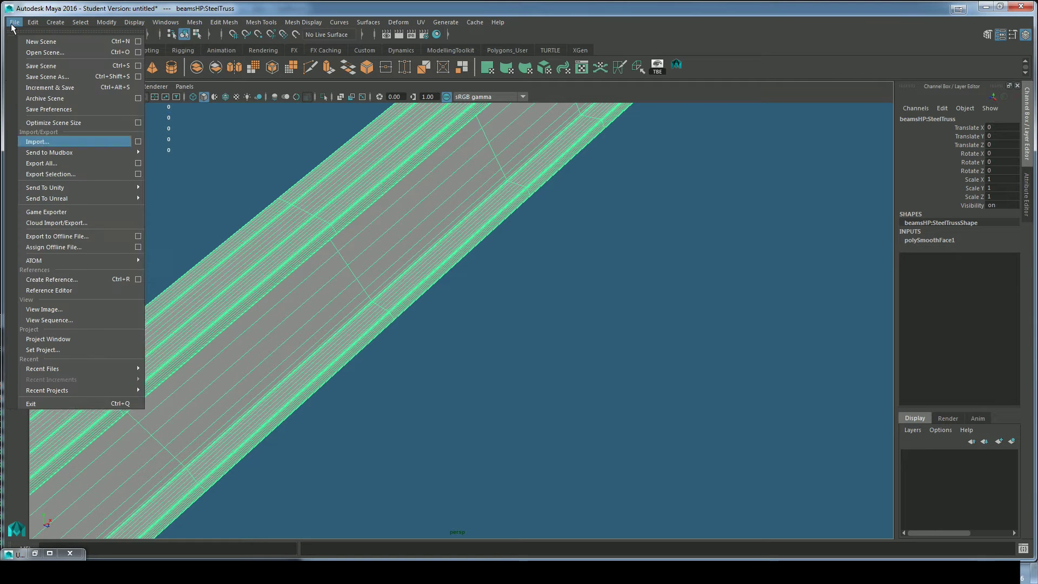
{"action": "left_click", "coordinate": [51, 174]}
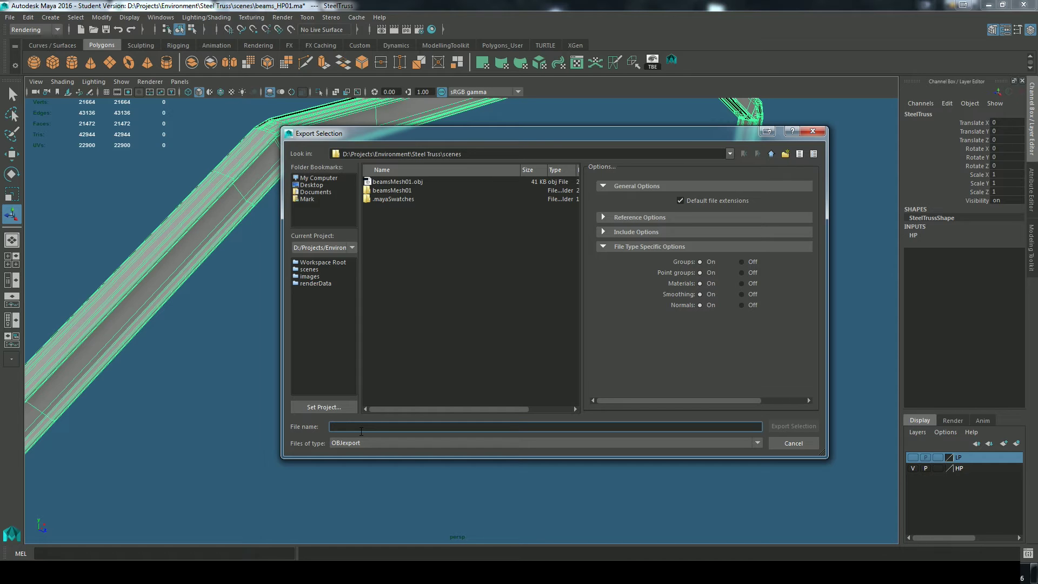
{"action": "type", "text": "beam"}
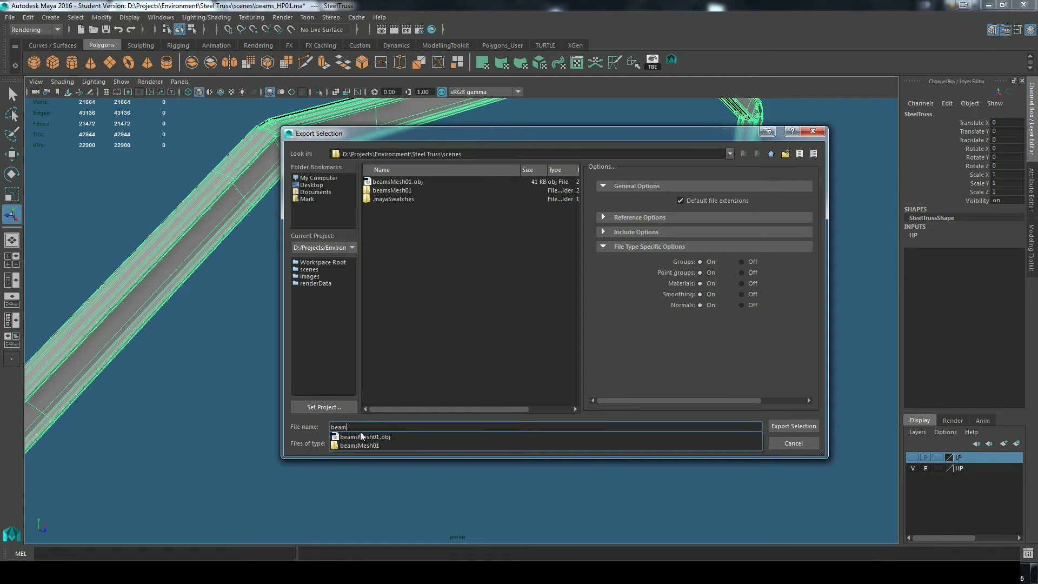
{"action": "type", "text": "sHP"}
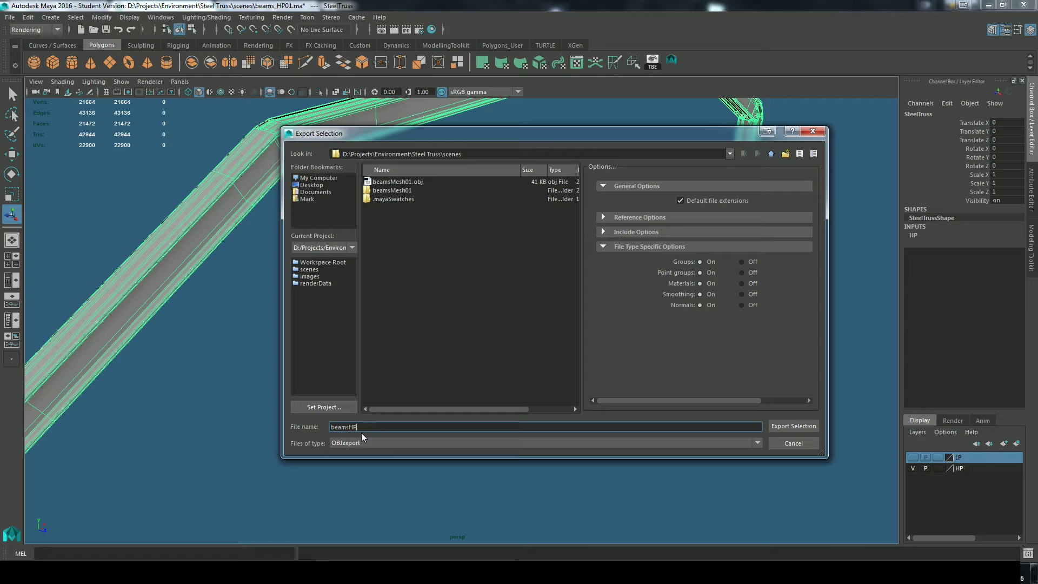
{"action": "left_click", "coordinate": [793, 426]}
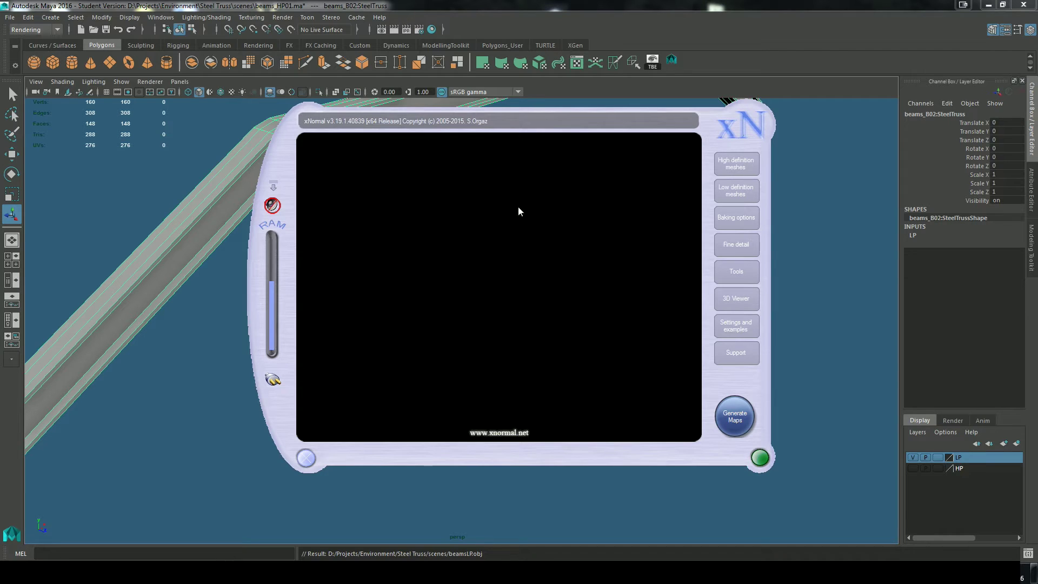
Step: Remove the old door meshes from xNormal's high- and low-definition lists
{"action": "left_click", "coordinate": [726, 170]}
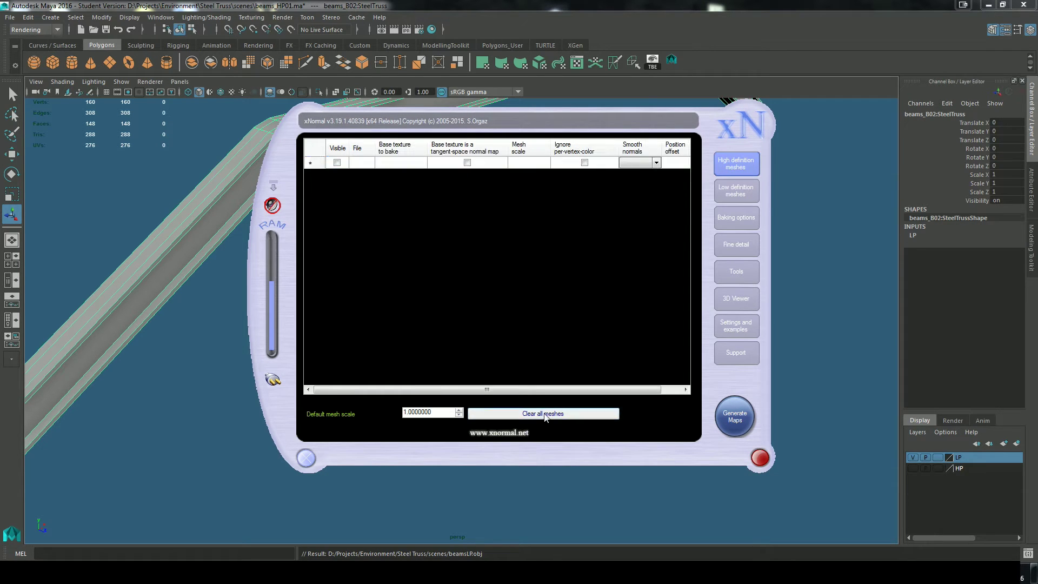
{"action": "left_click", "coordinate": [735, 194]}
{"action": "left_click", "coordinate": [551, 413]}
{"action": "left_click", "coordinate": [744, 167]}
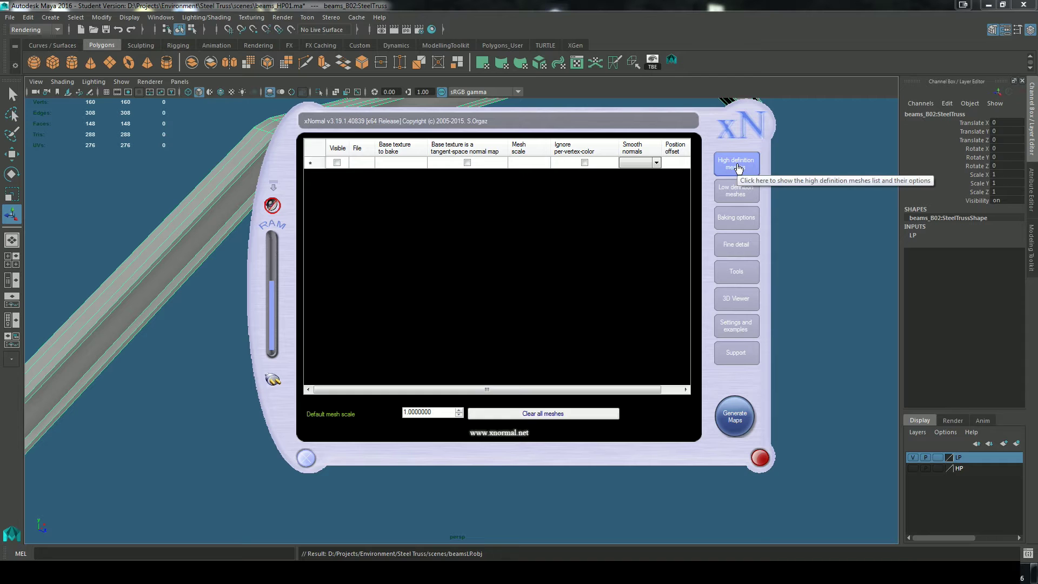
{"action": "left_click", "coordinate": [737, 167]}
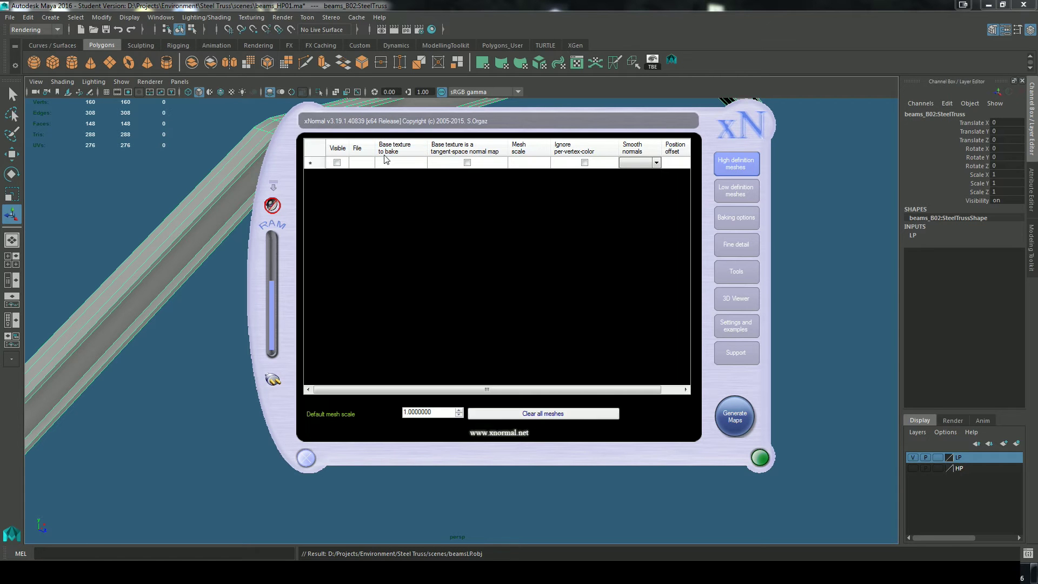
Step: Add beamsHP.obj from the Steel Truss scenes folder as the high-definition mesh
{"action": "right_click", "coordinate": [431, 238]}
{"action": "left_click", "coordinate": [470, 246]}
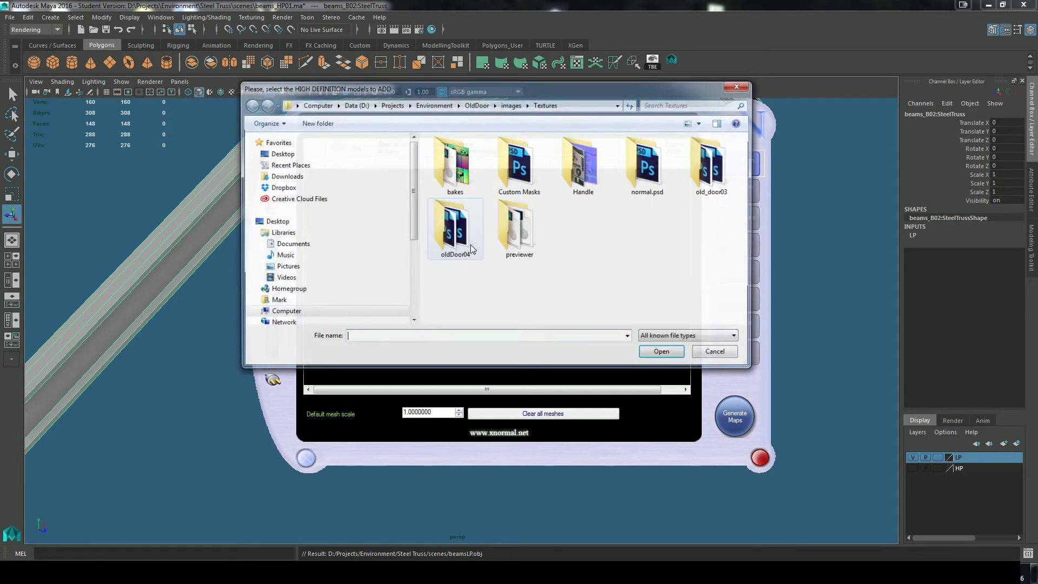
{"action": "left_click", "coordinate": [455, 105]}
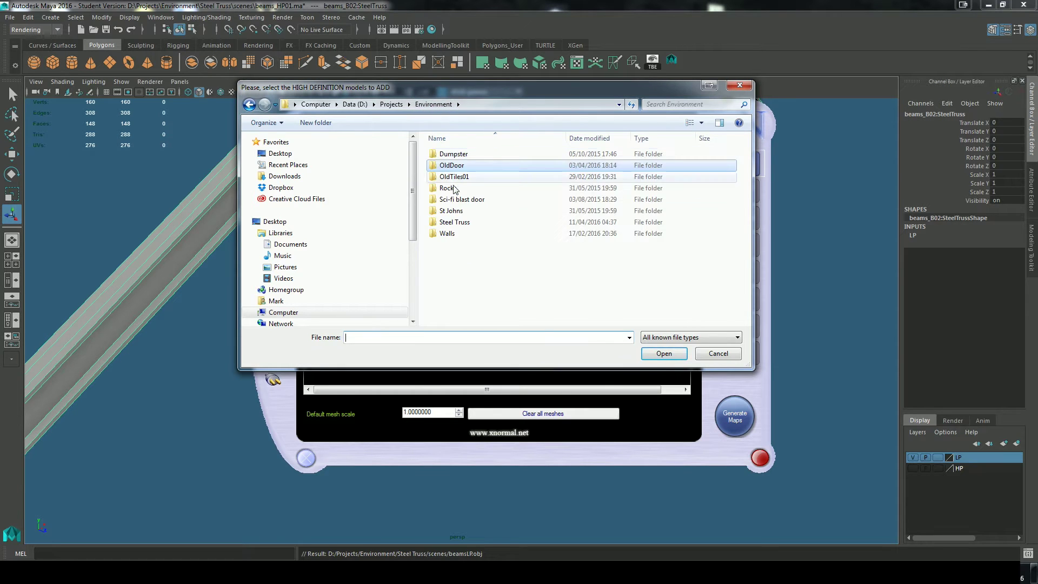
{"action": "double_click", "coordinate": [456, 219]}
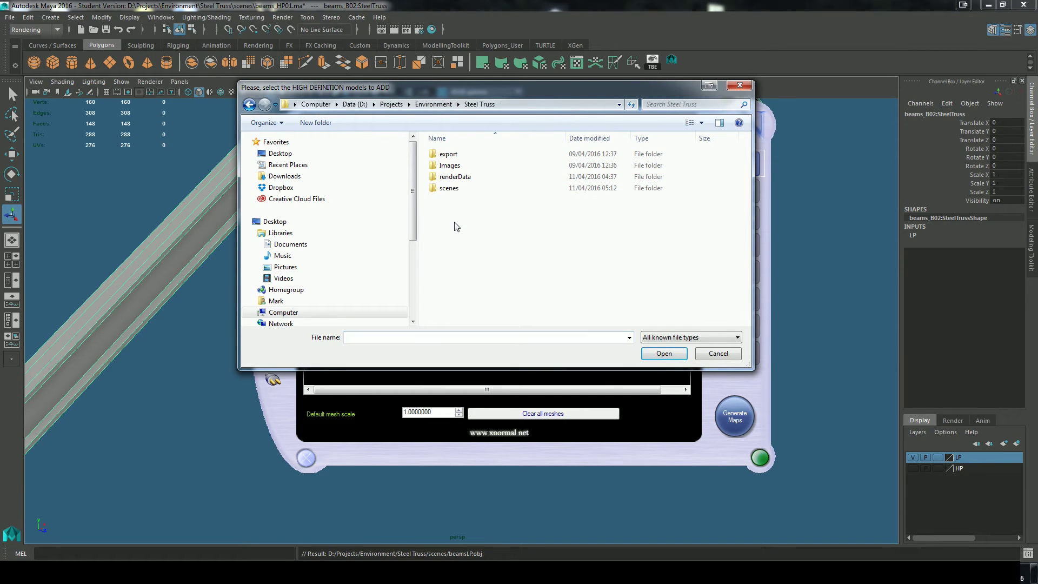
{"action": "double_click", "coordinate": [448, 188]}
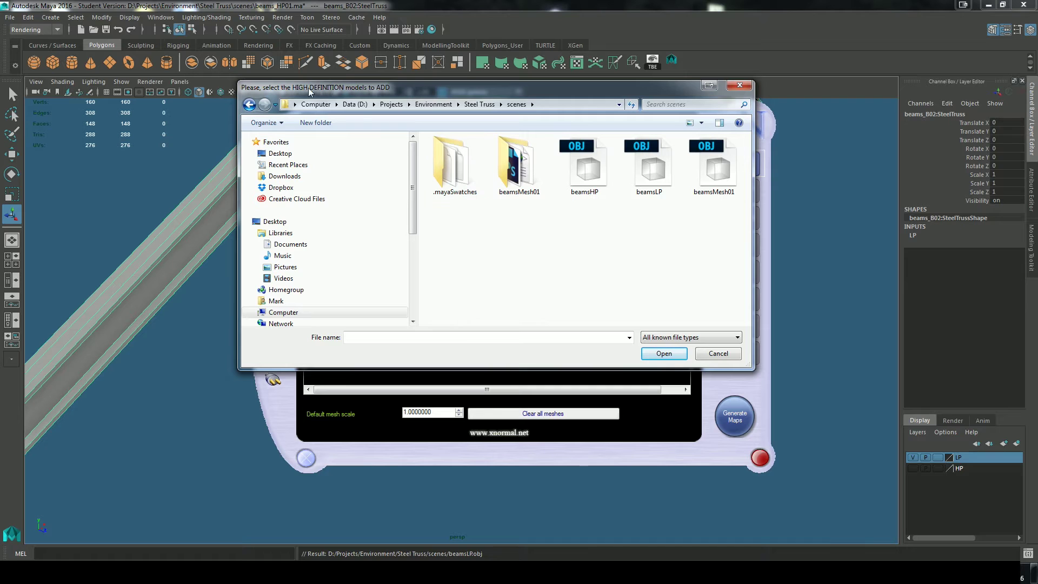
{"action": "left_click", "coordinate": [588, 183]}
{"action": "left_click", "coordinate": [664, 353]}
Step: Add beamsLP.obj as the low-definition mesh
{"action": "left_click", "coordinate": [744, 195]}
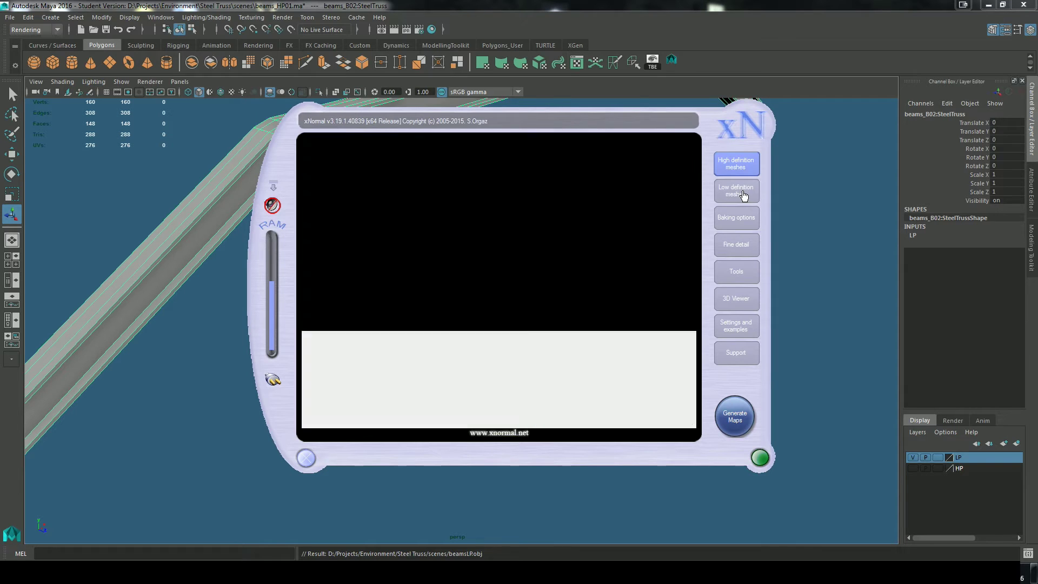
{"action": "right_click", "coordinate": [511, 250]}
{"action": "left_click", "coordinate": [549, 255]}
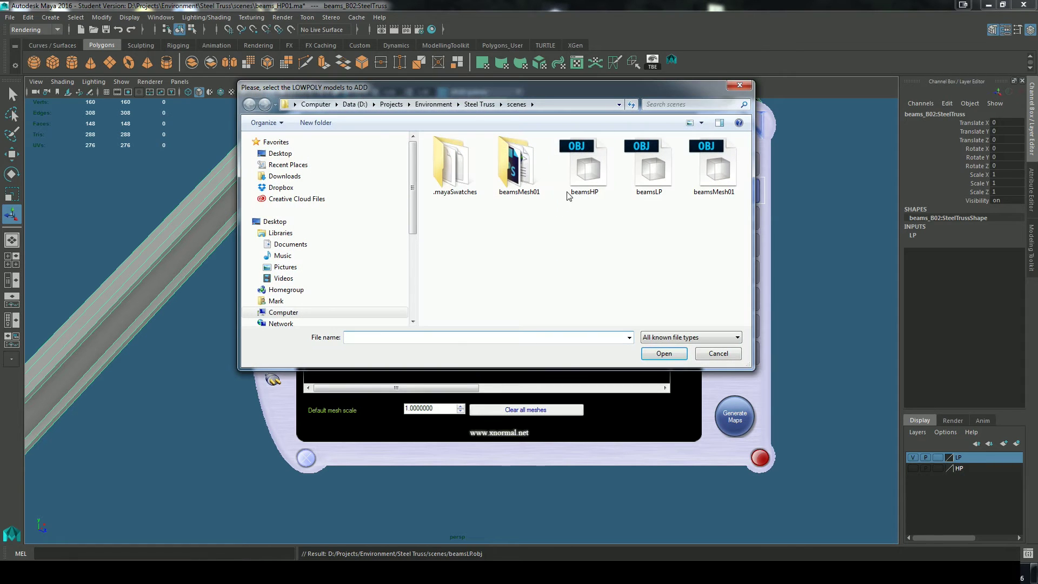
{"action": "left_click", "coordinate": [649, 167]}
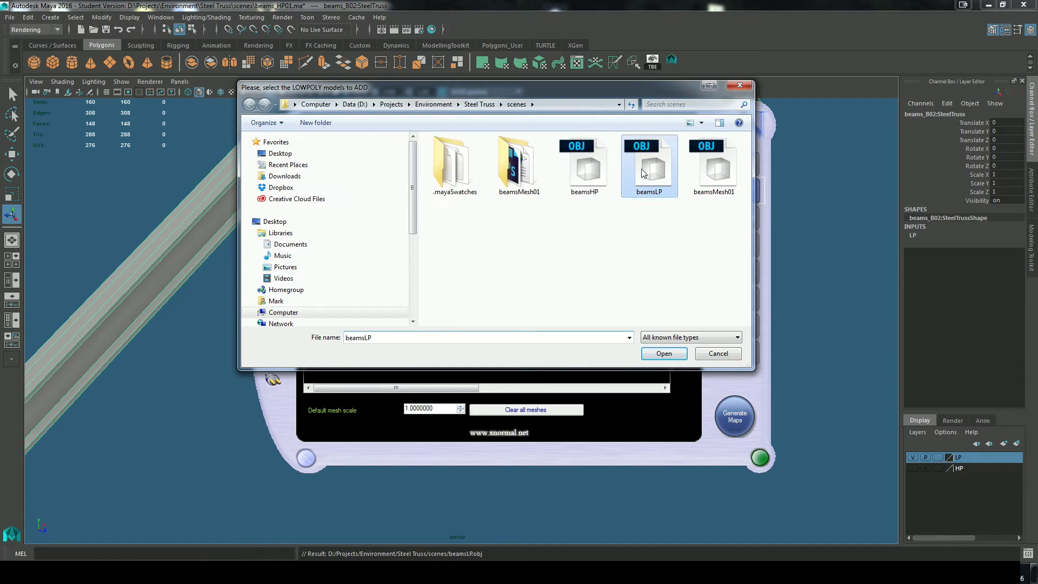
{"action": "left_click", "coordinate": [664, 353]}
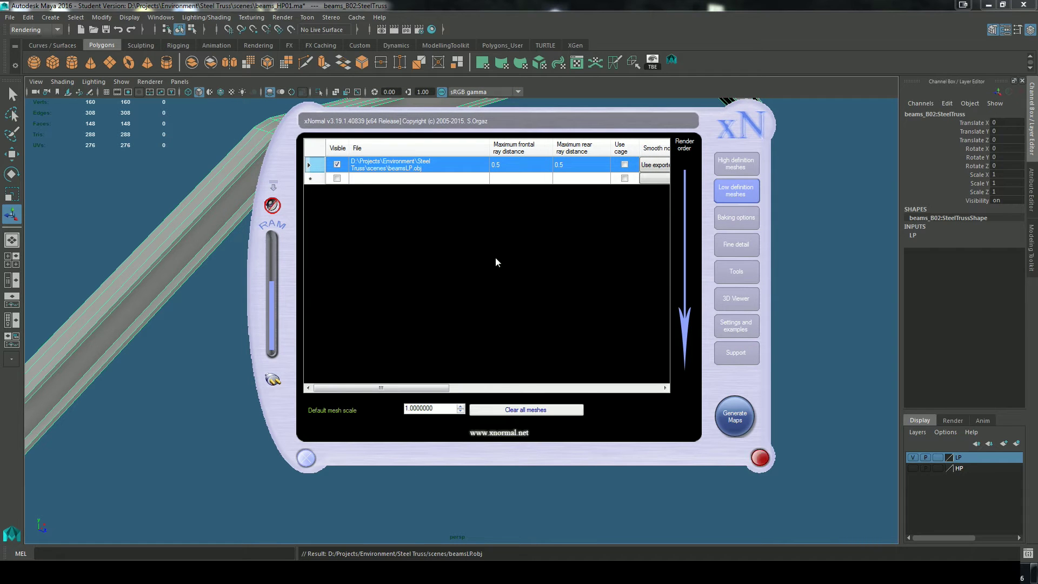
{"action": "right_click", "coordinate": [425, 166]}
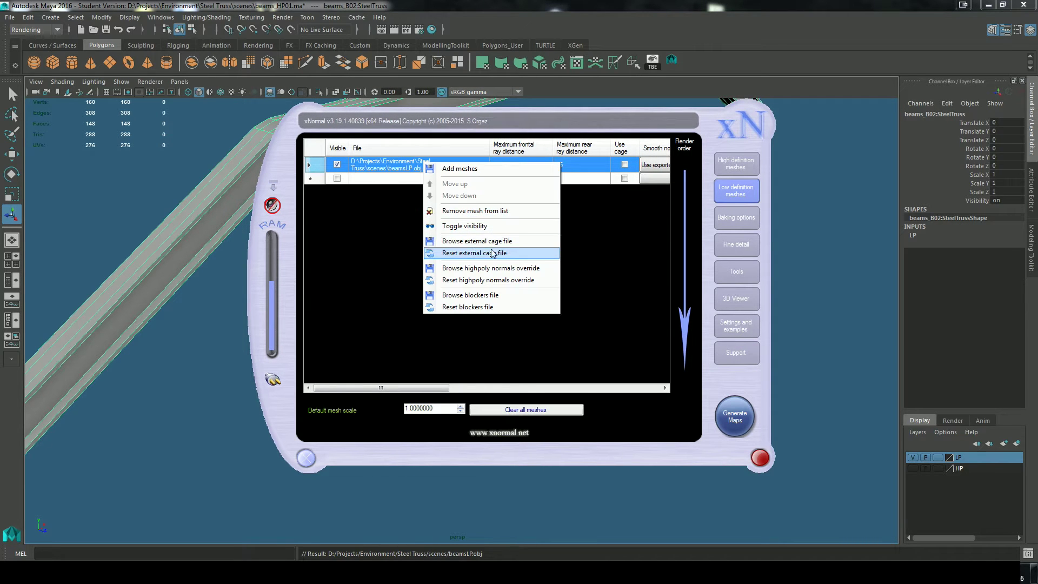
{"action": "left_click", "coordinate": [634, 245]}
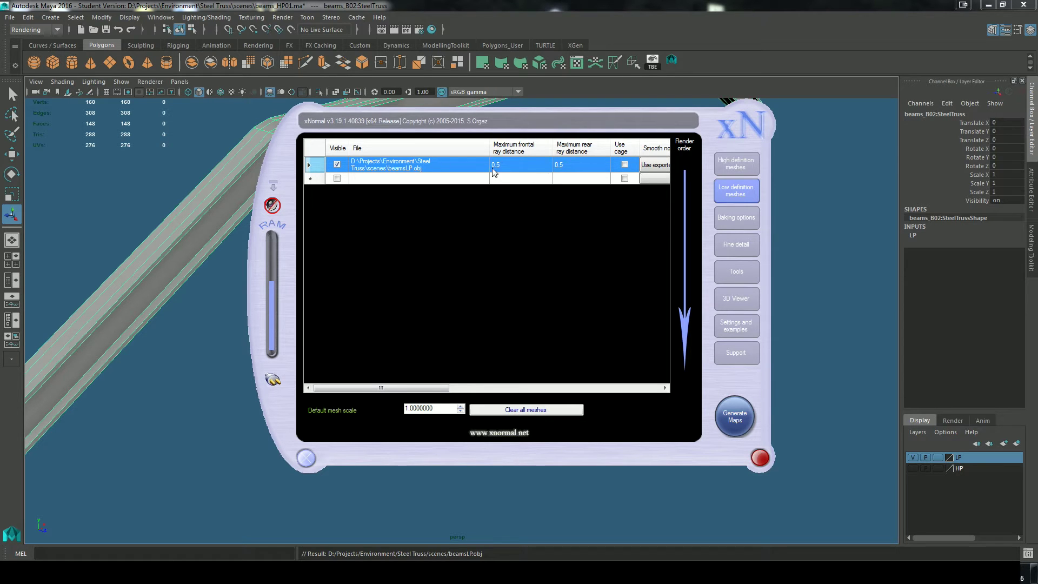
Step: In Baking options, turn off the normal map and turn on ambient occlusion
{"action": "left_click", "coordinate": [736, 217]}
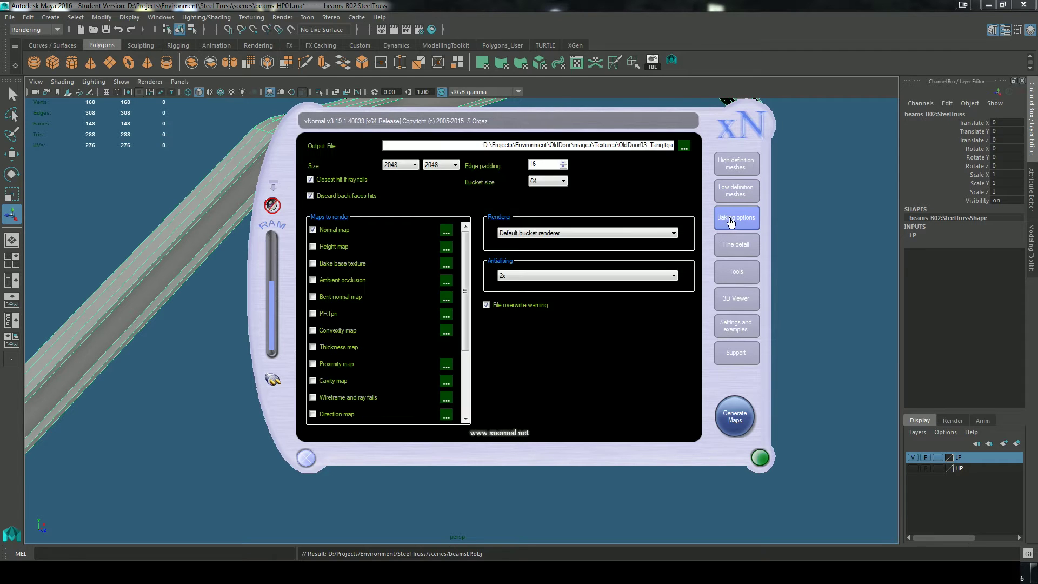
{"action": "left_click", "coordinate": [313, 230]}
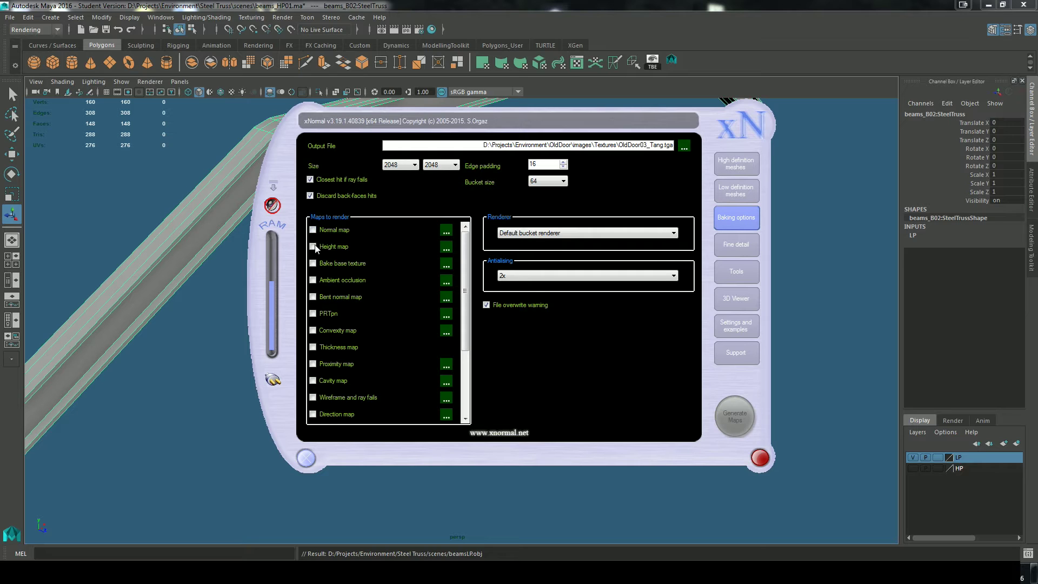
{"action": "left_click", "coordinate": [313, 280]}
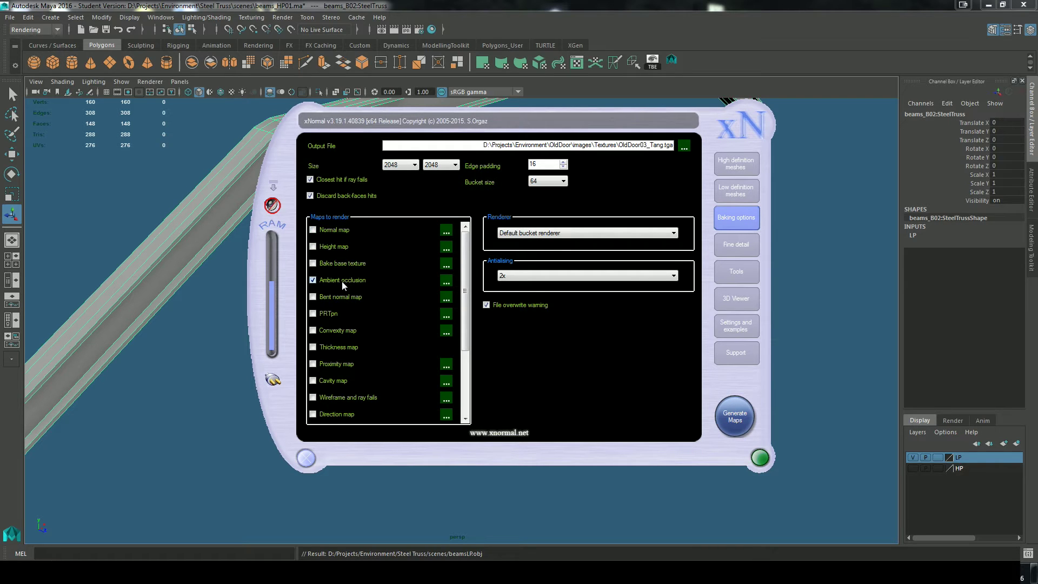
{"action": "left_click", "coordinate": [391, 168]}
Step: Set the output to beamsAO.bmp in the Steel Truss Images/textures folder and review occlusion settings
{"action": "left_click", "coordinate": [684, 147]}
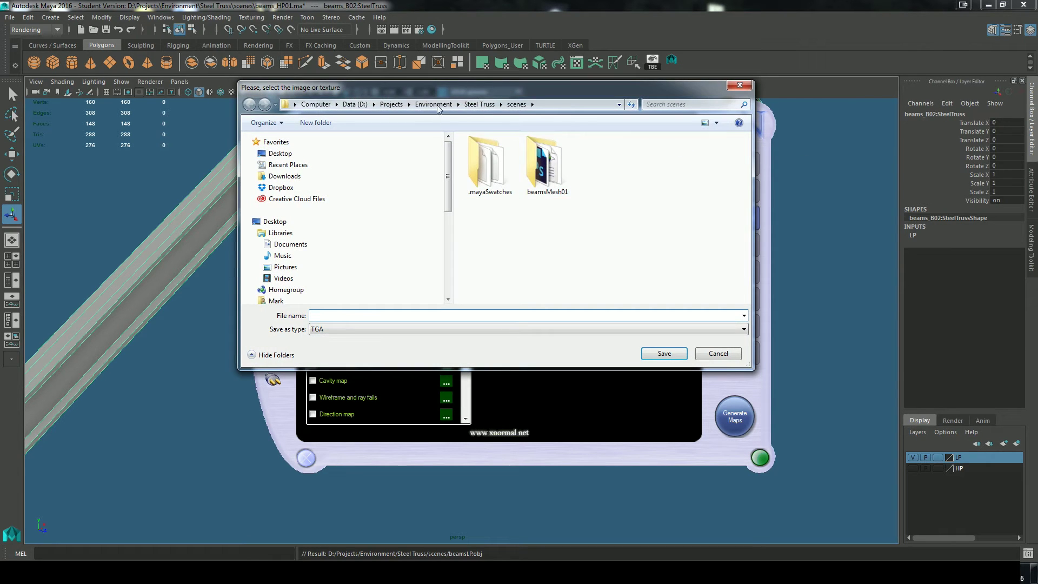
{"action": "left_click", "coordinate": [439, 104]}
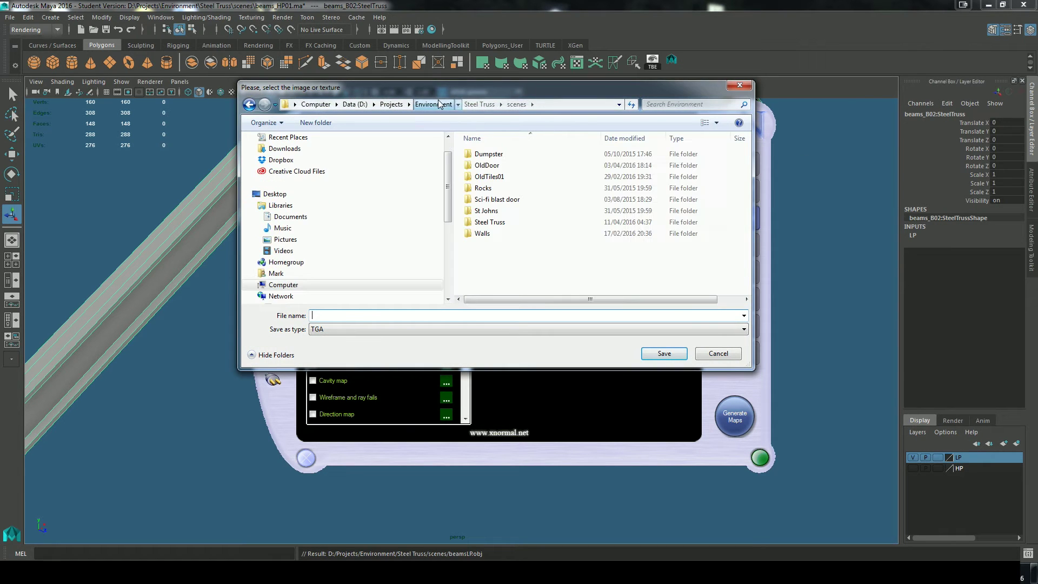
{"action": "double_click", "coordinate": [489, 222]}
{"action": "double_click", "coordinate": [487, 165]}
{"action": "double_click", "coordinate": [487, 166]}
{"action": "left_click", "coordinate": [379, 314]}
{"action": "left_click", "coordinate": [328, 331]}
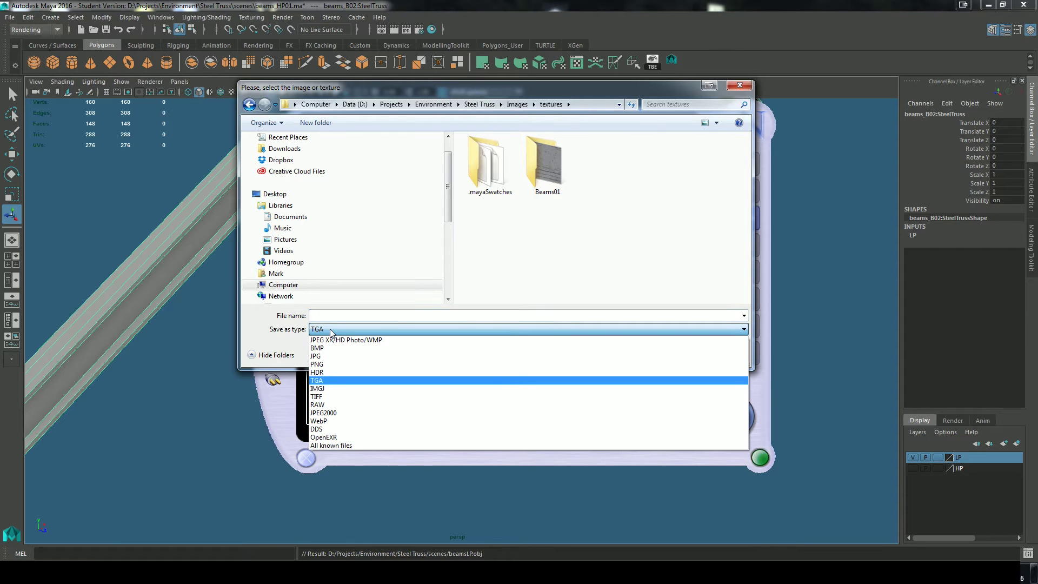
{"action": "left_click", "coordinate": [327, 349]}
{"action": "left_click", "coordinate": [603, 174]}
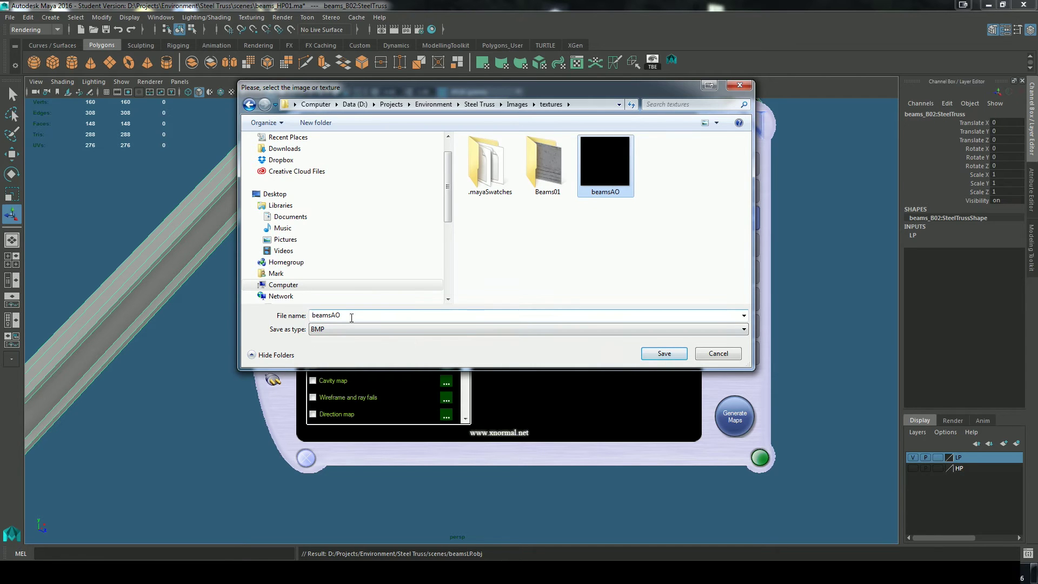
{"action": "left_click", "coordinate": [671, 353]}
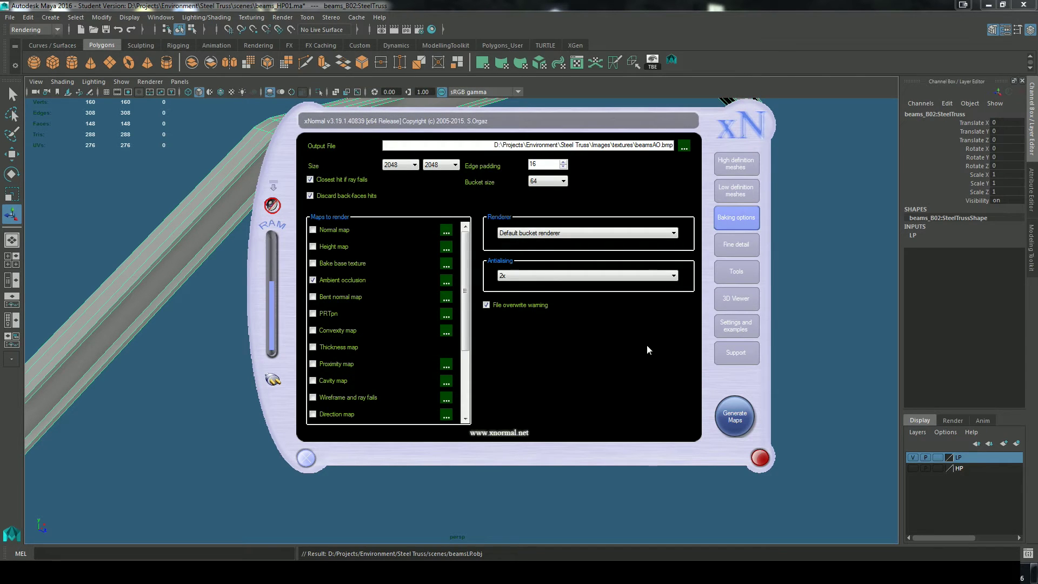
{"action": "left_click", "coordinate": [445, 282]}
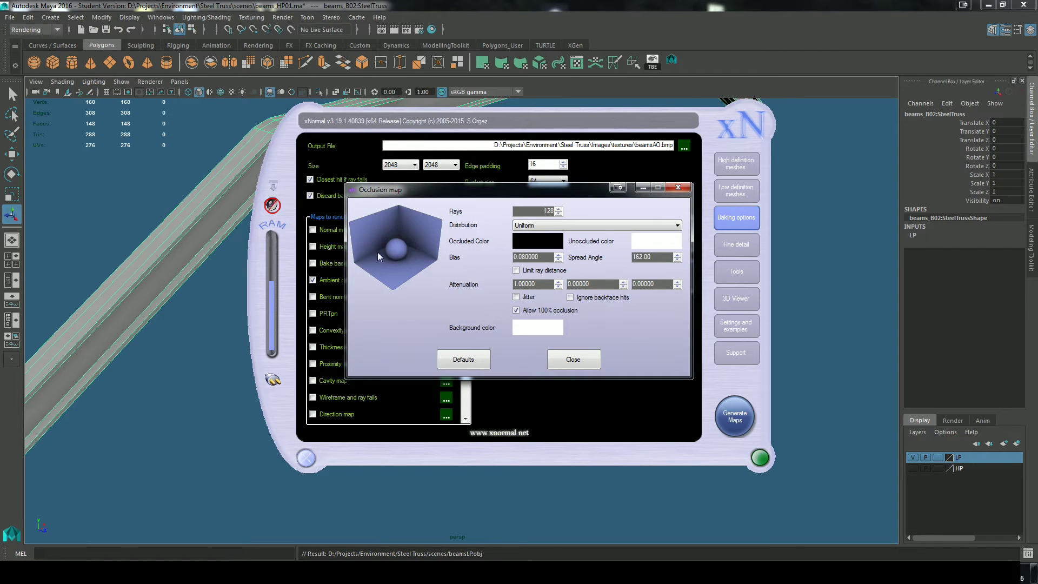
{"action": "left_click", "coordinate": [580, 359]}
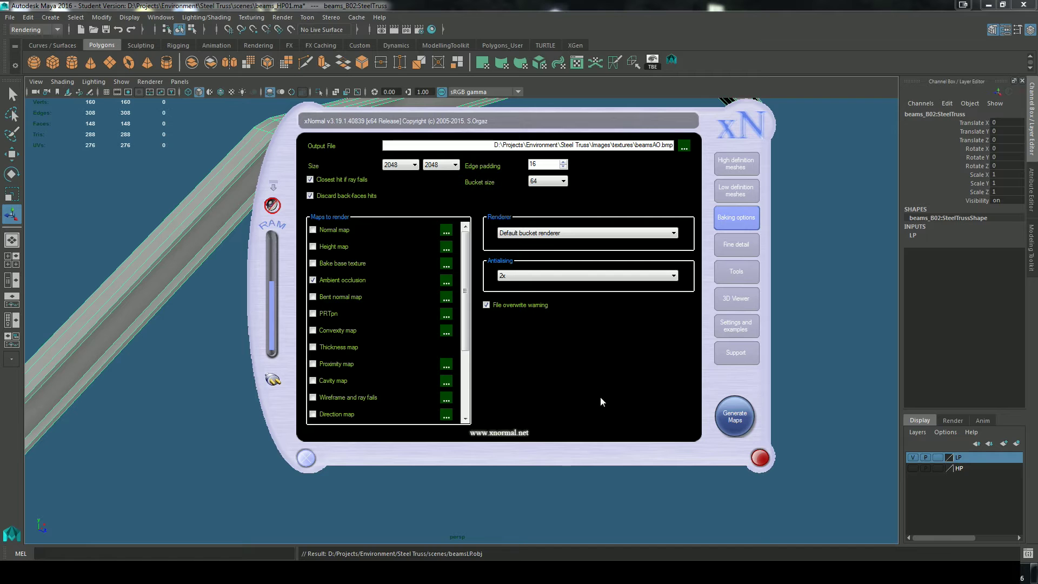
Step: Generate the ambient occlusion map for the beams in xNormal
{"action": "left_click", "coordinate": [733, 418]}
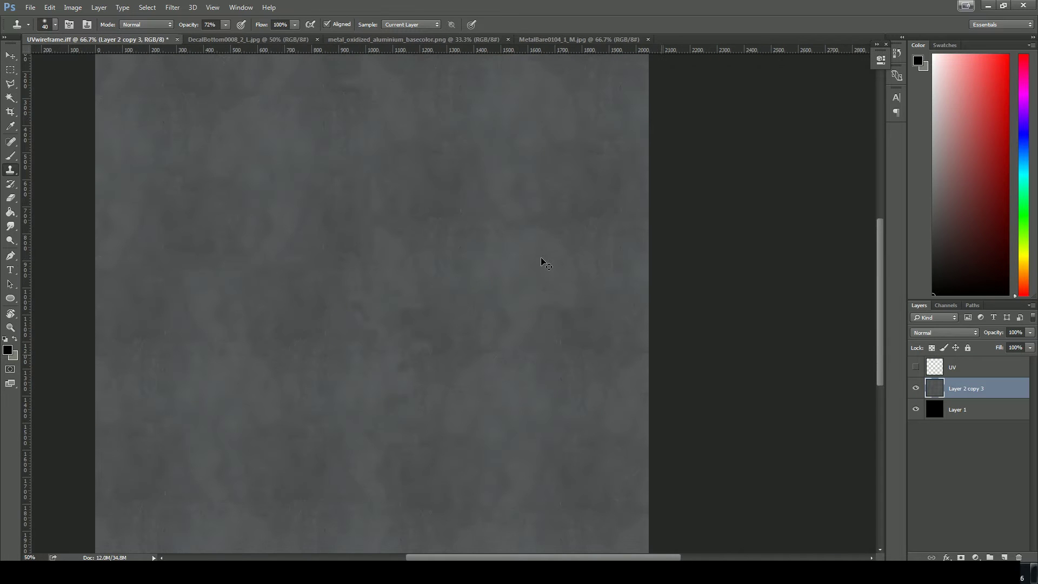
Step: Open the baked beamsAO occlusion map and marquee-select the whole image
{"action": "scroll", "coordinate": [742, 399], "scroll_direction": "down", "scroll_amount": 1, "text": "alt"}
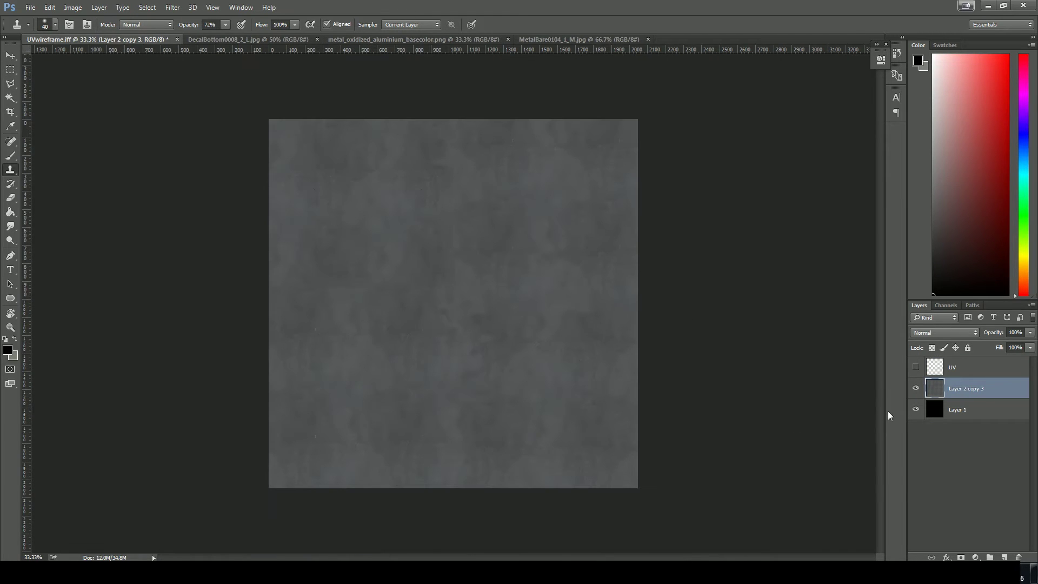
{"action": "left_click", "coordinate": [917, 368]}
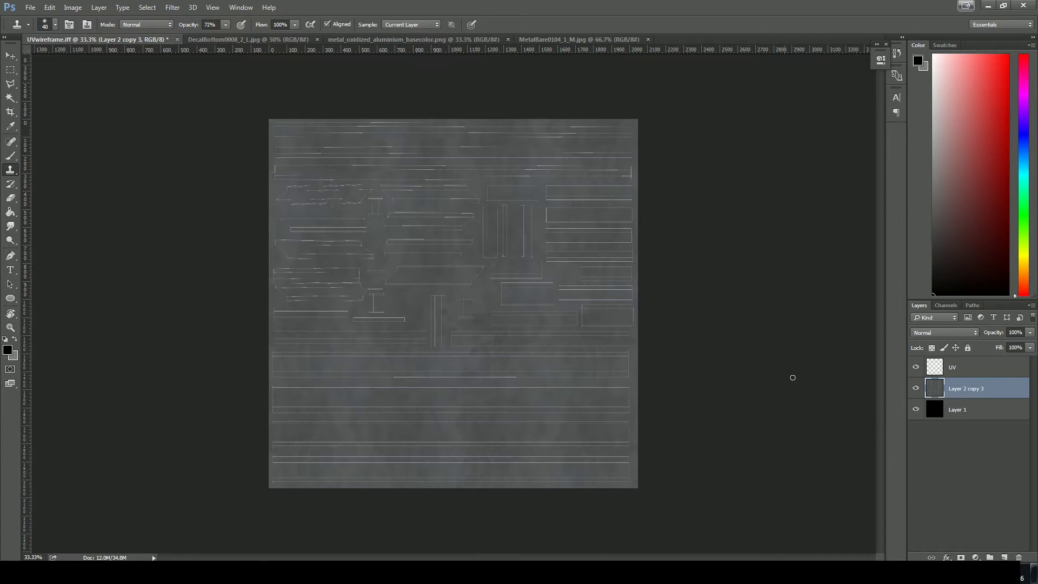
{"action": "left_click", "coordinate": [31, 7]}
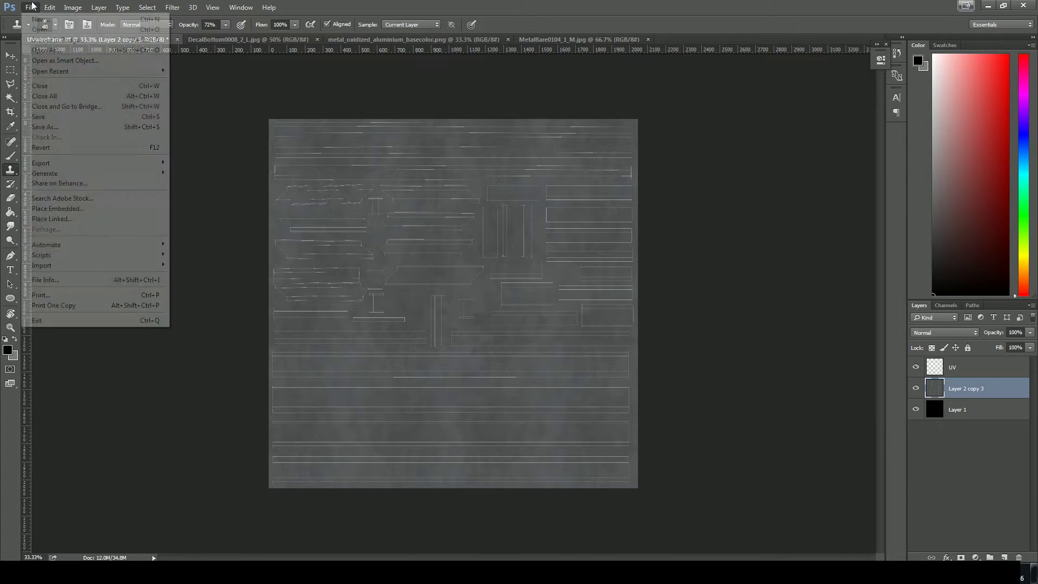
{"action": "left_click", "coordinate": [43, 30]}
{"action": "double_click", "coordinate": [571, 84]}
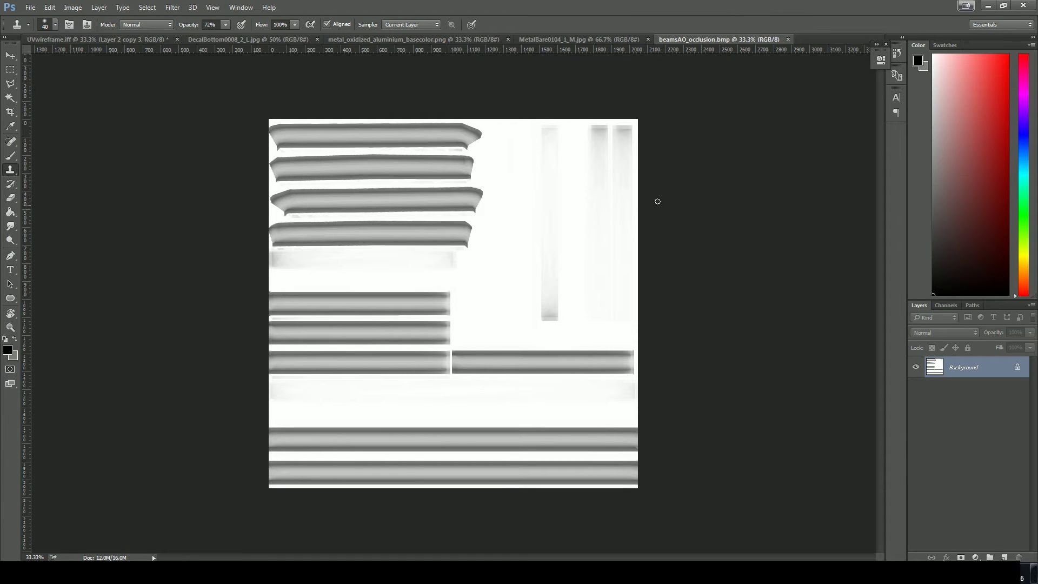
{"action": "left_click", "coordinate": [11, 70]}
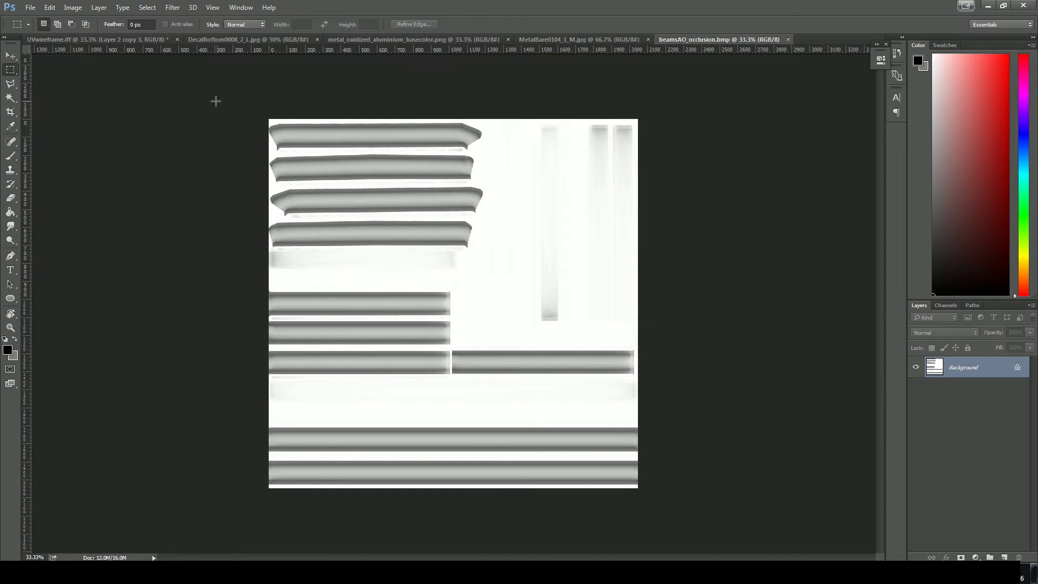
{"action": "left_click_drag", "start_coordinate": [214, 100], "coordinate": [745, 527]}
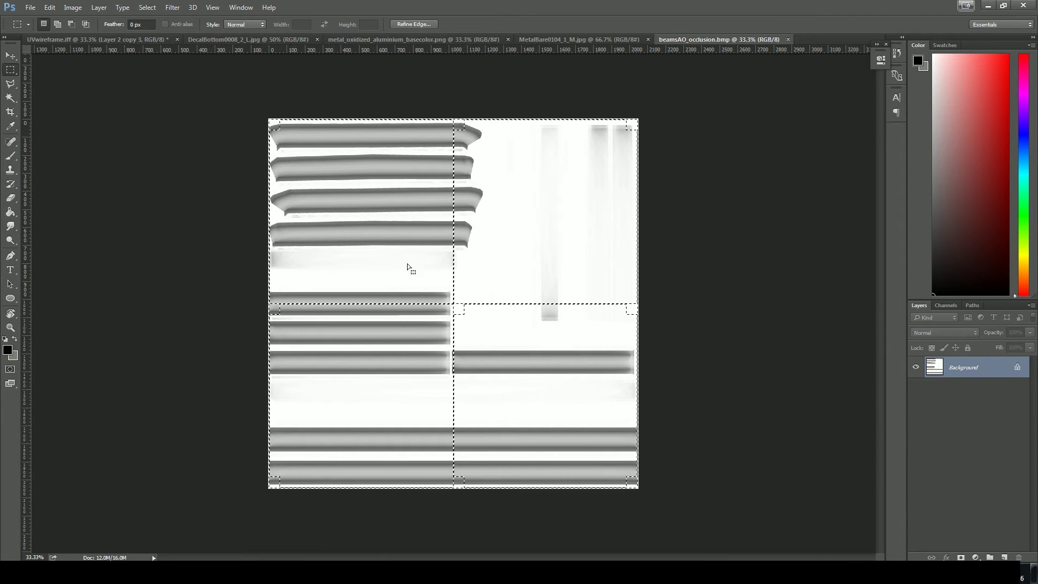
Step: Paste the AO map into UVwireframe, hide the UV layer and set Multiply blending
{"action": "left_click", "coordinate": [75, 39]}
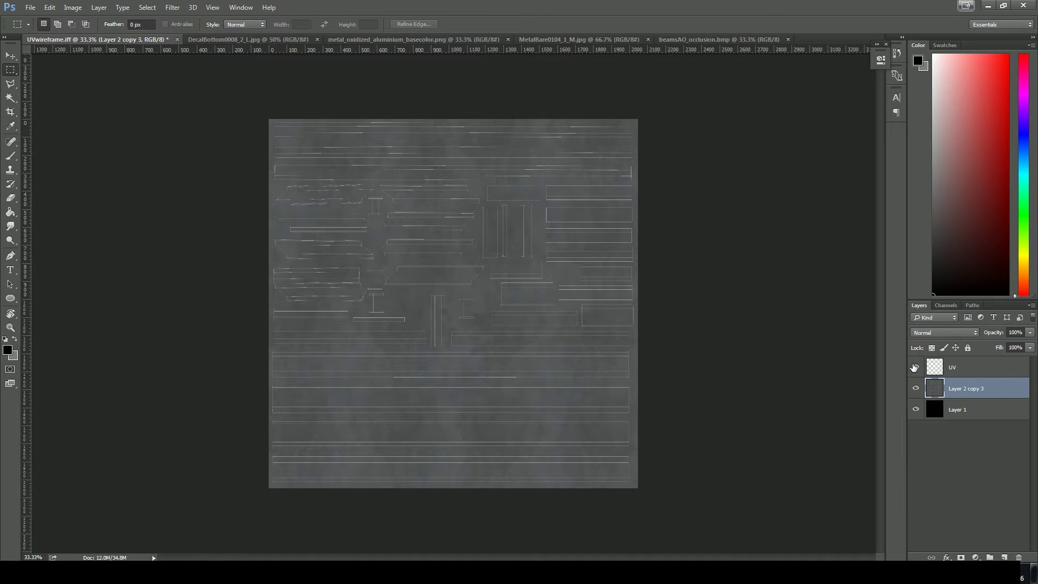
{"action": "key", "text": "ctrl+v"}
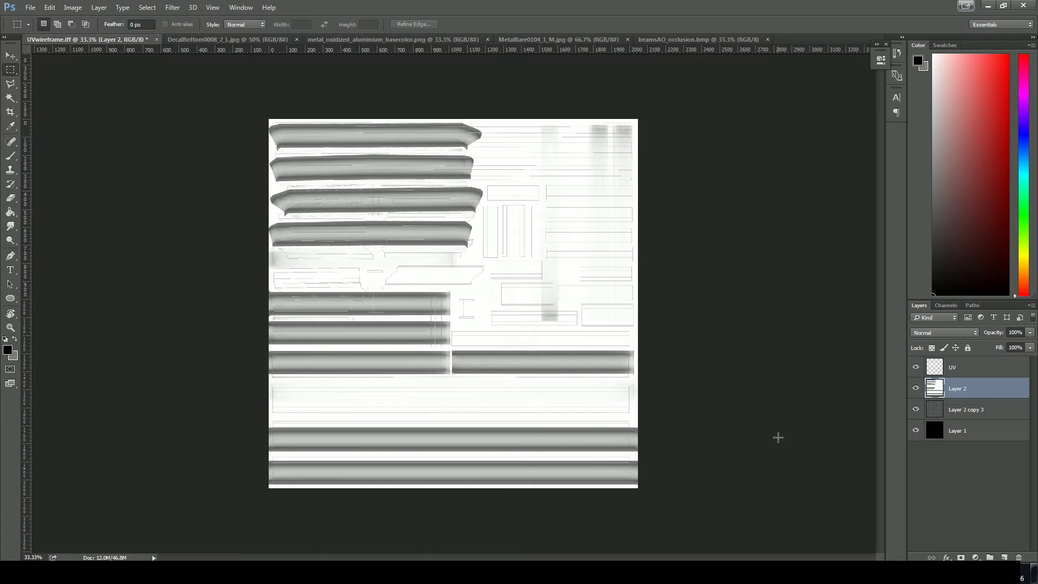
{"action": "left_click", "coordinate": [916, 368]}
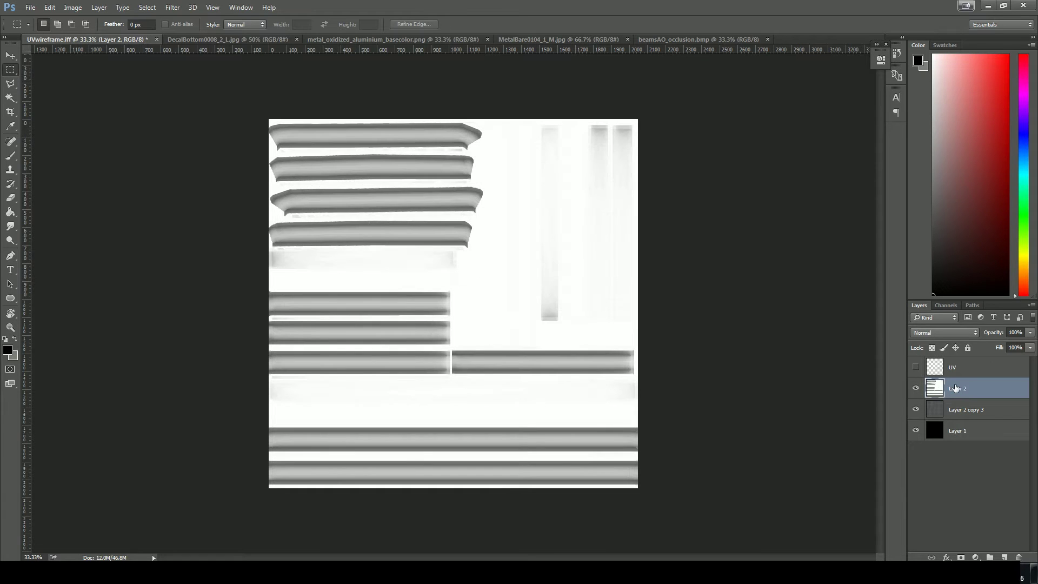
{"action": "left_click", "coordinate": [969, 334]}
{"action": "left_click", "coordinate": [944, 370]}
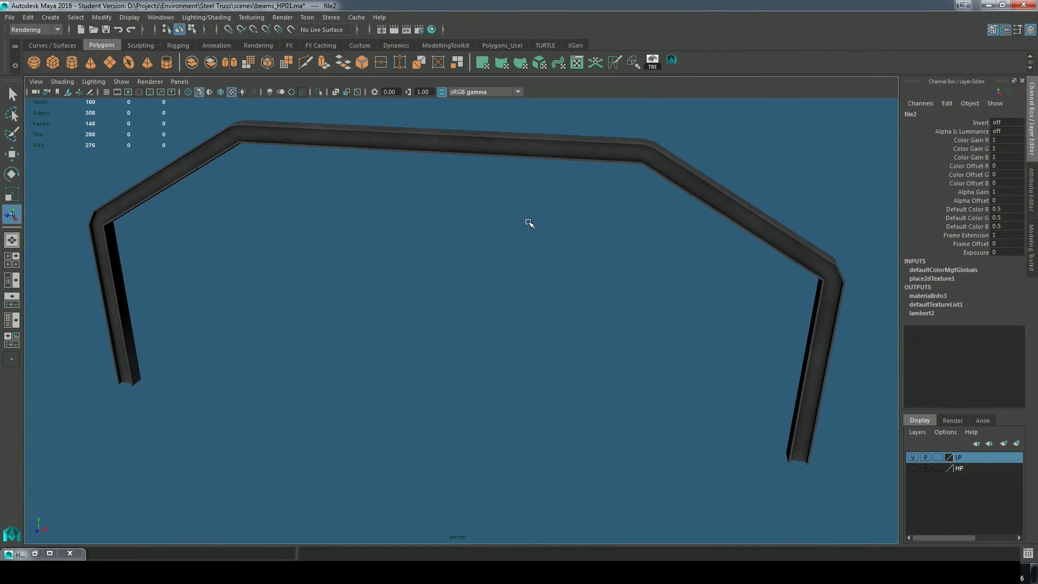
{"action": "scroll", "coordinate": [504, 190], "scroll_direction": "up", "scroll_amount": 10}
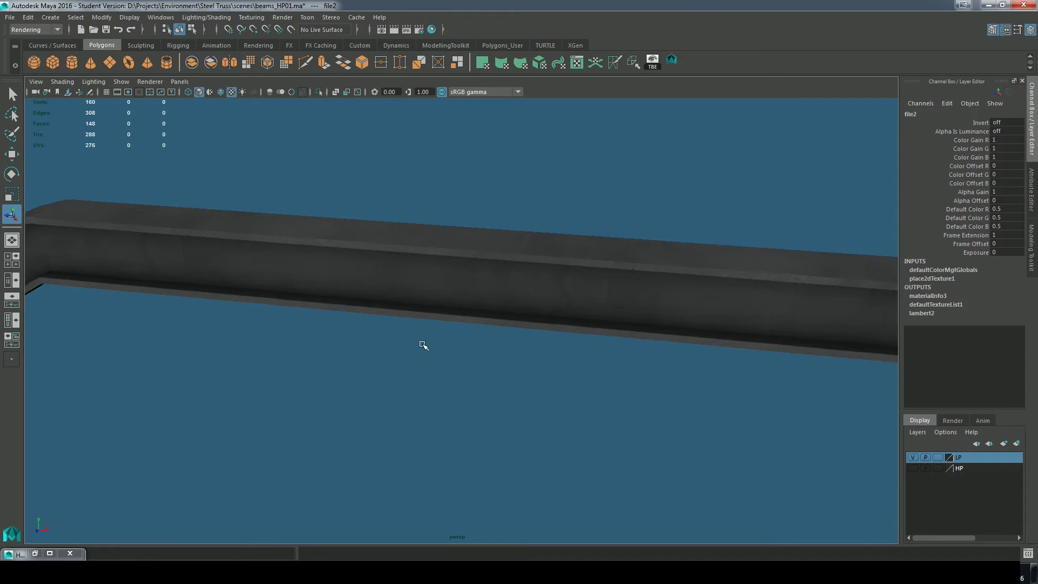
{"action": "left_click_drag", "start_coordinate": [424, 345], "coordinate": [453, 335], "text": "alt"}
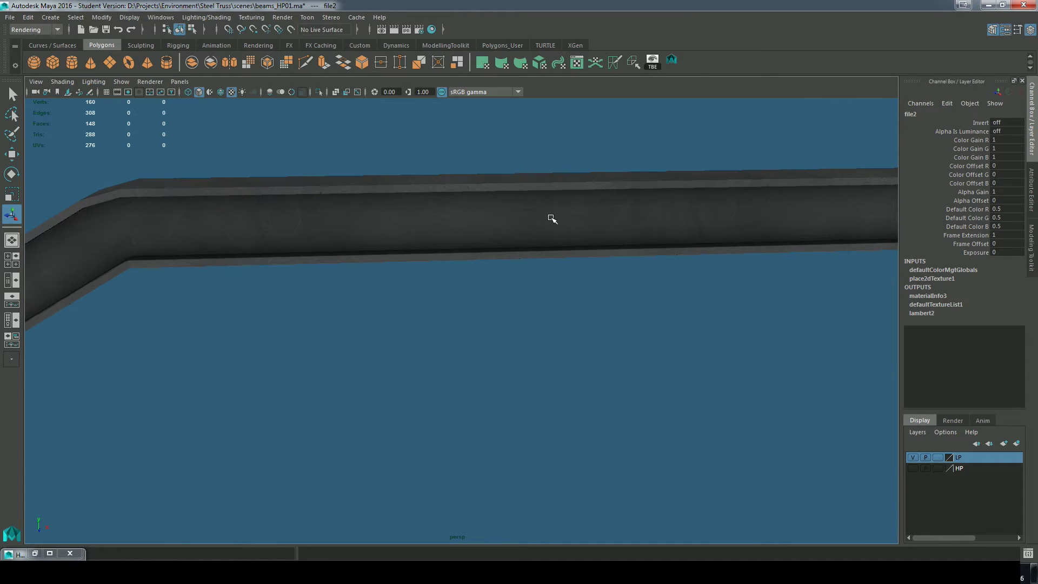
{"action": "right_click_drag", "start_coordinate": [424, 225], "coordinate": [501, 244], "text": "alt"}
{"action": "middle_click_drag", "start_coordinate": [500, 243], "coordinate": [480, 341], "text": "alt"}
{"action": "right_click_drag", "start_coordinate": [480, 340], "coordinate": [621, 210], "text": "alt"}
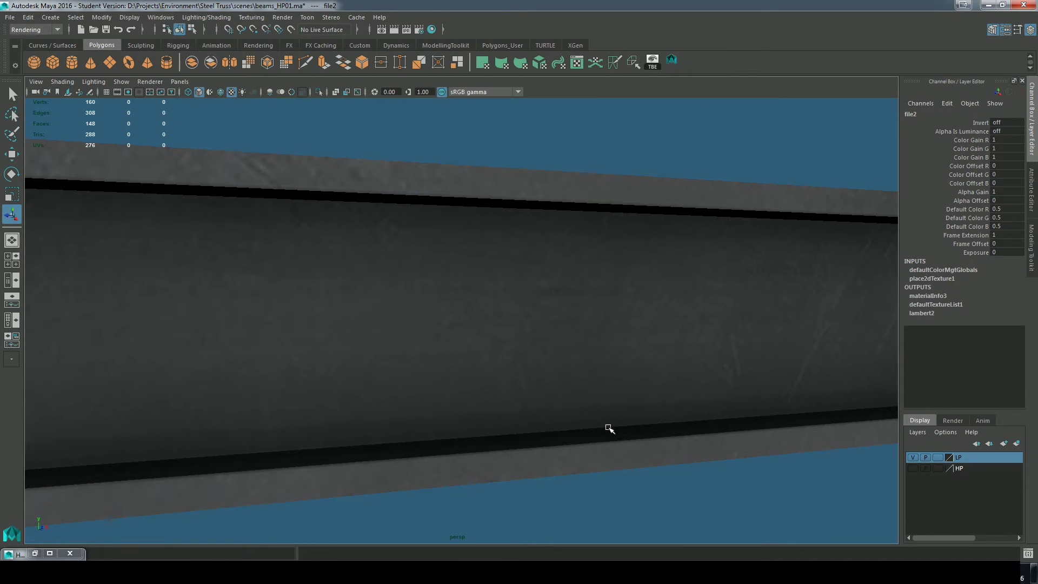
{"action": "left_click_drag", "start_coordinate": [582, 410], "coordinate": [651, 176], "text": "alt"}
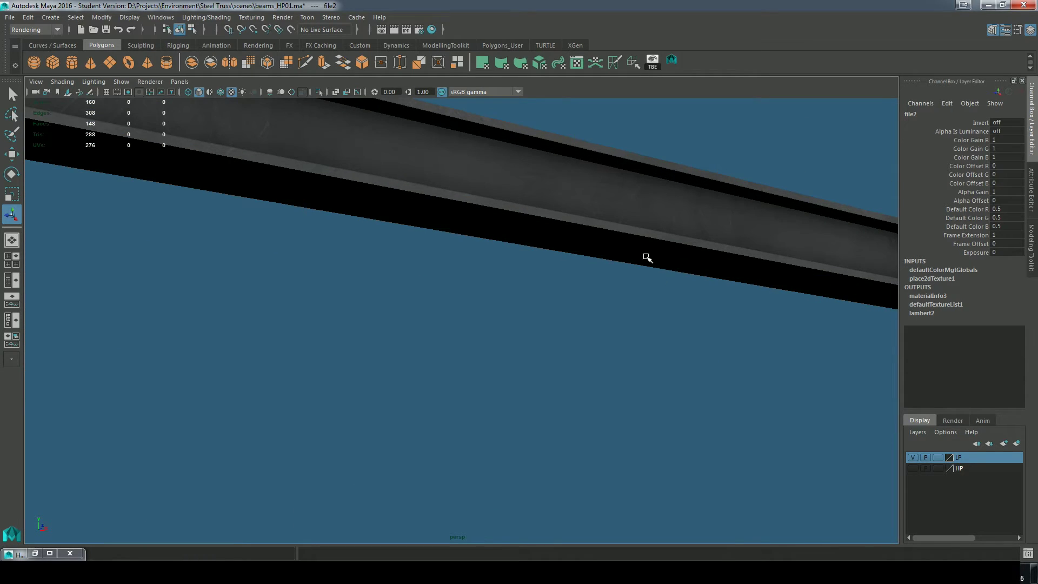
{"action": "left_click_drag", "start_coordinate": [649, 262], "coordinate": [560, 256], "text": "alt"}
{"action": "right_click_drag", "start_coordinate": [560, 256], "coordinate": [763, 380], "text": "alt"}
{"action": "middle_click_drag", "start_coordinate": [762, 380], "coordinate": [584, 338], "text": "alt"}
{"action": "scroll", "coordinate": [656, 297], "scroll_direction": "down", "scroll_amount": 6}
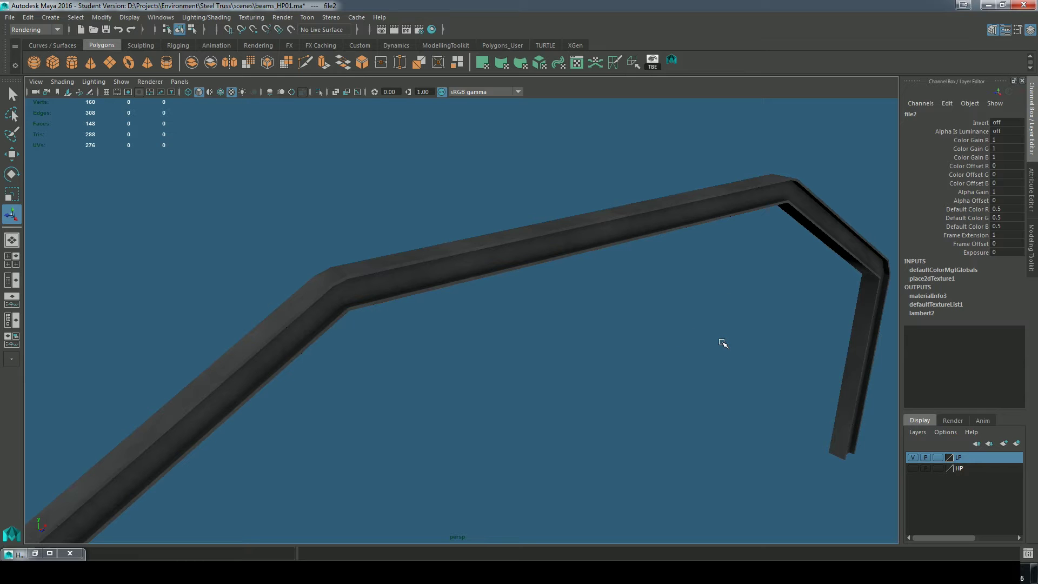
{"action": "middle_click_drag", "start_coordinate": [721, 341], "coordinate": [707, 320], "text": "alt"}
{"action": "left_click_drag", "start_coordinate": [707, 320], "coordinate": [618, 340], "text": "alt"}
{"action": "middle_click_drag", "start_coordinate": [618, 341], "coordinate": [656, 260], "text": "alt"}
{"action": "left_click_drag", "start_coordinate": [656, 259], "coordinate": [357, 295], "text": "alt"}
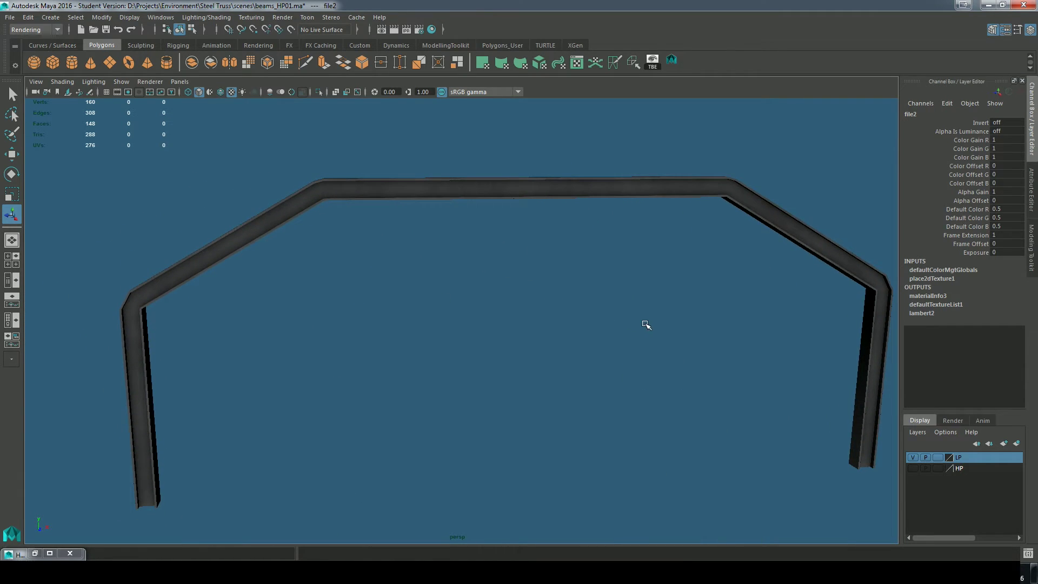
{"action": "left_click_drag", "start_coordinate": [691, 345], "coordinate": [646, 322], "text": "alt"}
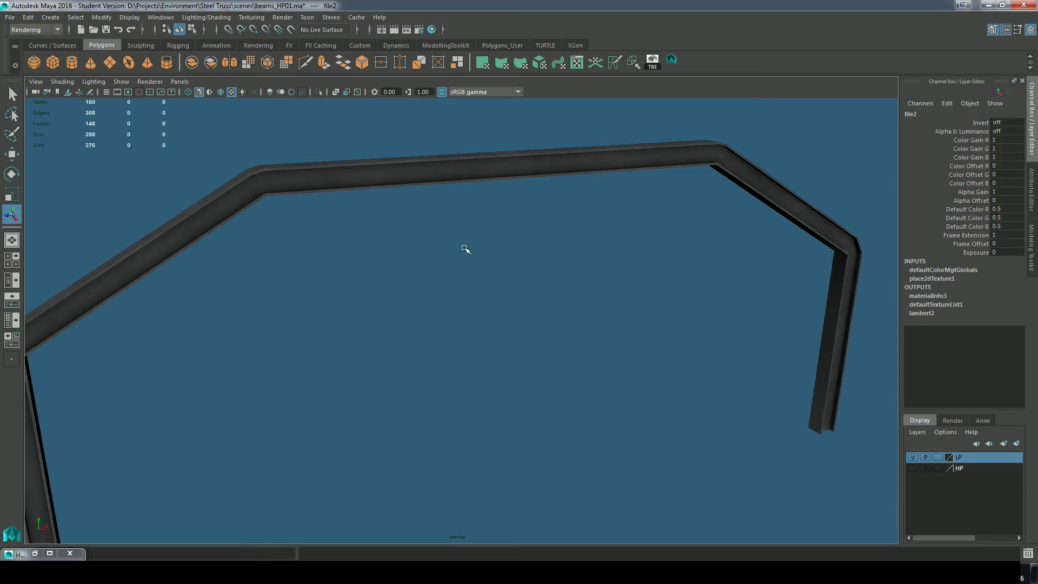
{"action": "scroll", "coordinate": [695, 259], "scroll_direction": "up", "scroll_amount": 3}
{"action": "scroll", "coordinate": [672, 260], "scroll_direction": "down", "scroll_amount": 6}
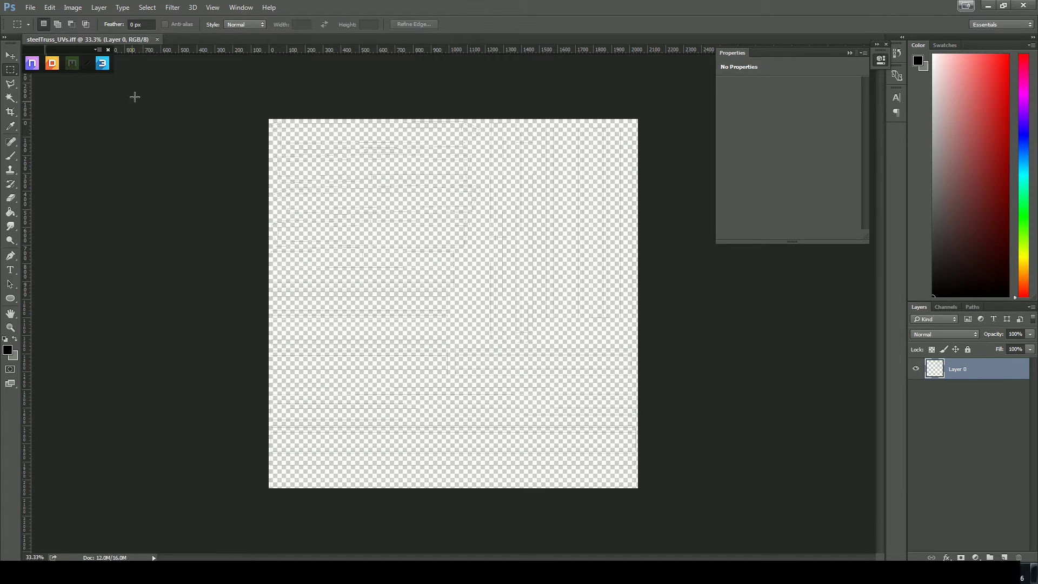
Step: Close steelTruss_UVs and load beamsLP.obj into the nDo Project Creator's Mesh slot
{"action": "left_click", "coordinate": [156, 40]}
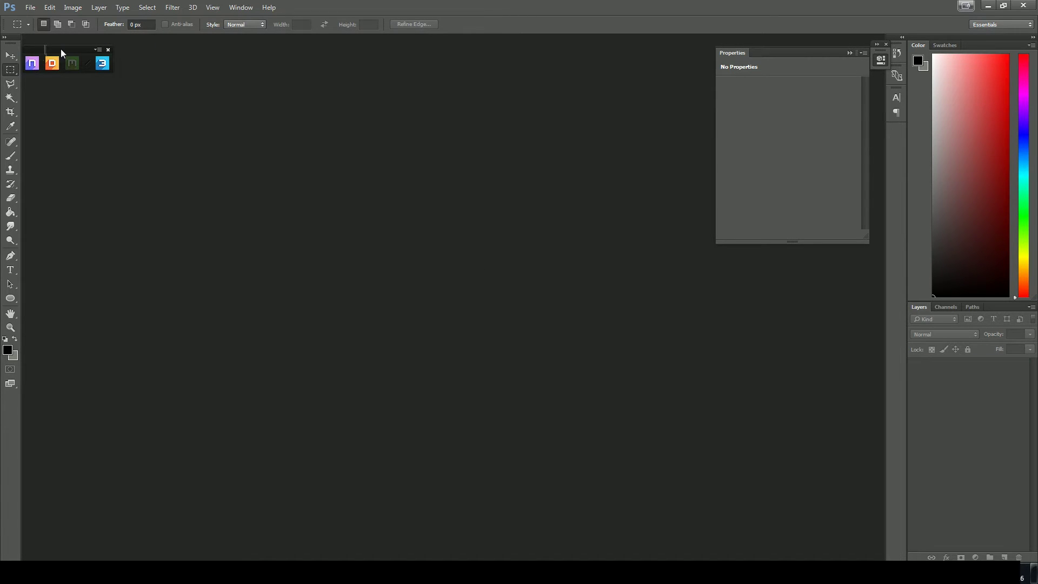
{"action": "left_click", "coordinate": [32, 64]}
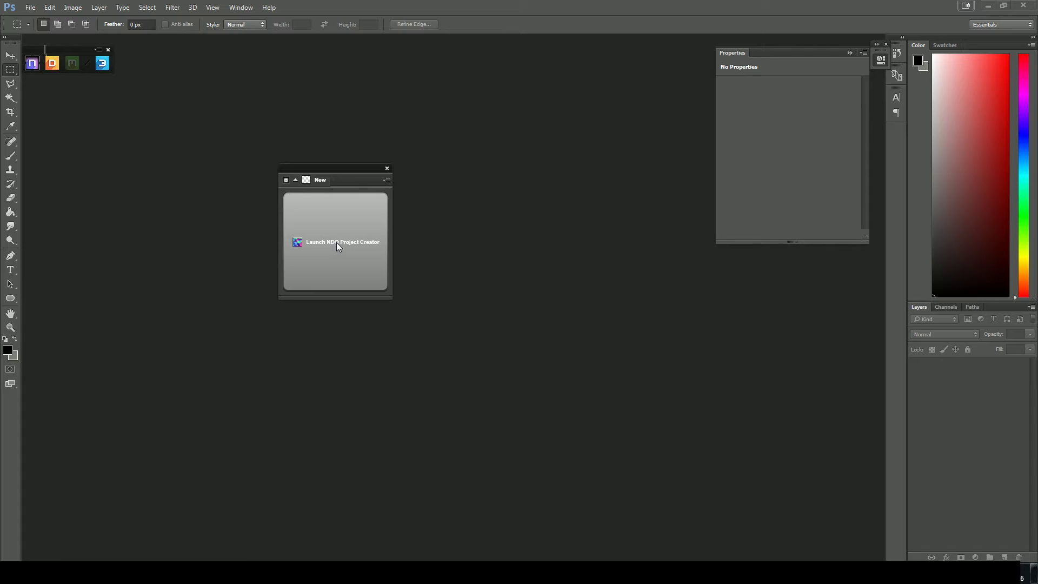
{"action": "left_click", "coordinate": [339, 243]}
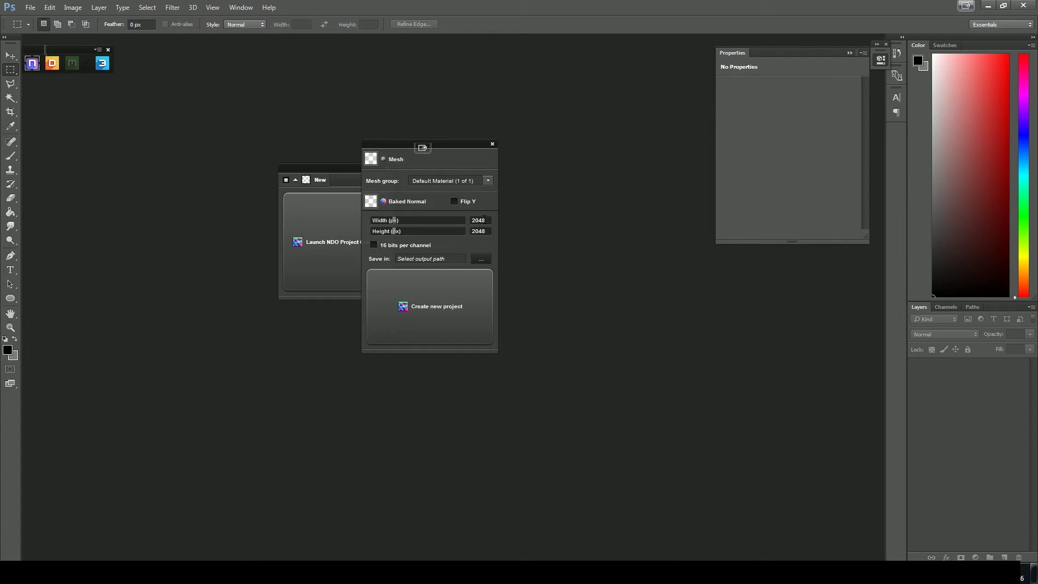
{"action": "left_click_drag", "start_coordinate": [433, 144], "coordinate": [474, 133]}
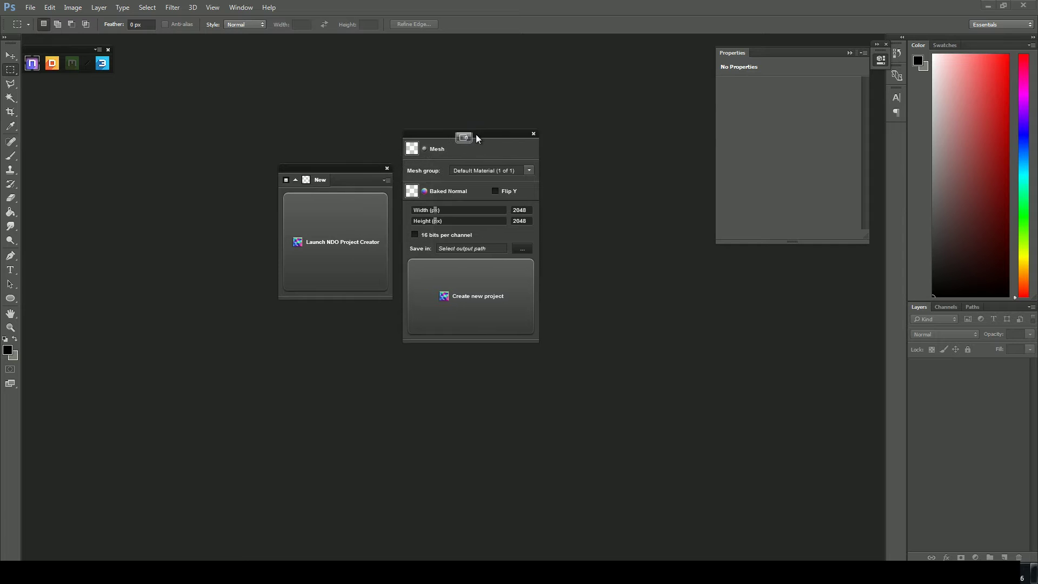
{"action": "left_click", "coordinate": [440, 150]}
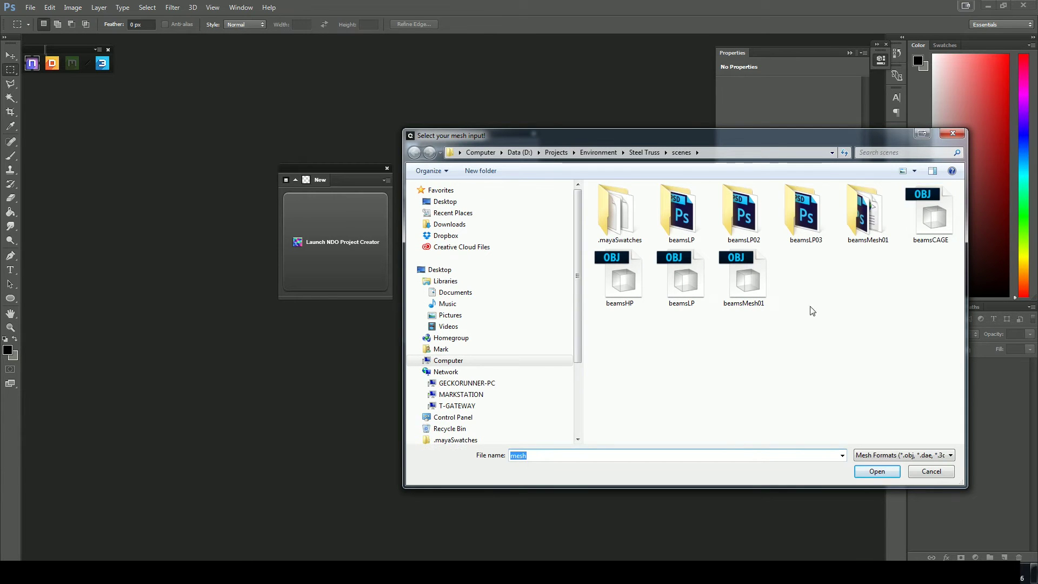
{"action": "left_click", "coordinate": [667, 305]}
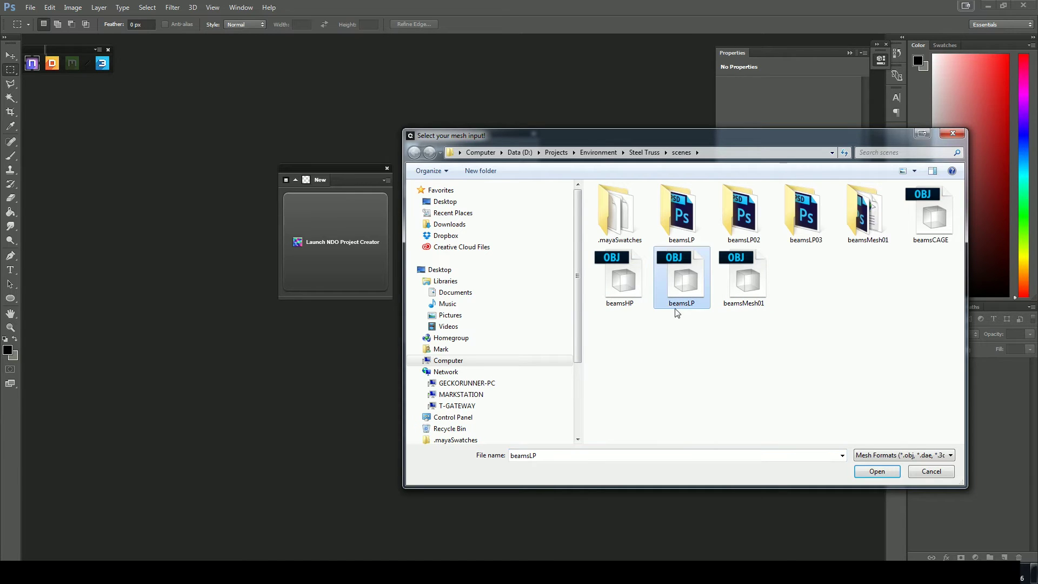
{"action": "left_click", "coordinate": [877, 471]}
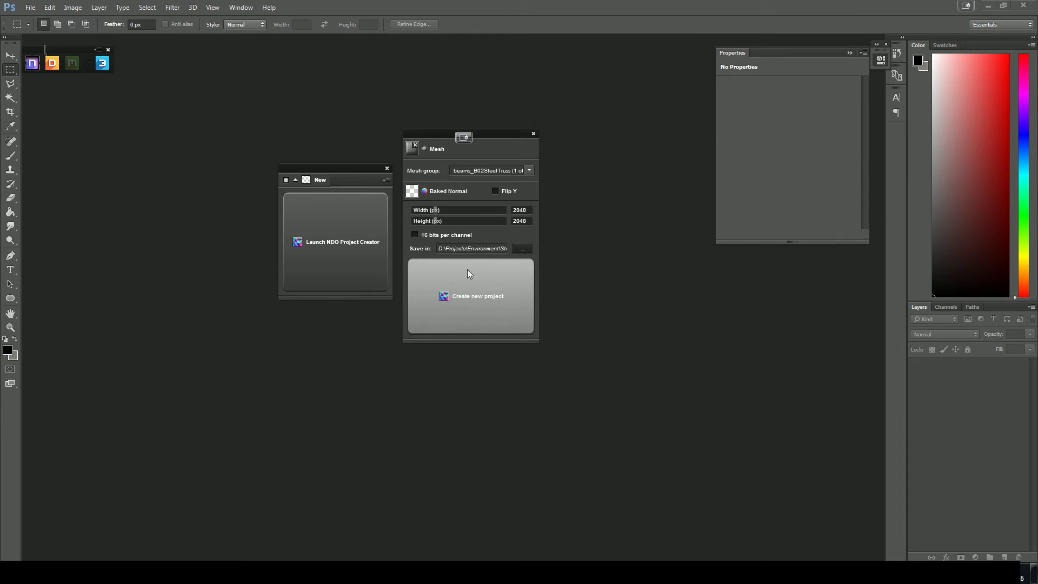
Step: Set the project's save location and create the new nDo normal-map project
{"action": "left_click", "coordinate": [523, 248]}
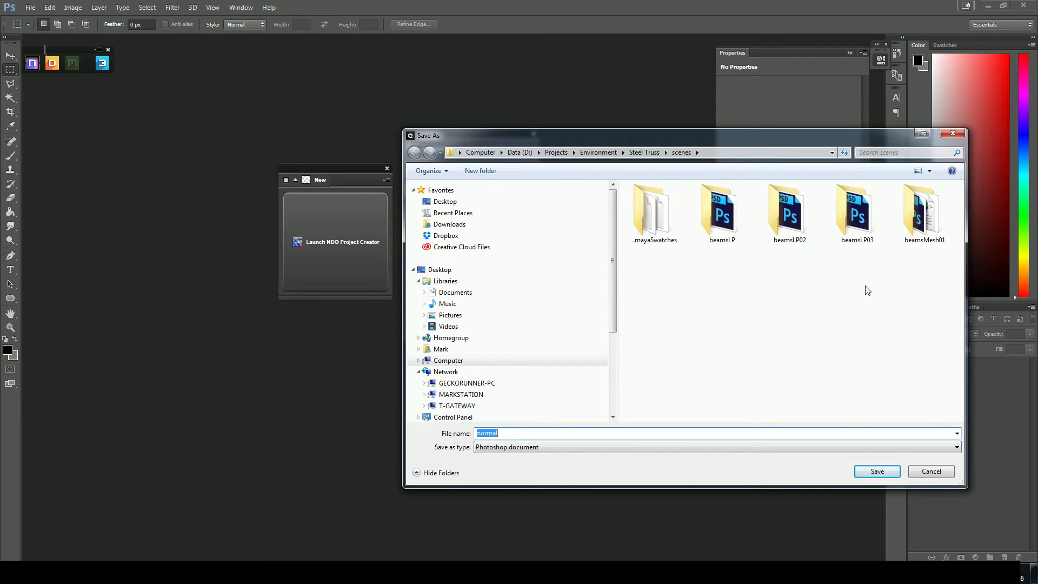
{"action": "left_click", "coordinate": [953, 134]}
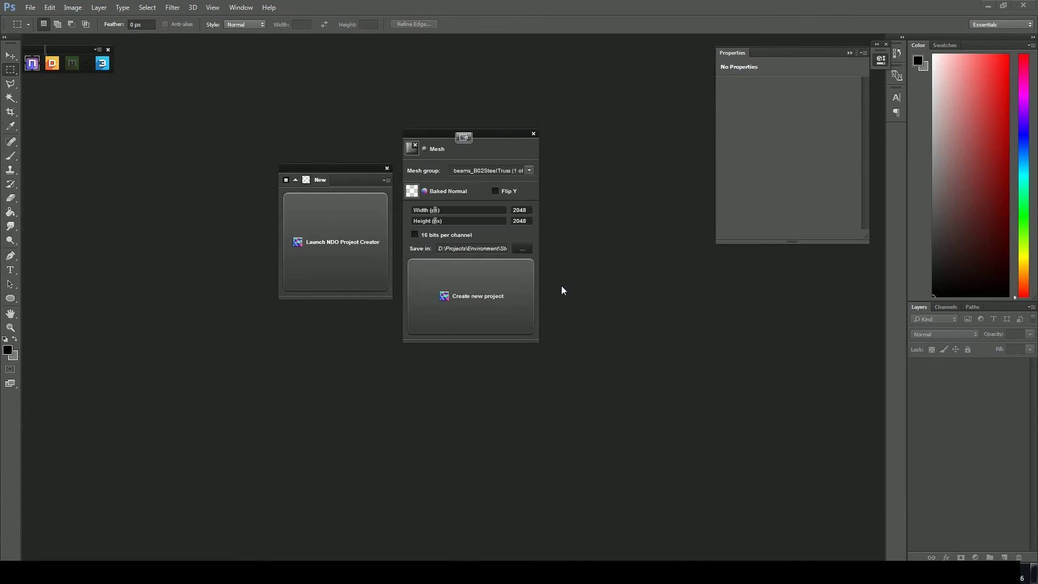
{"action": "left_click", "coordinate": [458, 298]}
{"action": "left_click", "coordinate": [458, 298]}
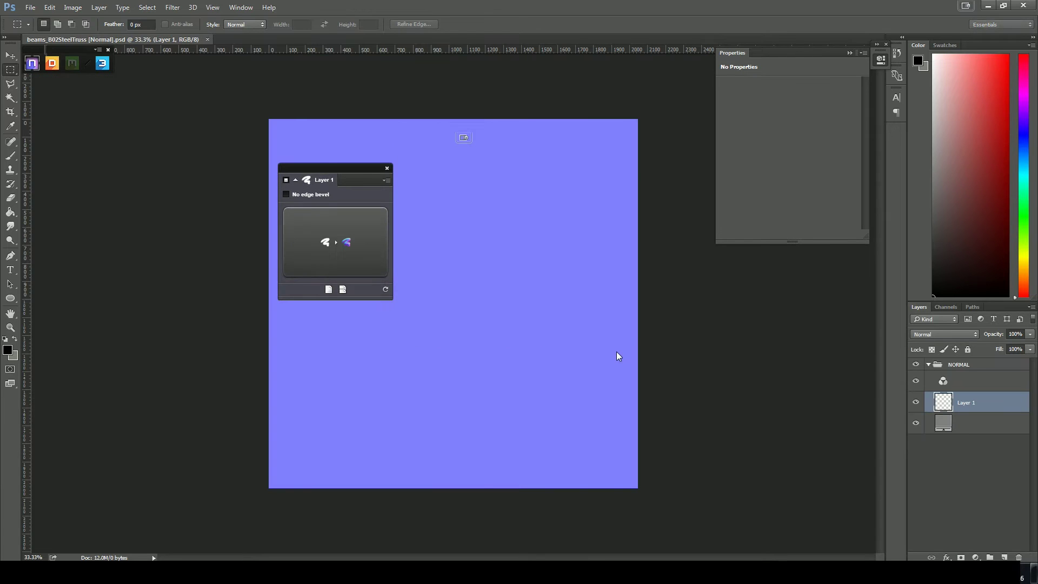
Step: Add an edgeless nDo sculpt layer, then paint and undo a test stroke at brush size 175
{"action": "left_click_drag", "start_coordinate": [337, 167], "coordinate": [164, 153]}
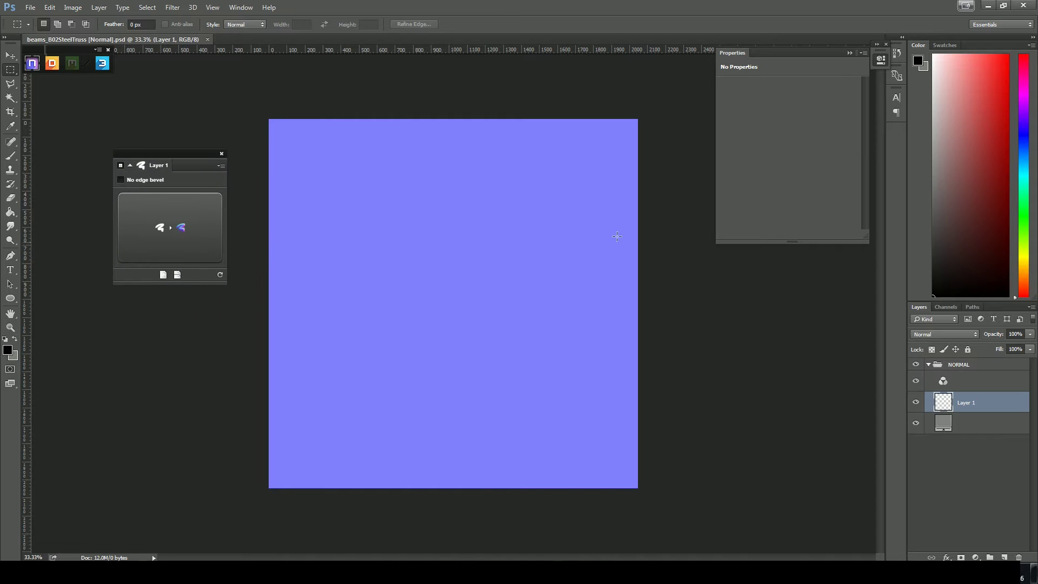
{"action": "left_click", "coordinate": [162, 276]}
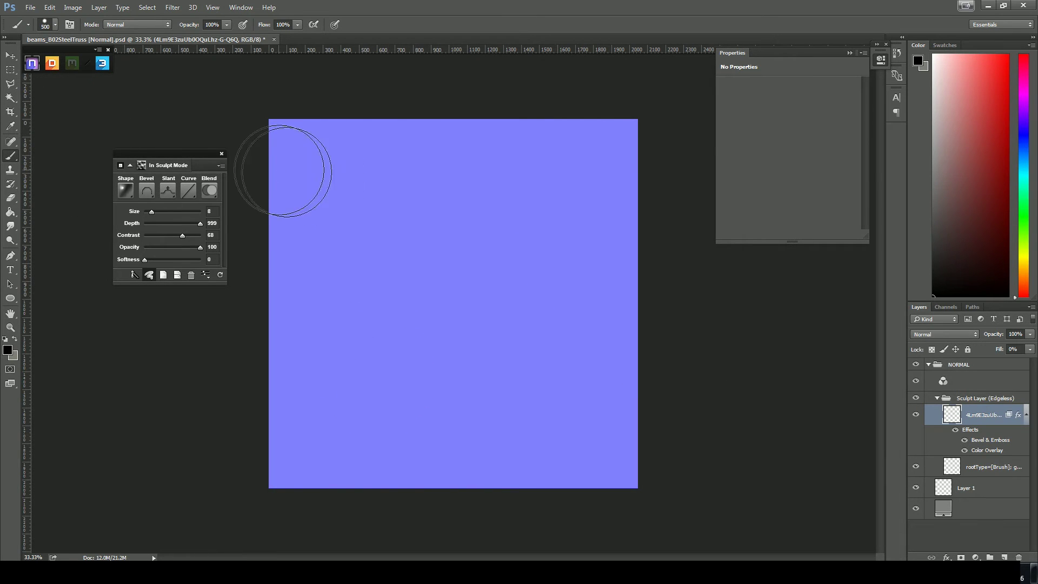
{"action": "key", "text": "bracketleft"}
{"action": "key", "text": "bracketleft"}
{"action": "key", "text": "bracketleft"}
{"action": "key", "text": "bracketleft"}
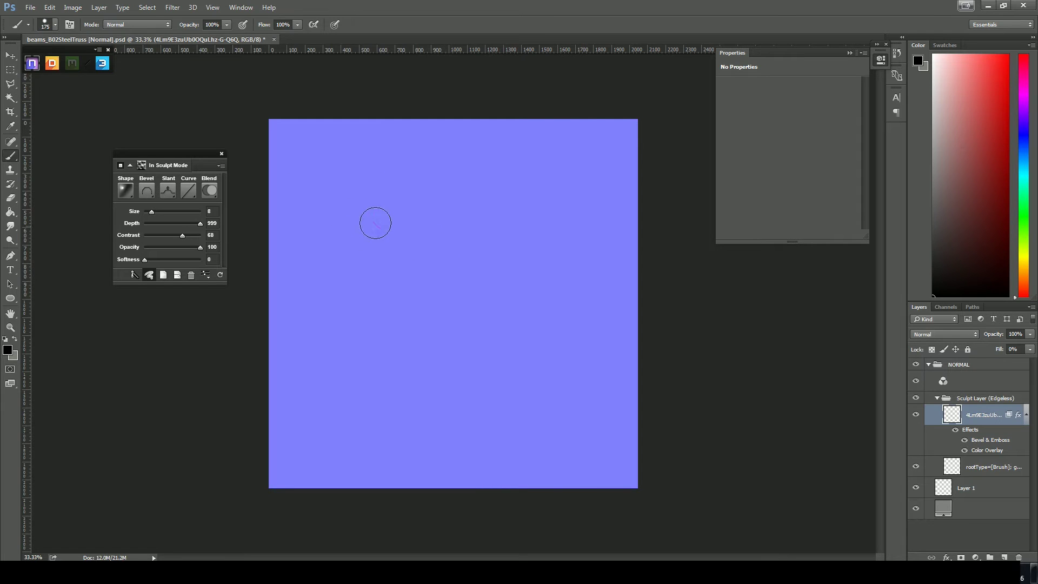
{"action": "mouse_move", "coordinate": [384, 208]}
{"action": "left_mouse_down"}
{"action": "mouse_move", "coordinate": [405, 308]}
{"action": "mouse_move", "coordinate": [487, 406]}
{"action": "left_mouse_up"}
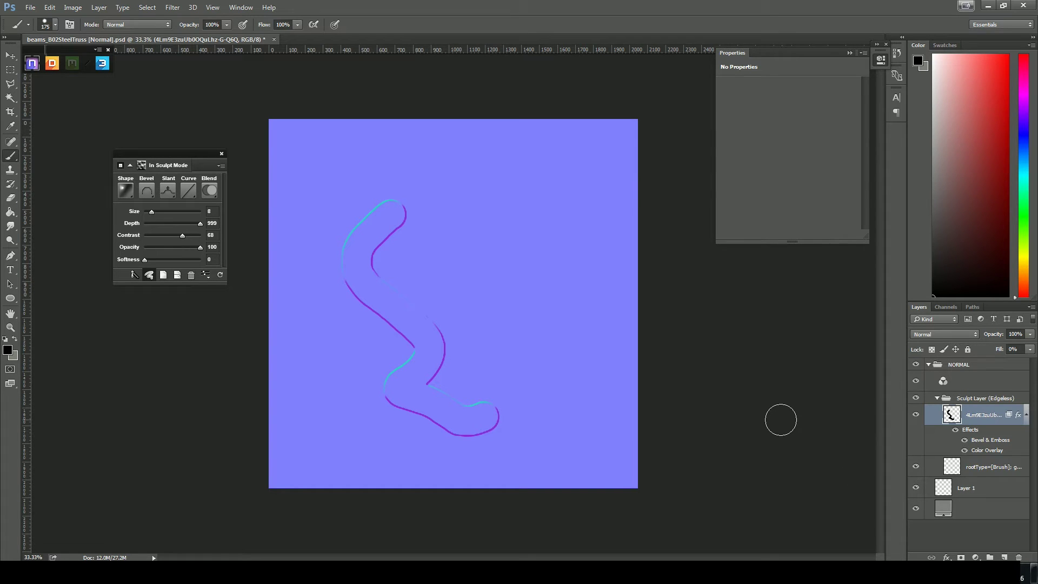
{"action": "key", "text": "ctrl+z"}
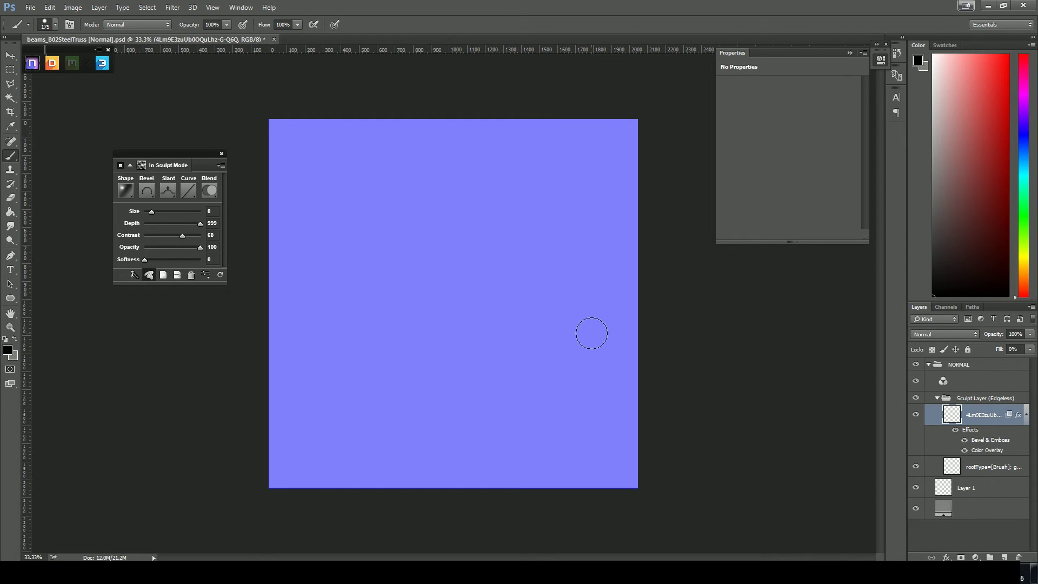
Step: Open the steelTruss_UVs image and select the entire UV layout
{"action": "left_click", "coordinate": [31, 7]}
{"action": "left_click", "coordinate": [41, 30]}
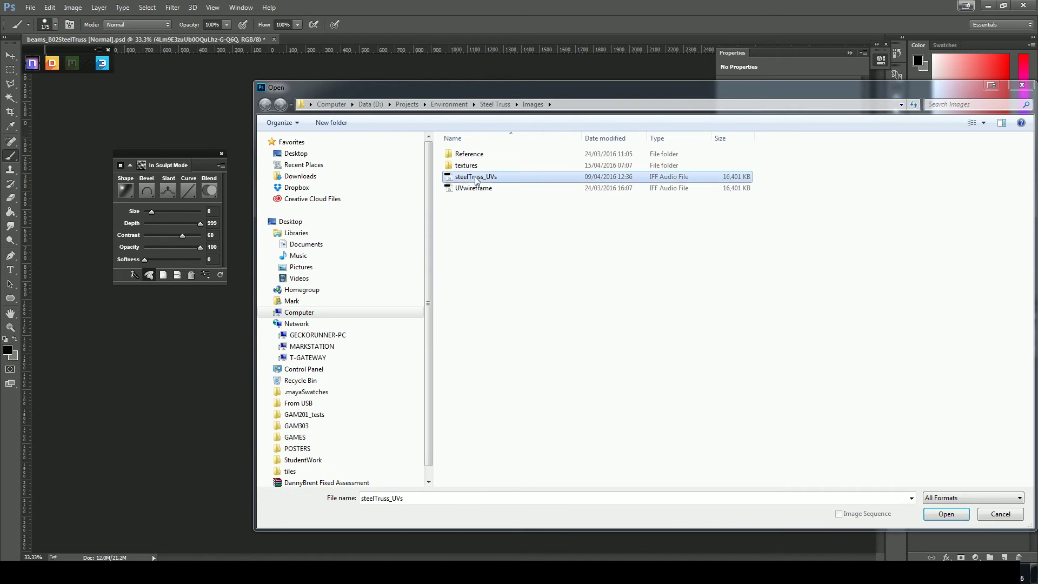
{"action": "double_click", "coordinate": [476, 177]}
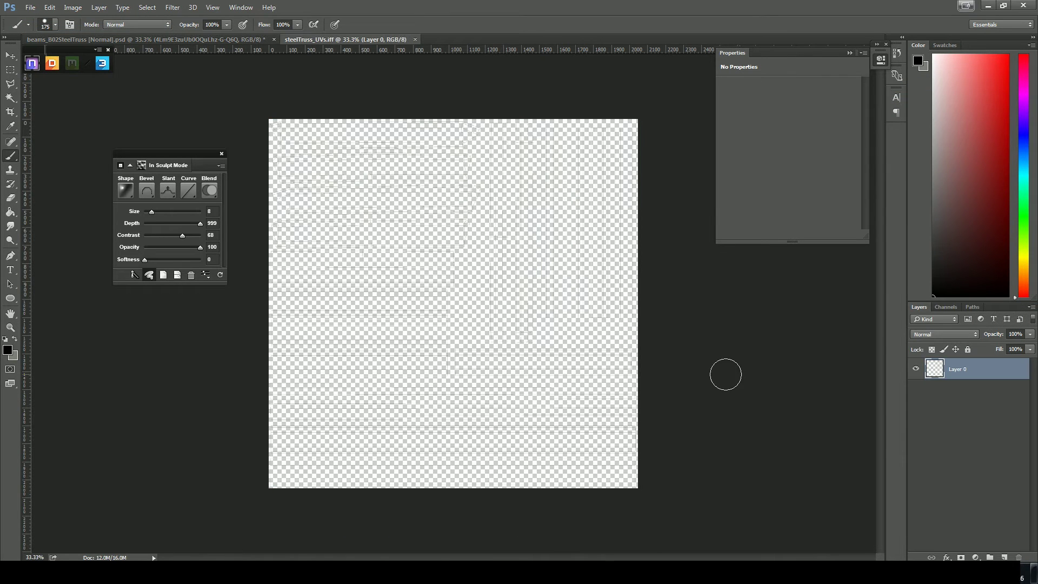
{"action": "left_click", "coordinate": [10, 72]}
{"action": "left_click_drag", "start_coordinate": [260, 88], "coordinate": [719, 522]}
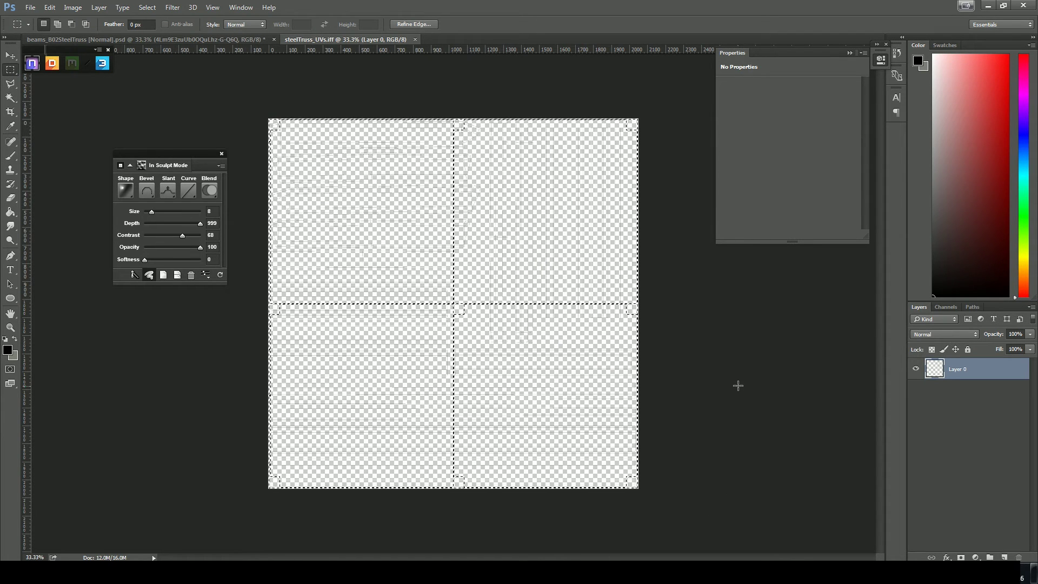
Step: In the beams normal-map document, create a layer above the NORMAL group named UV
{"action": "left_click", "coordinate": [162, 40]}
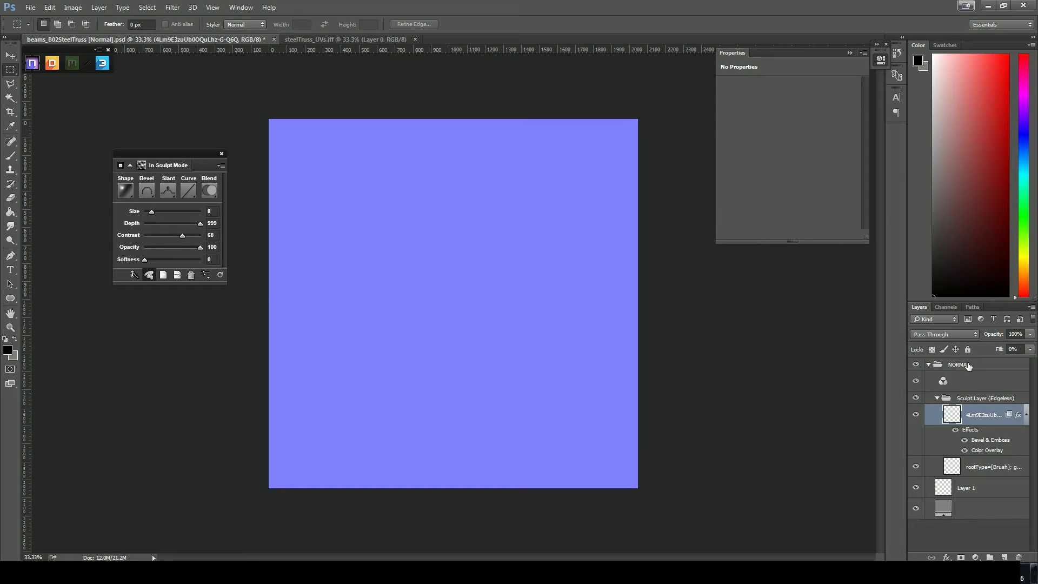
{"action": "left_click", "coordinate": [962, 365]}
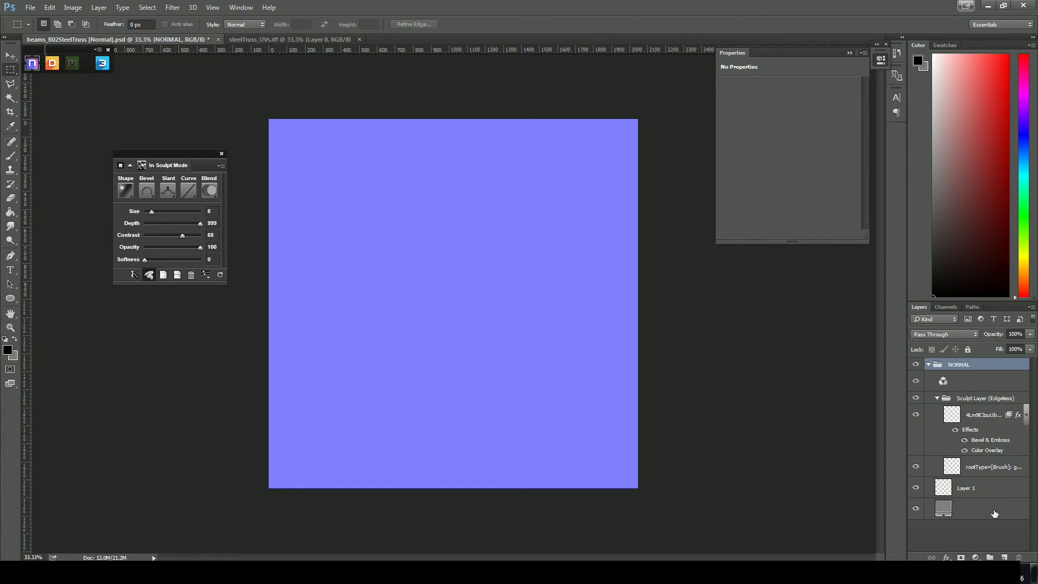
{"action": "left_click", "coordinate": [1005, 557]}
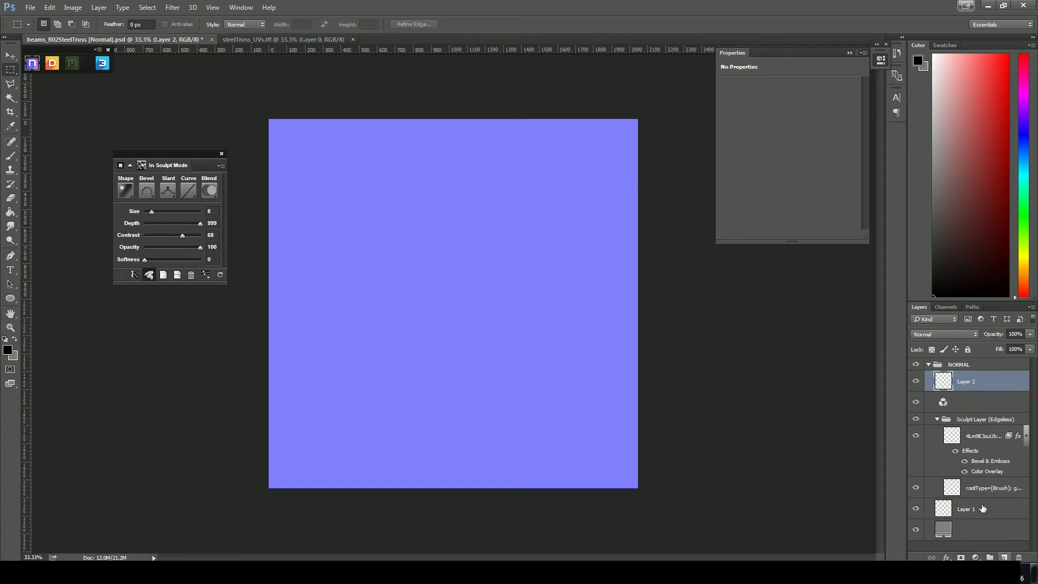
{"action": "mouse_move", "coordinate": [959, 382]}
{"action": "left_mouse_down"}
{"action": "mouse_move", "coordinate": [957, 364]}
{"action": "mouse_move", "coordinate": [948, 379]}
{"action": "mouse_move", "coordinate": [949, 358]}
{"action": "mouse_move", "coordinate": [954, 368]}
{"action": "left_mouse_up"}
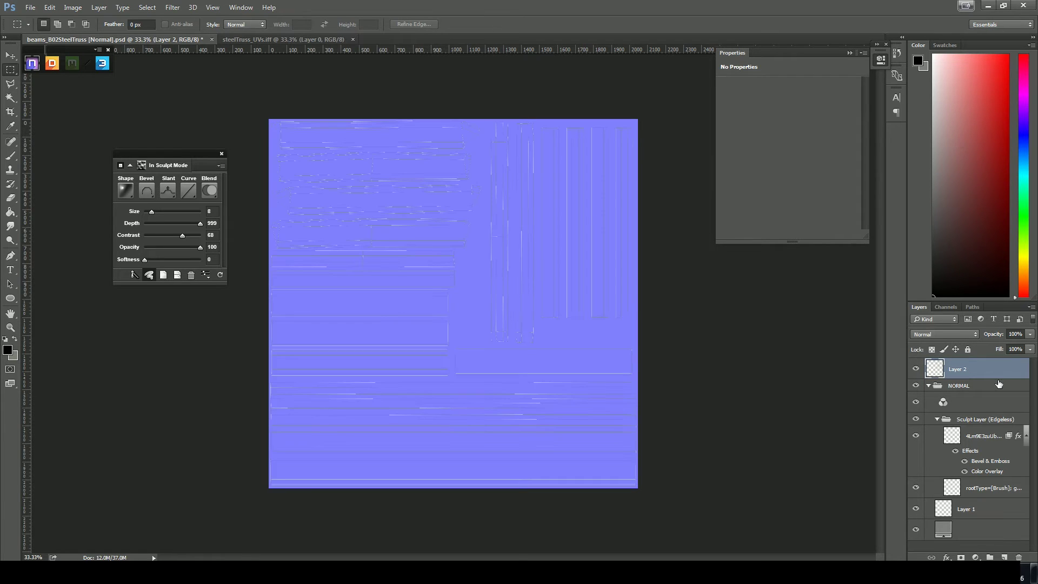
{"action": "double_click", "coordinate": [959, 370]}
{"action": "type", "text": "UV"}
{"action": "key", "text": "Return"}
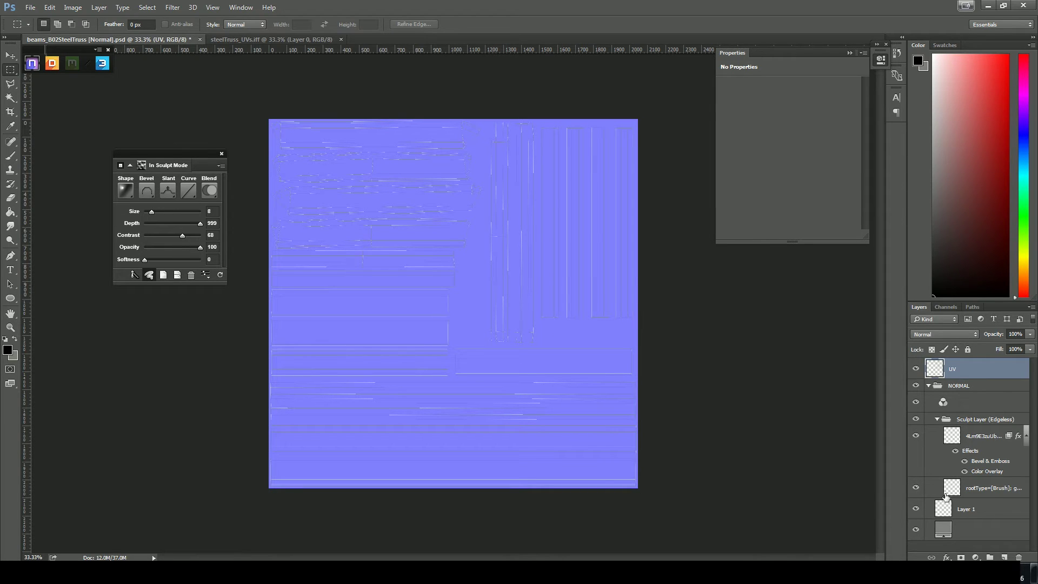
{"action": "left_click", "coordinate": [953, 435]}
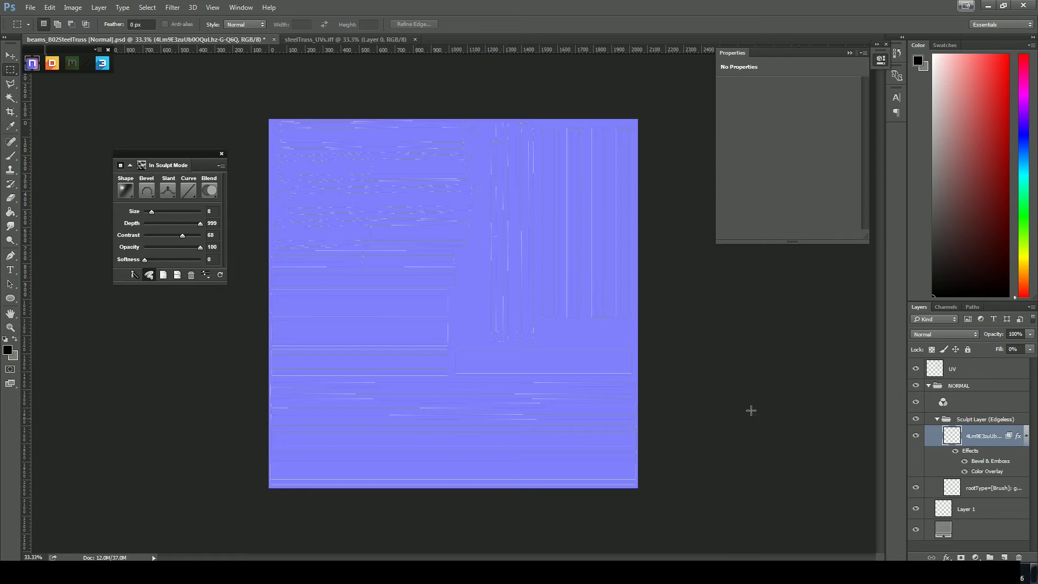
{"action": "key", "text": "ctrl+plus"}
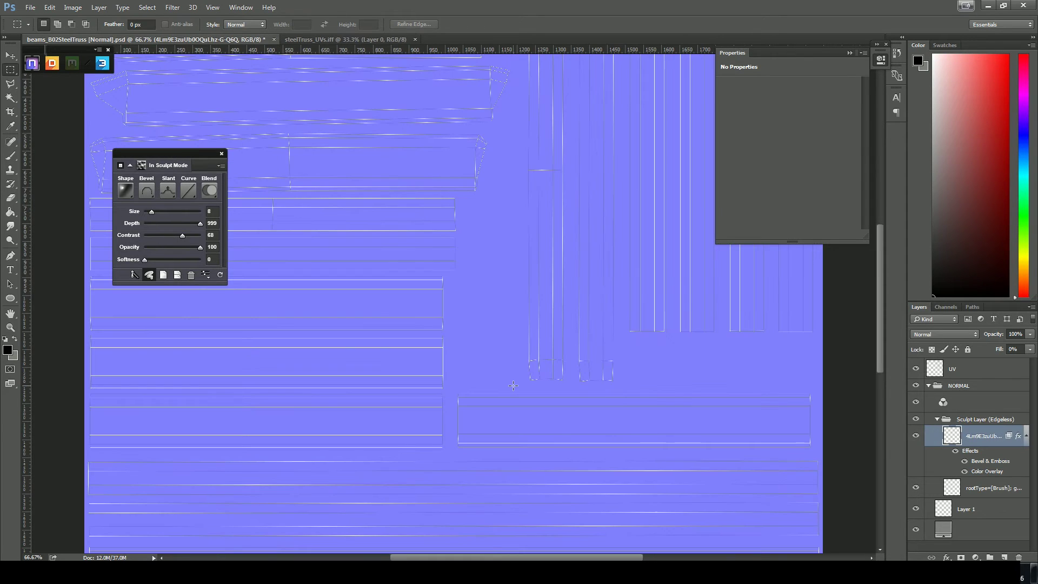
{"action": "left_click_drag", "start_coordinate": [568, 377], "coordinate": [653, 287]}
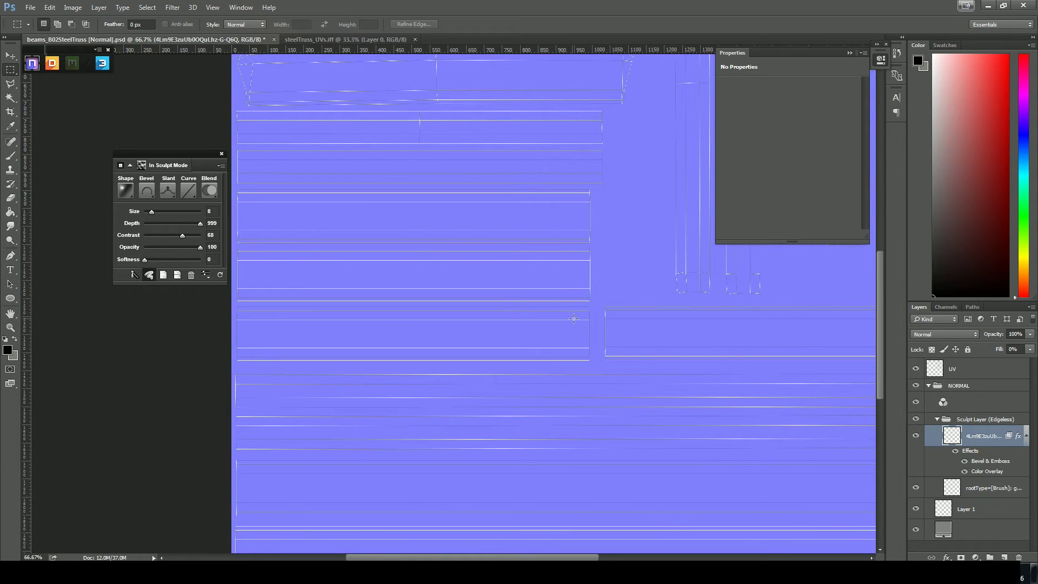
{"action": "key", "text": "ctrl+plus"}
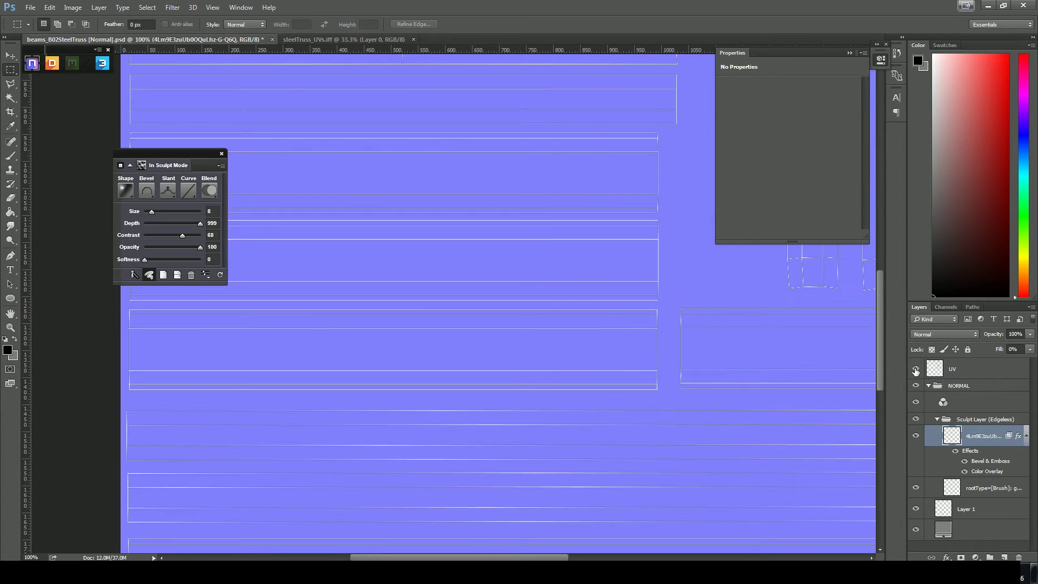
{"action": "left_click", "coordinate": [916, 368]}
{"action": "left_click", "coordinate": [916, 369]}
{"action": "mouse_move", "coordinate": [691, 347]}
{"action": "left_mouse_down"}
{"action": "mouse_move", "coordinate": [681, 294]}
{"action": "mouse_move", "coordinate": [683, 334]}
{"action": "left_mouse_up"}
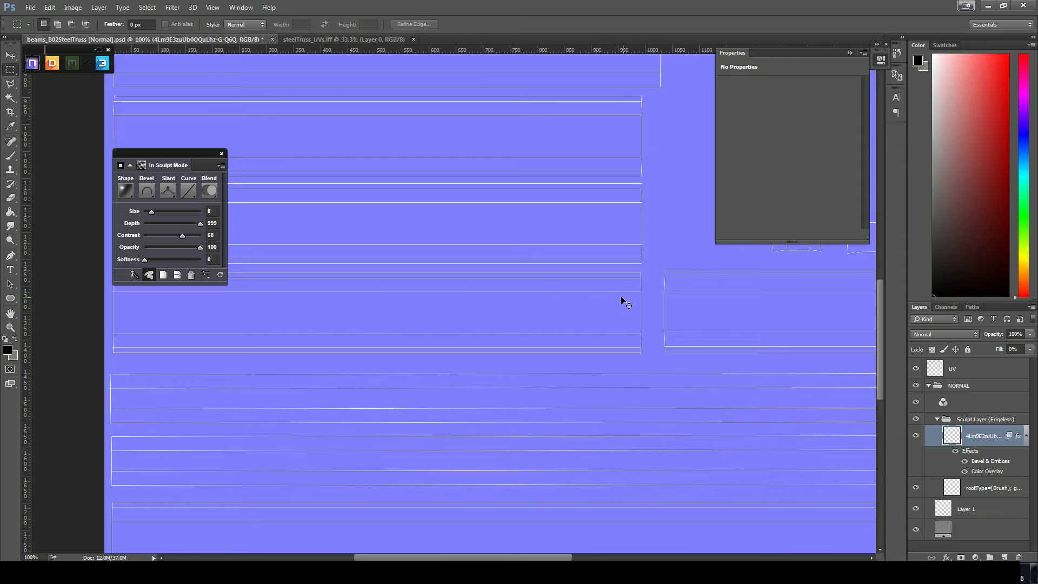
{"action": "key", "text": "ctrl+minus"}
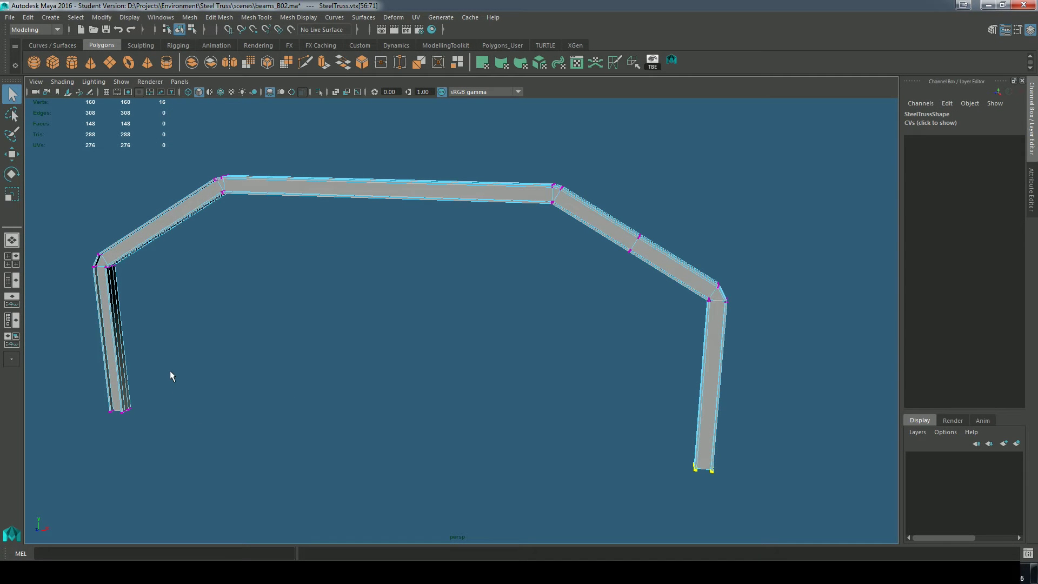
Step: Select the left leg's bottom vertices and open the truss UV layout
{"action": "left_click_drag", "start_coordinate": [171, 367], "coordinate": [106, 421], "text": "shift"}
{"action": "left_click_drag", "start_coordinate": [251, 390], "coordinate": [202, 398], "text": "alt"}
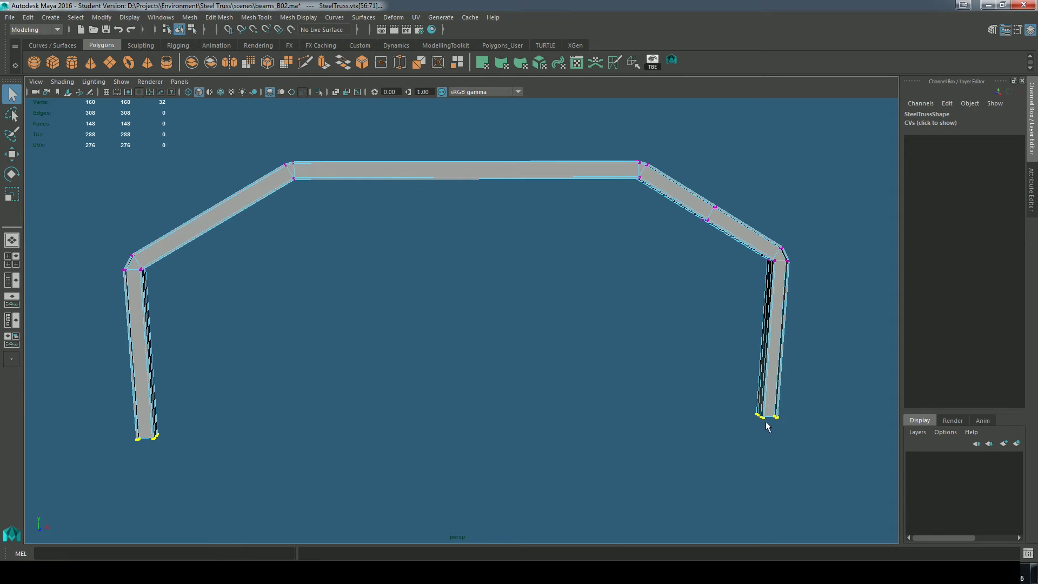
{"action": "left_click", "coordinate": [578, 63]}
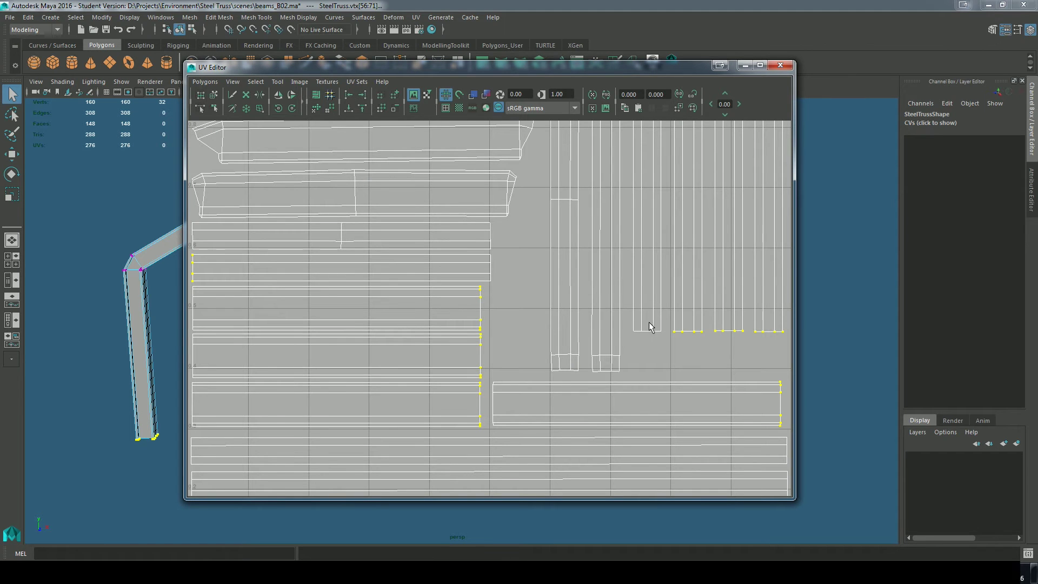
{"action": "scroll", "coordinate": [647, 333], "scroll_direction": "down", "scroll_amount": 5}
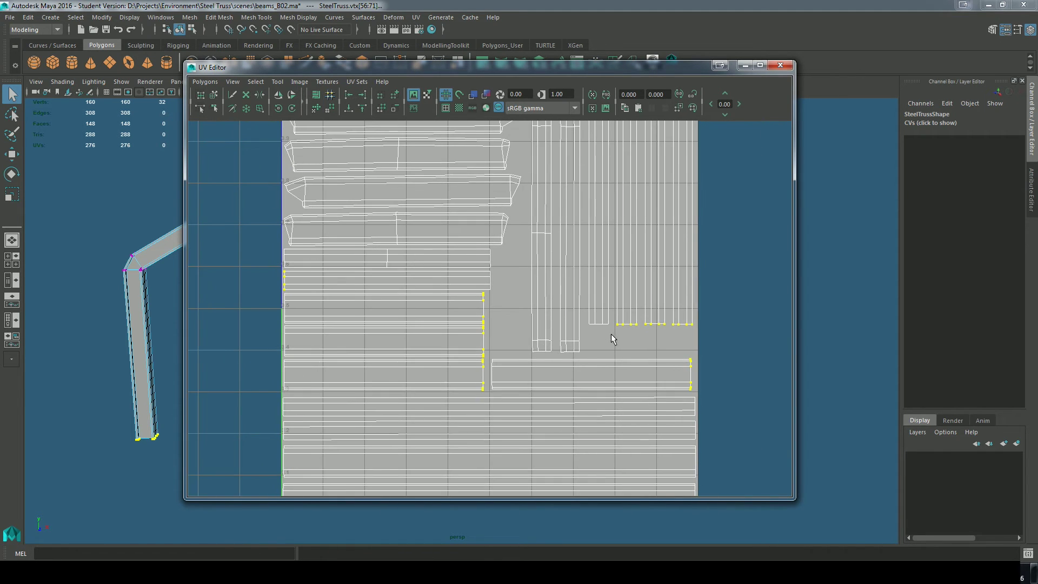
{"action": "middle_click_drag", "start_coordinate": [611, 341], "coordinate": [641, 316], "text": "alt"}
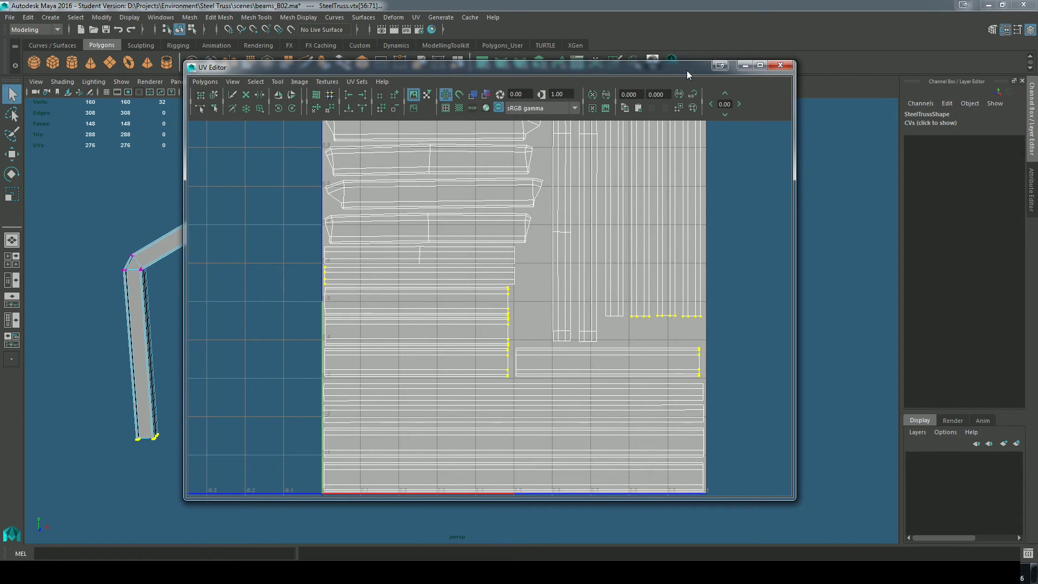
{"action": "left_click_drag", "start_coordinate": [686, 70], "coordinate": [845, 353]}
{"action": "left_click_drag", "start_coordinate": [175, 334], "coordinate": [261, 257], "text": "alt"}
Step: Select faces on the left and right truss legs
{"action": "right_click_drag", "start_coordinate": [236, 160], "coordinate": [236, 187]}
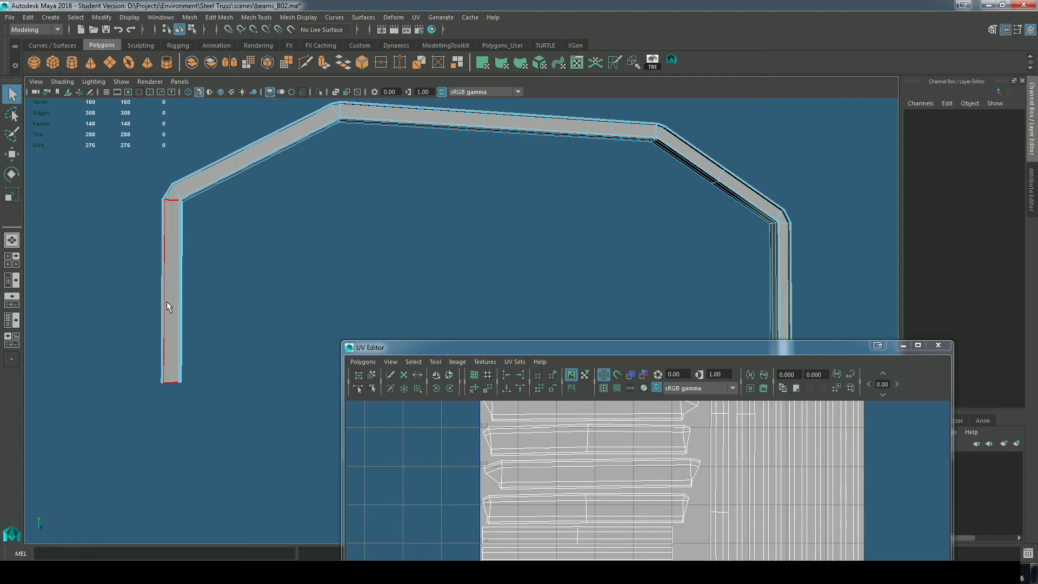
{"action": "left_click", "coordinate": [167, 300]}
{"action": "left_click_drag", "start_coordinate": [462, 280], "coordinate": [562, 265], "text": "alt"}
{"action": "left_click", "coordinate": [808, 255], "text": "shift"}
{"action": "left_click_drag", "start_coordinate": [706, 346], "coordinate": [665, 136]}
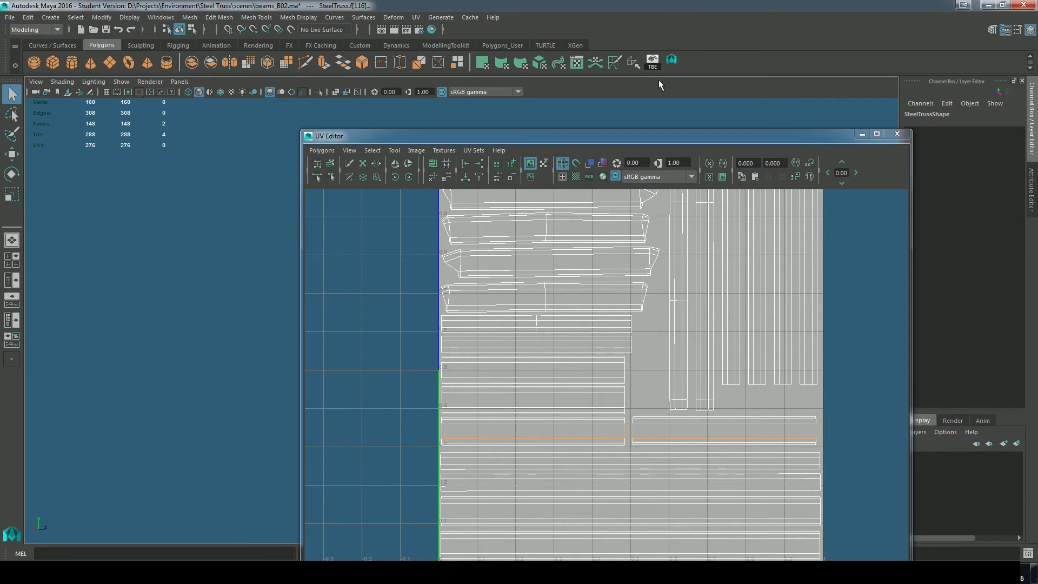
{"action": "left_click", "coordinate": [862, 134]}
{"action": "left_click_drag", "start_coordinate": [653, 343], "coordinate": [574, 330], "text": "alt"}
{"action": "left_click", "coordinate": [366, 270], "text": "shift"}
{"action": "left_click_drag", "start_coordinate": [696, 278], "coordinate": [756, 288], "text": "alt"}
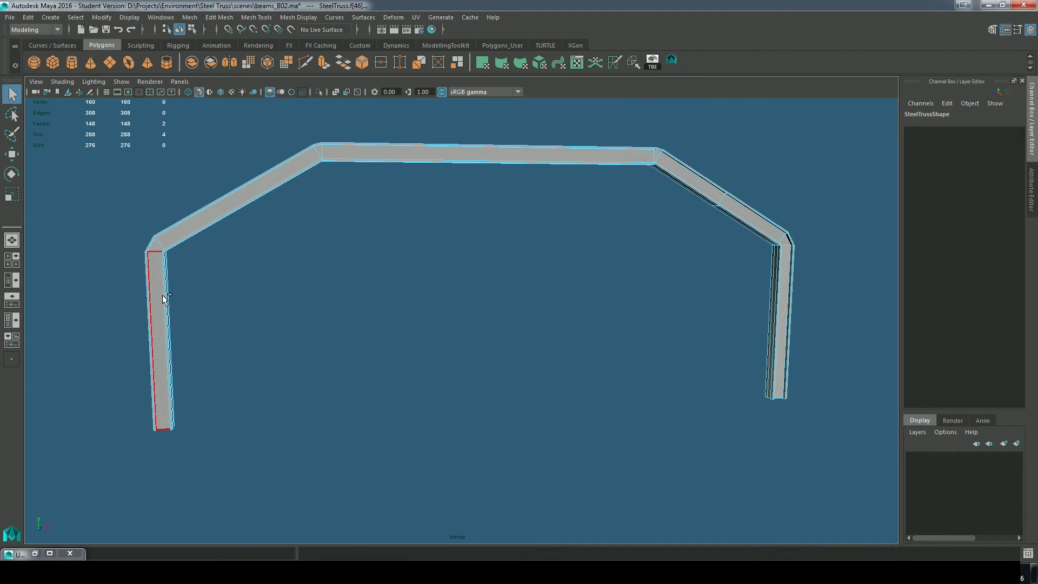
{"action": "left_click", "coordinate": [159, 312], "text": "shift"}
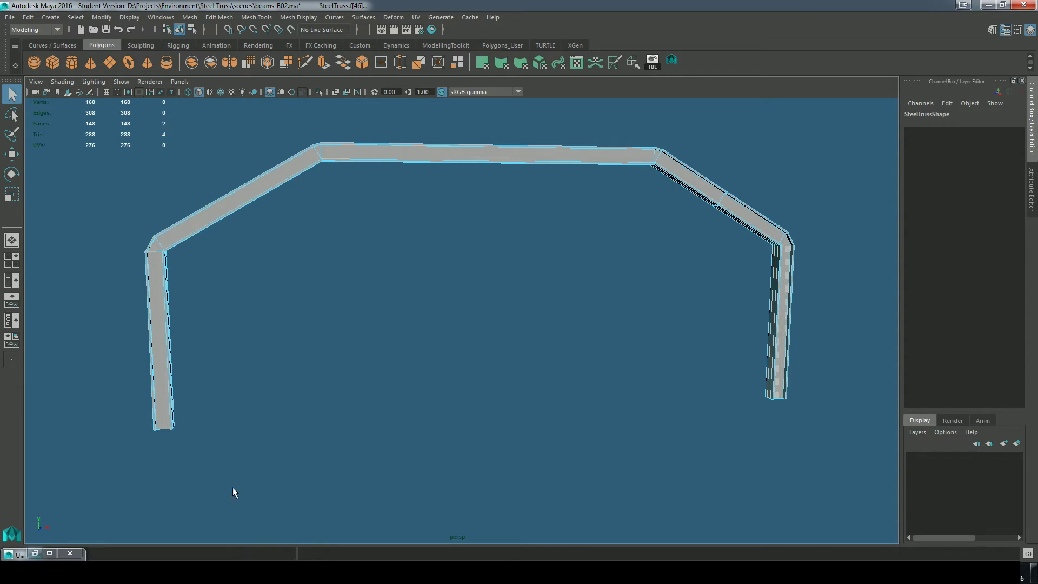
Step: Check the selected leg faces' shells in the UV Editor, then minimize it
{"action": "left_click", "coordinate": [34, 553]}
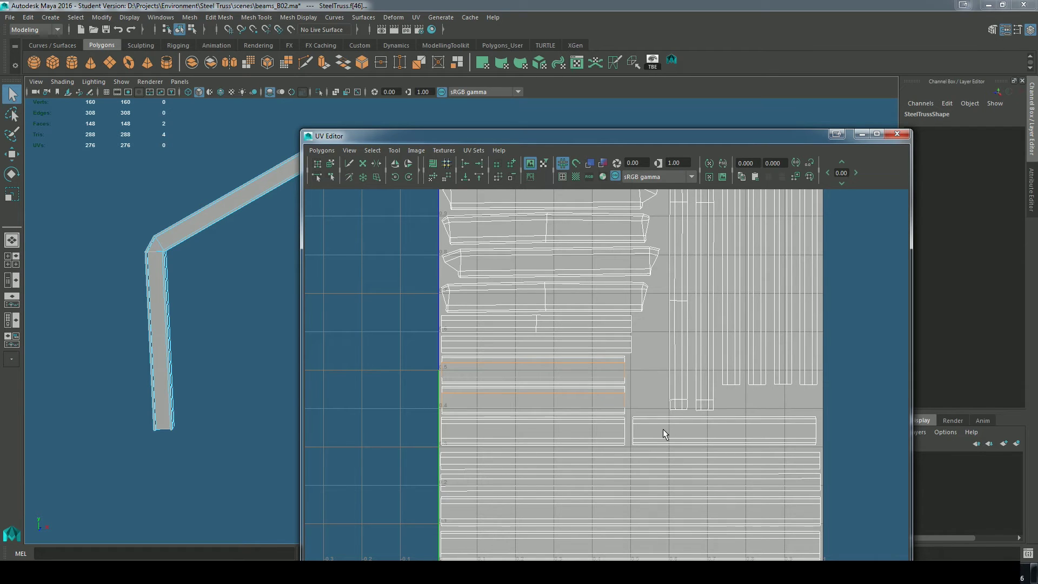
{"action": "left_click", "coordinate": [863, 133]}
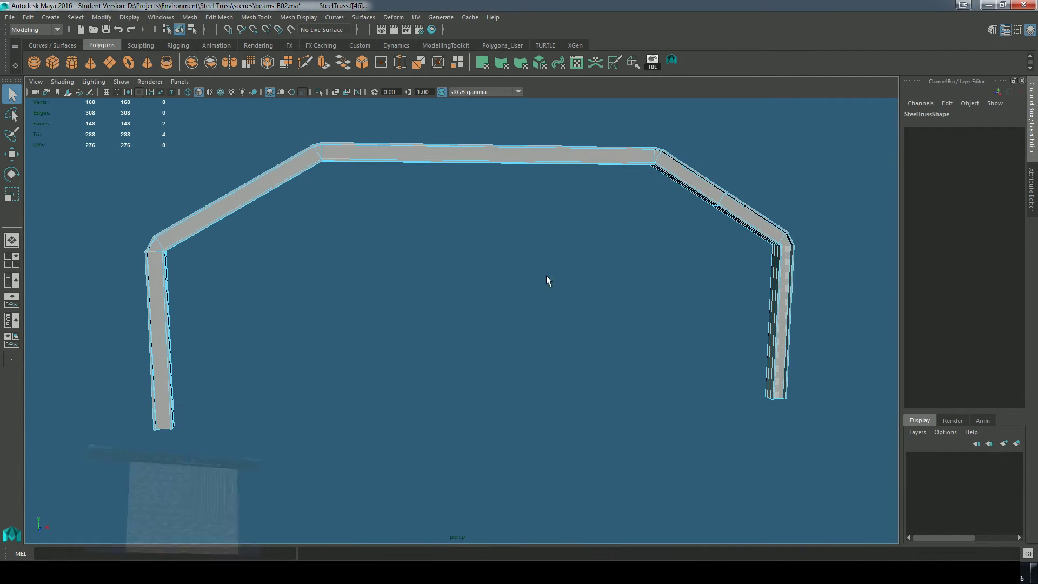
{"action": "scroll", "coordinate": [742, 282], "scroll_direction": "up", "scroll_amount": 5}
{"action": "scroll", "coordinate": [670, 284], "scroll_direction": "down", "scroll_amount": 2}
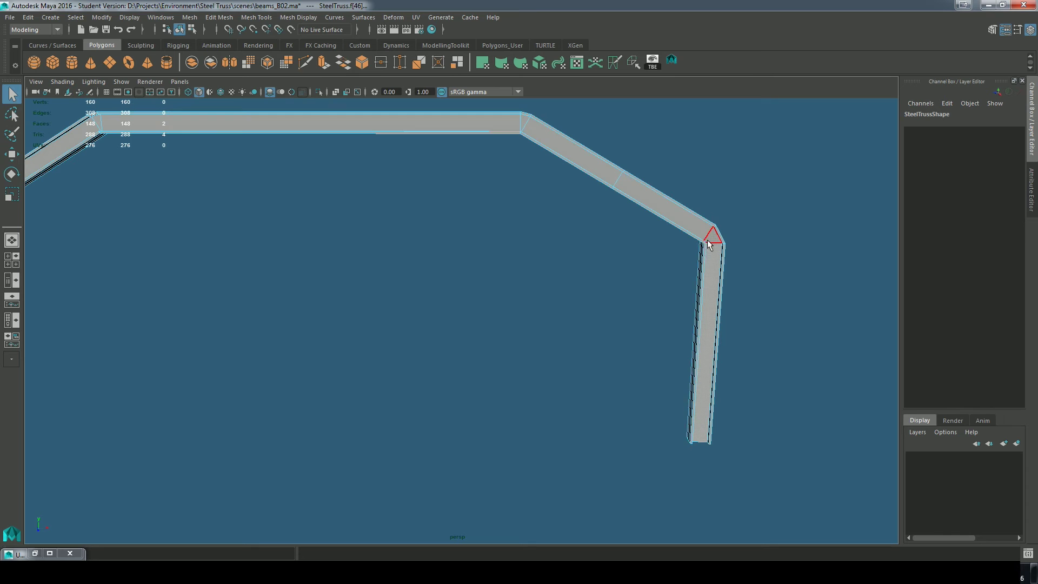
{"action": "left_click", "coordinate": [709, 259]}
{"action": "left_click", "coordinate": [698, 277]}
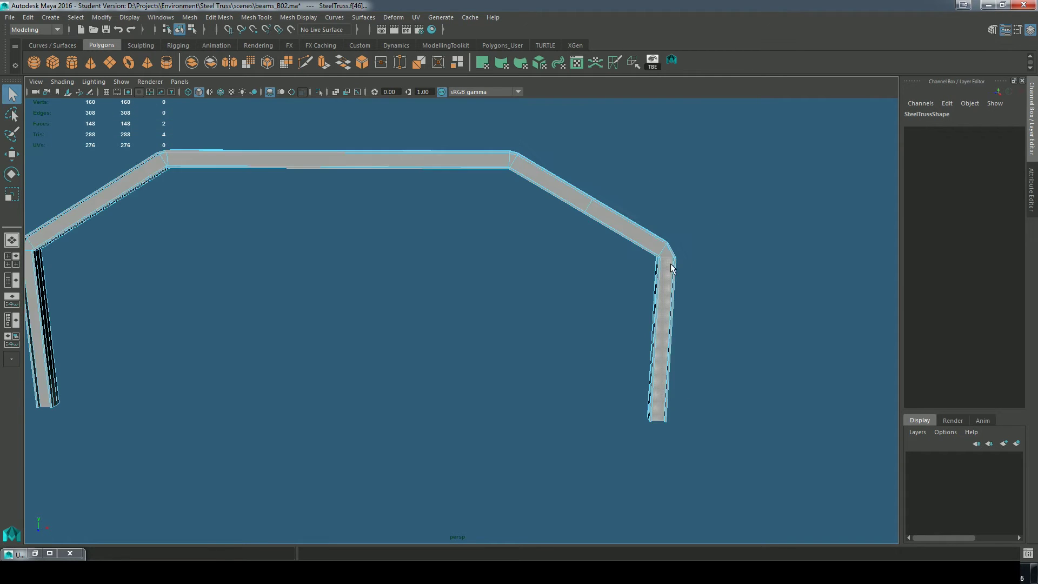
{"action": "scroll", "coordinate": [695, 276], "scroll_direction": "down", "scroll_amount": 2}
{"action": "left_click", "coordinate": [663, 416]}
{"action": "left_click_drag", "start_coordinate": [595, 348], "coordinate": [655, 344], "text": "alt"}
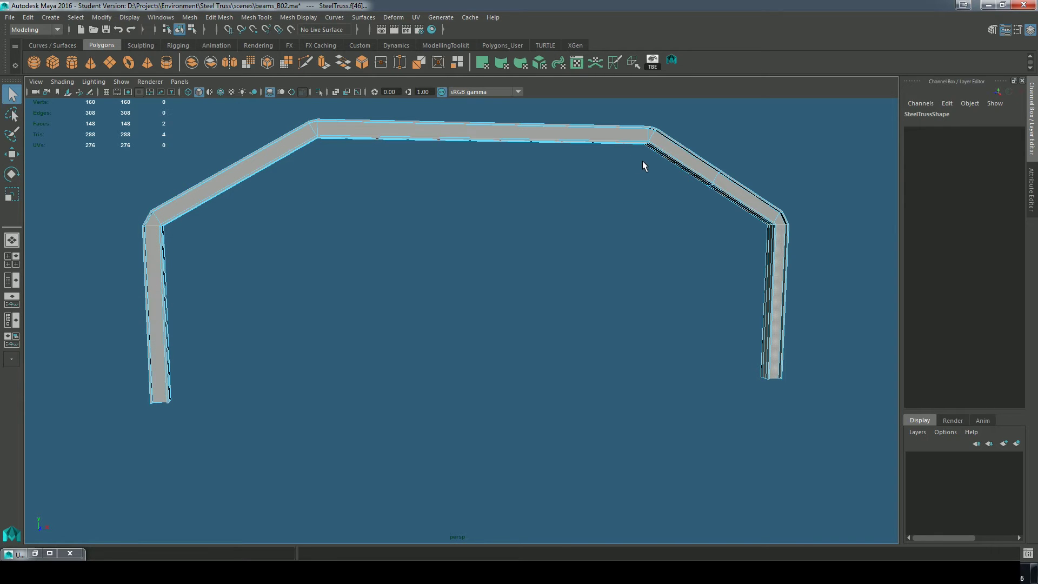
Step: Return to the normal map in Photoshop and set the foreground colour to white
{"action": "key", "text": "alt+Tab"}
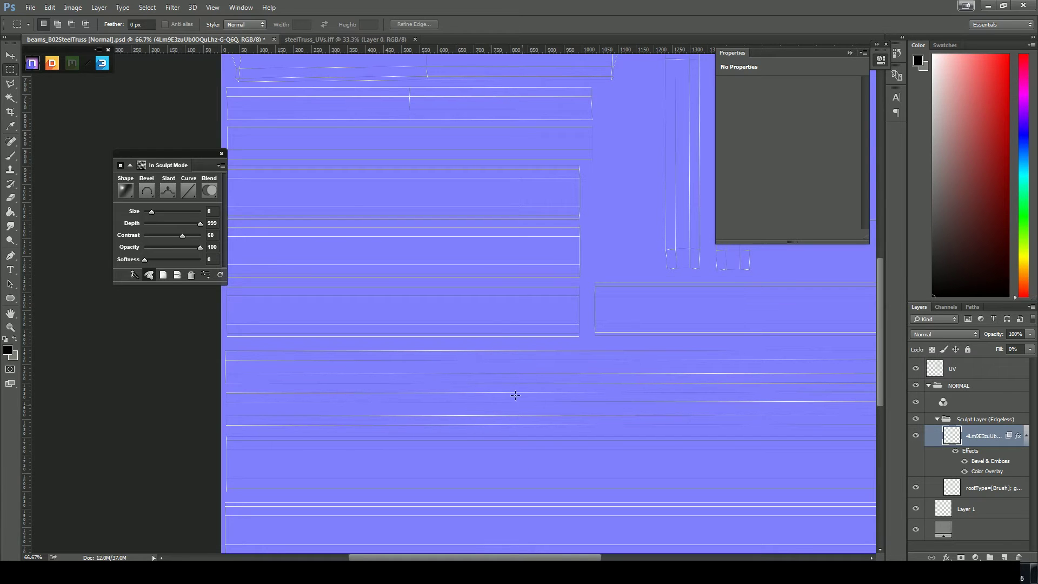
{"action": "key", "text": "ctrl+minus"}
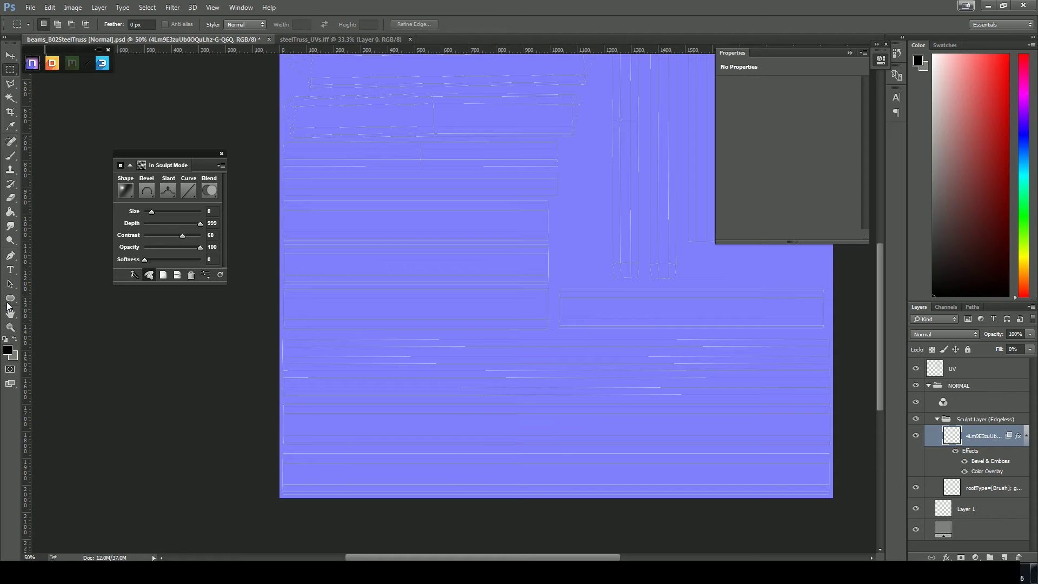
{"action": "left_click", "coordinate": [8, 350]}
{"action": "left_click", "coordinate": [221, 189]}
{"action": "key", "text": "Return"}
Step: Draw a 15×15 px white circle near the map's left edge with the Ellipse Tool
{"action": "key", "text": "m"}
{"action": "left_click", "coordinate": [10, 301]}
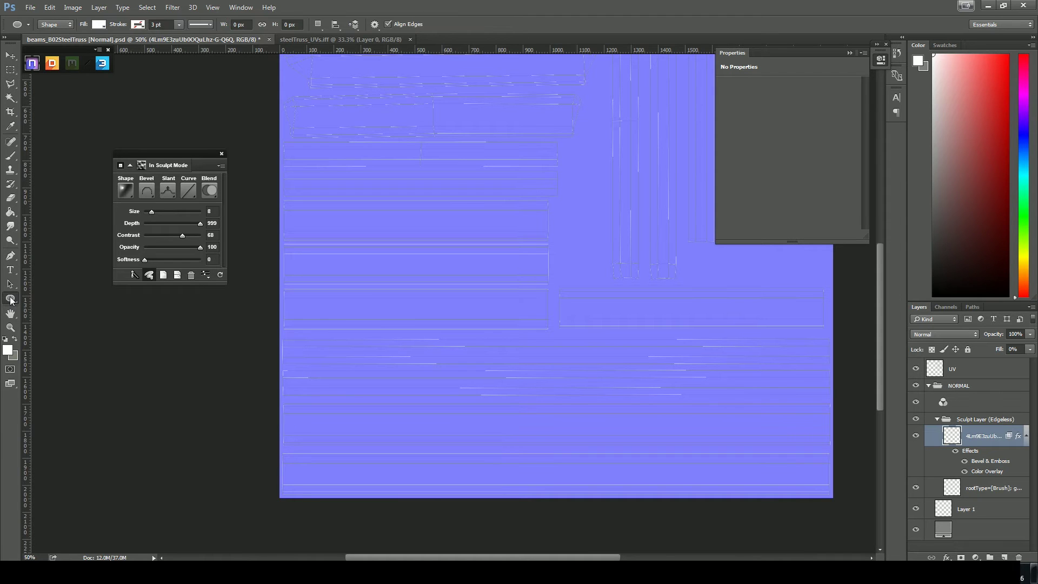
{"action": "right_click", "coordinate": [10, 299]}
{"action": "left_click", "coordinate": [57, 318]}
{"action": "scroll", "coordinate": [441, 222], "scroll_direction": "up", "scroll_amount": 1, "text": "alt"}
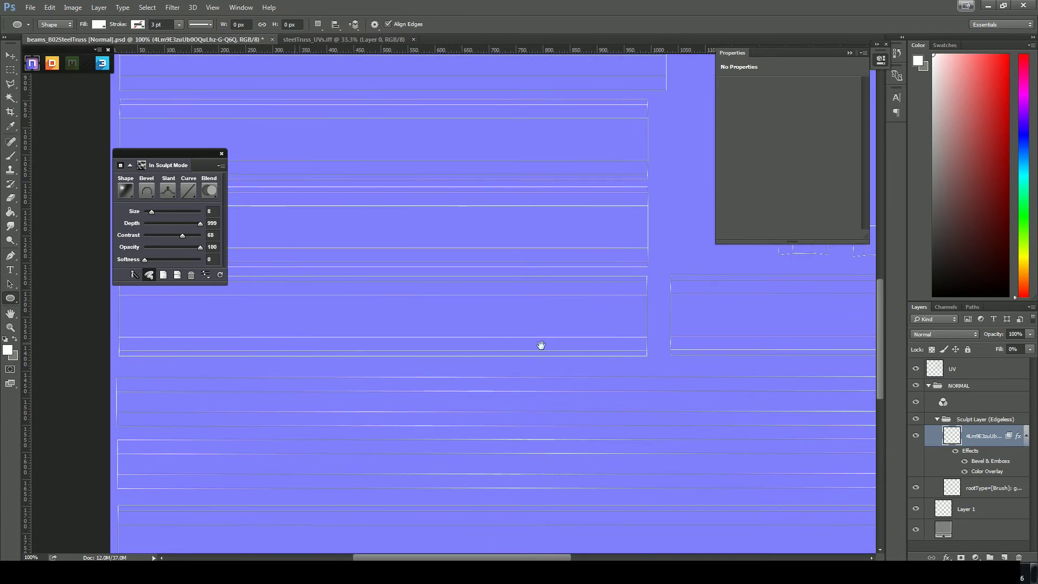
{"action": "scroll", "coordinate": [441, 224], "scroll_direction": "up", "scroll_amount": 1, "text": "alt"}
{"action": "scroll", "coordinate": [577, 345], "scroll_direction": "left", "scroll_amount": 5, "text": "ctrl"}
{"action": "mouse_move", "coordinate": [469, 321]}
{"action": "left_mouse_down"}
{"action": "mouse_move", "coordinate": [505, 344]}
{"action": "mouse_move", "coordinate": [484, 330]}
{"action": "left_mouse_up"}
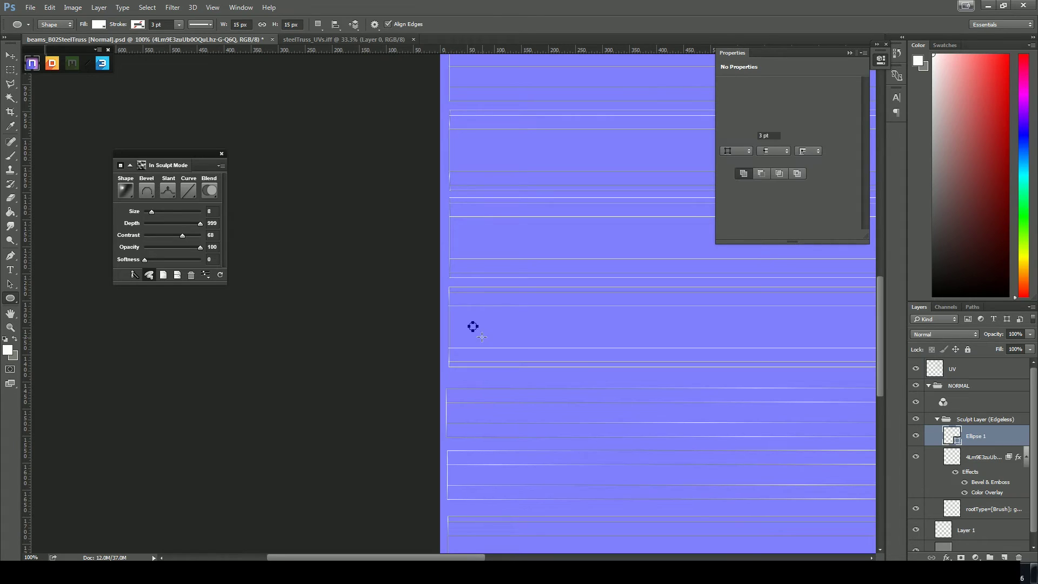
{"action": "key", "text": "ctrl+plus"}
{"action": "key", "text": "ctrl+plus"}
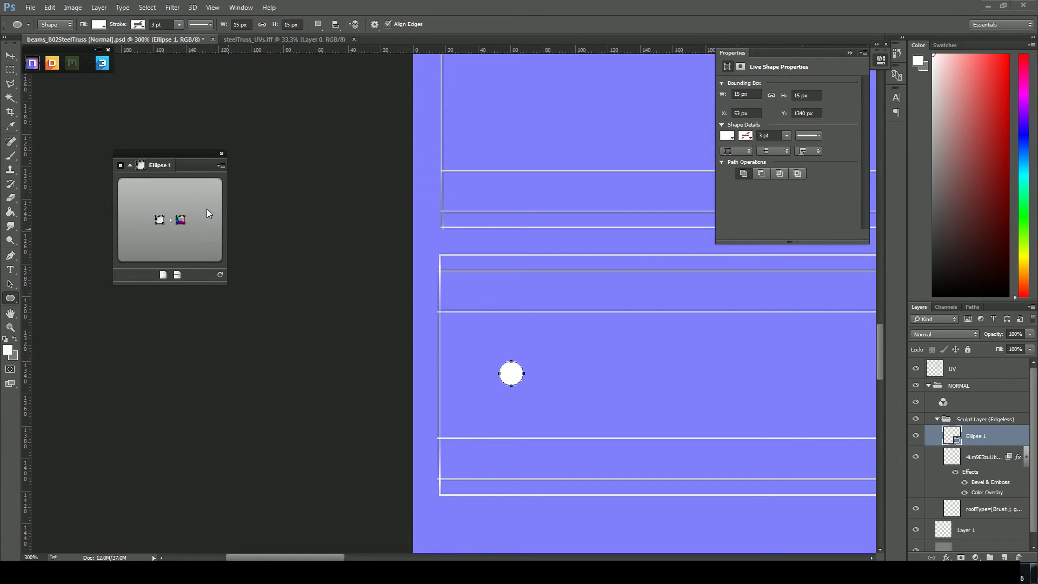
Step: Convert the Ellipse 1 circle into a sculpted bump and dismiss the script messages
{"action": "left_click", "coordinate": [124, 240]}
{"action": "left_click", "coordinate": [186, 235]}
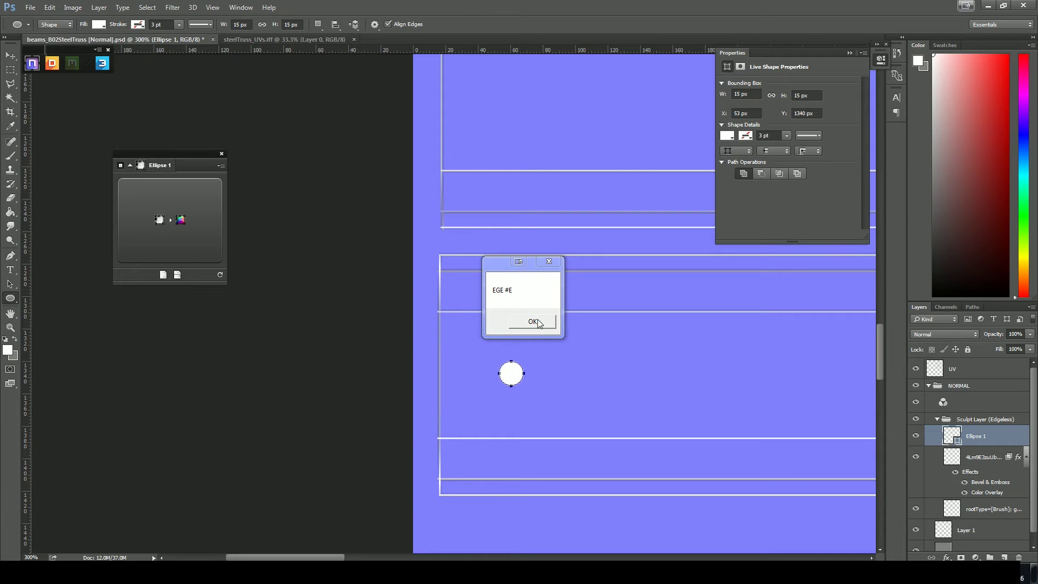
{"action": "left_click", "coordinate": [532, 323]}
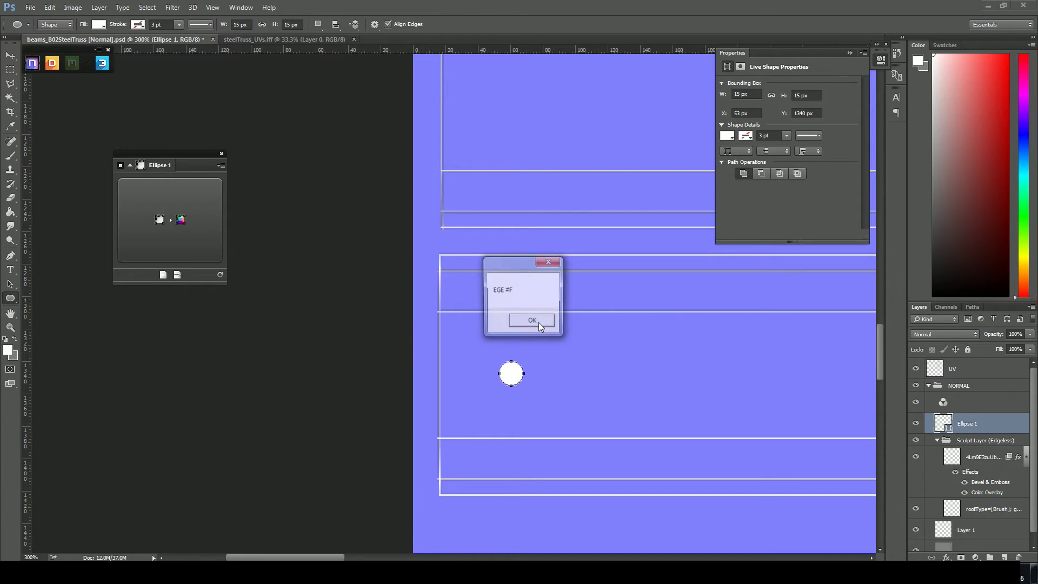
{"action": "left_click", "coordinate": [539, 322]}
{"action": "left_click", "coordinate": [539, 323]}
{"action": "left_click", "coordinate": [531, 322]}
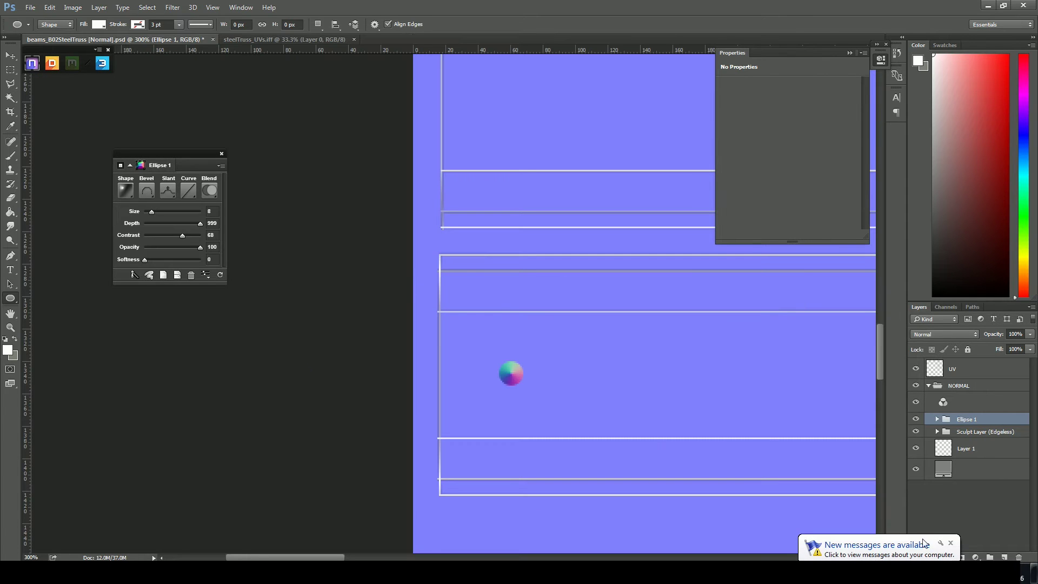
{"action": "left_click", "coordinate": [951, 543]}
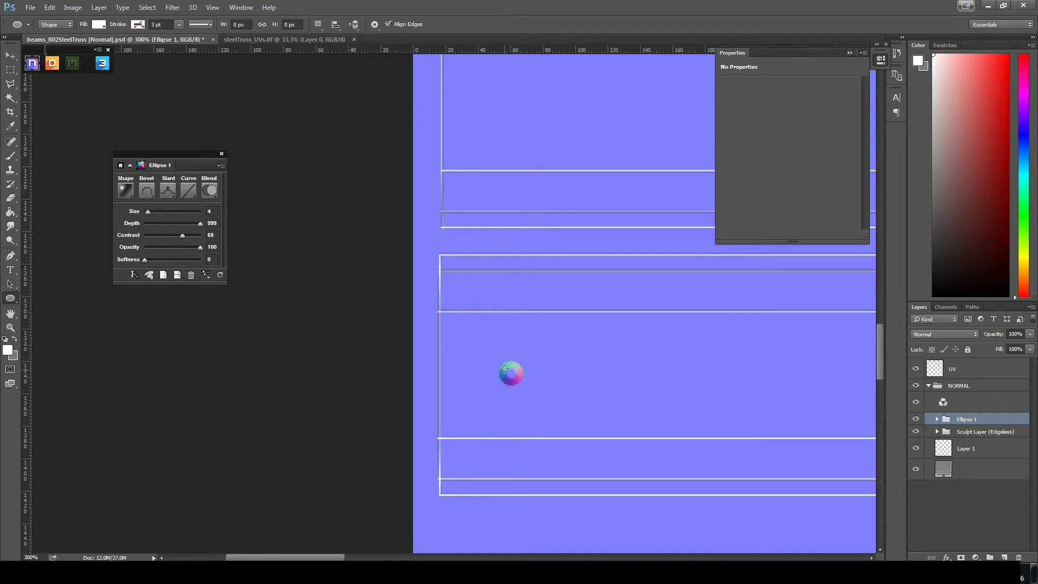
Step: Give the bump a Half Round profile with softness 3, then hide the UV wireframe layer
{"action": "left_click", "coordinate": [188, 190]}
{"action": "left_click", "coordinate": [137, 232]}
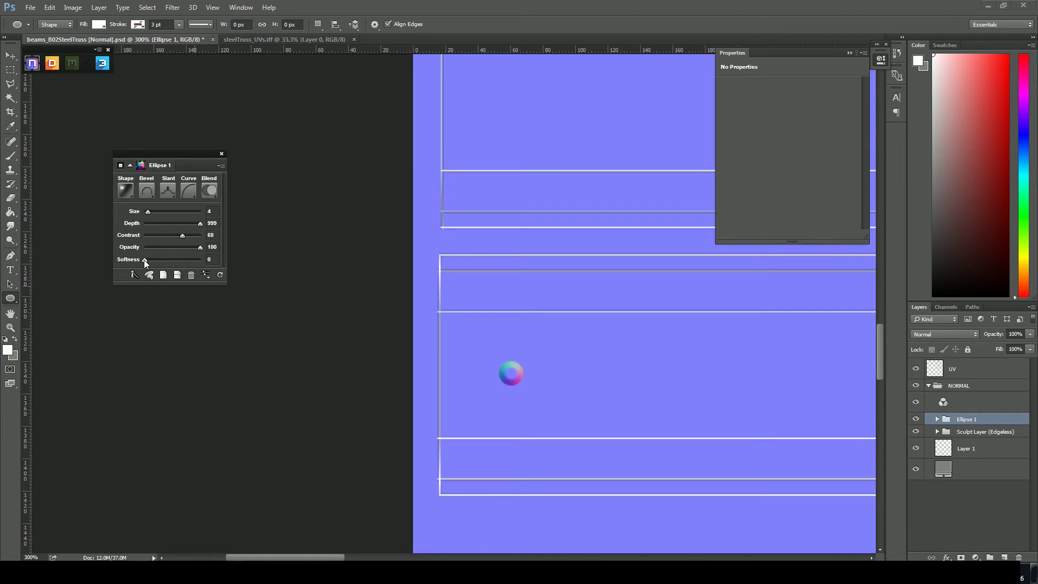
{"action": "left_click_drag", "start_coordinate": [156, 259], "coordinate": [160, 260]}
{"action": "left_click", "coordinate": [915, 369]}
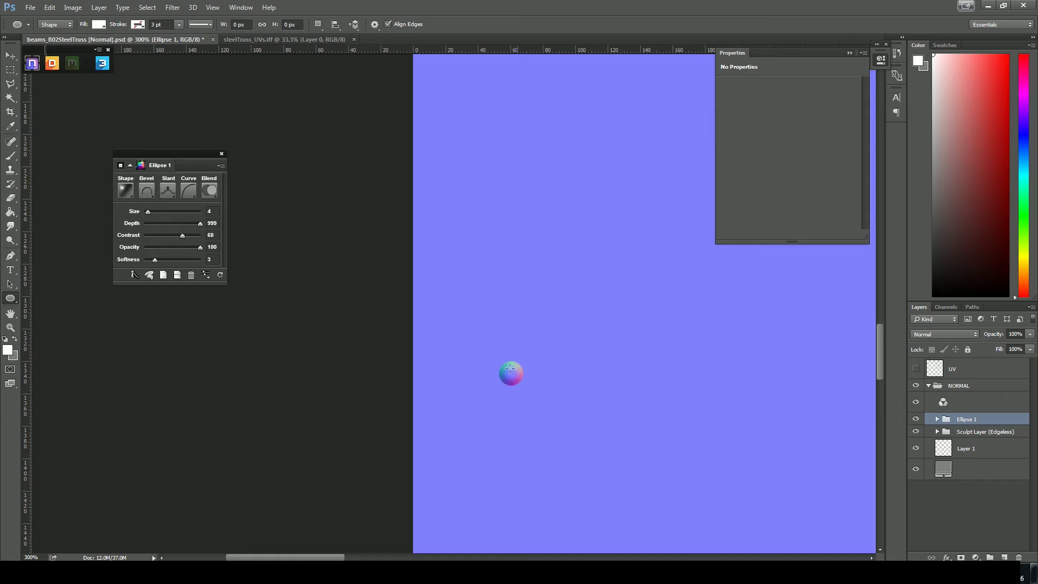
{"action": "left_click", "coordinate": [101, 64]}
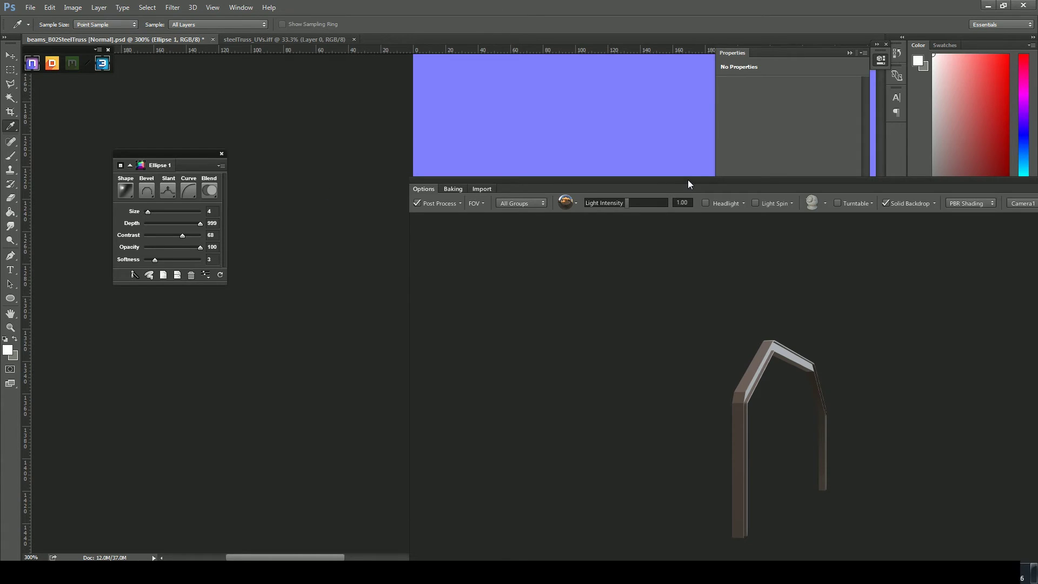
{"action": "left_click_drag", "start_coordinate": [687, 180], "coordinate": [563, 73]}
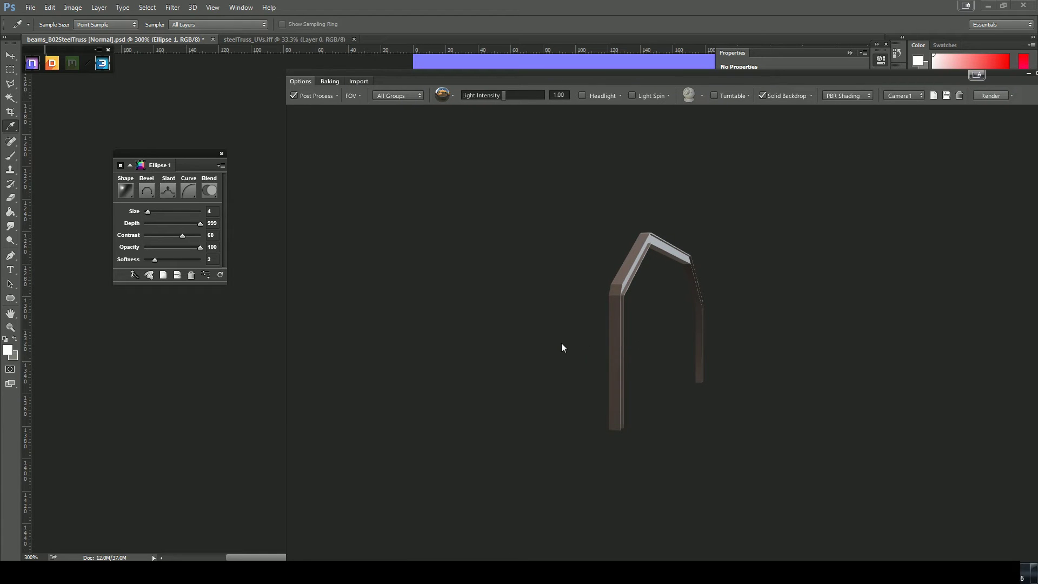
{"action": "left_click_drag", "start_coordinate": [672, 401], "coordinate": [603, 362]}
{"action": "right_click_drag", "start_coordinate": [604, 358], "coordinate": [524, 371]}
{"action": "middle_click_drag", "start_coordinate": [649, 389], "coordinate": [592, 299]}
{"action": "right_click_drag", "start_coordinate": [591, 298], "coordinate": [623, 339]}
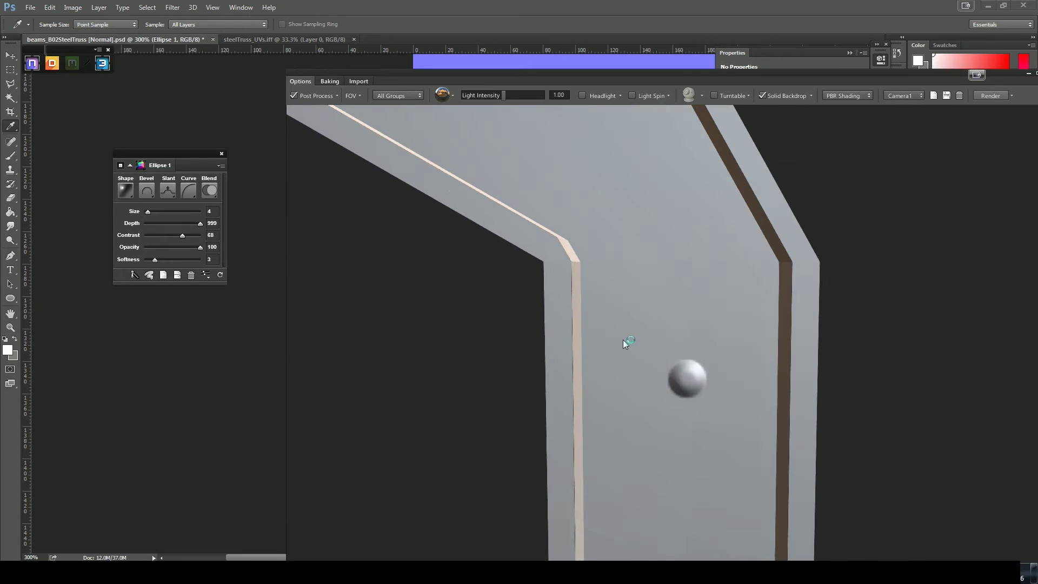
{"action": "left_click_drag", "start_coordinate": [623, 339], "coordinate": [700, 344]}
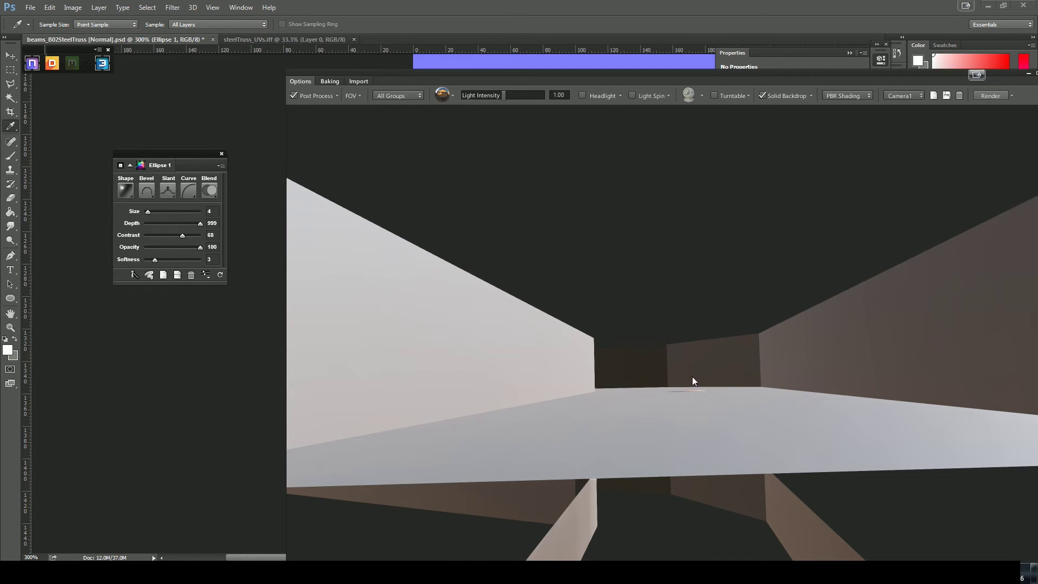
{"action": "left_click_drag", "start_coordinate": [725, 388], "coordinate": [725, 395]}
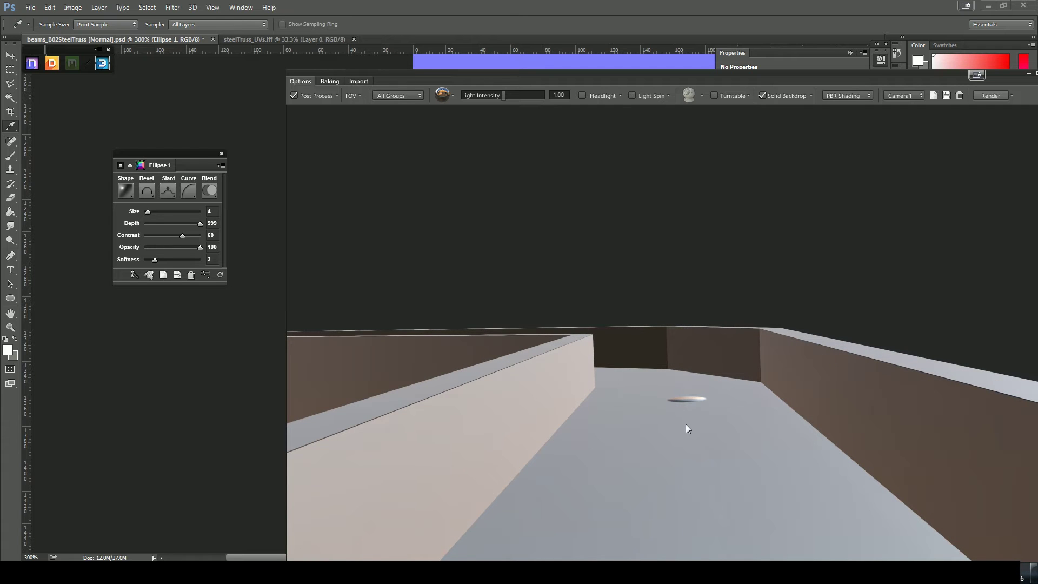
{"action": "left_click_drag", "start_coordinate": [741, 440], "coordinate": [785, 288]}
{"action": "scroll", "coordinate": [781, 290], "scroll_direction": "up", "scroll_amount": 3}
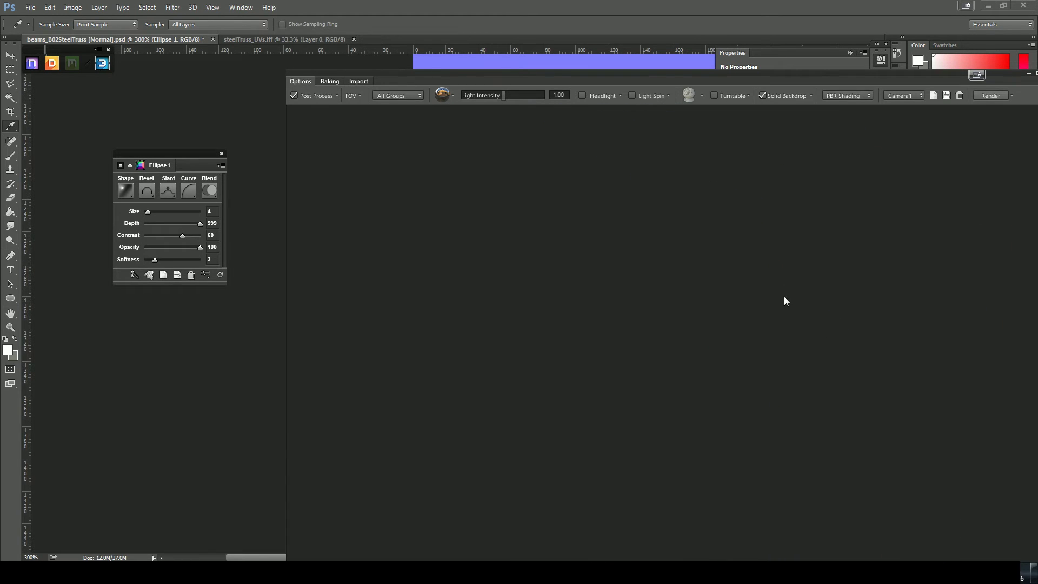
{"action": "scroll", "coordinate": [768, 288], "scroll_direction": "down", "scroll_amount": 3}
{"action": "scroll", "coordinate": [703, 308], "scroll_direction": "down", "scroll_amount": 3}
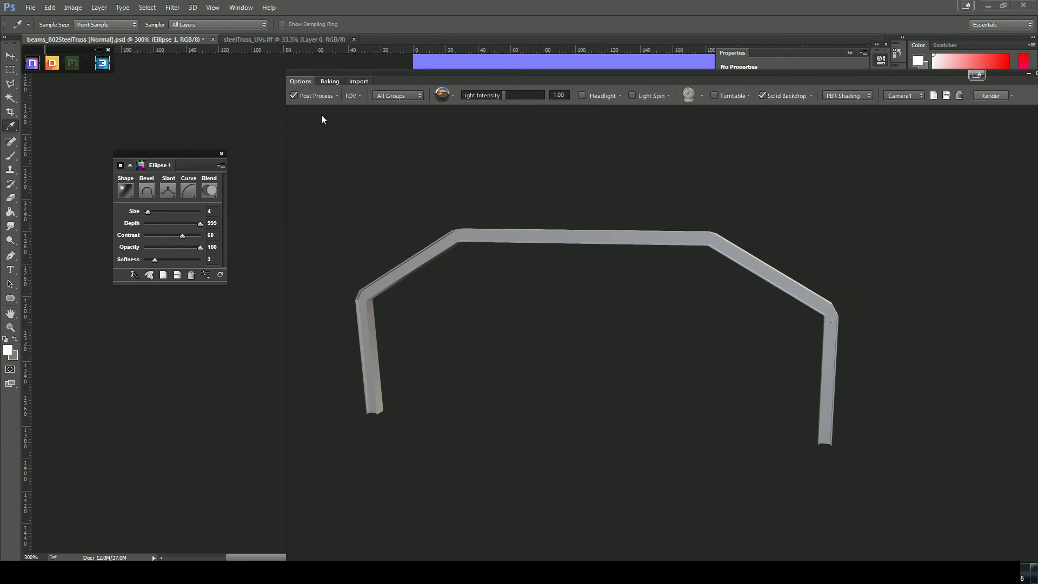
{"action": "left_click", "coordinate": [102, 63]}
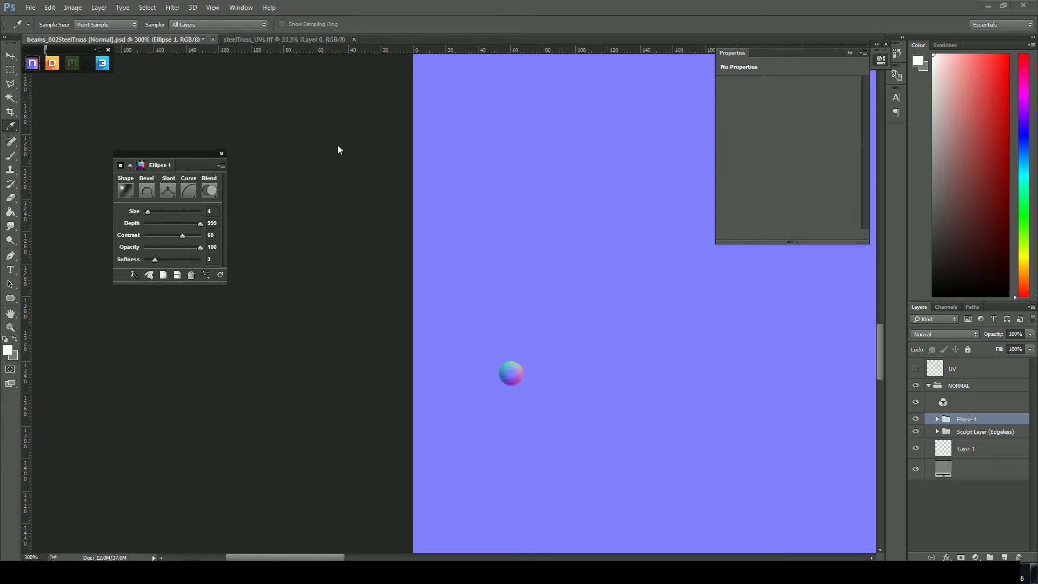
{"action": "left_click", "coordinate": [102, 63]}
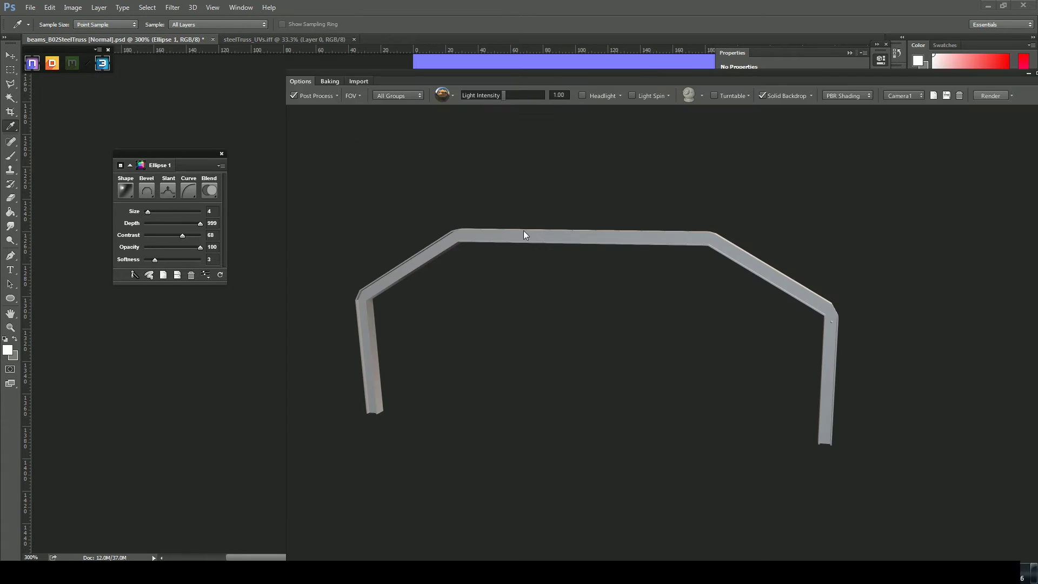
{"action": "left_click", "coordinate": [103, 64]}
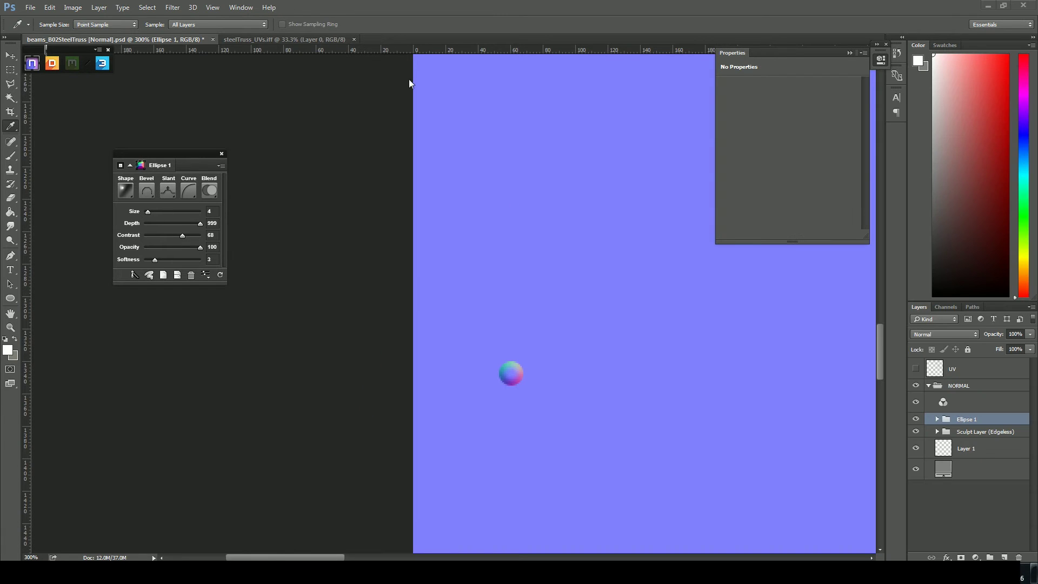
Step: Show the UV wireframe again, switch to zip mode and reposition the Ellipse 1 bump
{"action": "left_click", "coordinate": [916, 369]}
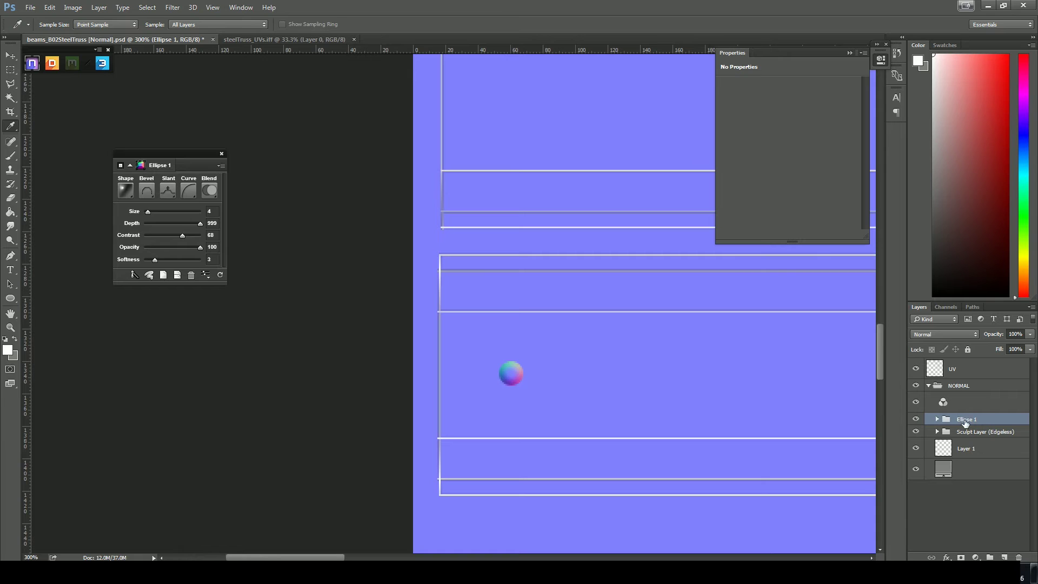
{"action": "left_click", "coordinate": [938, 420]}
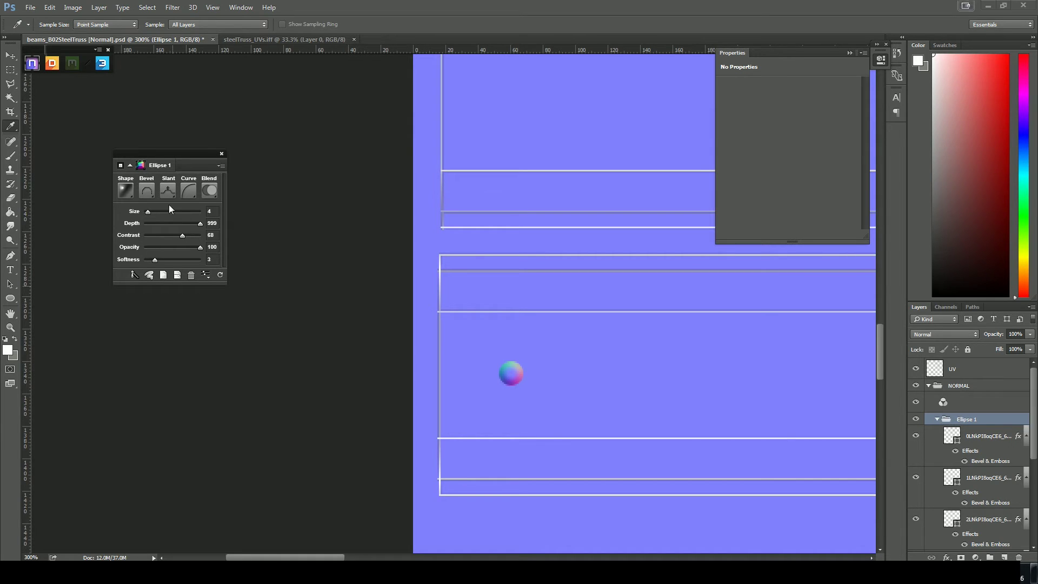
{"action": "left_click", "coordinate": [937, 420]}
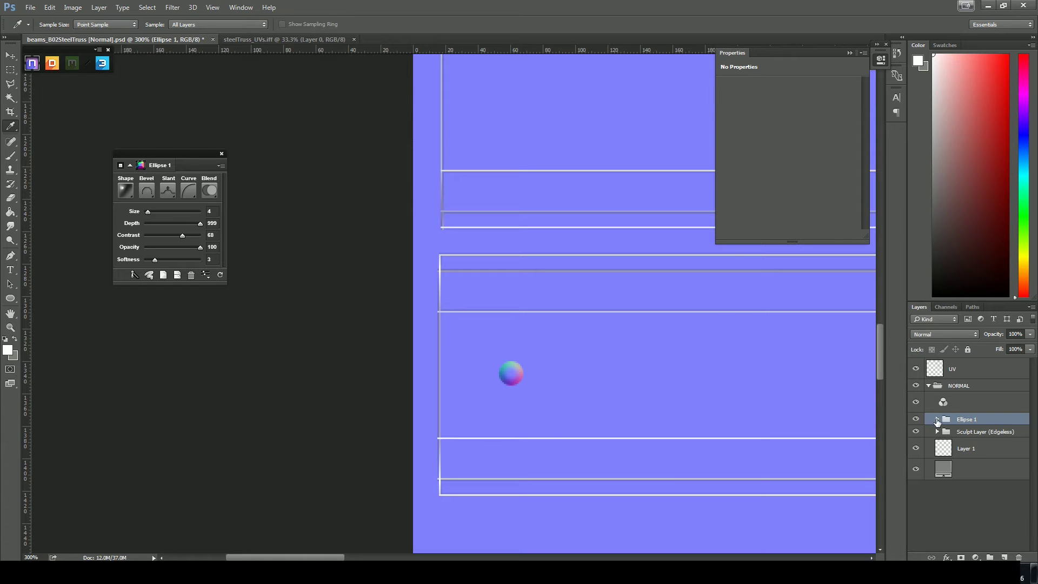
{"action": "left_click", "coordinate": [134, 274]}
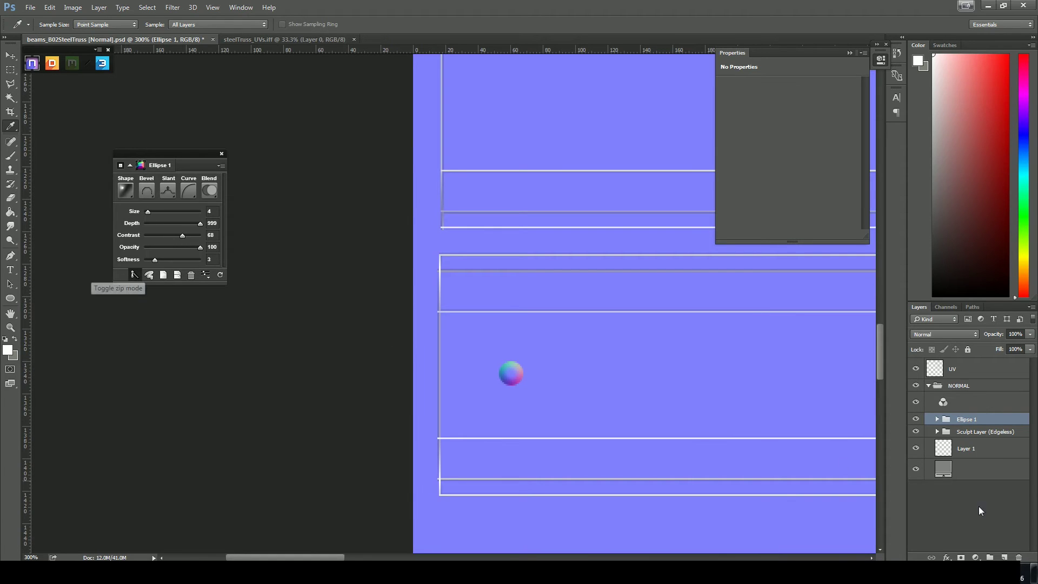
{"action": "key", "text": "v"}
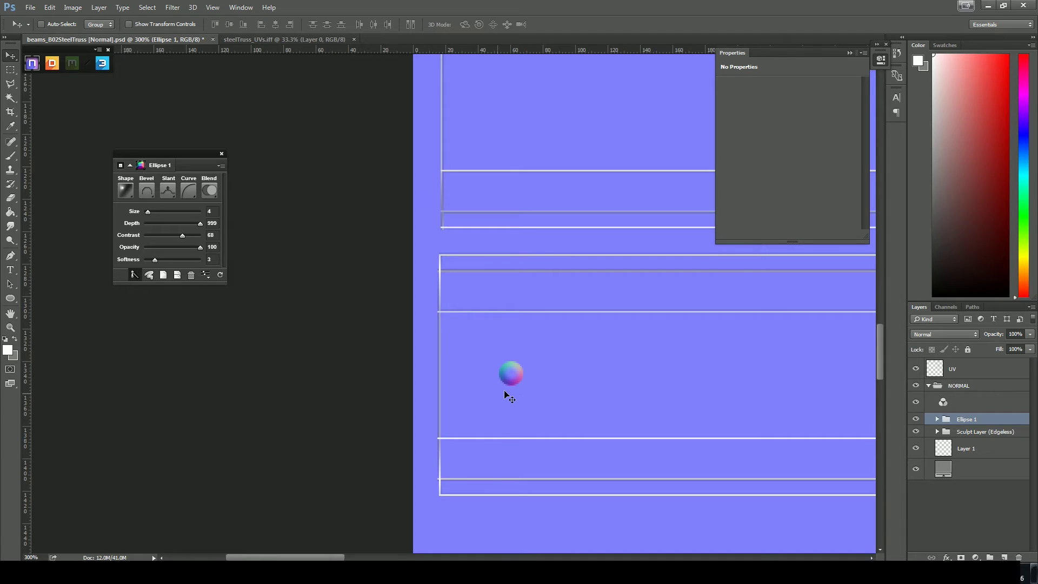
{"action": "left_click_drag", "start_coordinate": [512, 376], "coordinate": [482, 344]}
{"action": "left_click_drag", "start_coordinate": [485, 337], "coordinate": [492, 339]}
Step: Duplicate the Ellipse 1 group and place the copy 50 px right of the original
{"action": "right_click", "coordinate": [968, 419]}
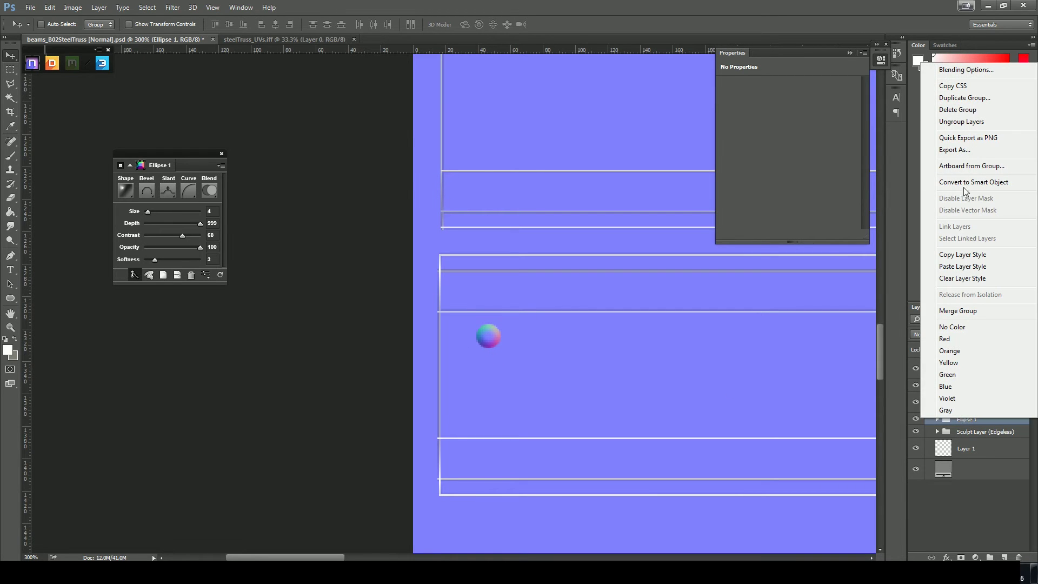
{"action": "left_click", "coordinate": [965, 97]}
{"action": "left_click", "coordinate": [616, 178]}
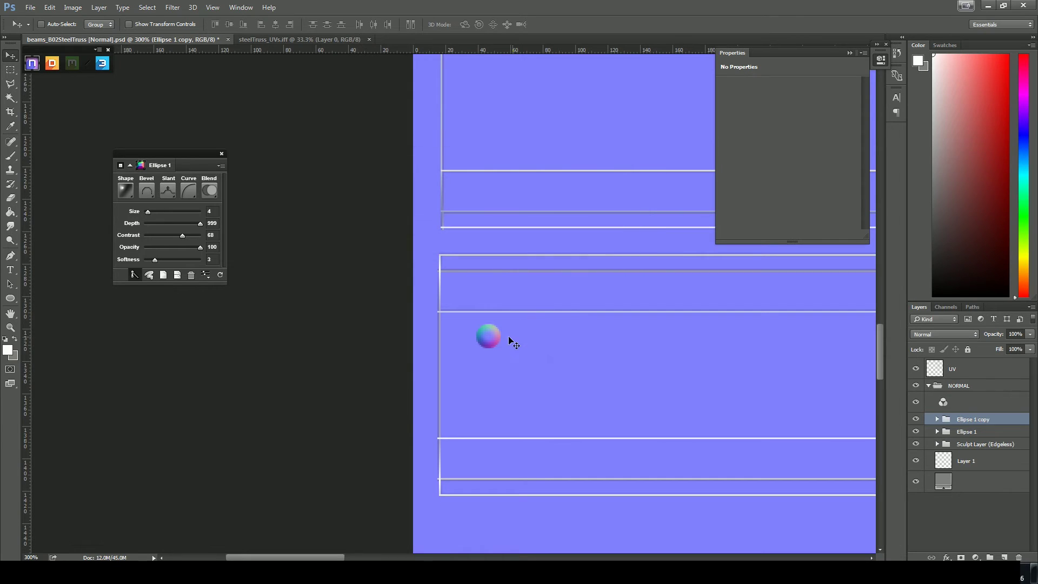
{"action": "left_click_drag", "start_coordinate": [493, 336], "coordinate": [574, 342]}
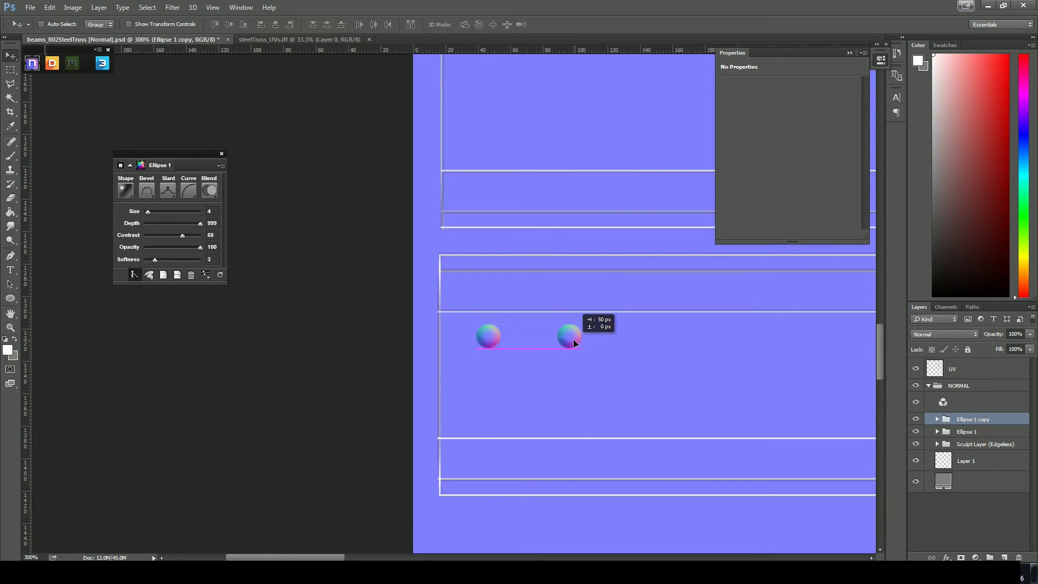
{"action": "left_click_drag", "start_coordinate": [574, 341], "coordinate": [574, 340]}
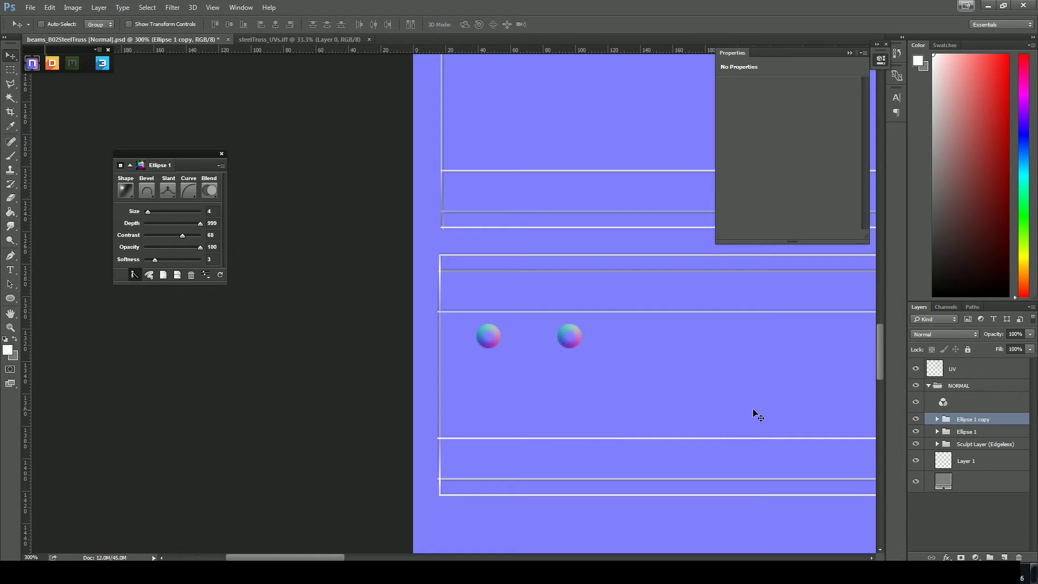
Step: Duplicate both ellipse groups, move them right, then delete the two extra copies
{"action": "left_click", "coordinate": [976, 433], "text": "shift"}
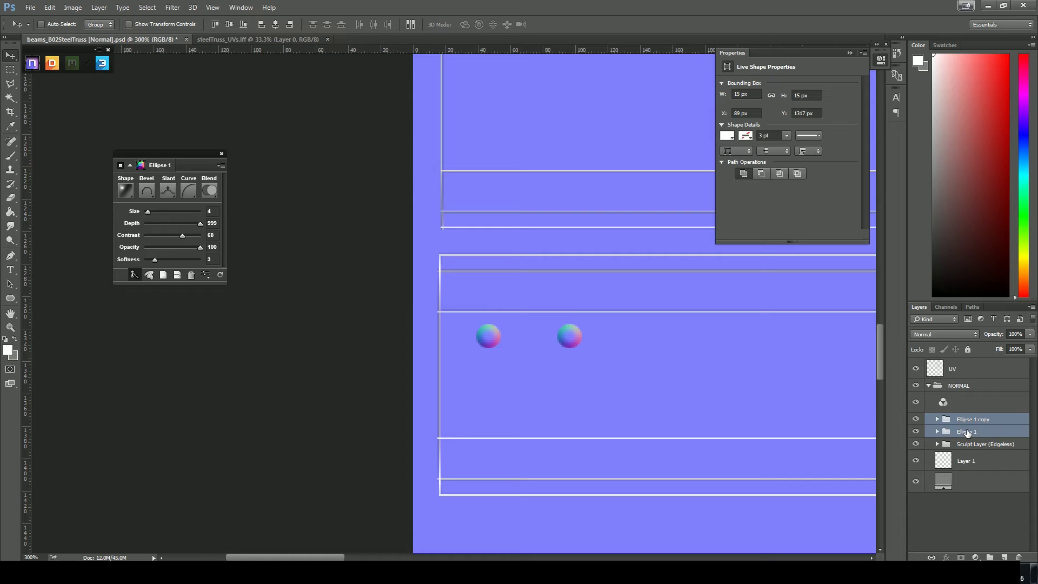
{"action": "right_click", "coordinate": [972, 425]}
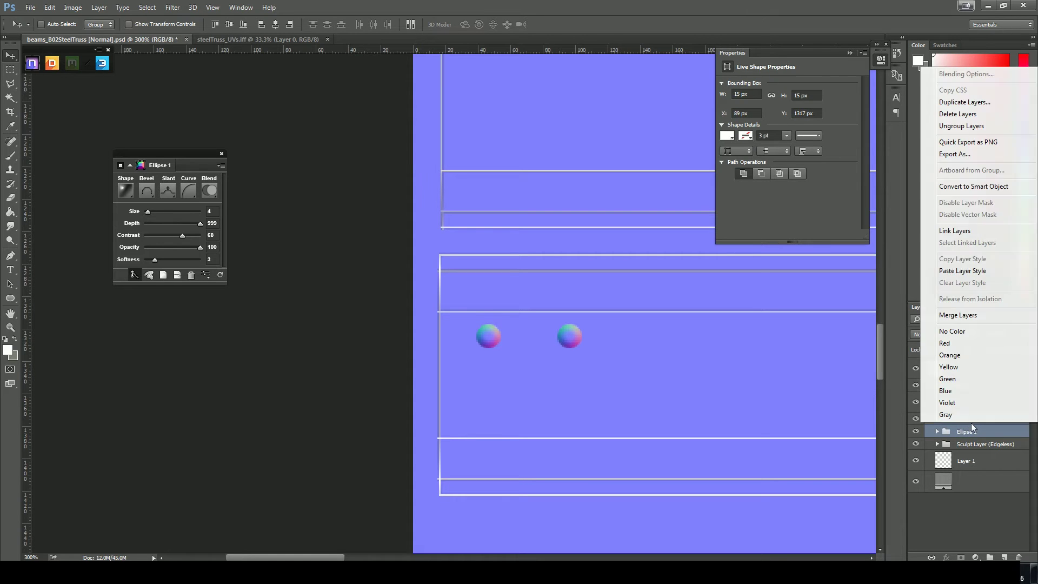
{"action": "left_click", "coordinate": [980, 102]}
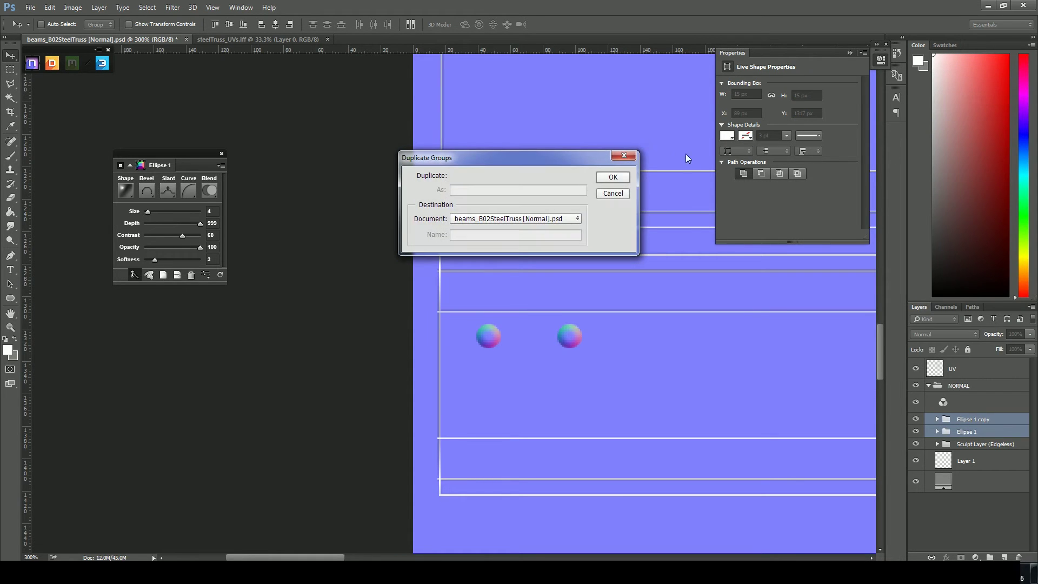
{"action": "left_click", "coordinate": [610, 176]}
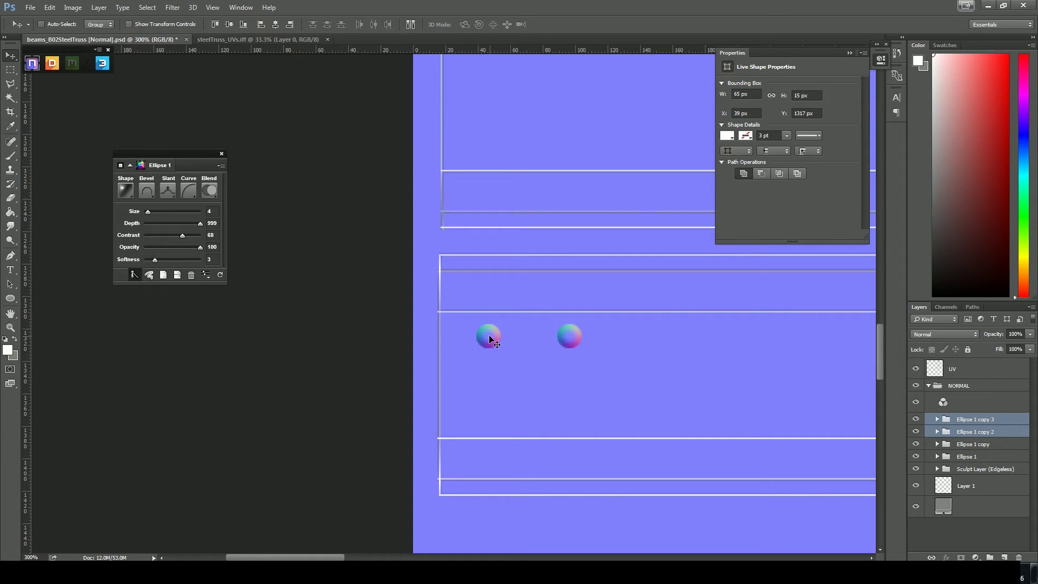
{"action": "left_click_drag", "start_coordinate": [499, 336], "coordinate": [651, 339]}
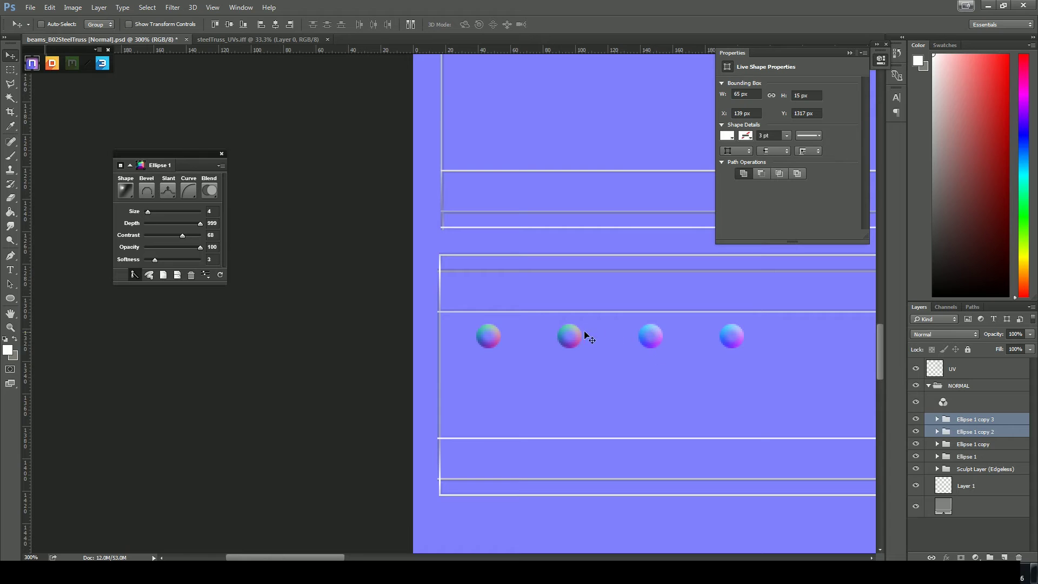
{"action": "key", "text": "ctrl"}
{"action": "left_click", "coordinate": [1019, 558]}
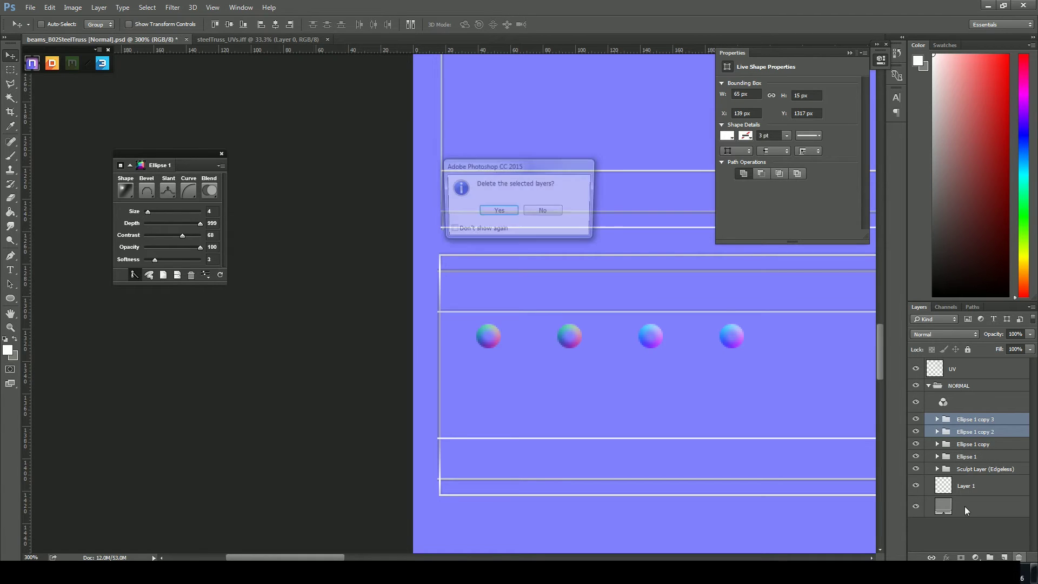
{"action": "left_click", "coordinate": [500, 215]}
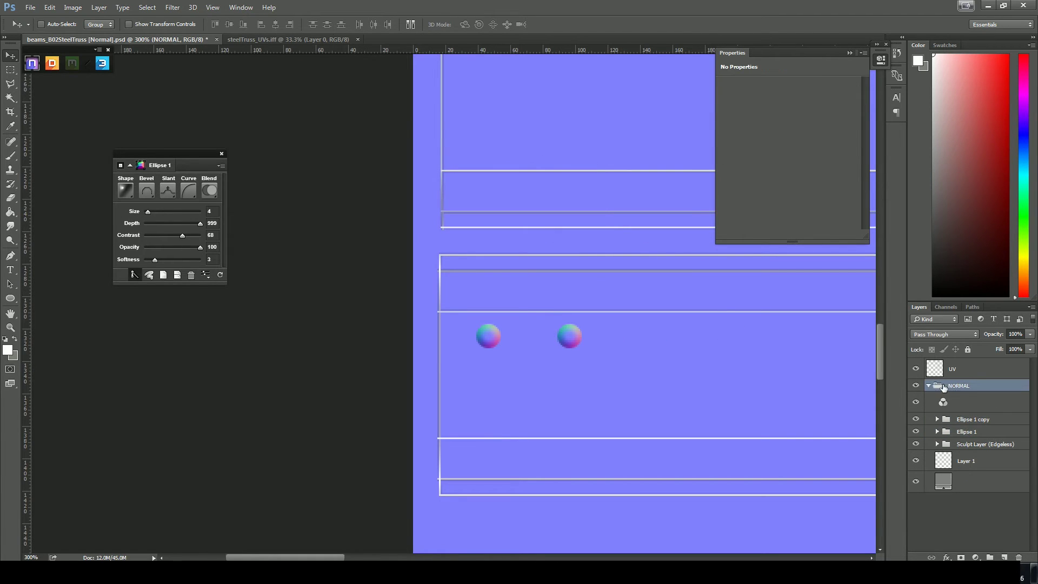
Step: Merge the Ellipse 1 copy group into a single flat layer
{"action": "left_click", "coordinate": [933, 421]}
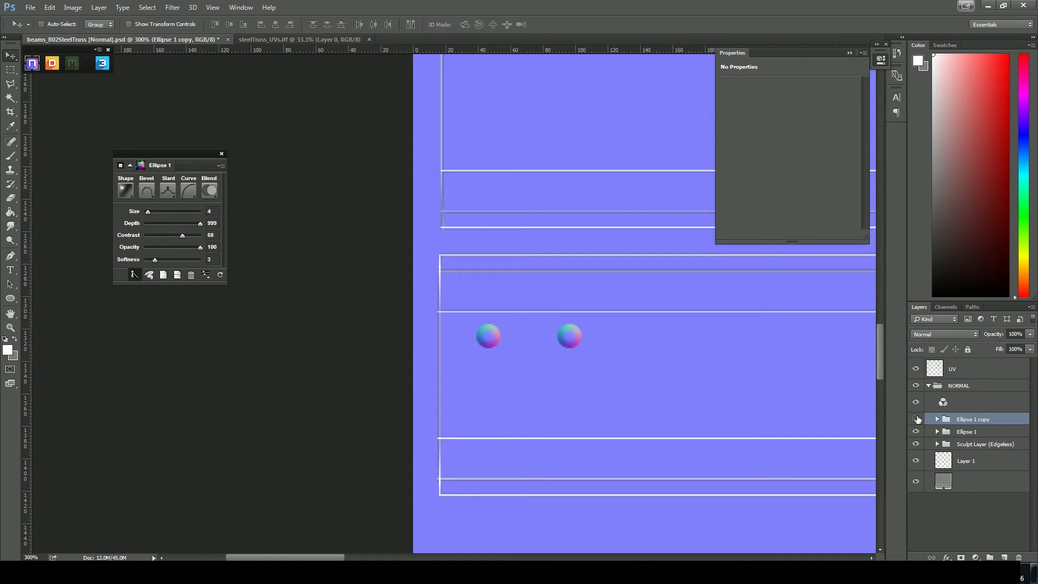
{"action": "left_click", "coordinate": [917, 419]}
{"action": "left_click", "coordinate": [916, 419]}
{"action": "left_click", "coordinate": [953, 417]}
{"action": "right_click", "coordinate": [986, 423]}
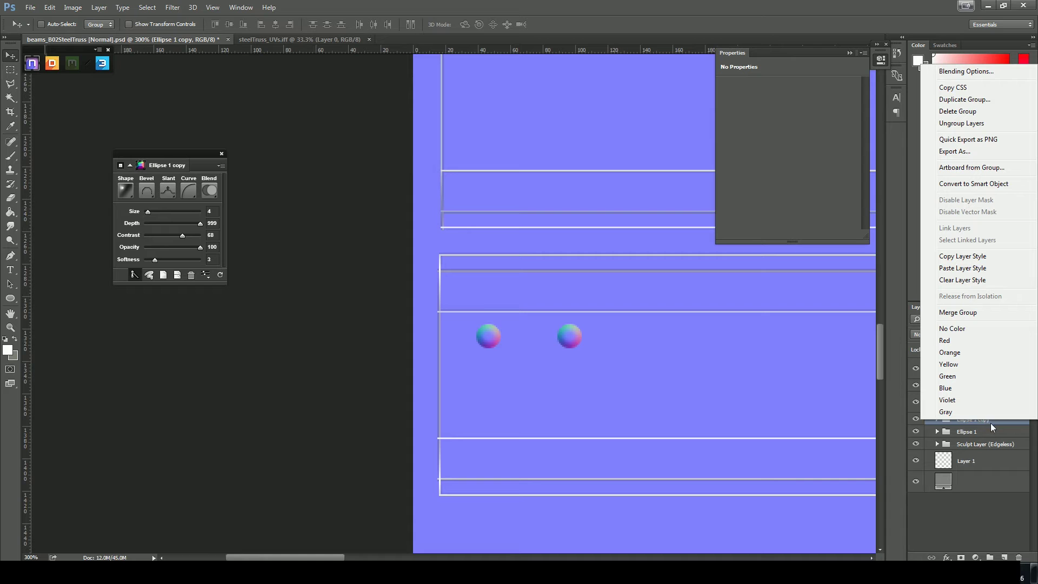
{"action": "left_click", "coordinate": [962, 313]}
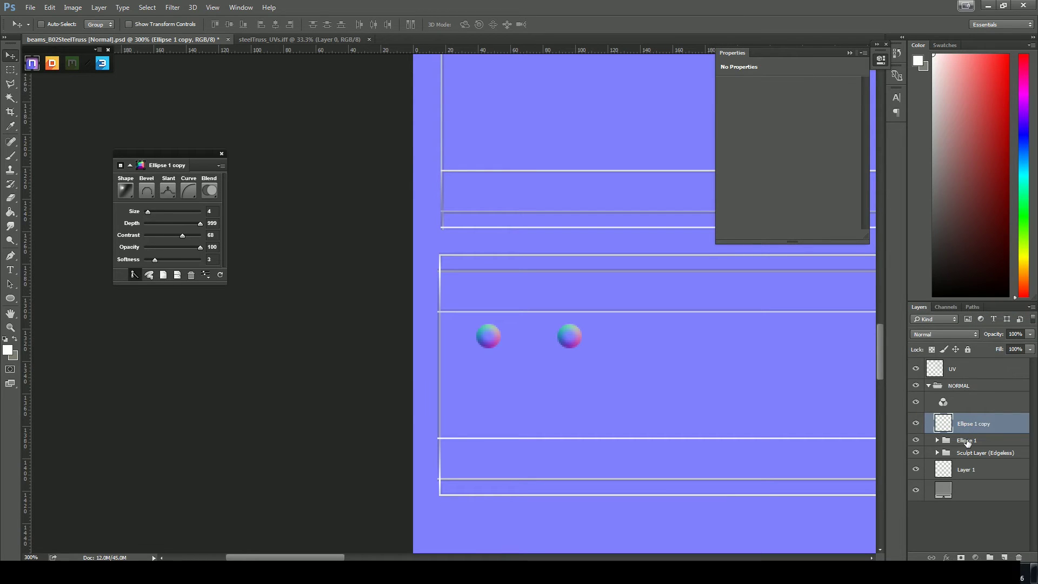
Step: Merge the Ellipse 1 group into a single layer
{"action": "left_click", "coordinate": [967, 441]}
{"action": "right_click", "coordinate": [968, 441]}
{"action": "left_click", "coordinate": [960, 334]}
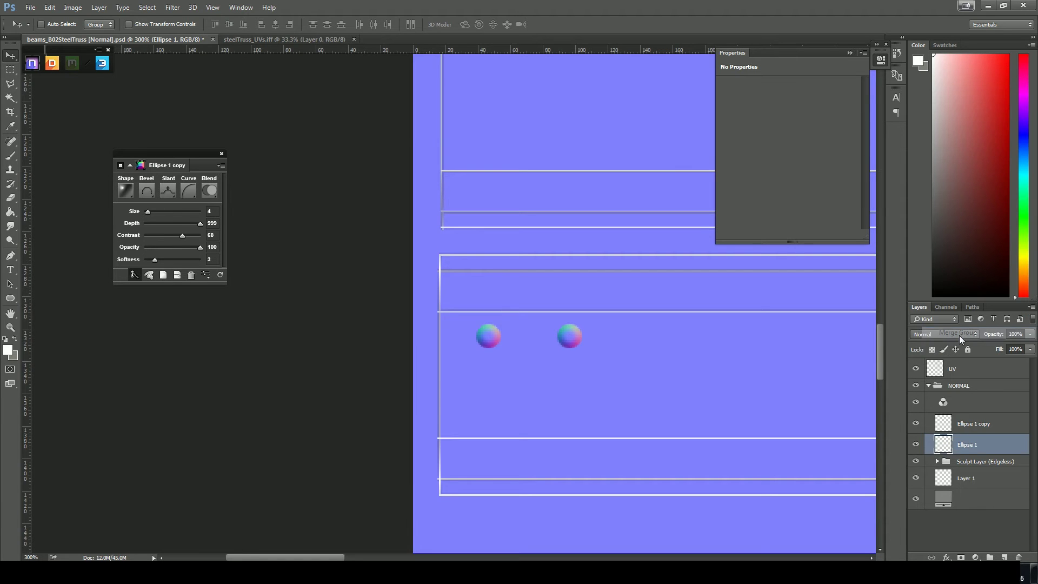
Step: Delete the leftover Ellipse 1 copy layer and toggle Ellipse 1 to check both dots
{"action": "left_click", "coordinate": [971, 425]}
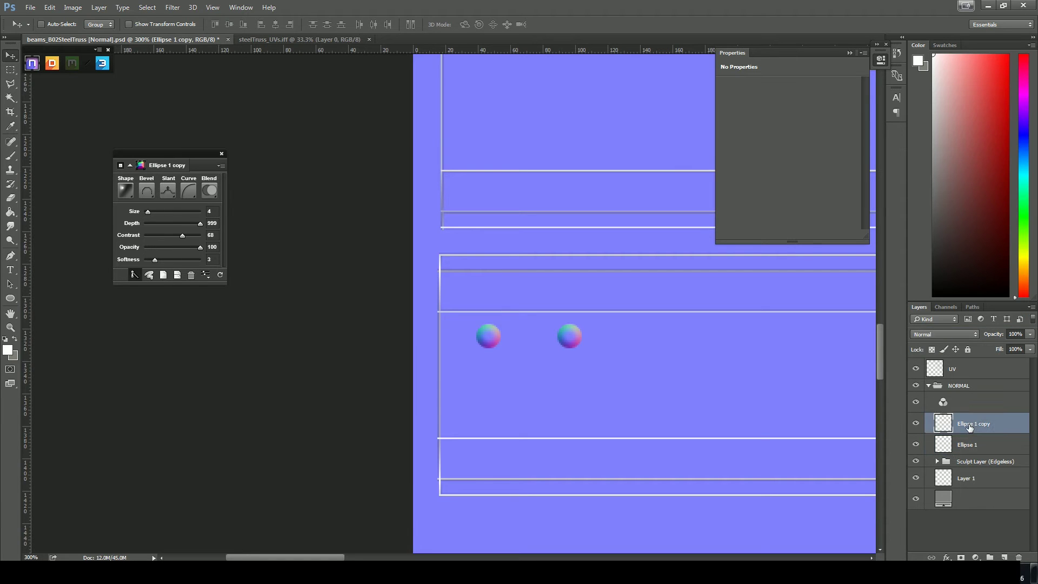
{"action": "right_click", "coordinate": [974, 425]}
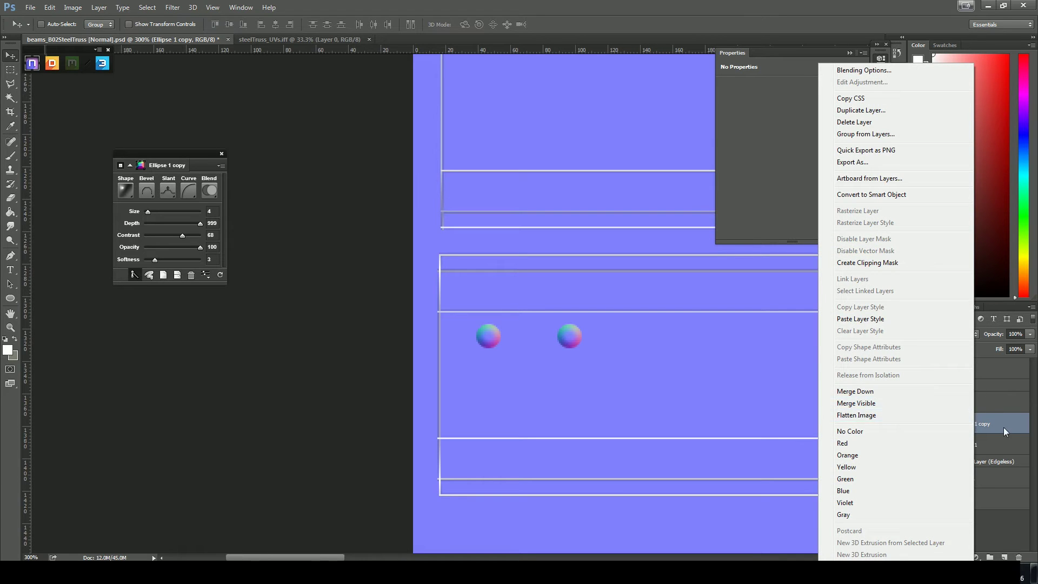
{"action": "left_click", "coordinate": [984, 426]}
{"action": "key", "text": "Delete"}
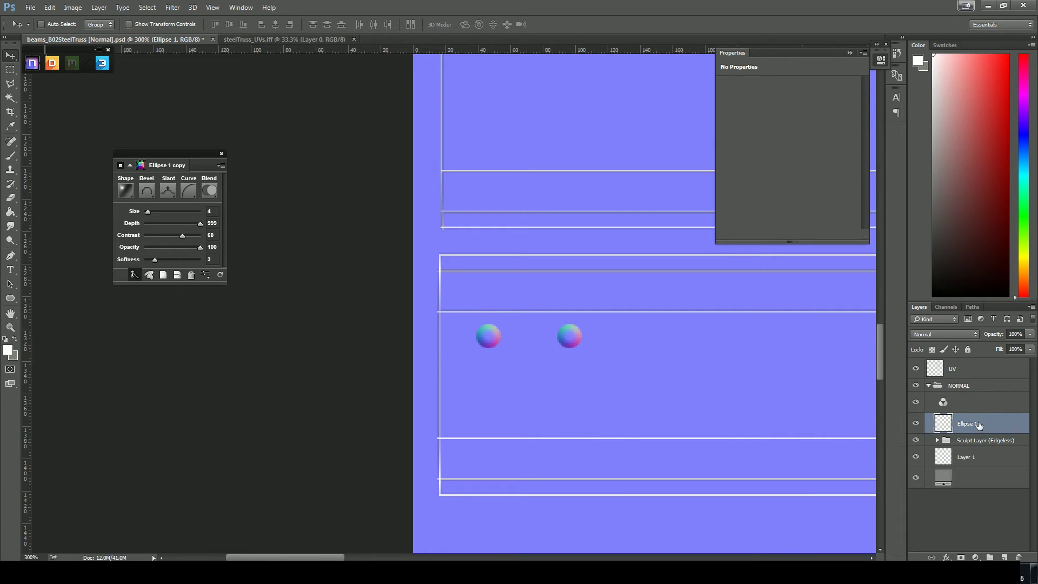
{"action": "left_click", "coordinate": [916, 424]}
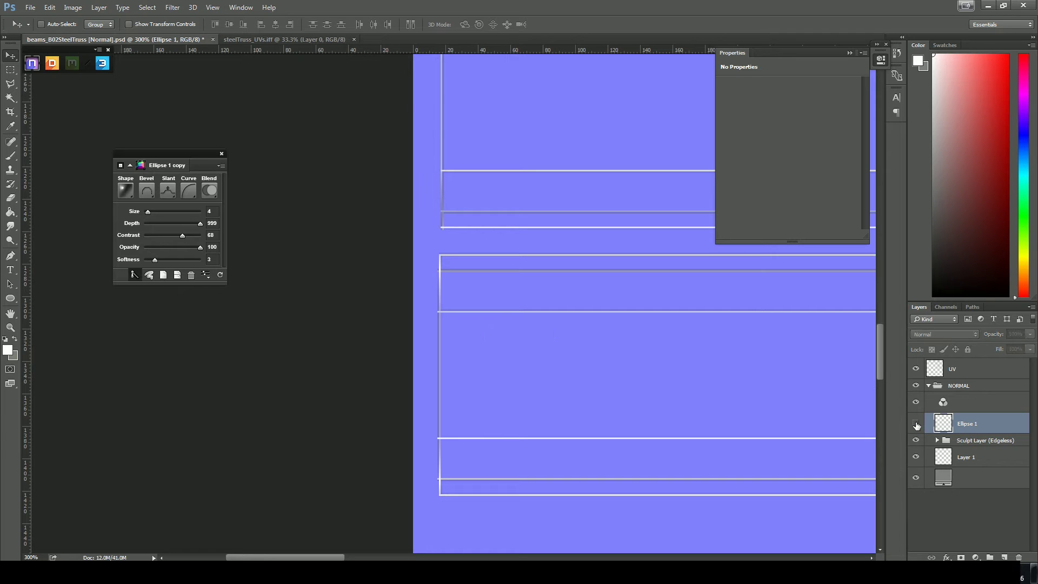
{"action": "left_click", "coordinate": [916, 424]}
{"action": "left_click", "coordinate": [916, 424]}
{"action": "left_click", "coordinate": [916, 424]}
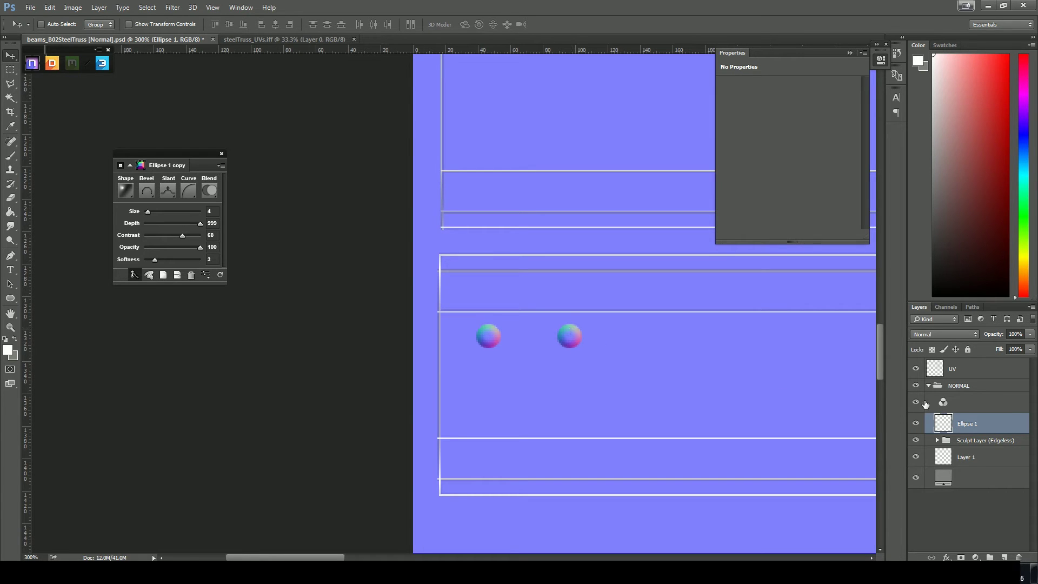
{"action": "right_click", "coordinate": [950, 425]}
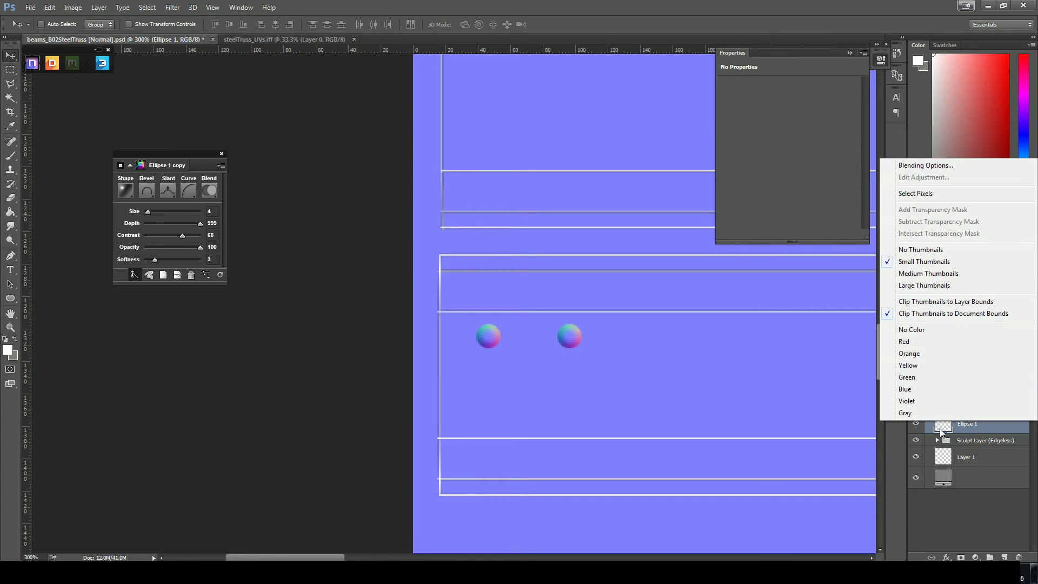
Step: Duplicate Ellipse 1, shift the copy right beside the originals and merge it down
{"action": "left_click", "coordinate": [973, 431]}
{"action": "right_click", "coordinate": [1011, 436]}
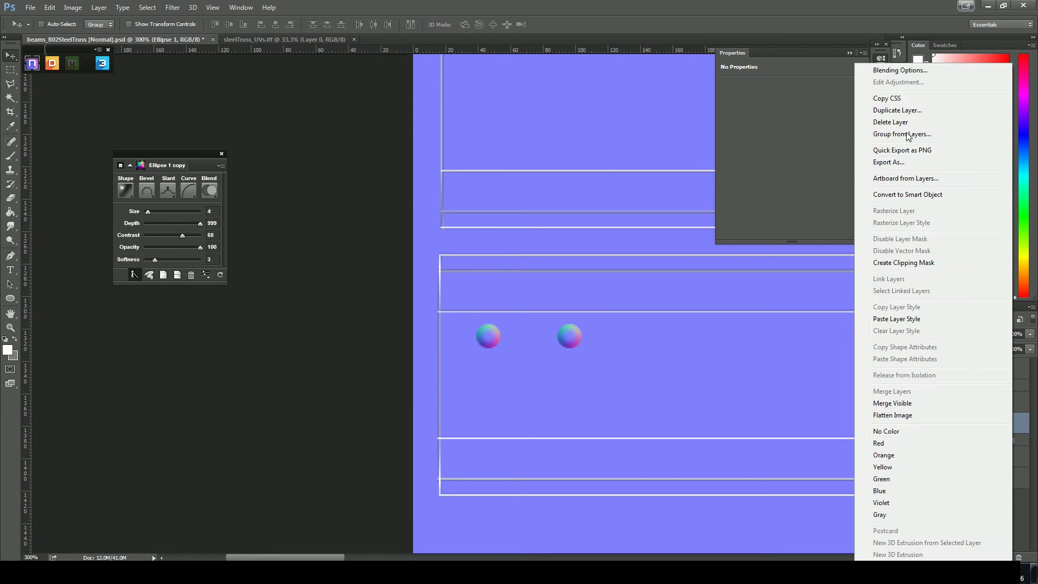
{"action": "left_click", "coordinate": [898, 110]}
{"action": "left_click", "coordinate": [613, 179]}
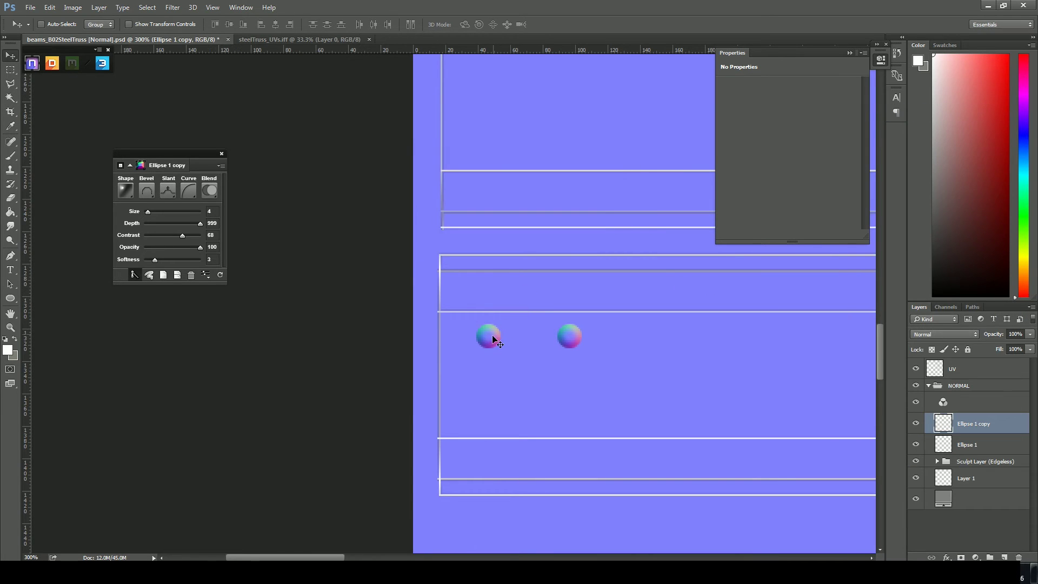
{"action": "left_click_drag", "start_coordinate": [492, 337], "coordinate": [655, 343]}
{"action": "key", "text": "ctrl+e"}
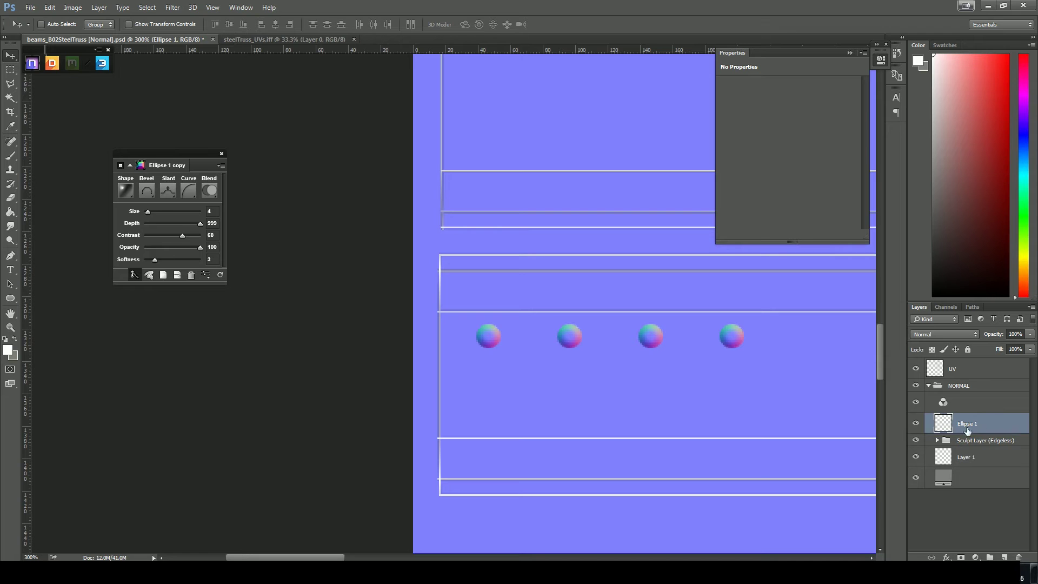
{"action": "left_click", "coordinate": [917, 423]}
{"action": "left_click", "coordinate": [916, 423]}
{"action": "left_click_drag", "start_coordinate": [700, 359], "coordinate": [526, 359]}
Step: Duplicate the doubled sphere row and shift it right to lengthen the row
{"action": "right_click", "coordinate": [987, 424]}
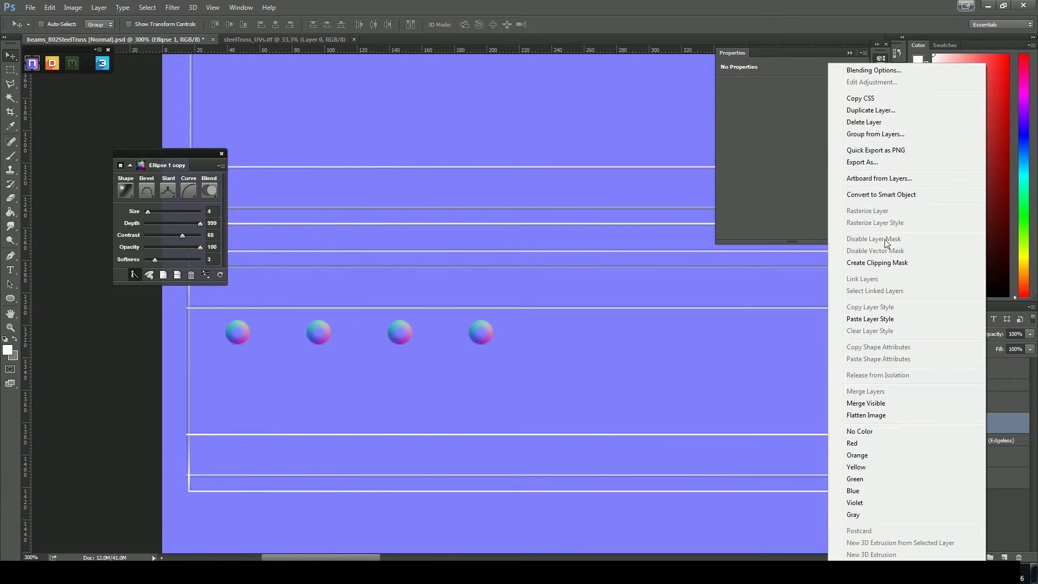
{"action": "left_click", "coordinate": [897, 110]}
{"action": "left_click", "coordinate": [611, 177]}
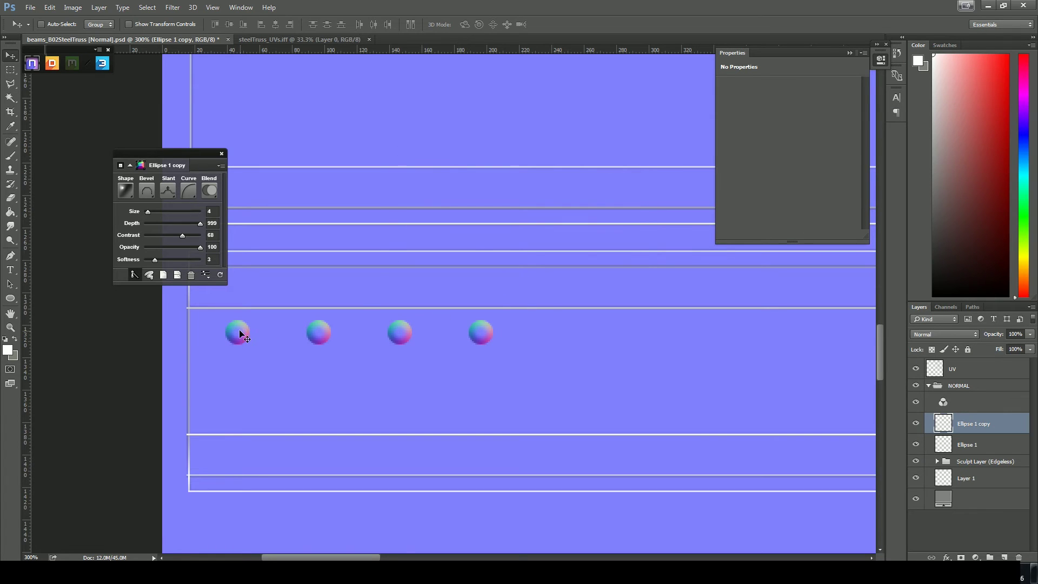
{"action": "left_click_drag", "start_coordinate": [237, 330], "coordinate": [563, 344]}
{"action": "key", "text": "ctrl+minus"}
{"action": "scroll", "coordinate": [567, 377], "scroll_direction": "right", "scroll_amount": 3, "text": "ctrl"}
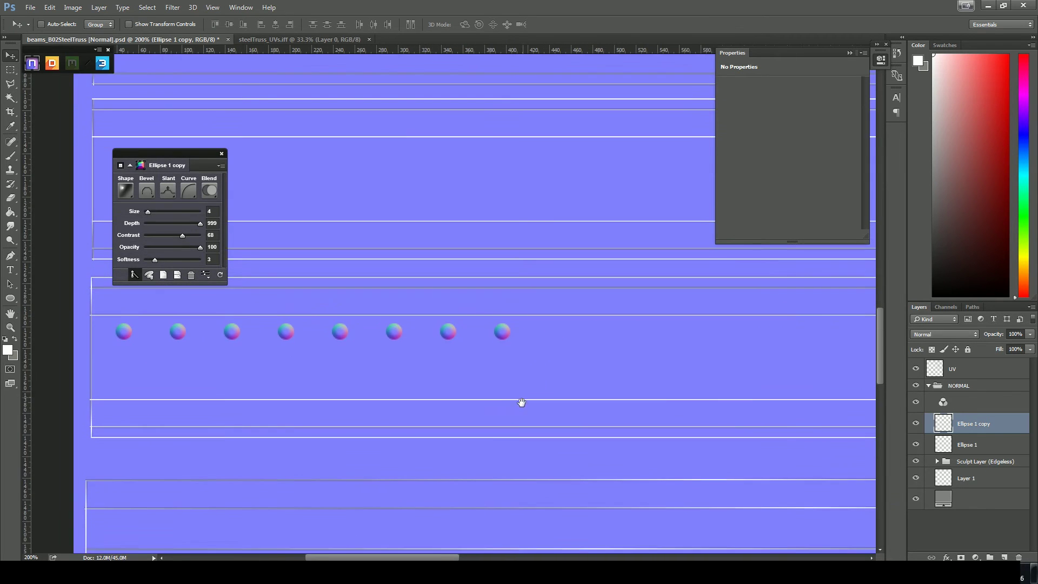
{"action": "key", "text": "ctrl+minus"}
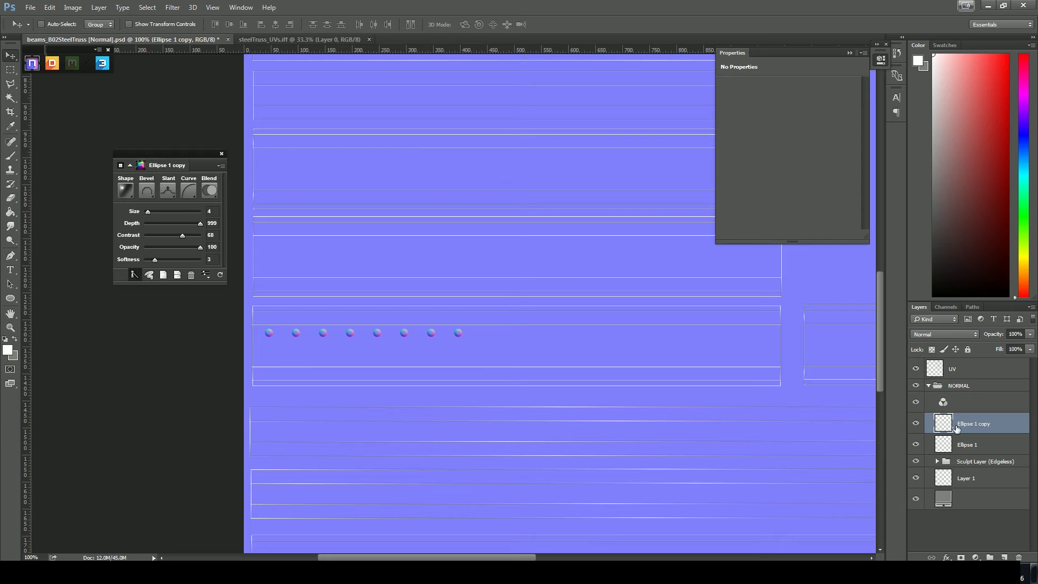
{"action": "key", "text": "Delete"}
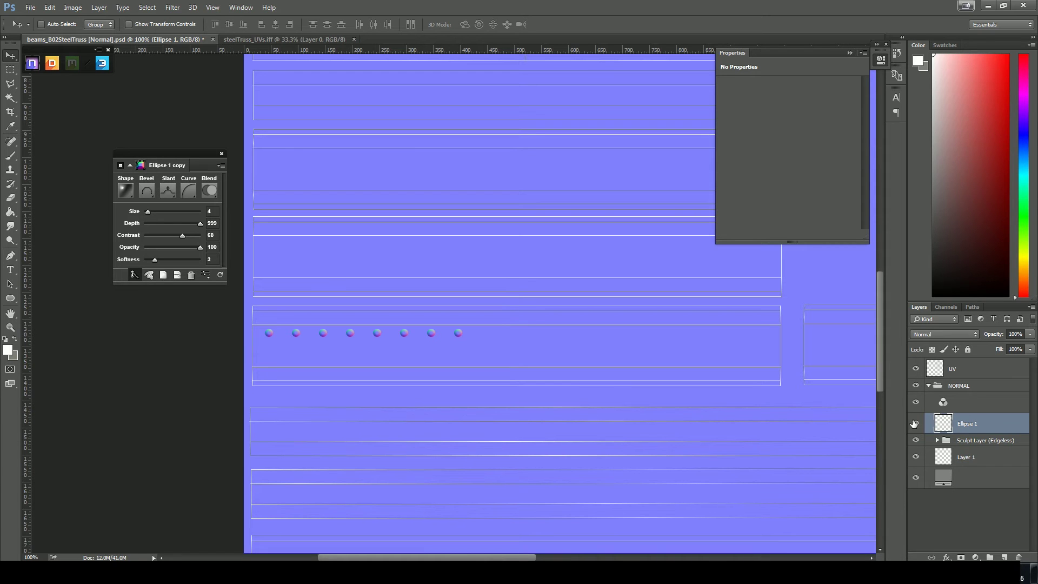
Step: Add two more copies of the eight-dot row, shifting each further right along the strip
{"action": "right_click", "coordinate": [1000, 428]}
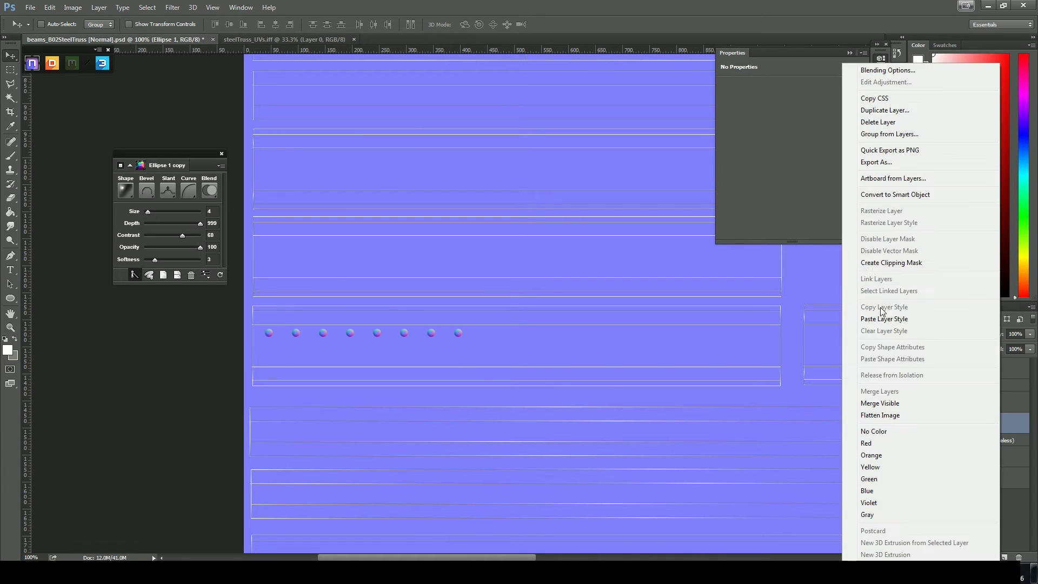
{"action": "left_click", "coordinate": [909, 112]}
{"action": "left_click", "coordinate": [610, 178]}
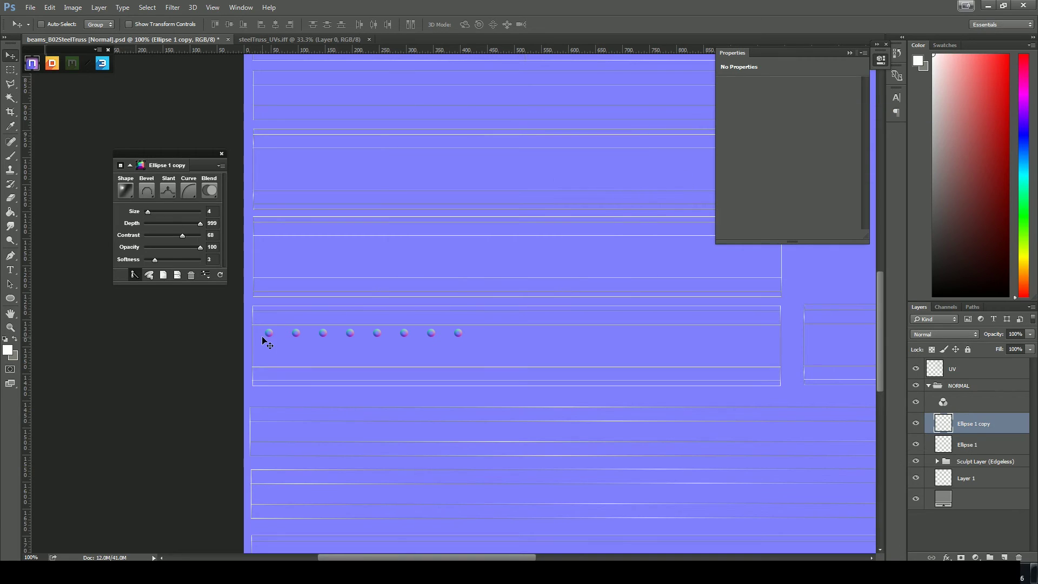
{"action": "left_click_drag", "start_coordinate": [270, 336], "coordinate": [486, 341], "text": "shift"}
{"action": "left_click", "coordinate": [979, 445]}
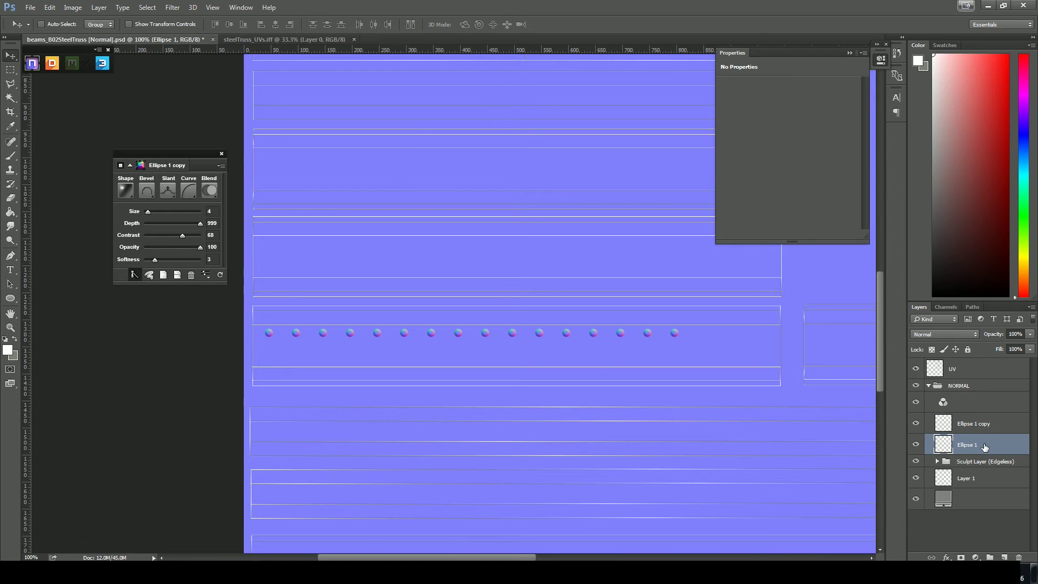
{"action": "right_click", "coordinate": [992, 435]}
{"action": "key", "text": "Escape"}
{"action": "right_click", "coordinate": [992, 424]}
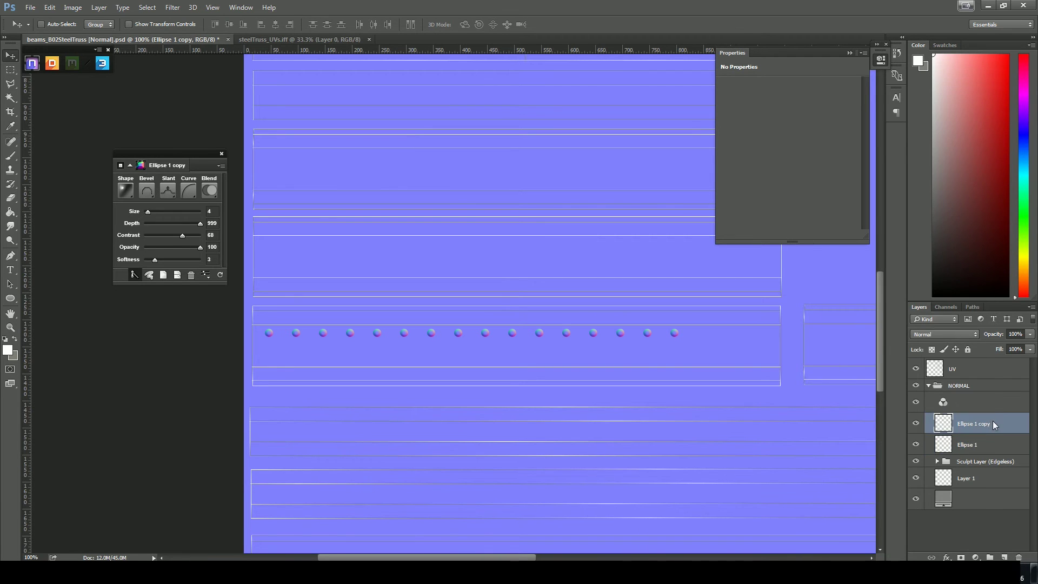
{"action": "left_click", "coordinate": [877, 108]}
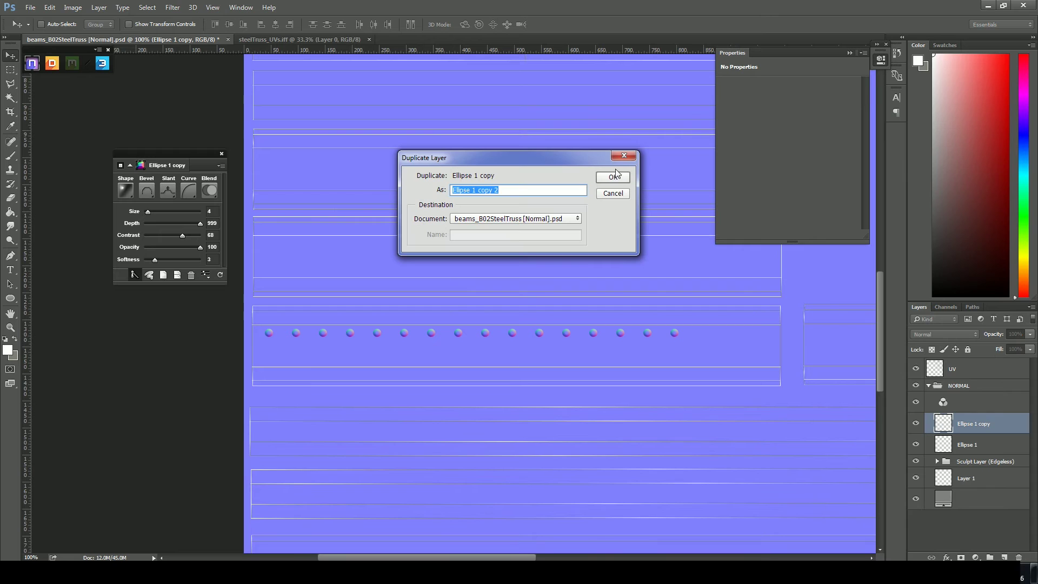
{"action": "left_click", "coordinate": [614, 177]}
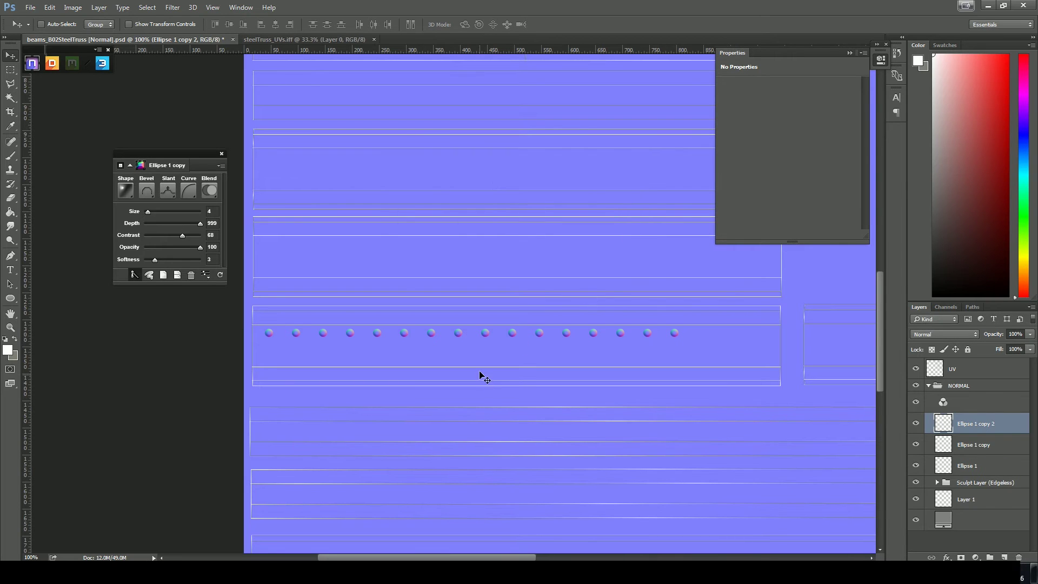
{"action": "left_click_drag", "start_coordinate": [492, 331], "coordinate": [709, 351]}
{"action": "key", "text": "Delete"}
{"action": "key", "text": "Delete"}
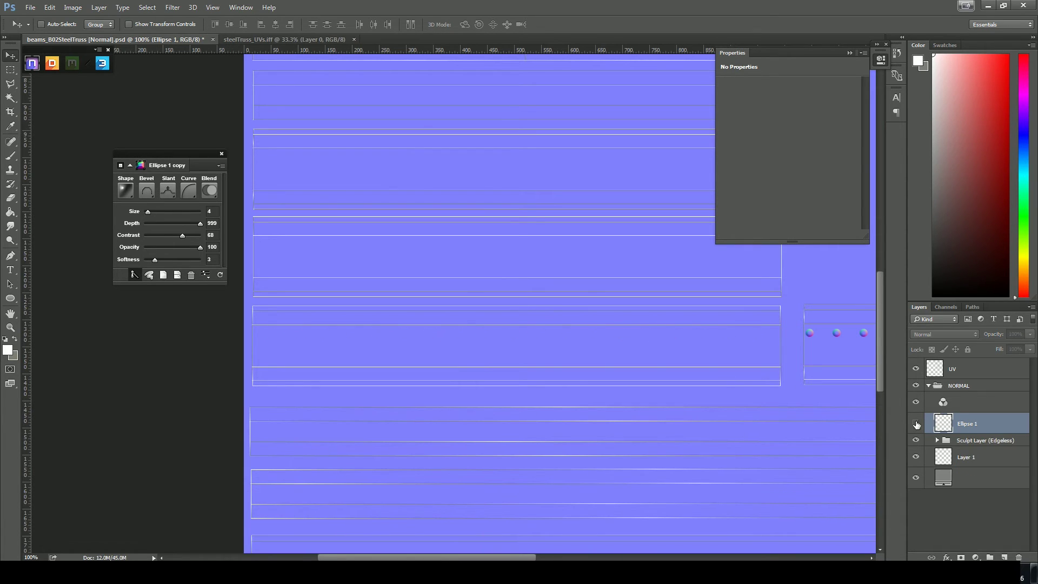
Step: Marquee-select and delete the surplus dots past the strip's end
{"action": "left_click", "coordinate": [916, 424]}
{"action": "left_click_drag", "start_coordinate": [811, 413], "coordinate": [604, 410]}
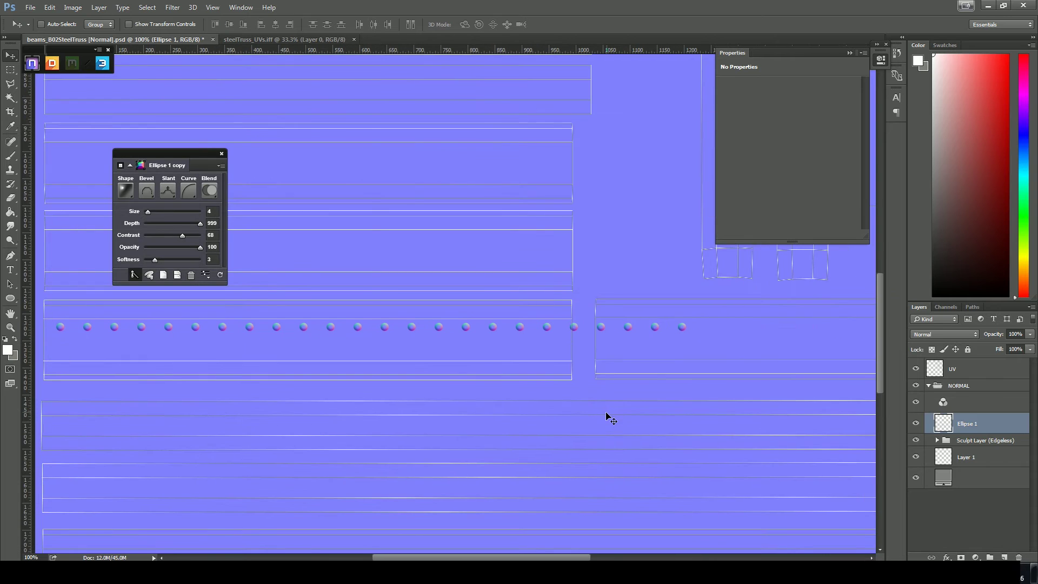
{"action": "scroll", "coordinate": [608, 422], "scroll_direction": "down", "scroll_amount": 1, "text": "alt"}
{"action": "scroll", "coordinate": [573, 406], "scroll_direction": "down", "scroll_amount": 1, "text": "alt"}
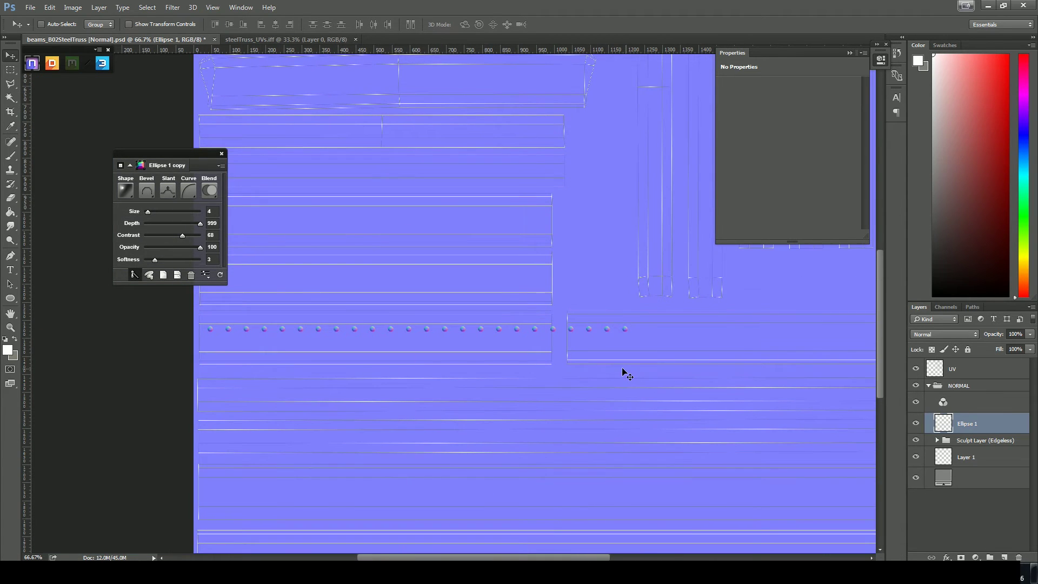
{"action": "left_click", "coordinate": [11, 69]}
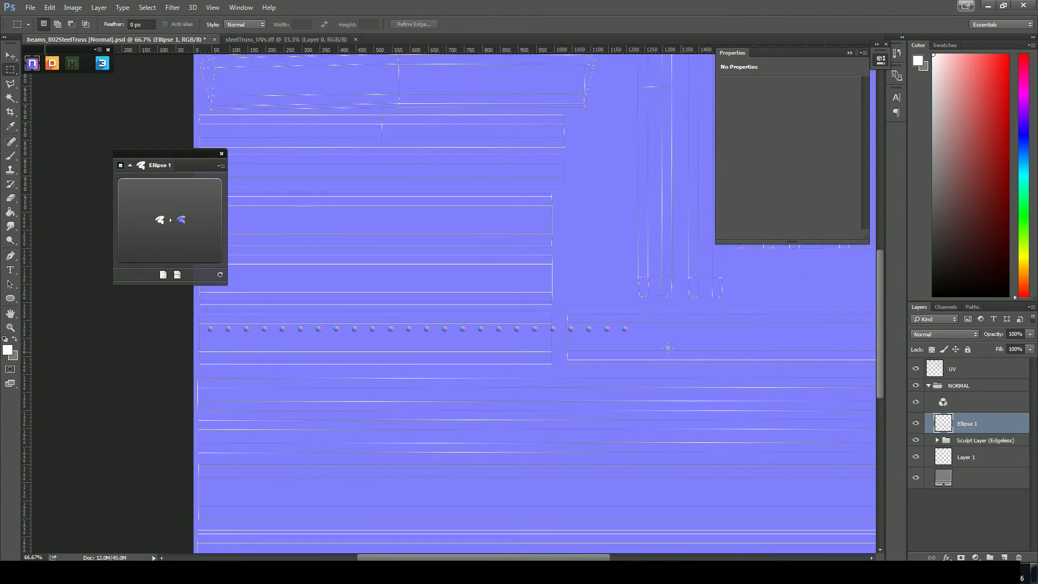
{"action": "left_click_drag", "start_coordinate": [645, 300], "coordinate": [550, 351]}
{"action": "key", "text": "Delete"}
{"action": "key", "text": "ctrl+d"}
Step: Nudge the dot row 18 px right and 10 px down, and rename its layer Rivets
{"action": "key", "text": "v"}
{"action": "left_click_drag", "start_coordinate": [494, 329], "coordinate": [453, 347]}
{"action": "double_click", "coordinate": [975, 424]}
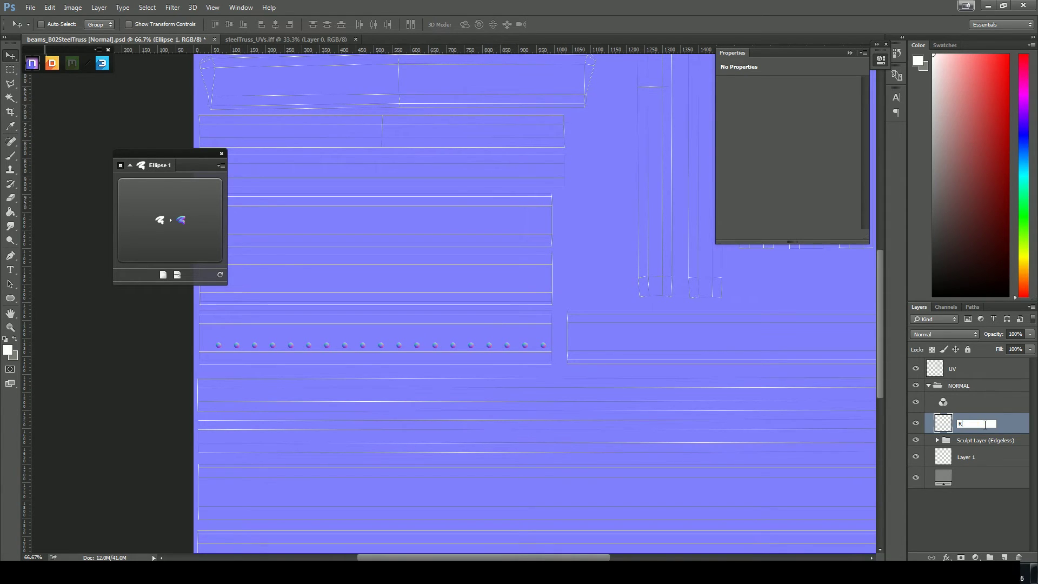
{"action": "type", "text": "Rivits"}
{"action": "key", "text": "Return"}
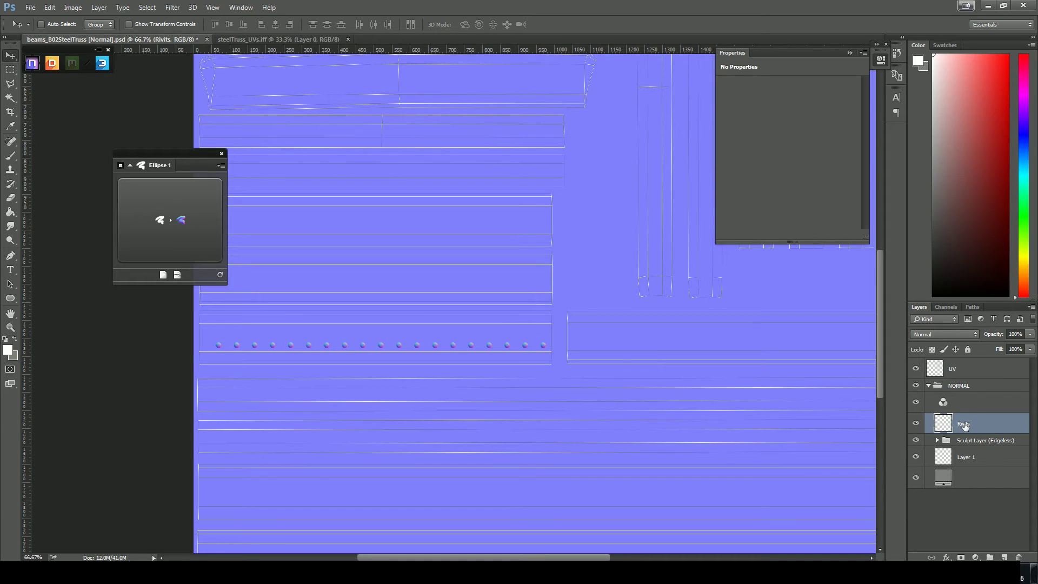
{"action": "double_click", "coordinate": [966, 424]}
{"action": "type", "text": "R"}
{"action": "key", "text": "Return"}
{"action": "left_click_drag", "start_coordinate": [494, 349], "coordinate": [487, 349]}
Step: Duplicate Rivets, place the copy 49 px above and merge it down
{"action": "right_click", "coordinate": [978, 424]}
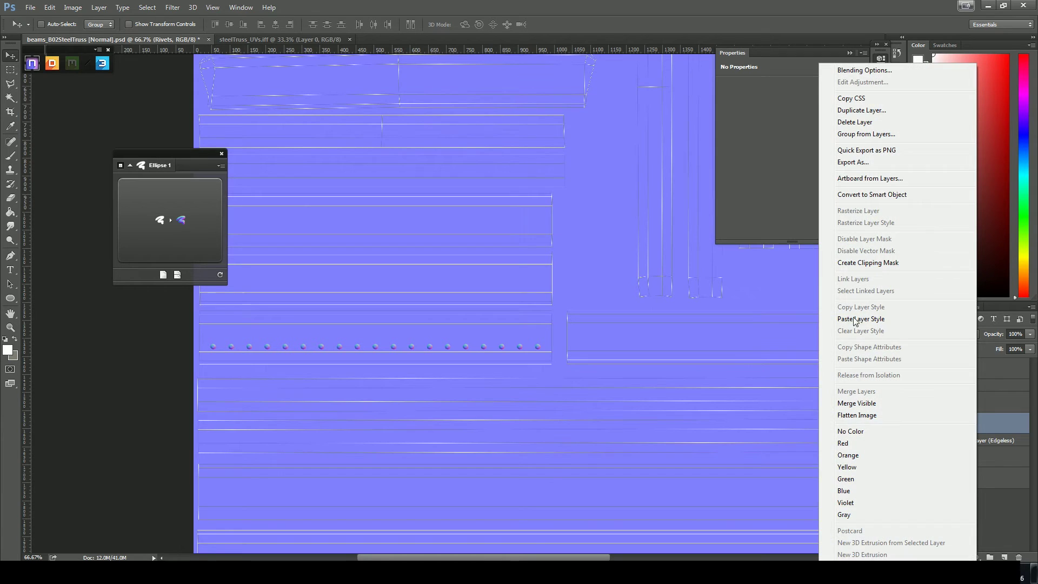
{"action": "left_click", "coordinate": [862, 110]}
{"action": "left_click", "coordinate": [611, 178]}
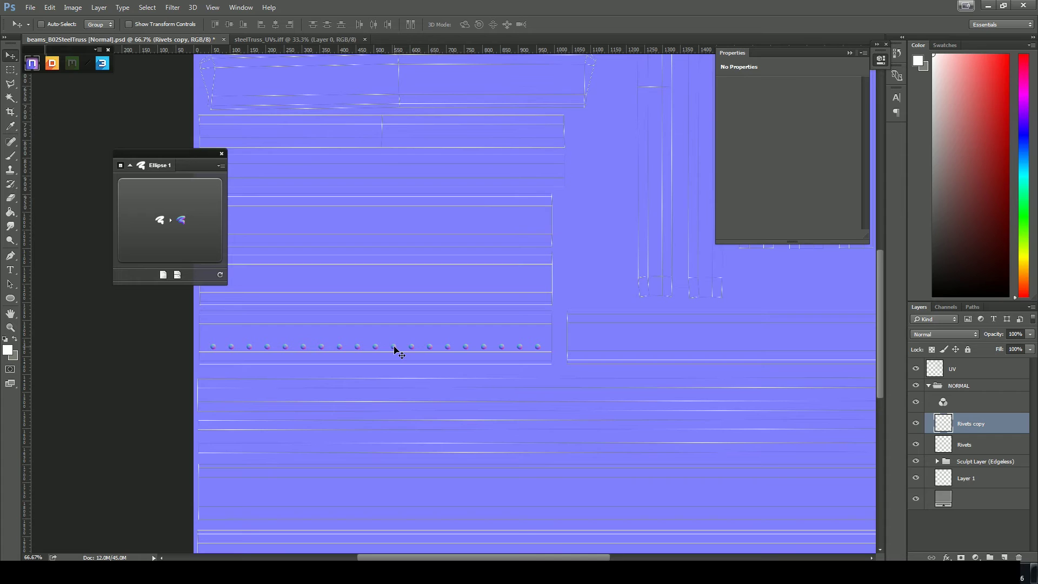
{"action": "left_click_drag", "start_coordinate": [394, 347], "coordinate": [397, 328]}
{"action": "key", "text": "ctrl+e"}
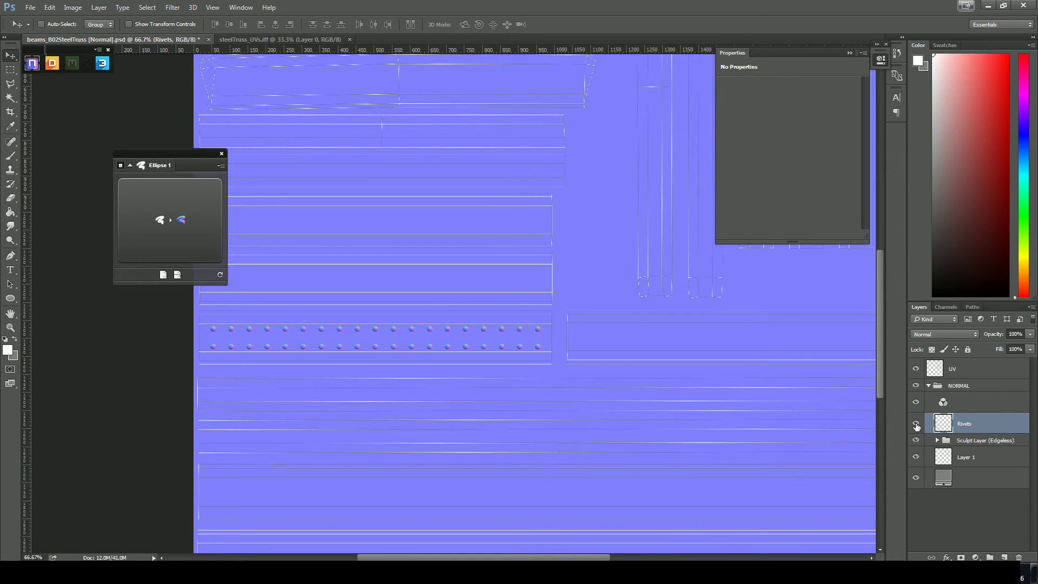
Step: Duplicate Rivets and align the copy onto the strip above
{"action": "right_click", "coordinate": [1000, 421]}
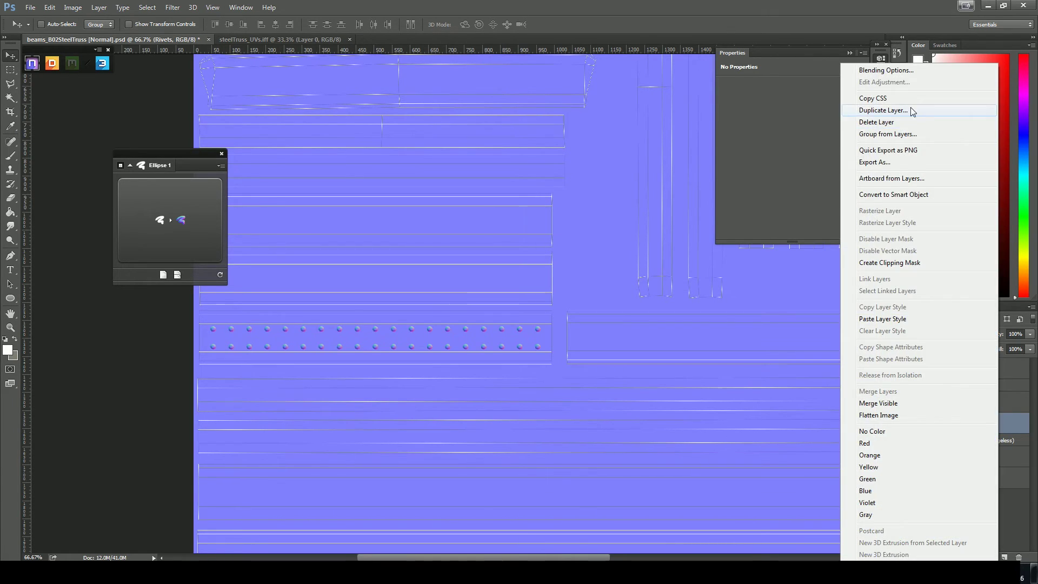
{"action": "left_click", "coordinate": [884, 111]}
{"action": "left_click", "coordinate": [610, 174]}
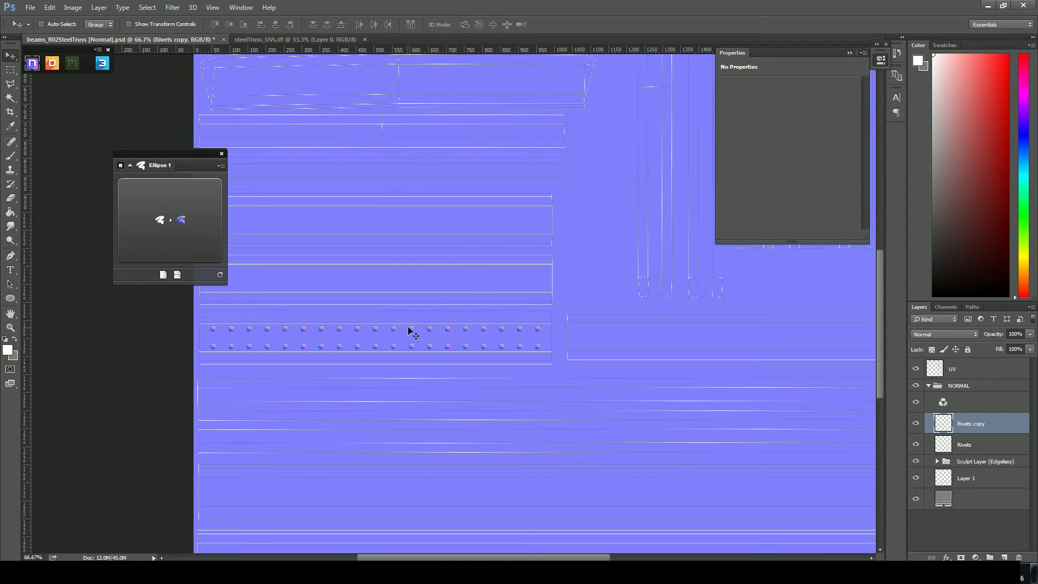
{"action": "left_click_drag", "start_coordinate": [410, 330], "coordinate": [416, 270]}
{"action": "left_click_drag", "start_coordinate": [146, 151], "coordinate": [76, 153]}
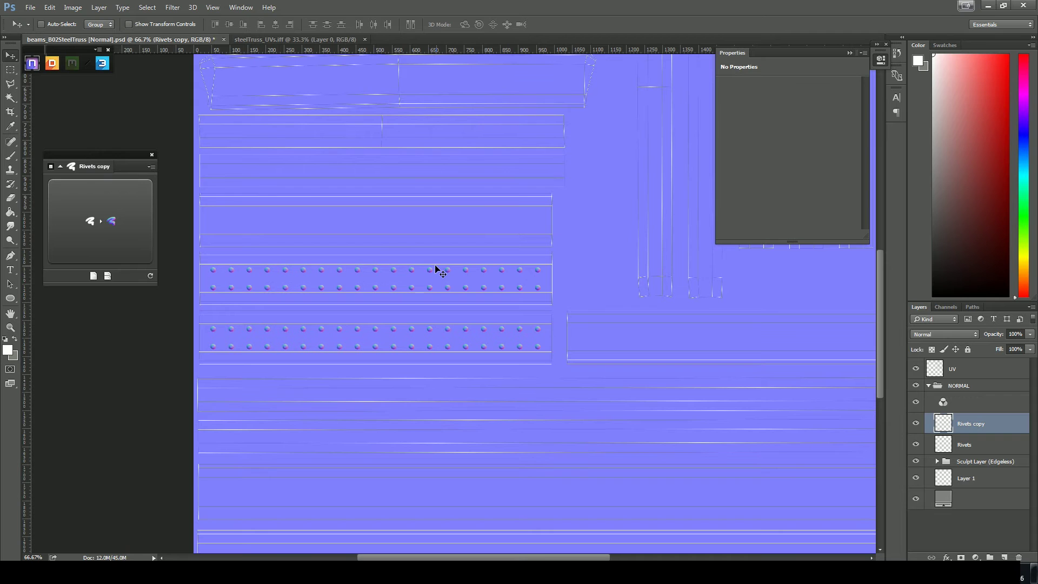
{"action": "left_click_drag", "start_coordinate": [436, 269], "coordinate": [432, 265]}
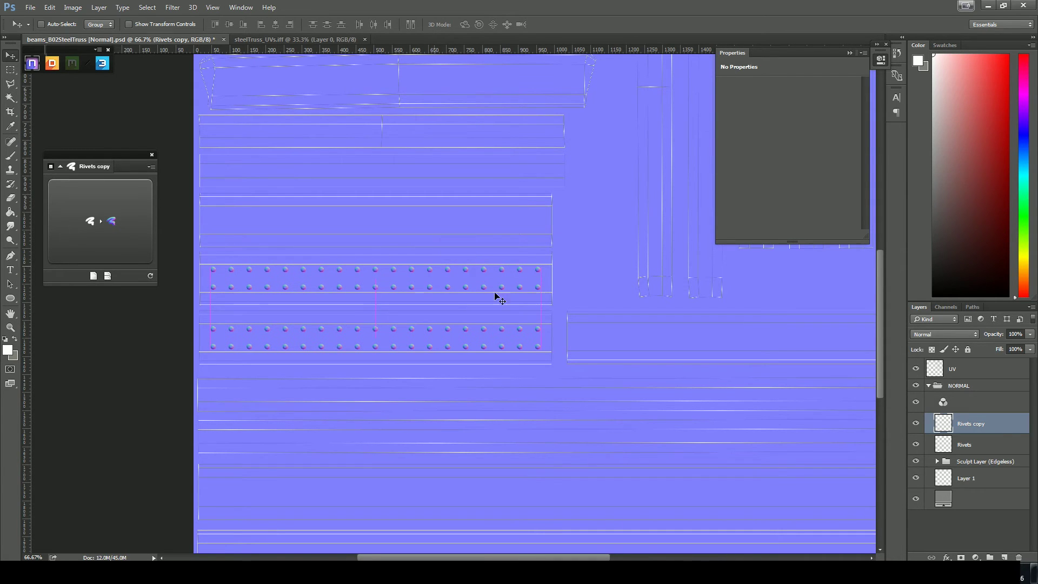
Step: Create Rivets copy 2 and place it on the top strip
{"action": "right_click", "coordinate": [986, 424]}
{"action": "left_click", "coordinate": [889, 110]}
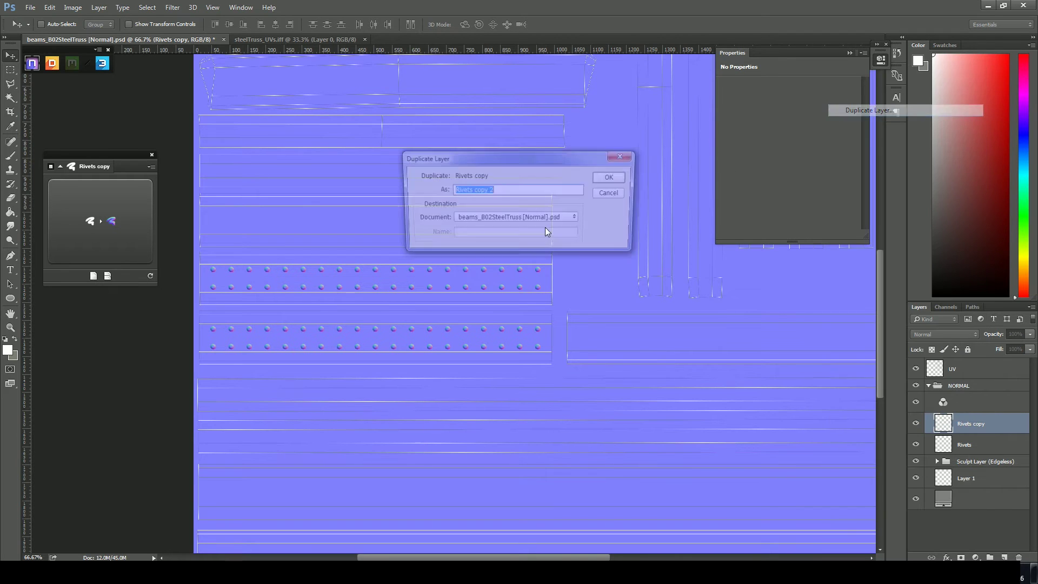
{"action": "key", "text": "Return"}
{"action": "left_click_drag", "start_coordinate": [394, 270], "coordinate": [401, 213]}
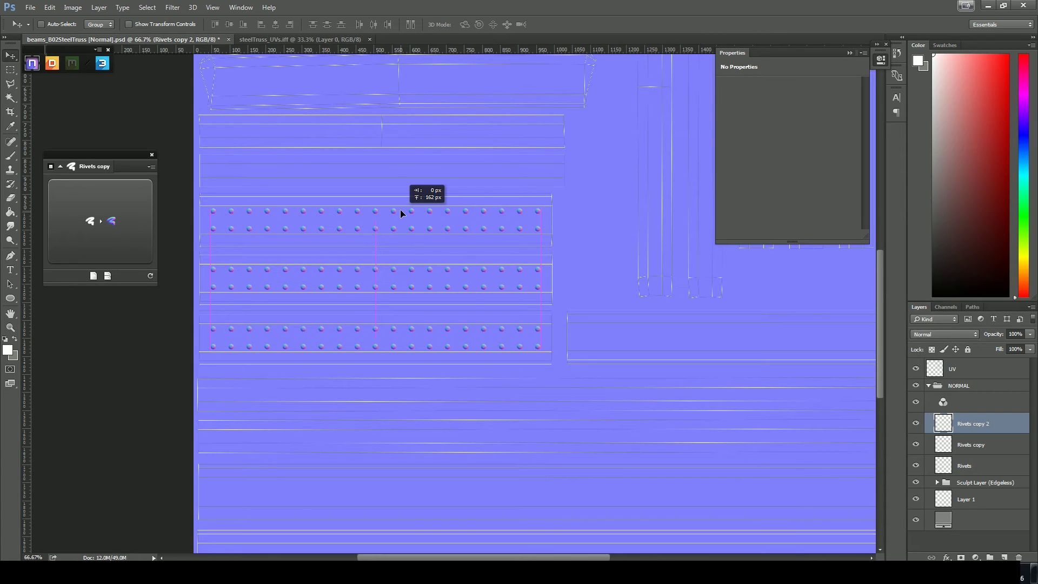
{"action": "left_click_drag", "start_coordinate": [400, 209], "coordinate": [401, 209]}
Step: Create Rivets copy 3 and align it on the long lower-right strip
{"action": "right_click", "coordinate": [990, 420]}
{"action": "left_click", "coordinate": [892, 112]}
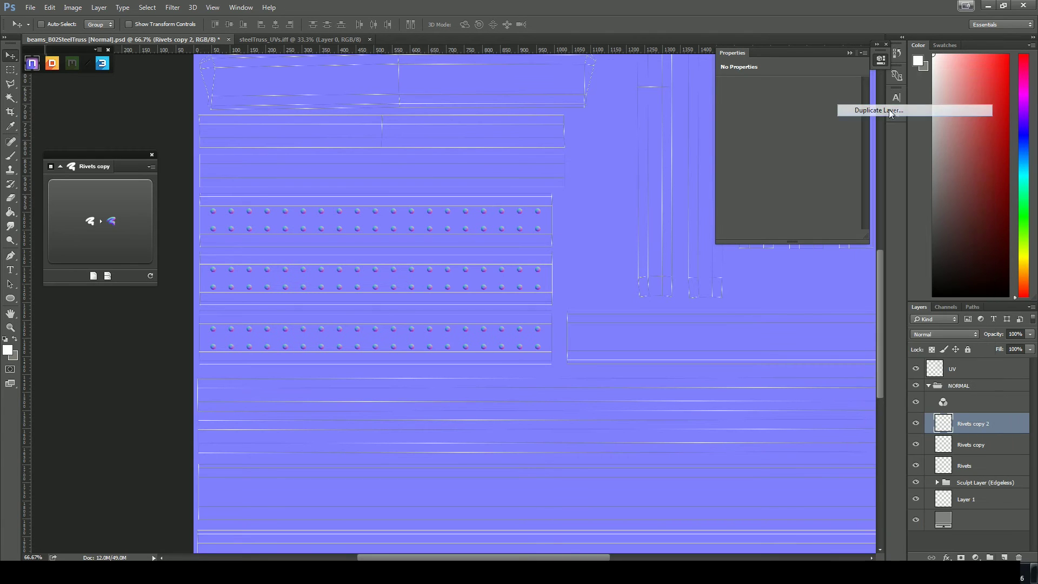
{"action": "left_click", "coordinate": [613, 177]}
{"action": "left_click_drag", "start_coordinate": [273, 211], "coordinate": [634, 325]}
{"action": "left_click_drag", "start_coordinate": [680, 387], "coordinate": [616, 340]}
{"action": "left_click_drag", "start_coordinate": [464, 341], "coordinate": [486, 397]}
{"action": "left_click_drag", "start_coordinate": [566, 320], "coordinate": [575, 319]}
{"action": "key", "text": "ctrl+minus"}
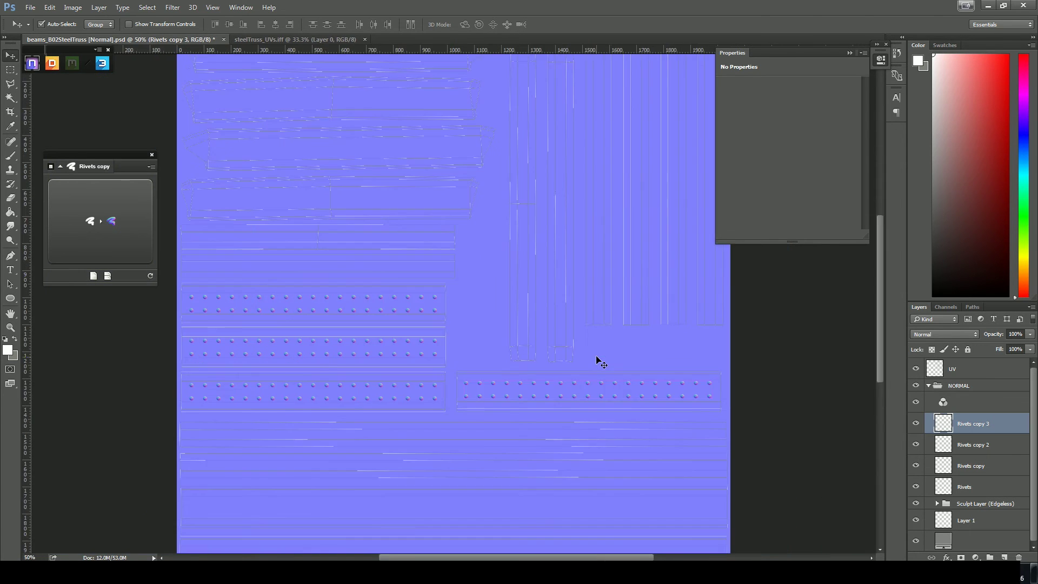
{"action": "key", "text": "ctrl+plus"}
{"action": "key", "text": "ctrl+plus"}
{"action": "left_click_drag", "start_coordinate": [601, 404], "coordinate": [536, 229]}
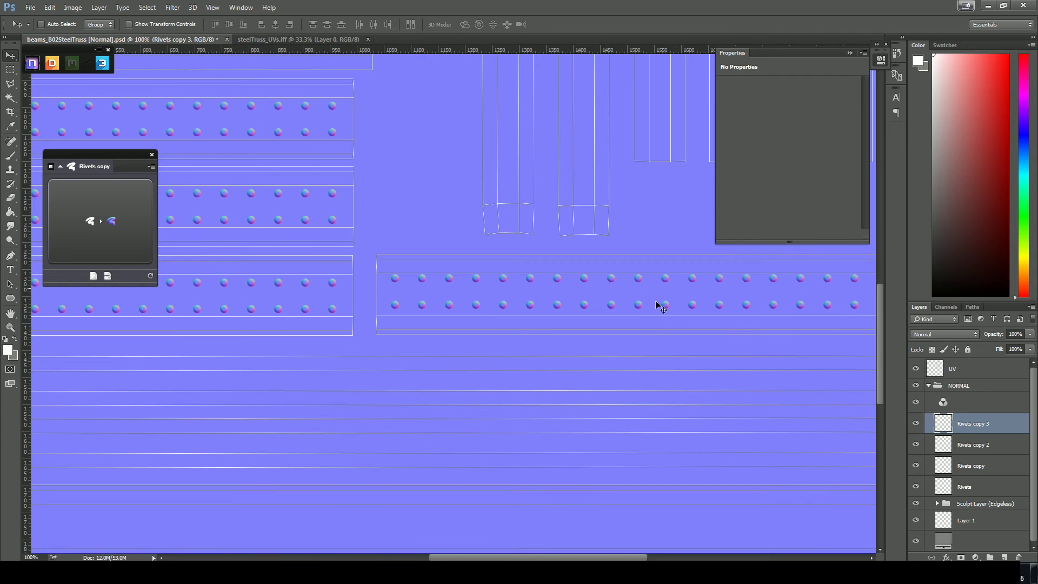
{"action": "left_click_drag", "start_coordinate": [642, 322], "coordinate": [530, 417]}
{"action": "left_click_drag", "start_coordinate": [564, 359], "coordinate": [568, 360]}
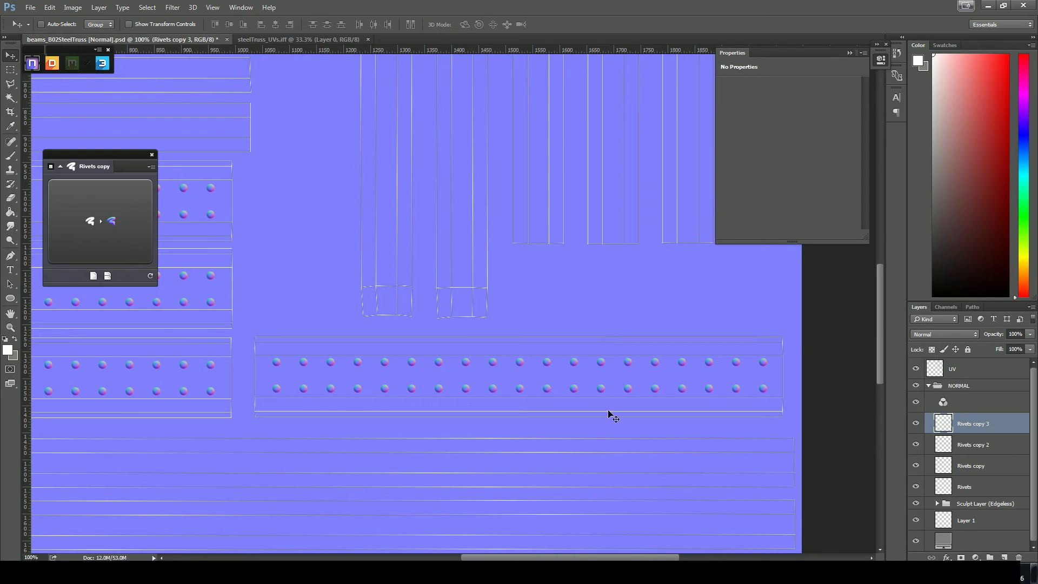
Step: Hide the UV guides and view the refreshed nDo 3D preview, zoomed onto the riveted beam leg
{"action": "left_click", "coordinate": [915, 369]}
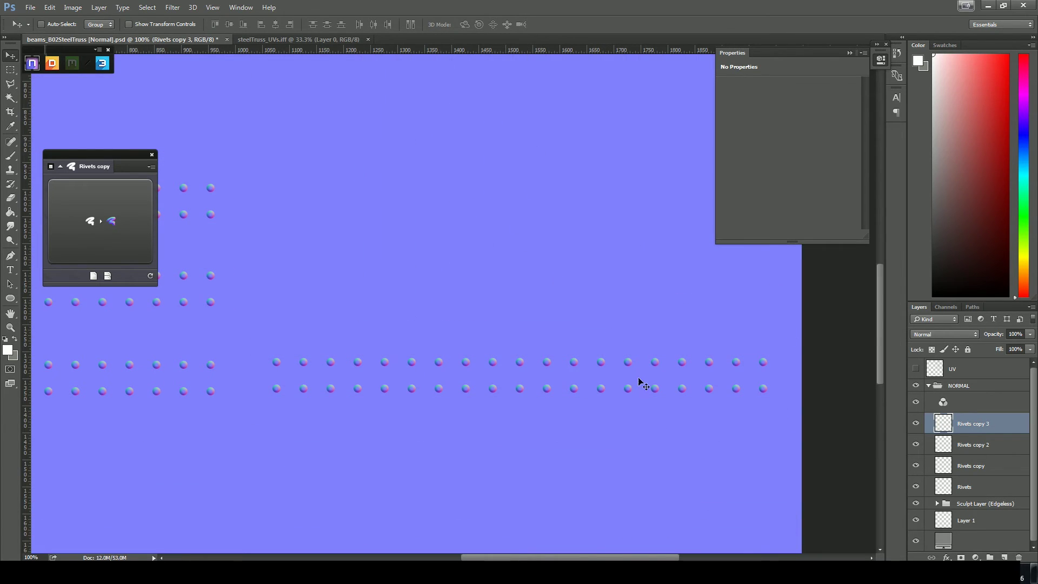
{"action": "left_click", "coordinate": [102, 63]}
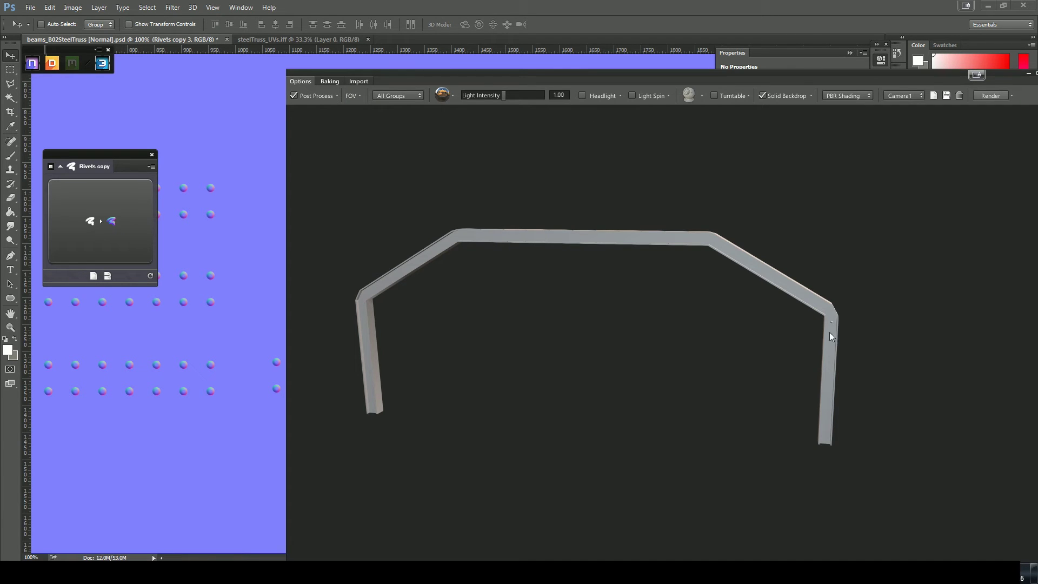
{"action": "left_click", "coordinate": [151, 276]}
{"action": "right_click_drag", "start_coordinate": [652, 400], "coordinate": [841, 362]}
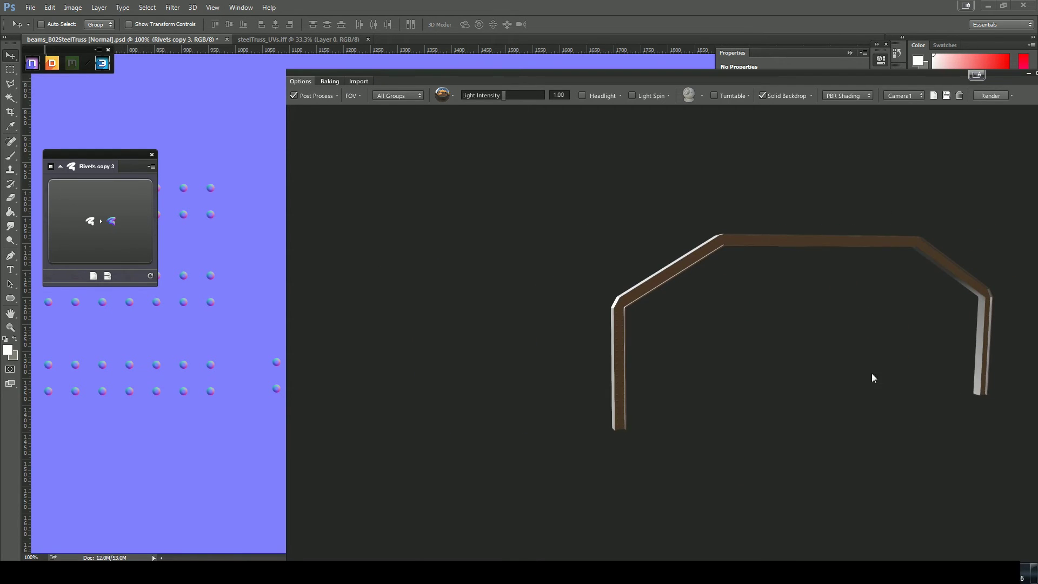
{"action": "left_click_drag", "start_coordinate": [872, 373], "coordinate": [624, 342]}
{"action": "right_click_drag", "start_coordinate": [623, 342], "coordinate": [594, 331]}
{"action": "left_click_drag", "start_coordinate": [594, 330], "coordinate": [770, 416]}
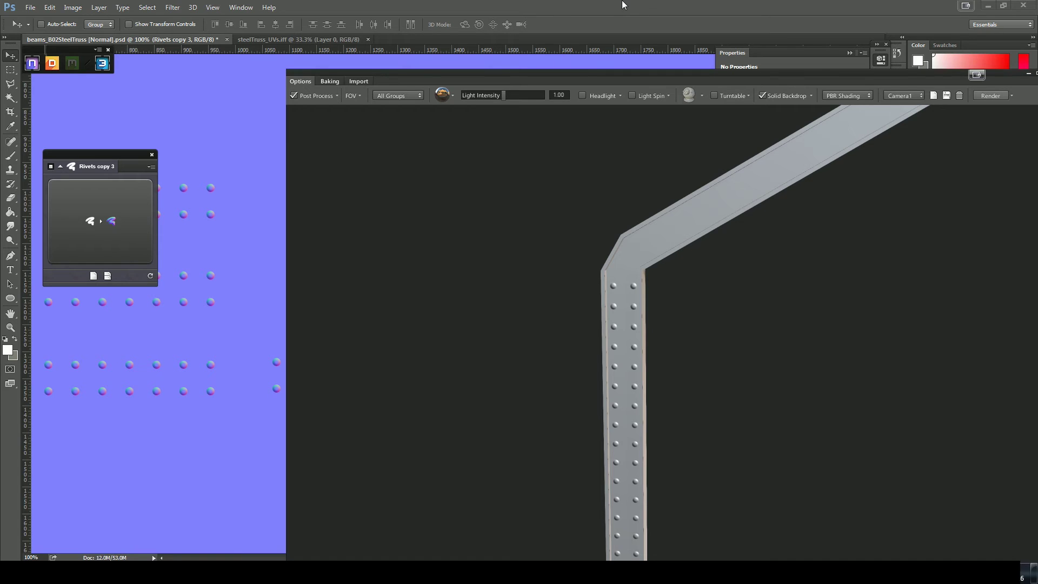
Step: Close the 3D preview and show the UV guides over the whole texture again
{"action": "left_click", "coordinate": [102, 63]}
{"action": "left_click", "coordinate": [915, 370]}
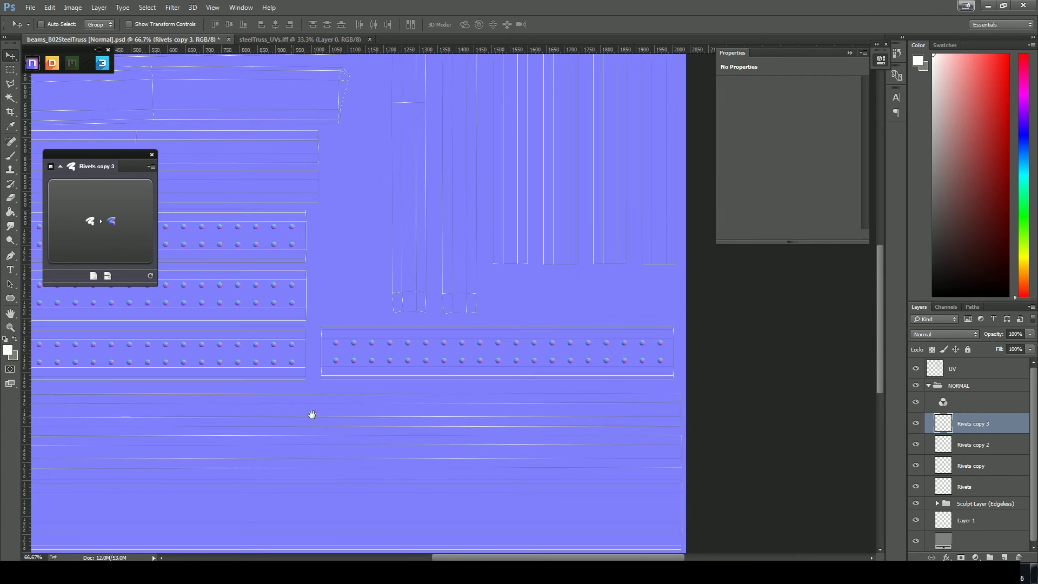
{"action": "scroll", "coordinate": [334, 417], "scroll_direction": "down", "scroll_amount": 1, "text": "alt"}
{"action": "left_click_drag", "start_coordinate": [334, 418], "coordinate": [612, 409]}
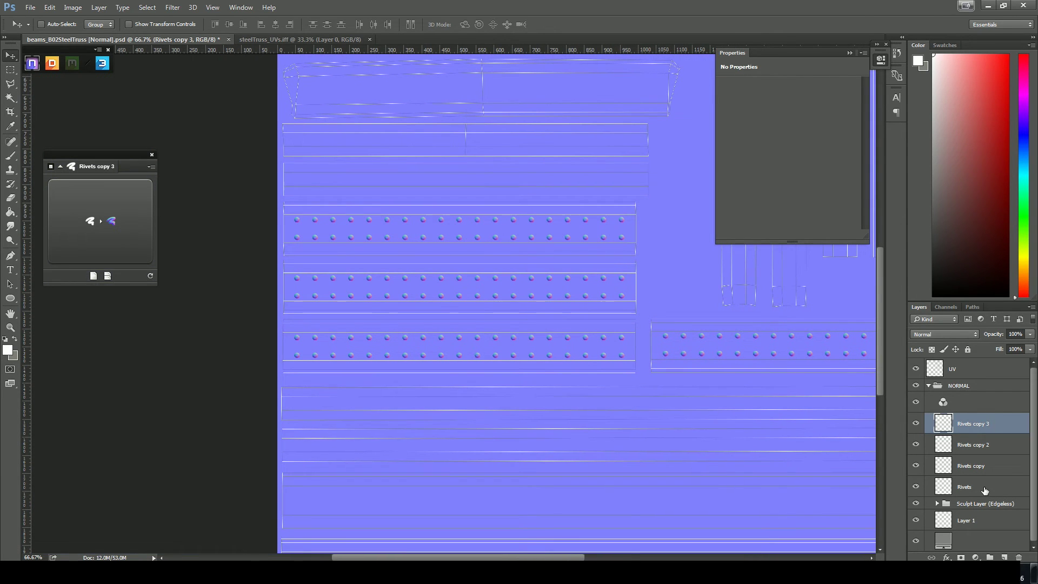
Step: Add a new edgeless sculpt layer above the Rivets layer and pick the Rectangular Marquee
{"action": "left_click", "coordinate": [985, 490]}
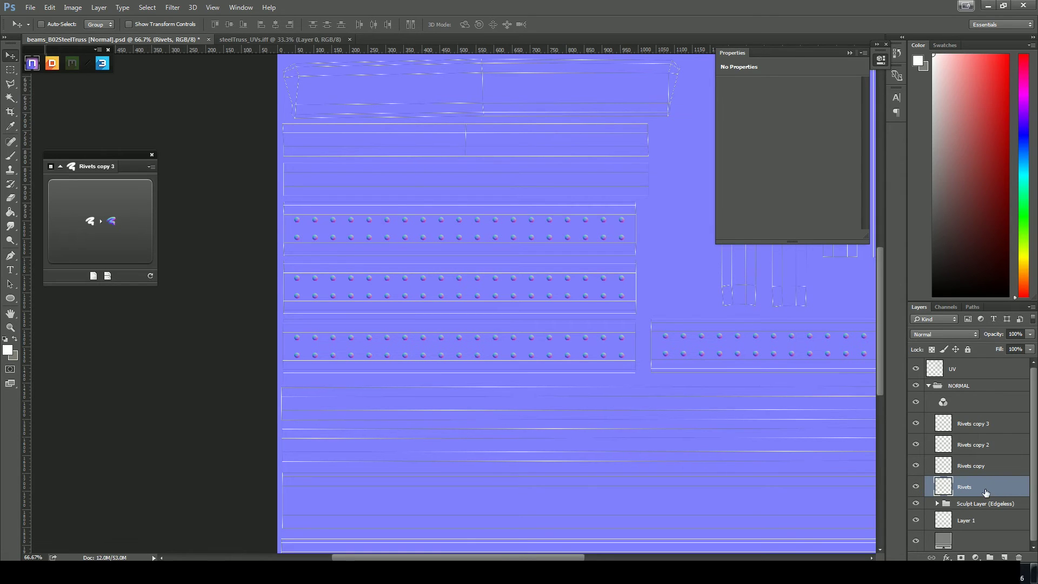
{"action": "left_click", "coordinate": [93, 277]}
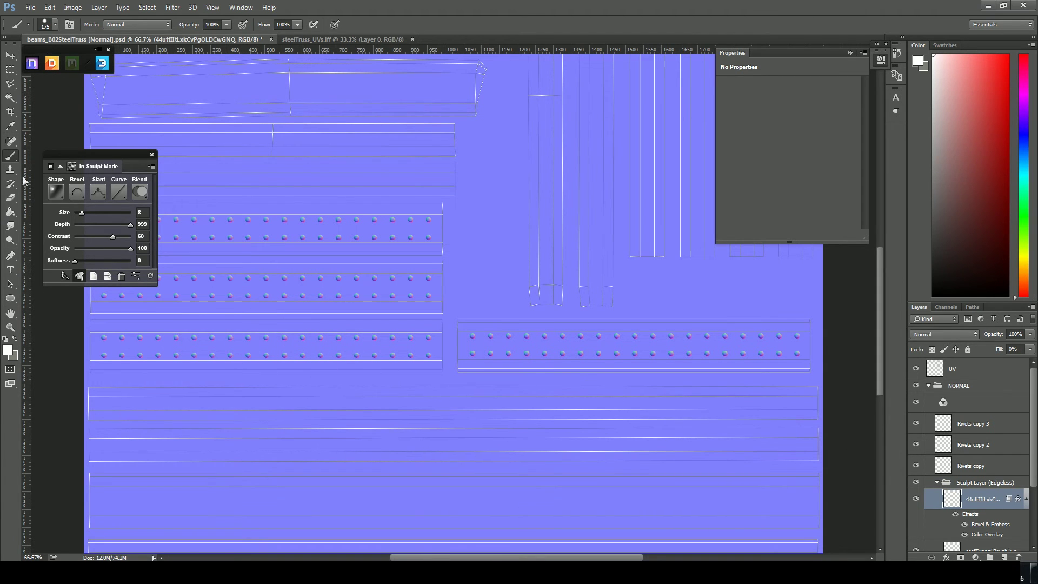
{"action": "left_click", "coordinate": [10, 70]}
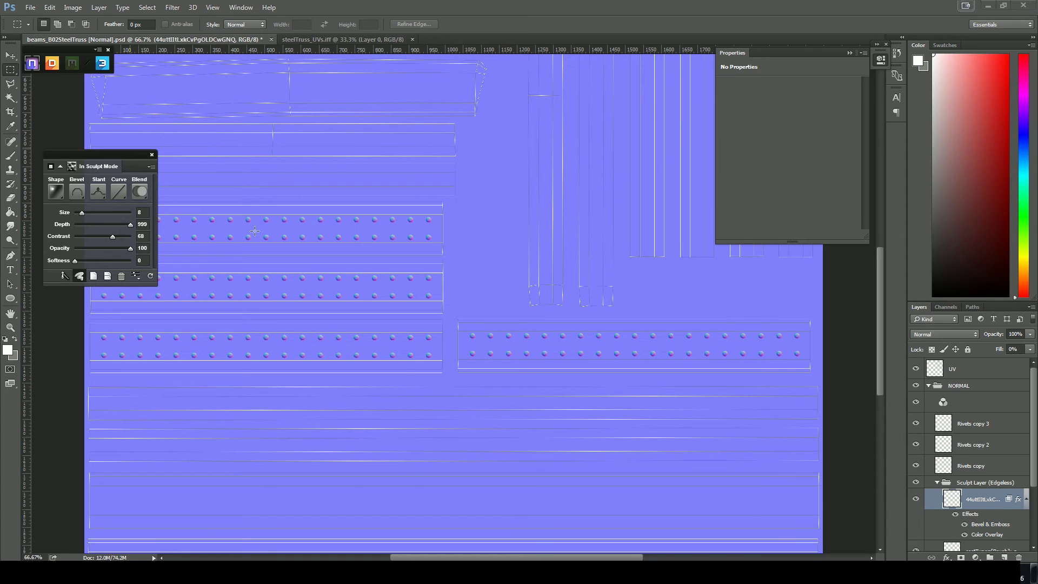
Step: At 100% zoom, sculpt a raised 940×31 px bar along the lower rivet row
{"action": "left_click_drag", "start_coordinate": [374, 366], "coordinate": [521, 366]}
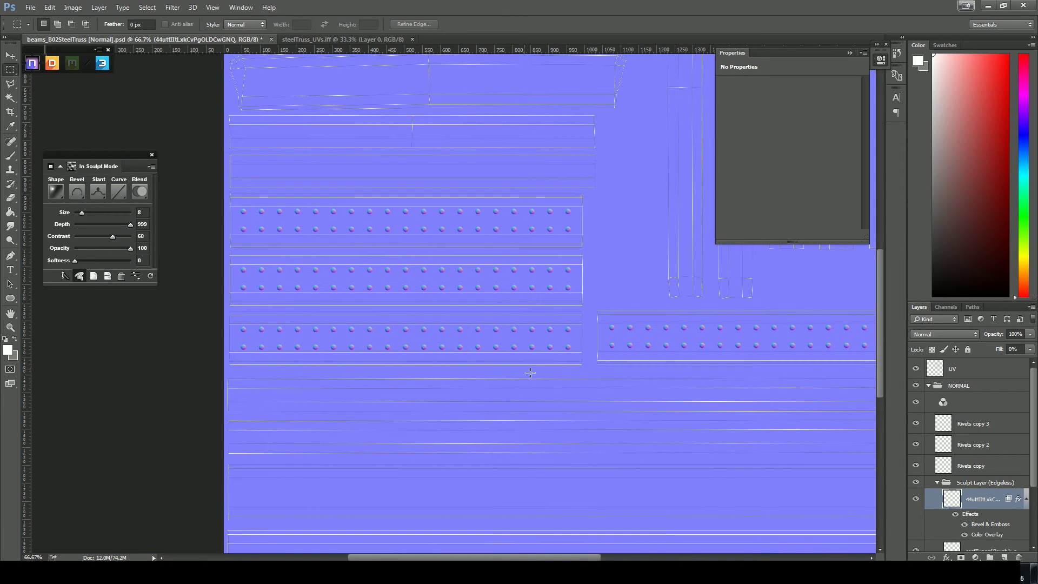
{"action": "key", "text": "ctrl+plus"}
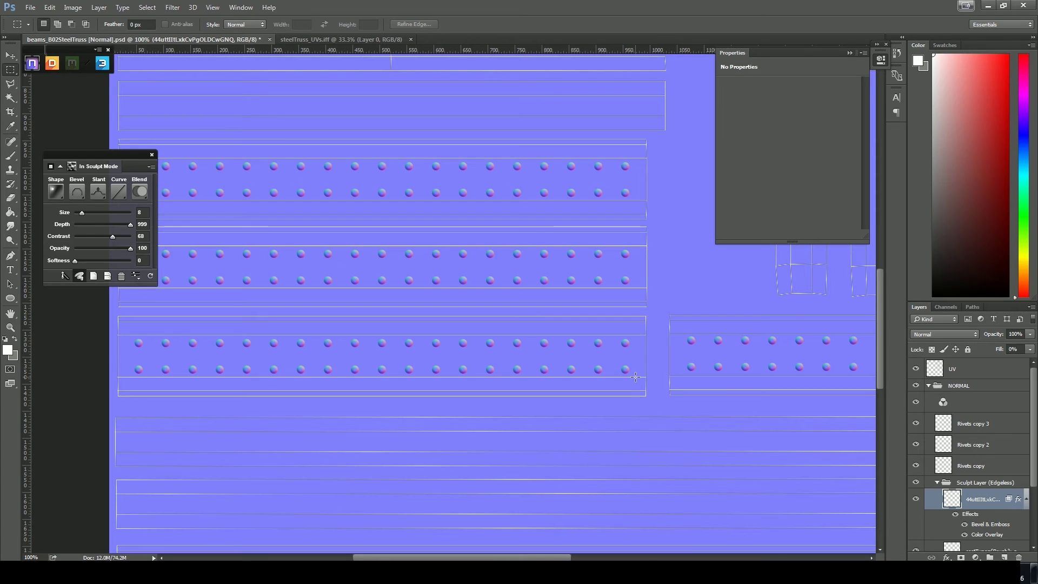
{"action": "left_click_drag", "start_coordinate": [636, 377], "coordinate": [127, 361]}
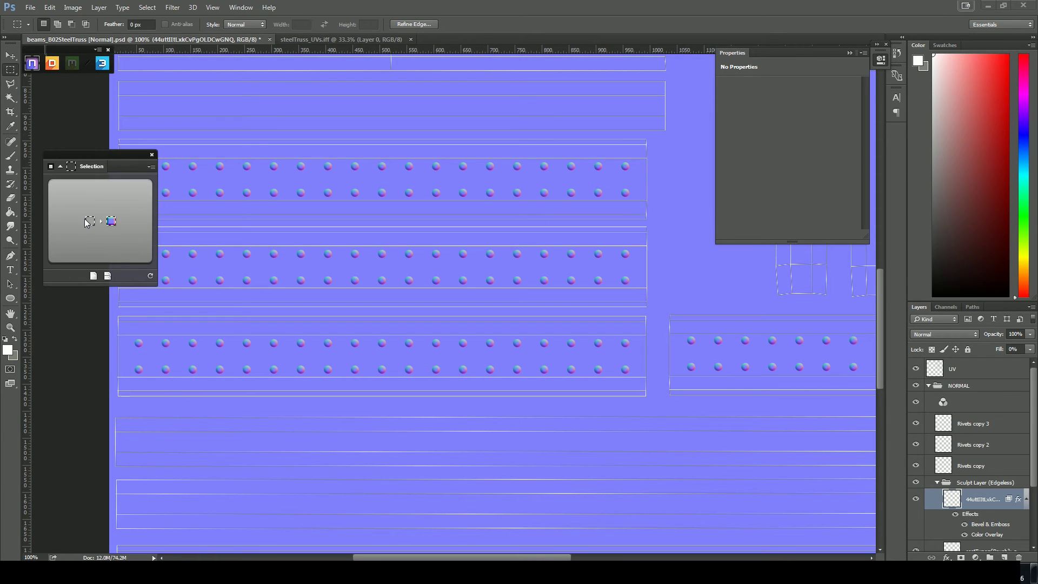
{"action": "left_click", "coordinate": [112, 220]}
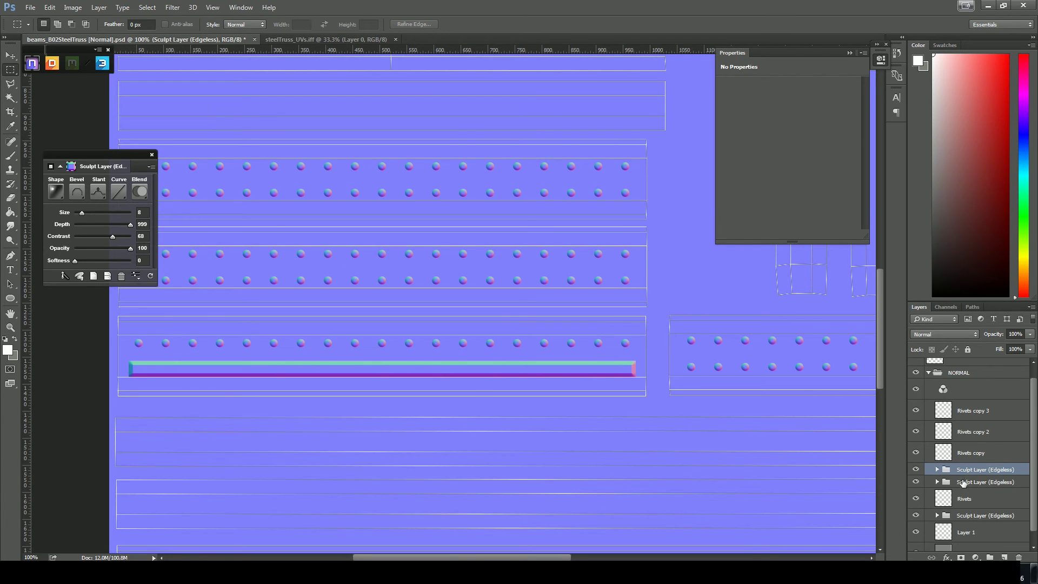
Step: Move the Rivets layer above the sculpt groups and lower the new bar's nDo Size to 2
{"action": "scroll", "coordinate": [1033, 447], "scroll_direction": "down", "scroll_amount": 1}
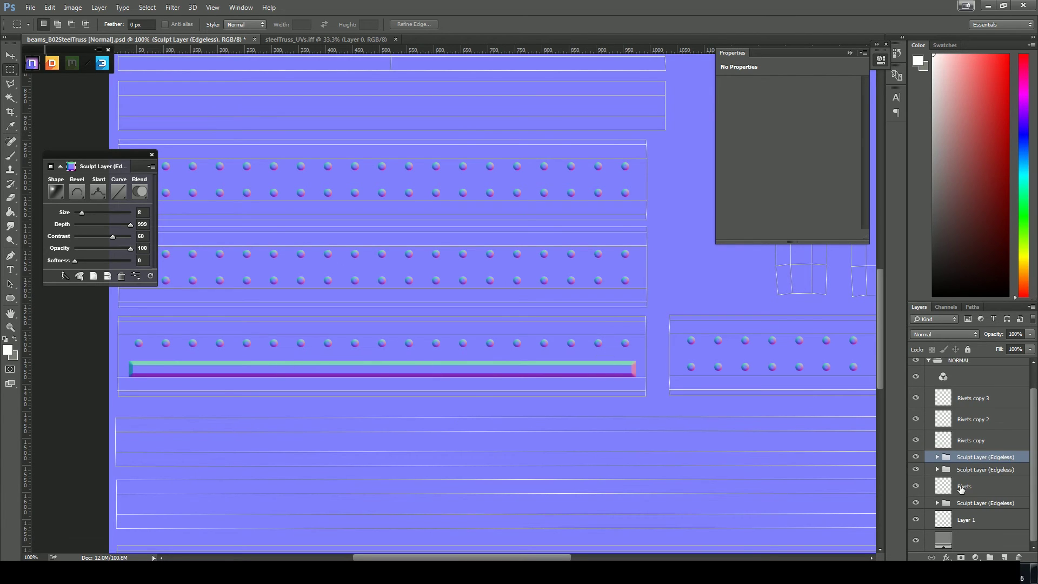
{"action": "left_click_drag", "start_coordinate": [963, 487], "coordinate": [969, 454]}
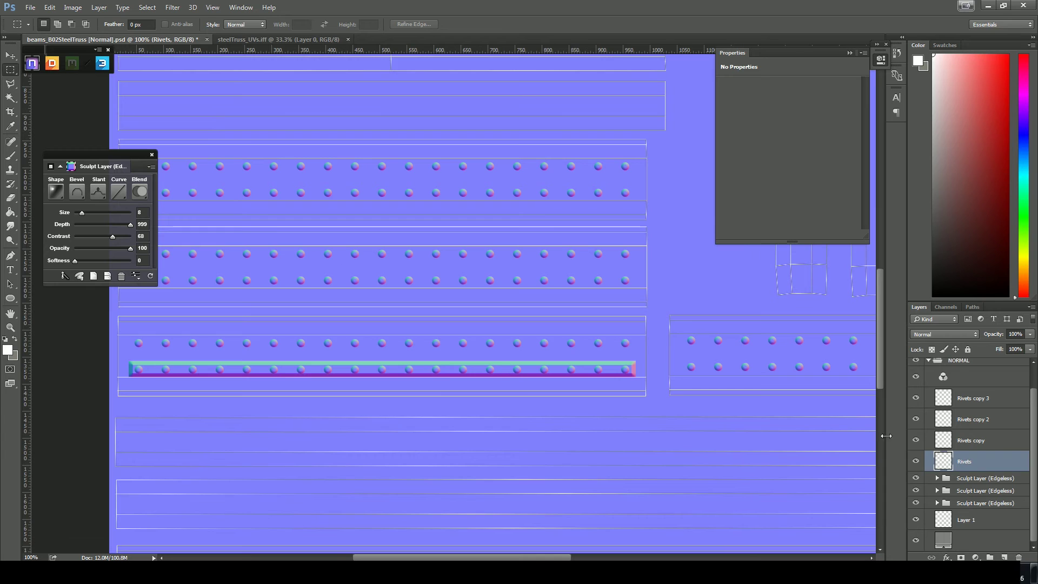
{"action": "left_click", "coordinate": [973, 479]}
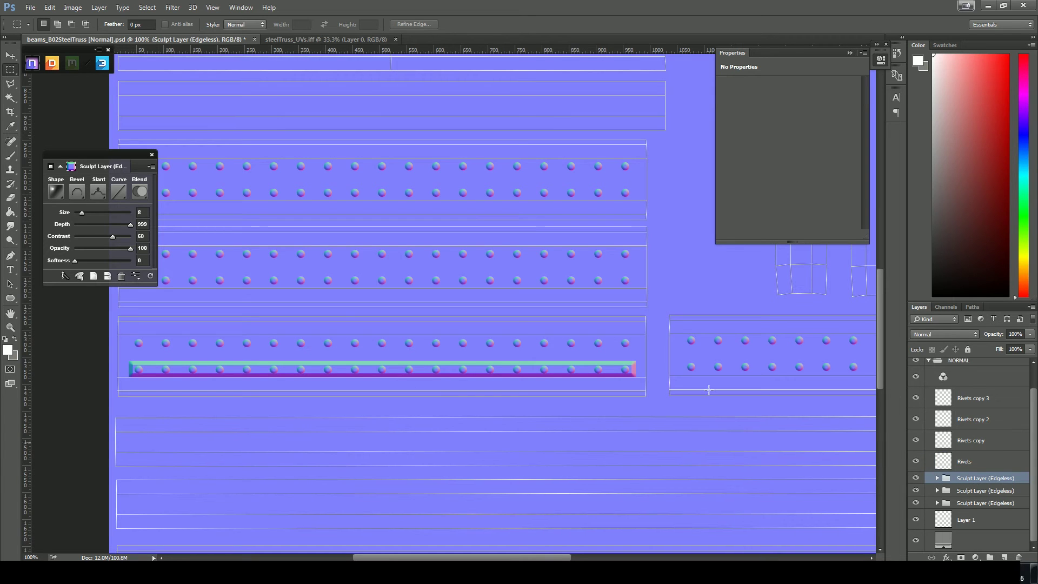
{"action": "left_click_drag", "start_coordinate": [81, 213], "coordinate": [79, 214]}
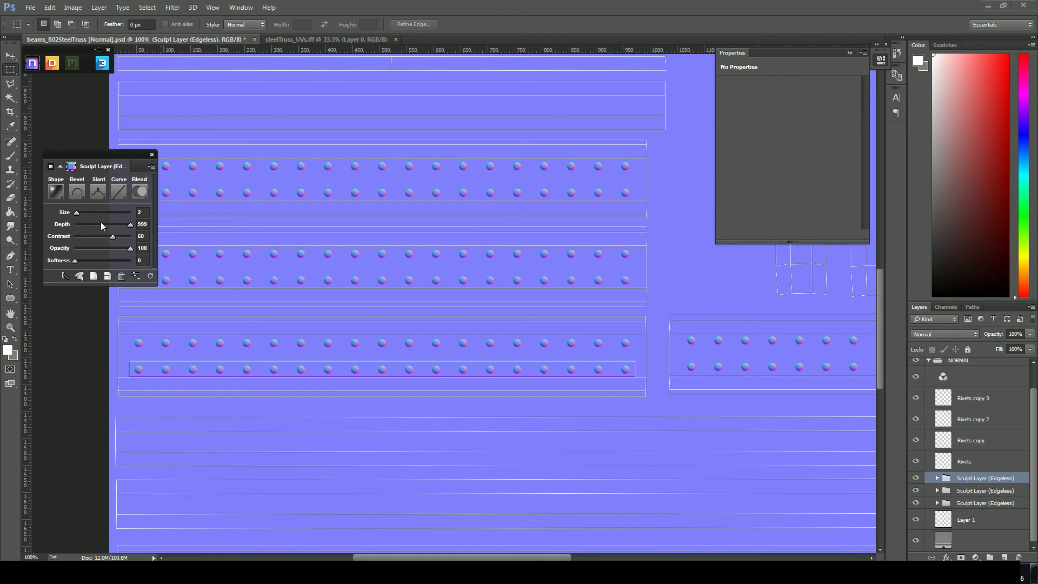
Step: Duplicate the sculpt group, move the copy up onto the upper rivet row, and hide the UV guides
{"action": "right_click", "coordinate": [968, 486]}
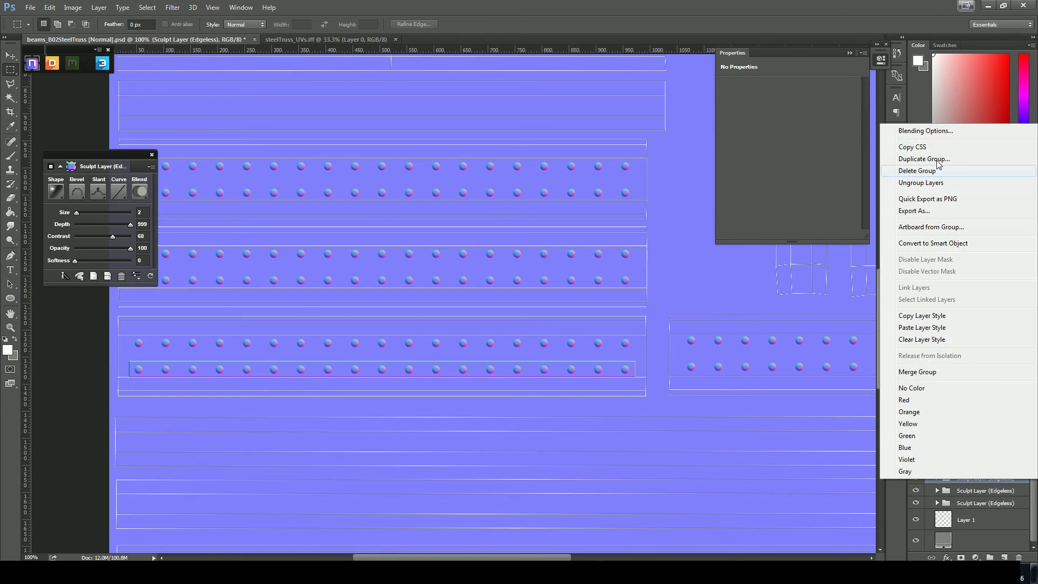
{"action": "left_click", "coordinate": [952, 158]}
{"action": "left_click", "coordinate": [614, 178]}
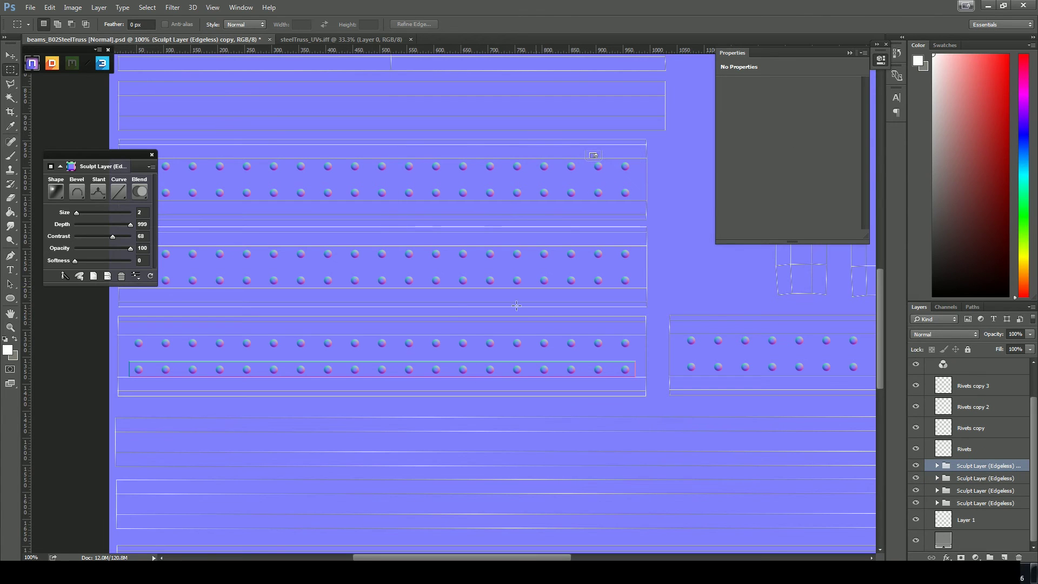
{"action": "key", "text": "v"}
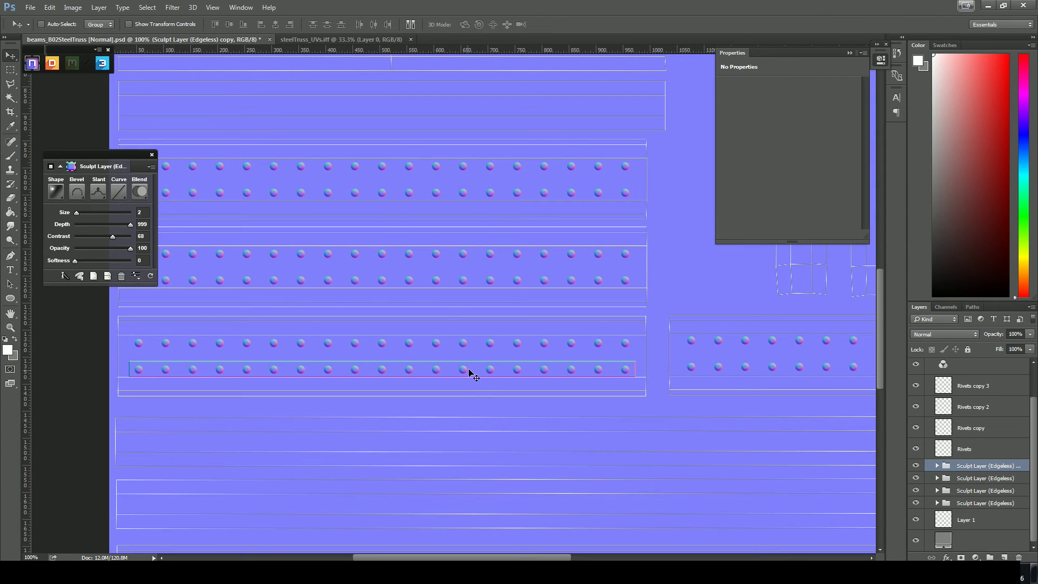
{"action": "left_click_drag", "start_coordinate": [469, 371], "coordinate": [476, 348]}
{"action": "scroll", "coordinate": [1025, 396], "scroll_direction": "up", "scroll_amount": 2}
{"action": "left_click", "coordinate": [915, 368]}
{"action": "key", "text": "w"}
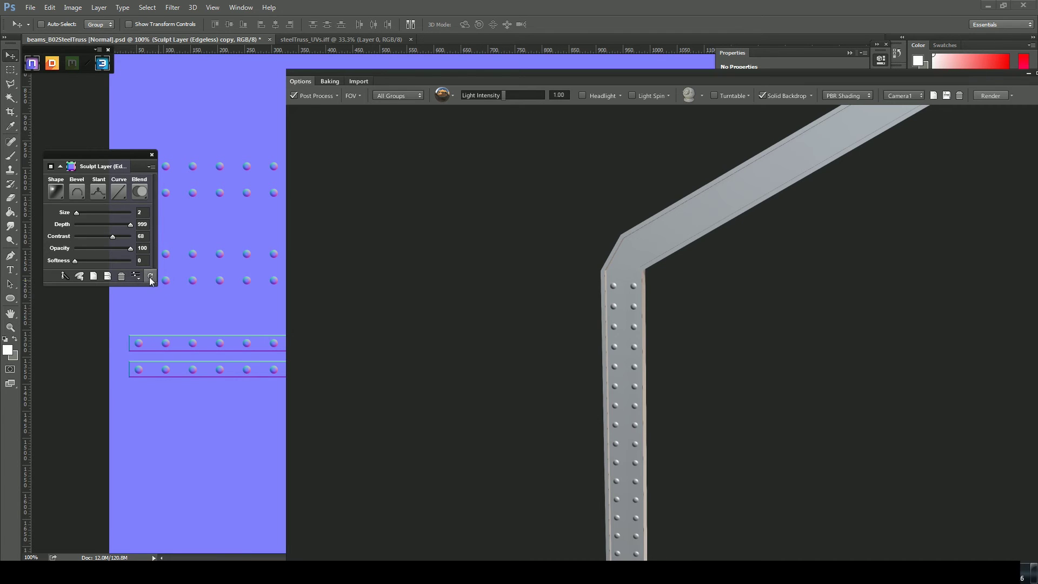
{"action": "left_click_drag", "start_coordinate": [937, 335], "coordinate": [799, 409]}
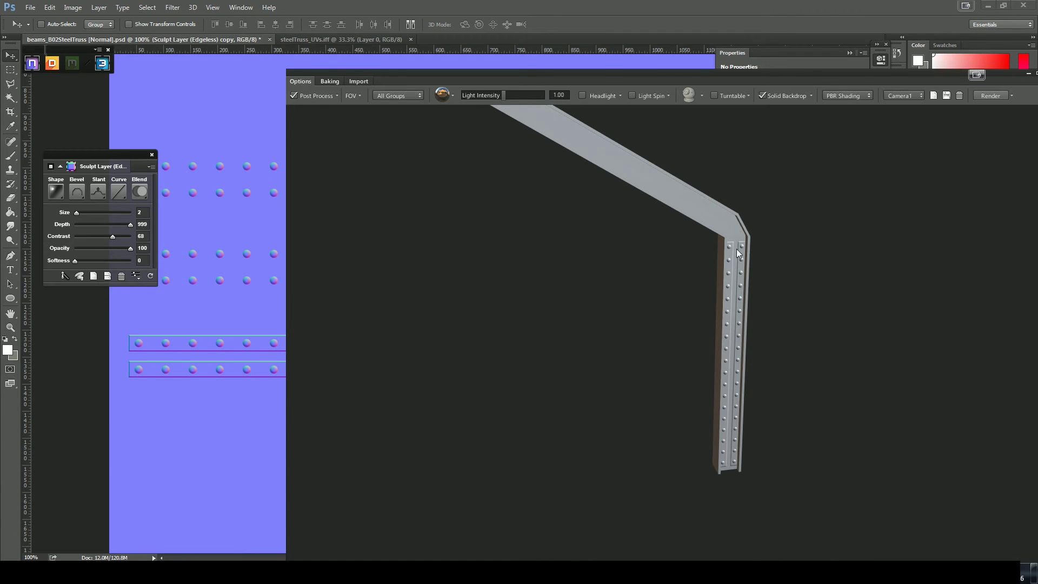
{"action": "left_click_drag", "start_coordinate": [818, 414], "coordinate": [870, 125]}
Step: Close the 3D preview and merge the four edgeless sculpt groups into one layer
{"action": "left_click", "coordinate": [105, 63]}
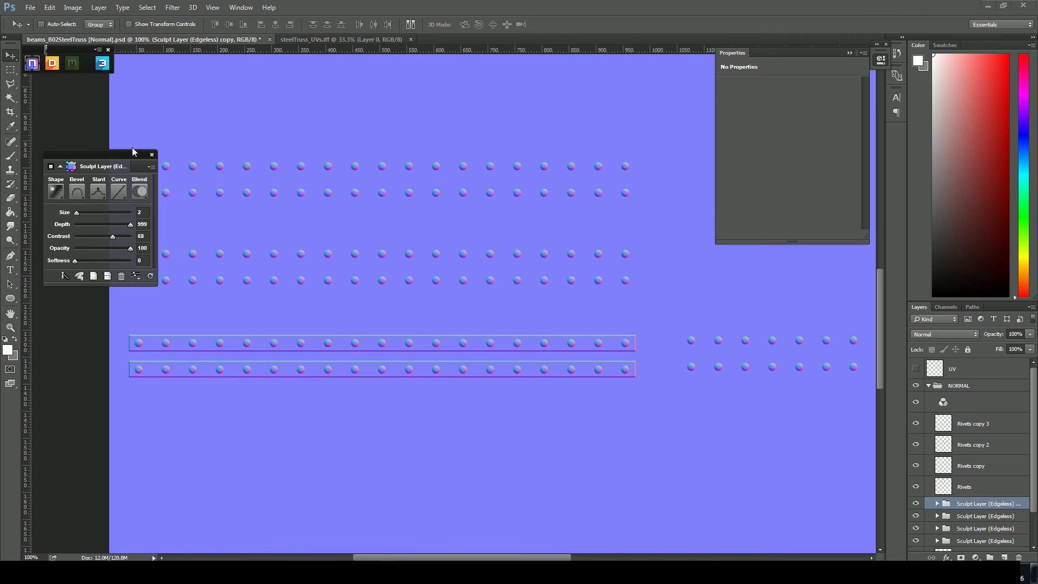
{"action": "left_click_drag", "start_coordinate": [149, 156], "coordinate": [94, 122]}
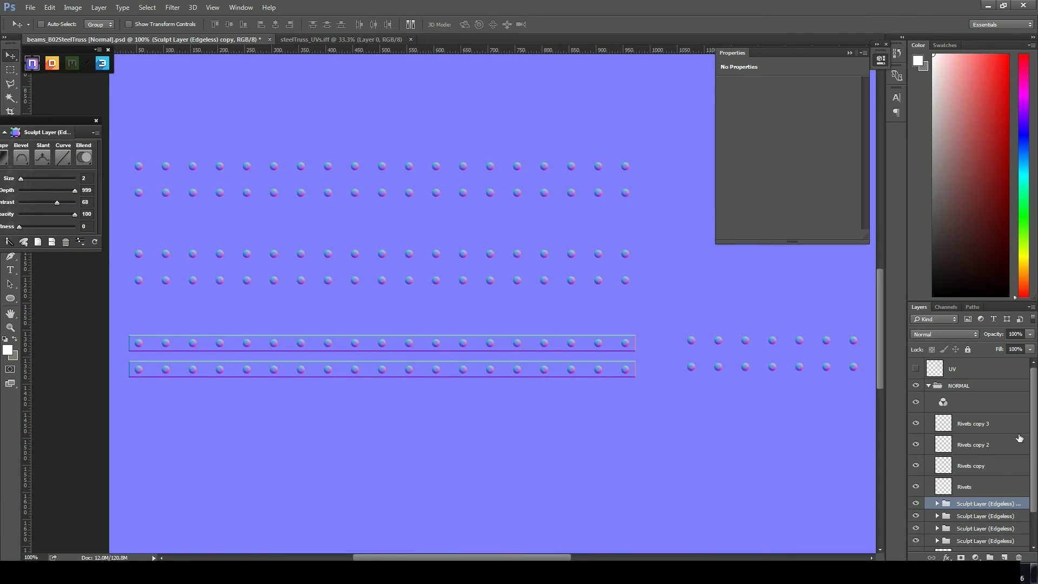
{"action": "scroll", "coordinate": [1000, 449], "scroll_direction": "down", "scroll_amount": 2}
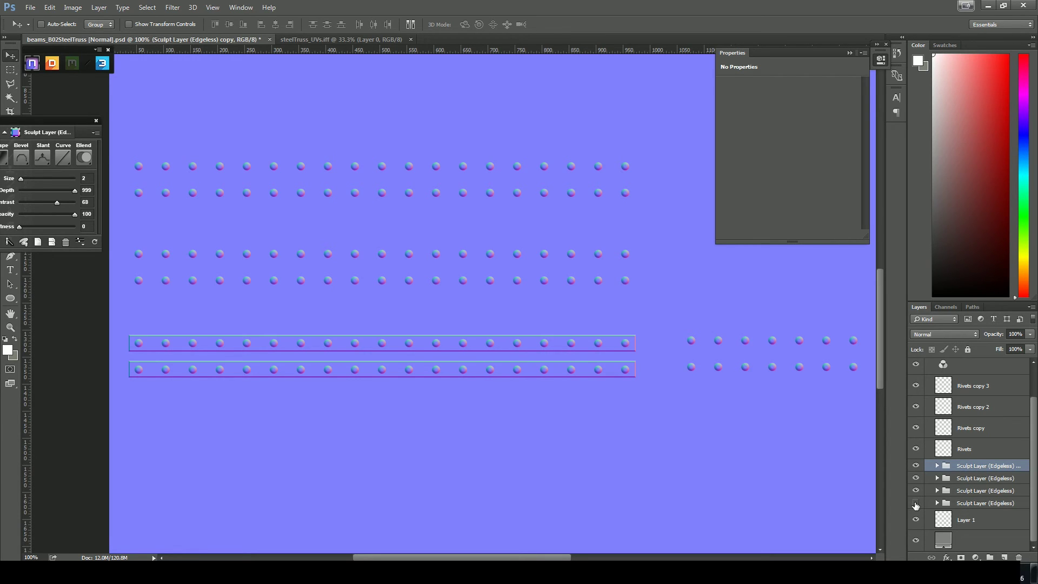
{"action": "left_click", "coordinate": [975, 504], "text": "shift"}
{"action": "right_click", "coordinate": [985, 486]}
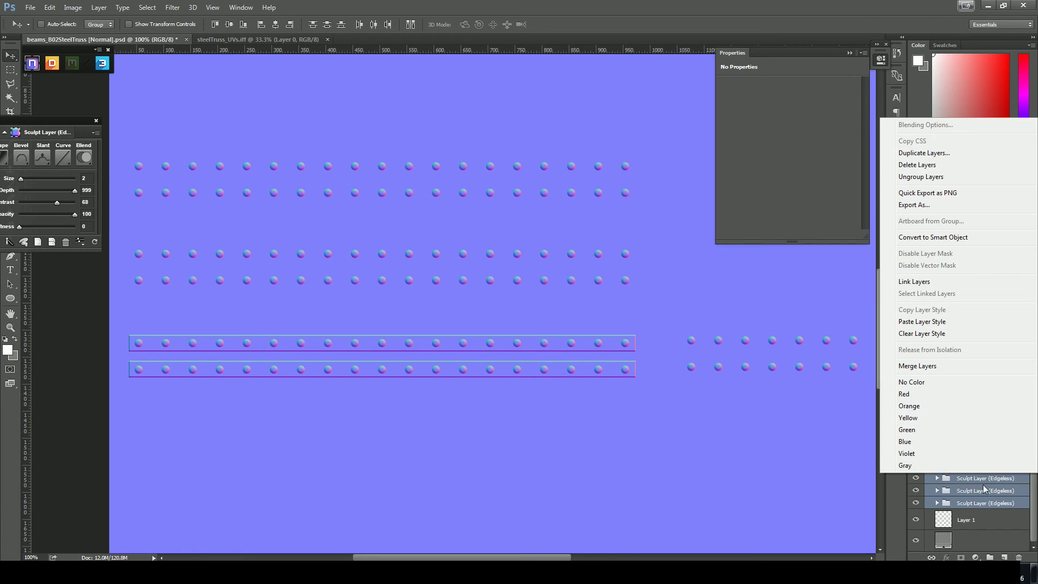
{"action": "left_click", "coordinate": [934, 366]}
Step: Toggle the merged sculpt layer to compare it, then show the UV outlines again
{"action": "left_click", "coordinate": [917, 500]}
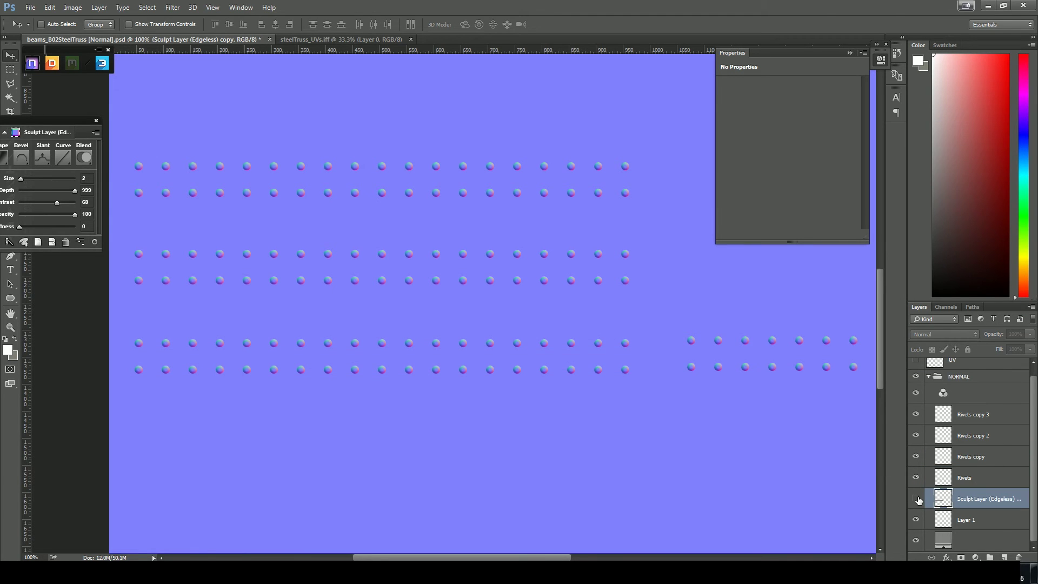
{"action": "left_click", "coordinate": [917, 499]}
{"action": "right_click", "coordinate": [1007, 501]}
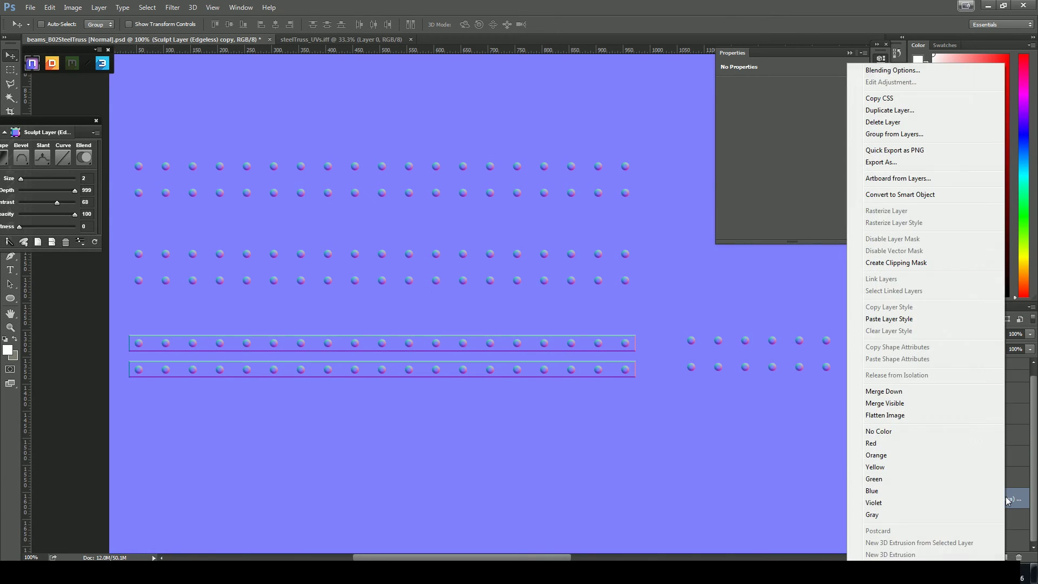
{"action": "key", "text": "Escape"}
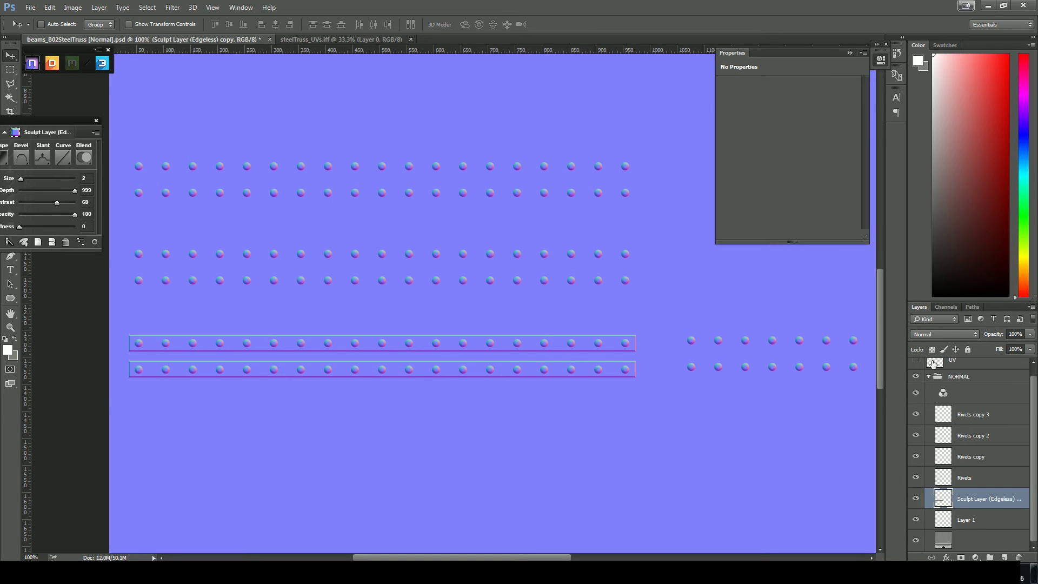
{"action": "left_click", "coordinate": [917, 361]}
{"action": "right_click", "coordinate": [993, 496]}
Step: Make two copies of the sculpt layer and move them onto the other rivet rows
{"action": "left_click", "coordinate": [887, 111]}
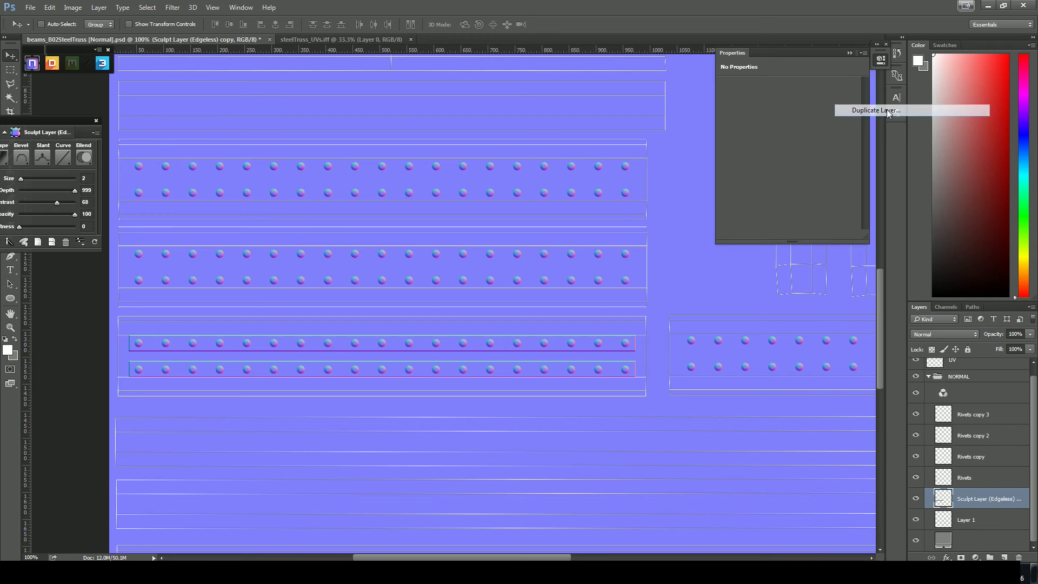
{"action": "left_click", "coordinate": [614, 176]}
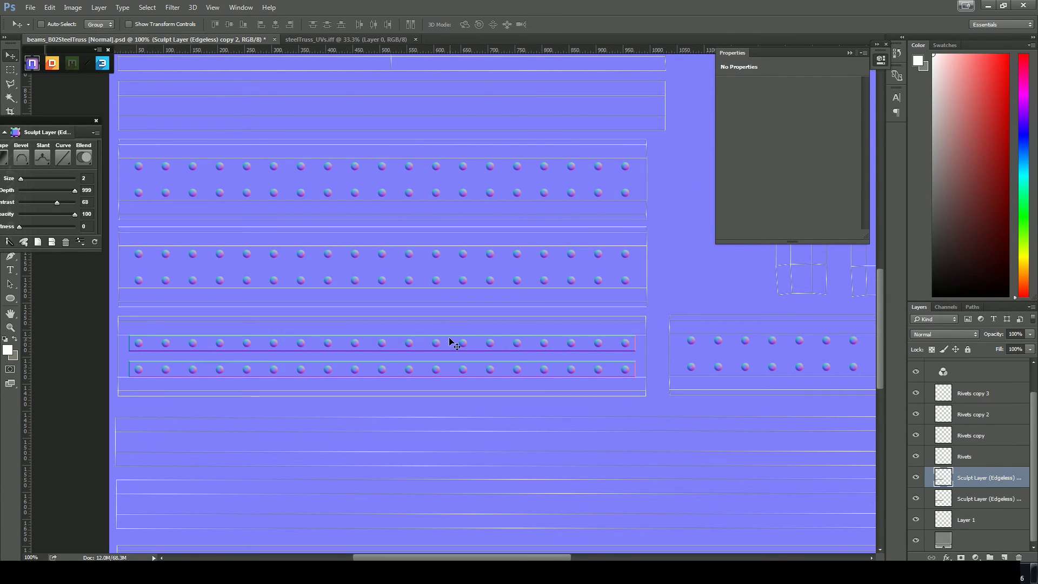
{"action": "left_click_drag", "start_coordinate": [452, 339], "coordinate": [461, 253]}
{"action": "right_click", "coordinate": [989, 479]}
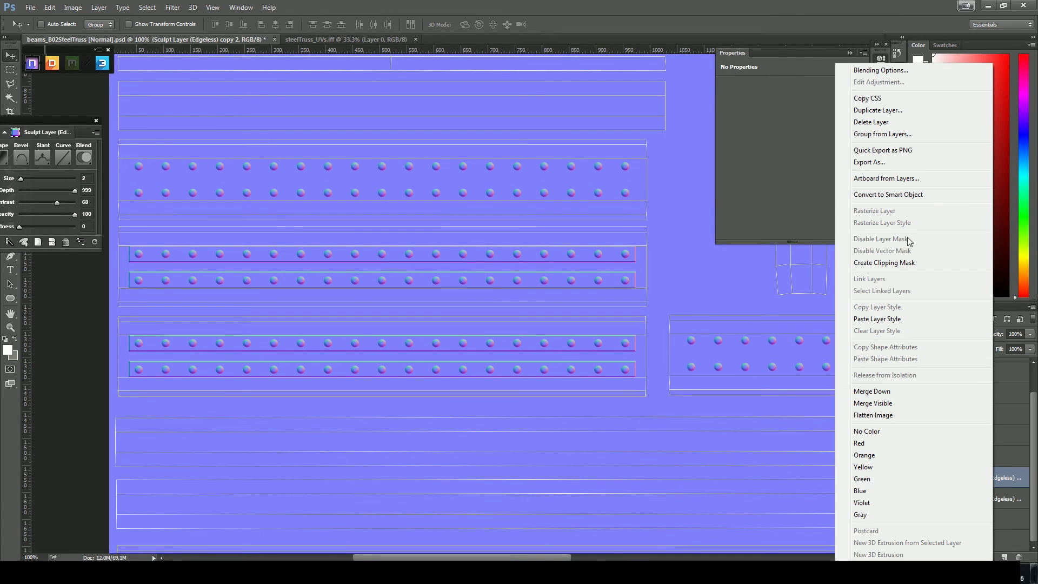
{"action": "left_click", "coordinate": [884, 111]}
{"action": "left_click", "coordinate": [611, 176]}
{"action": "left_click_drag", "start_coordinate": [511, 263], "coordinate": [556, 322]}
Step: Add a fourth sculpt layer copy, hide the UV outlines and open the 3D preview
{"action": "right_click", "coordinate": [990, 456]}
{"action": "left_click", "coordinate": [884, 111]}
{"action": "key", "text": "Return"}
{"action": "scroll", "coordinate": [973, 433], "scroll_direction": "up", "scroll_amount": 3}
{"action": "left_click", "coordinate": [916, 369]}
{"action": "left_click", "coordinate": [102, 64]}
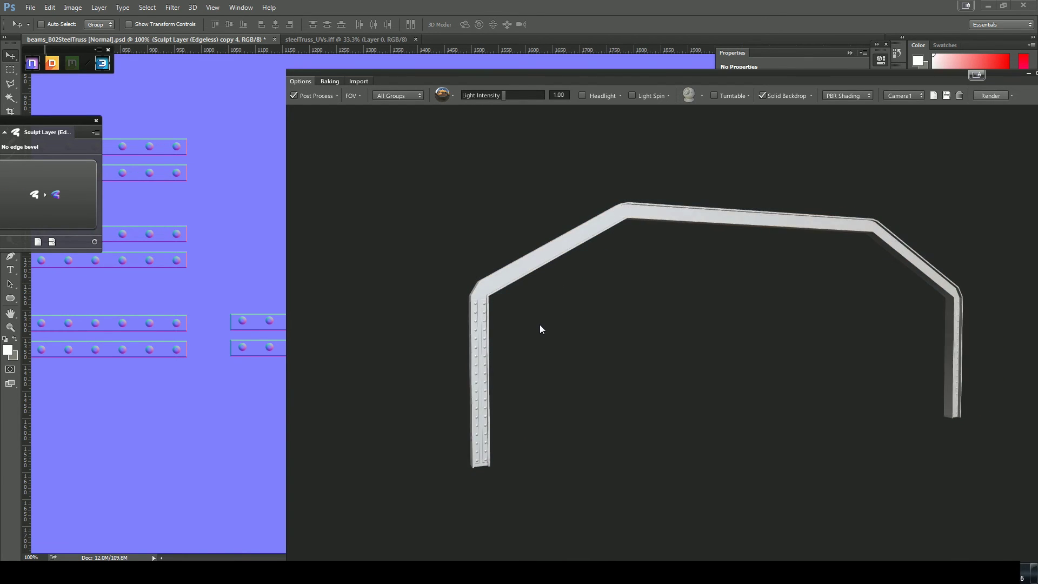
Step: Orbit the riveted beam in the 3D preview to a straight-on view, then close the preview
{"action": "scroll", "coordinate": [586, 373], "scroll_direction": "up", "scroll_amount": 4}
{"action": "left_click_drag", "start_coordinate": [728, 368], "coordinate": [719, 395]}
{"action": "scroll", "coordinate": [660, 373], "scroll_direction": "down", "scroll_amount": 5}
{"action": "left_click_drag", "start_coordinate": [606, 357], "coordinate": [693, 377]}
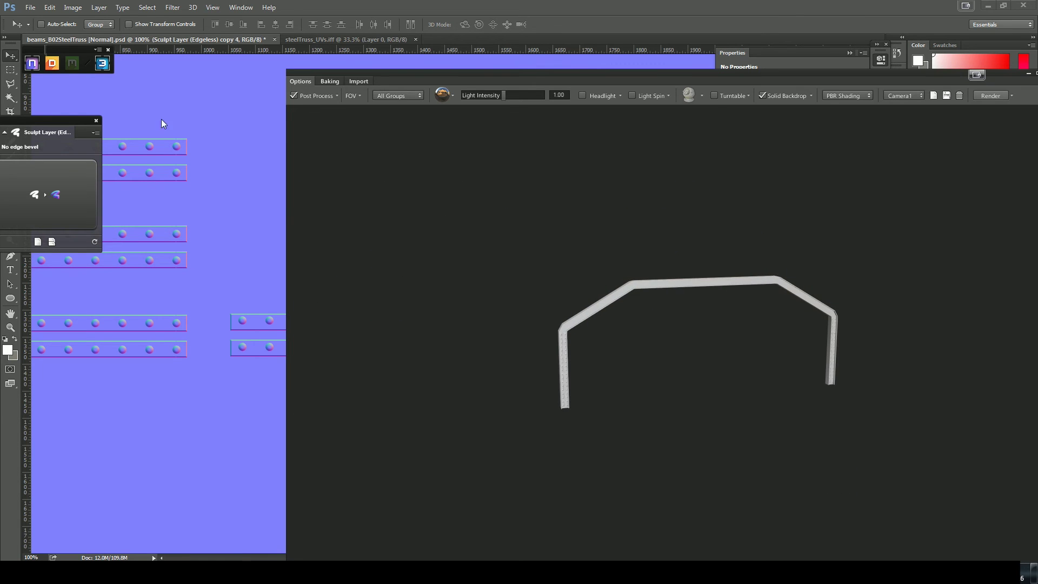
{"action": "left_click", "coordinate": [103, 64]}
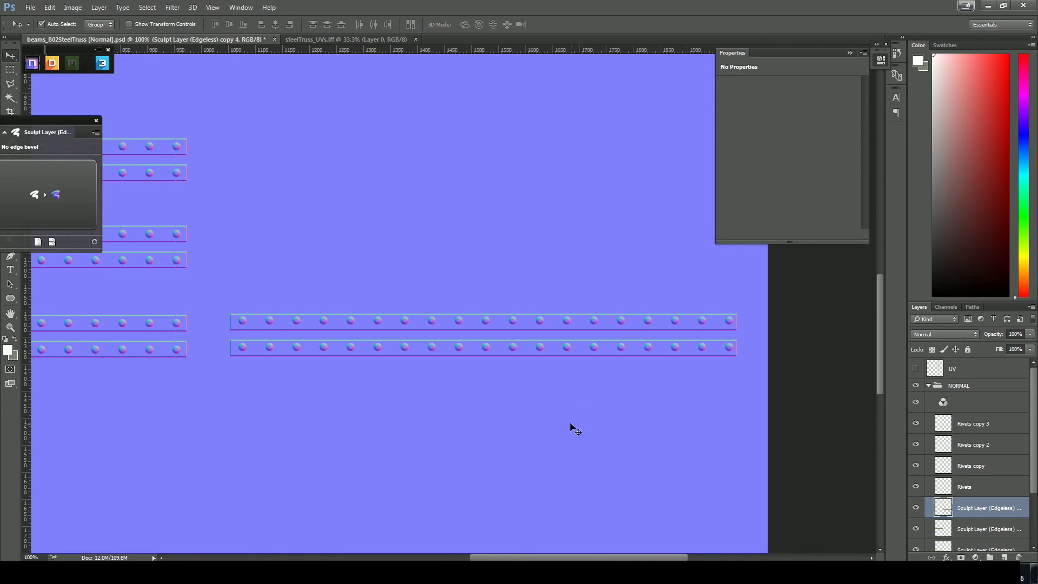
Step: Zoom and pan the normal-map canvas to review the rivet strips, ending on the whole map
{"action": "key", "text": "ctrl+minus"}
{"action": "left_click_drag", "start_coordinate": [430, 219], "coordinate": [546, 286]}
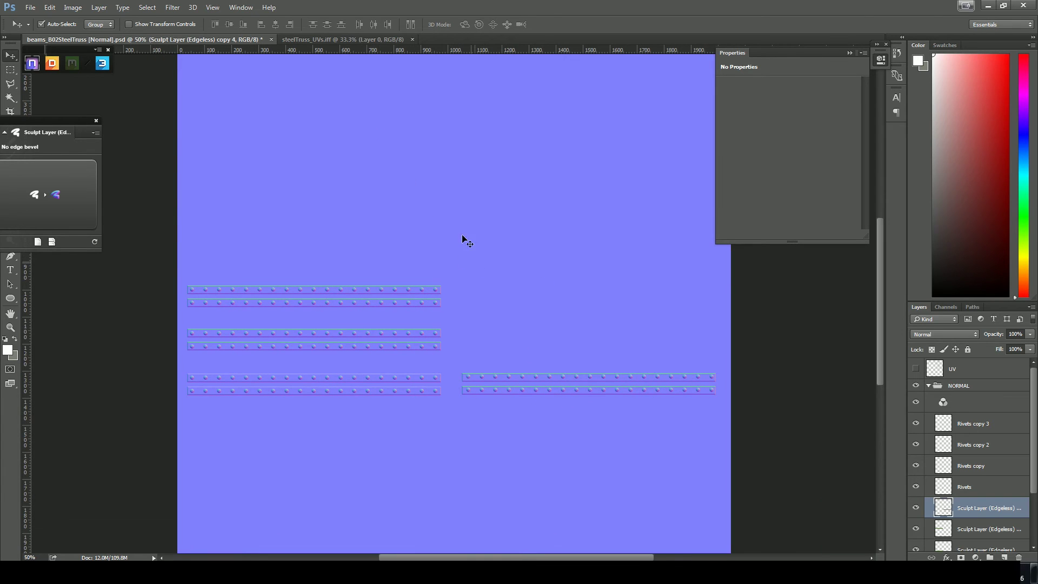
{"action": "key", "text": "ctrl+minus"}
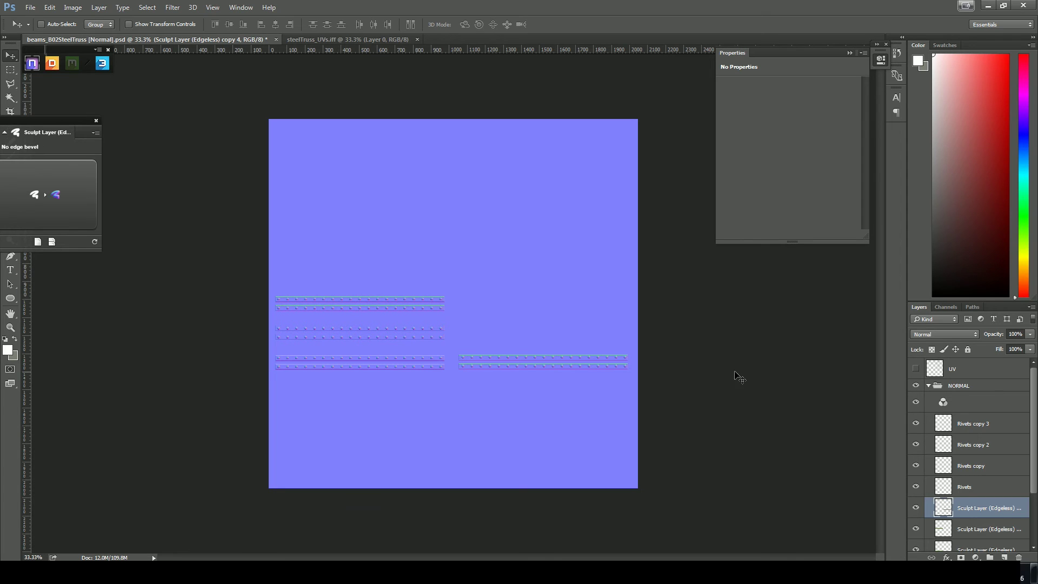
{"action": "key", "text": "ctrl+plus"}
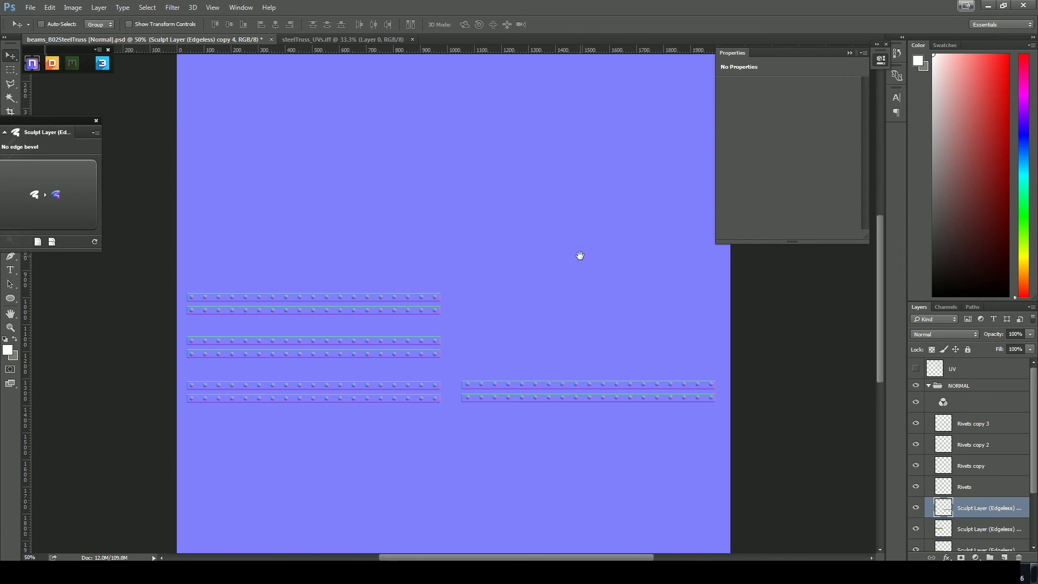
{"action": "left_click_drag", "start_coordinate": [578, 255], "coordinate": [640, 308]}
{"action": "key", "text": "ctrl+plus"}
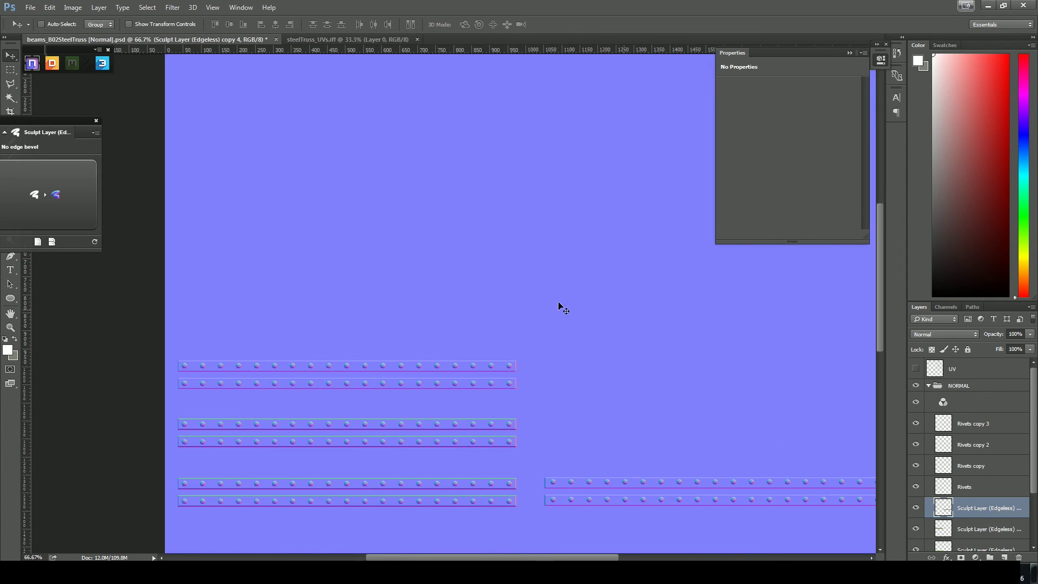
{"action": "key", "text": "ctrl+minus"}
{"action": "key", "text": "ctrl+minus"}
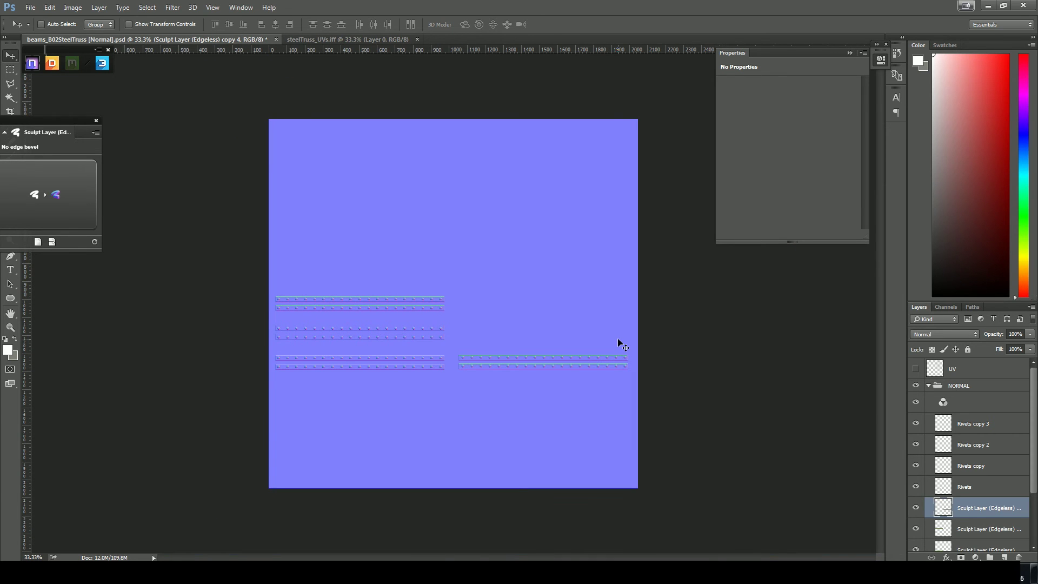
Step: Switch to the damaged_metal.bmp texture and view it whole
{"action": "left_click", "coordinate": [254, 39]}
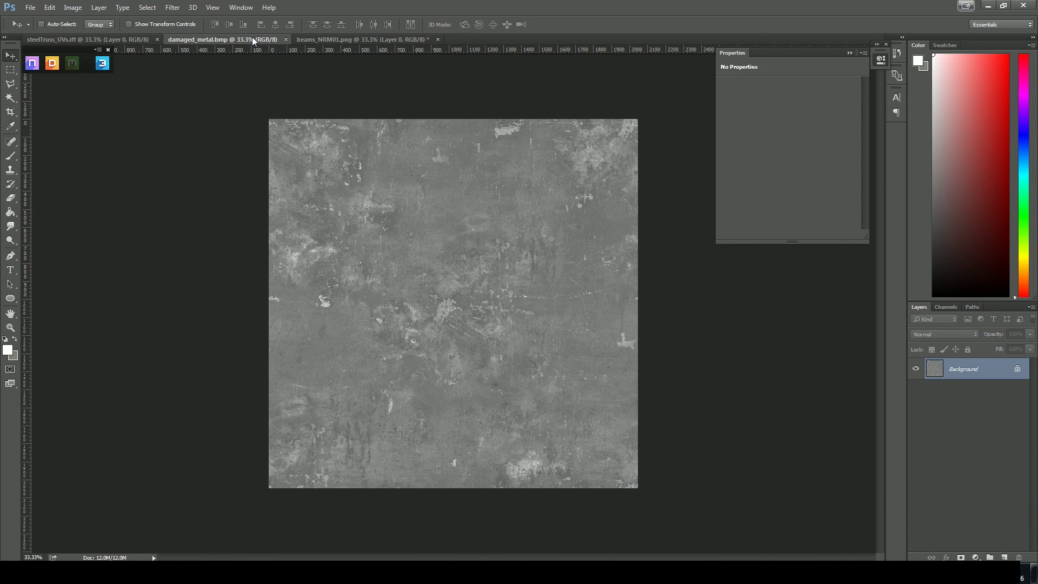
{"action": "key", "text": "ctrl+plus"}
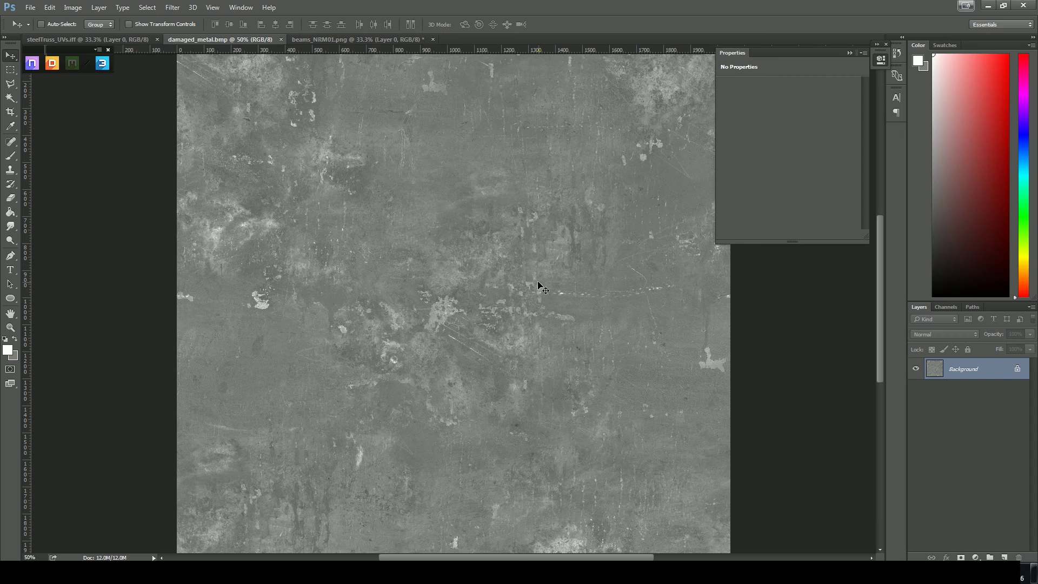
{"action": "key", "text": "ctrl+minus"}
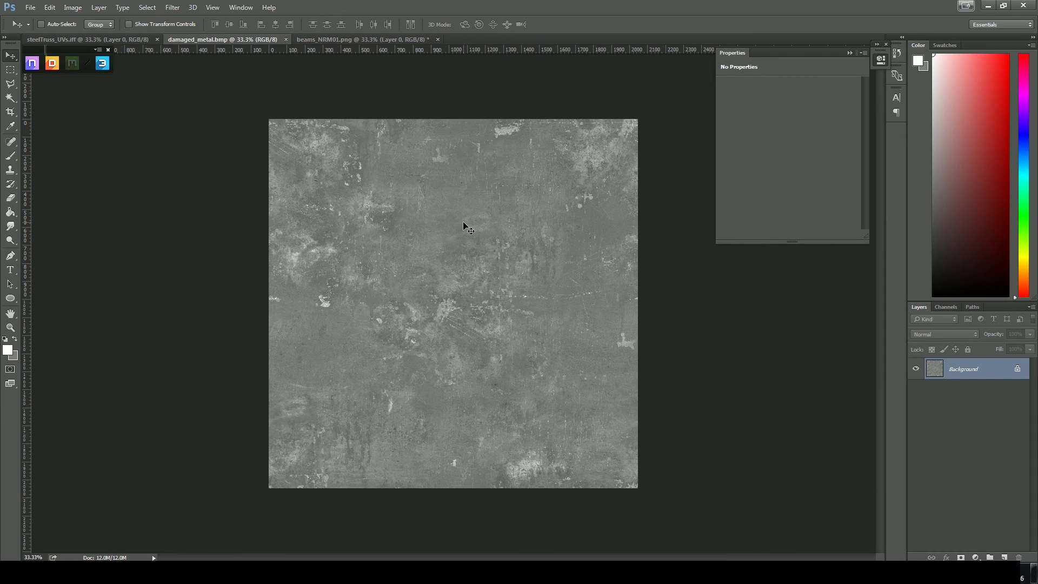
Step: Generate a normal map from it with nDo's Standard Metal Photo-Normal preset on the active document
{"action": "left_click", "coordinate": [32, 64]}
{"action": "left_click_drag", "start_coordinate": [350, 280], "coordinate": [185, 240]}
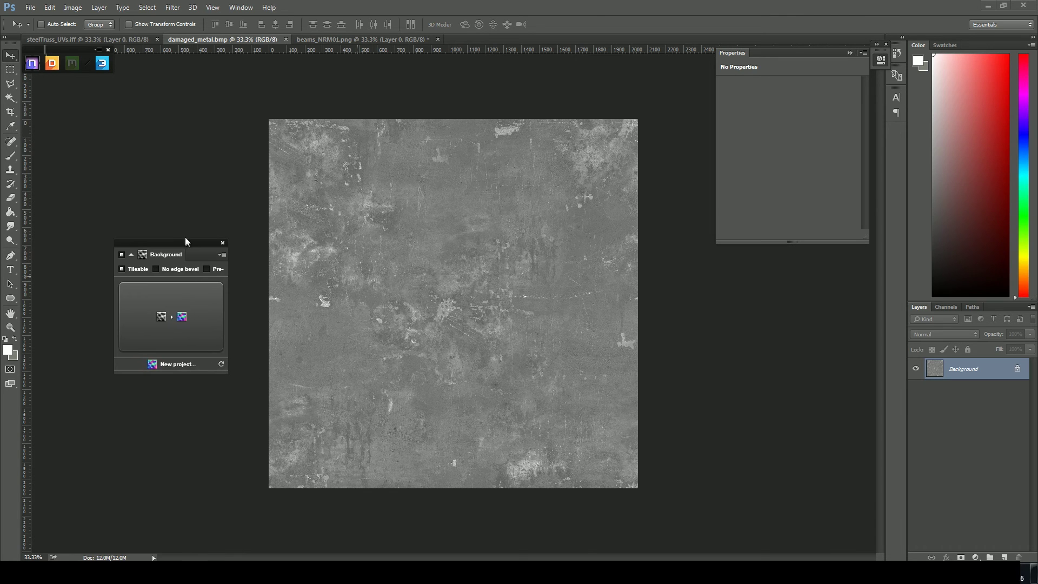
{"action": "left_click", "coordinate": [222, 256]}
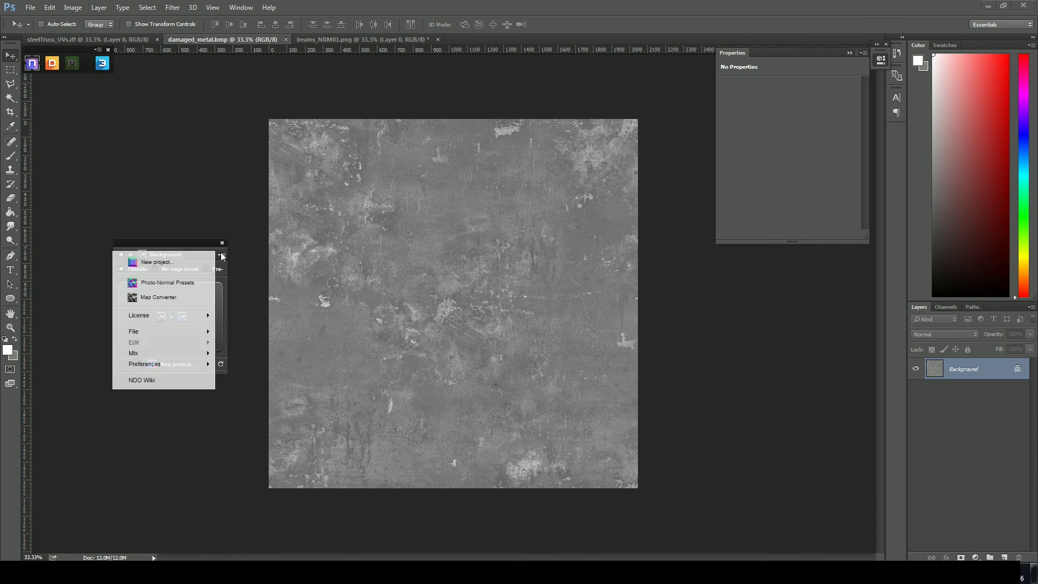
{"action": "left_click", "coordinate": [168, 283]}
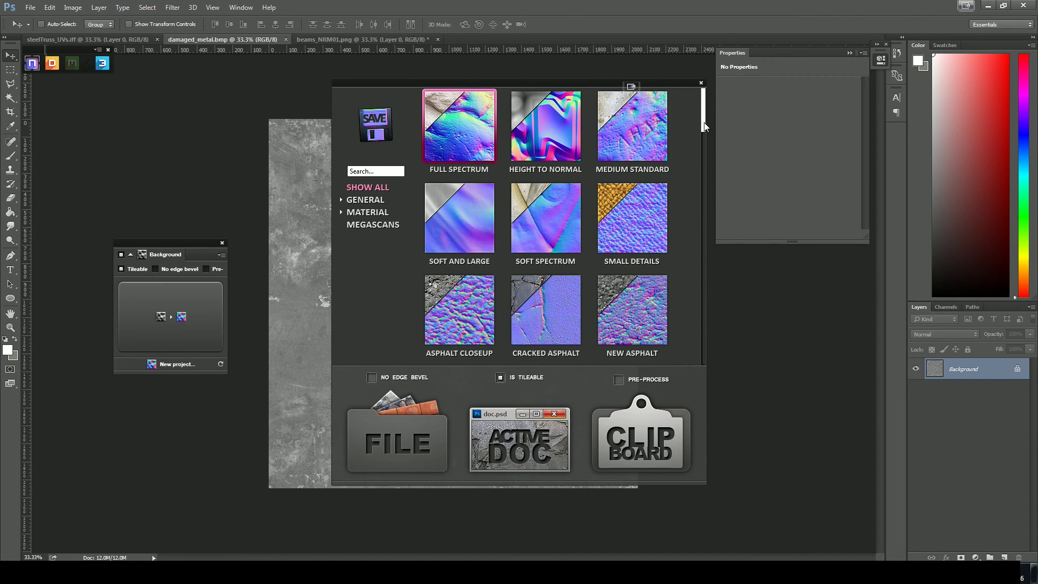
{"action": "left_click_drag", "start_coordinate": [705, 126], "coordinate": [687, 280]}
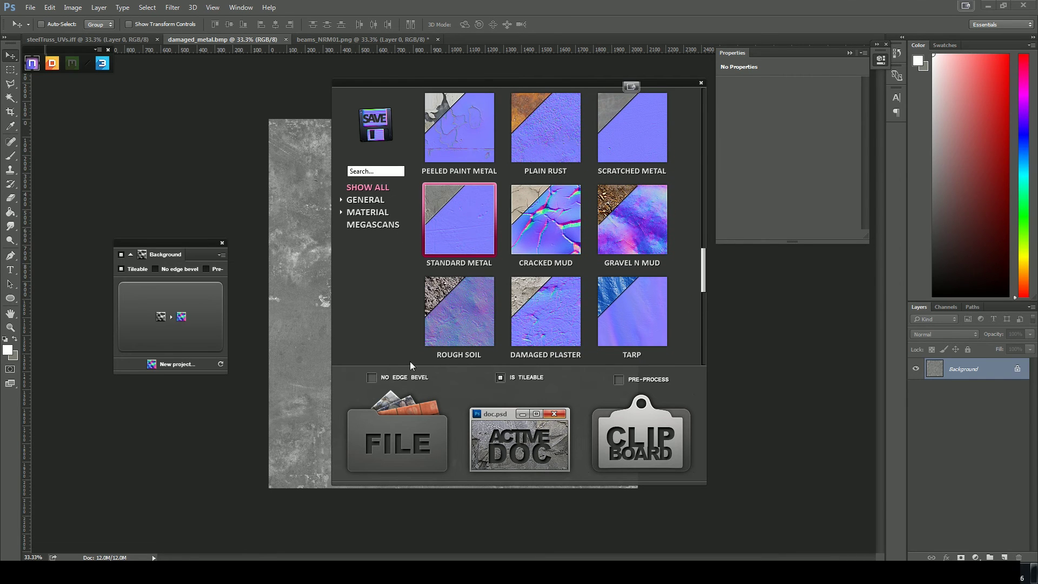
{"action": "left_click", "coordinate": [514, 439]}
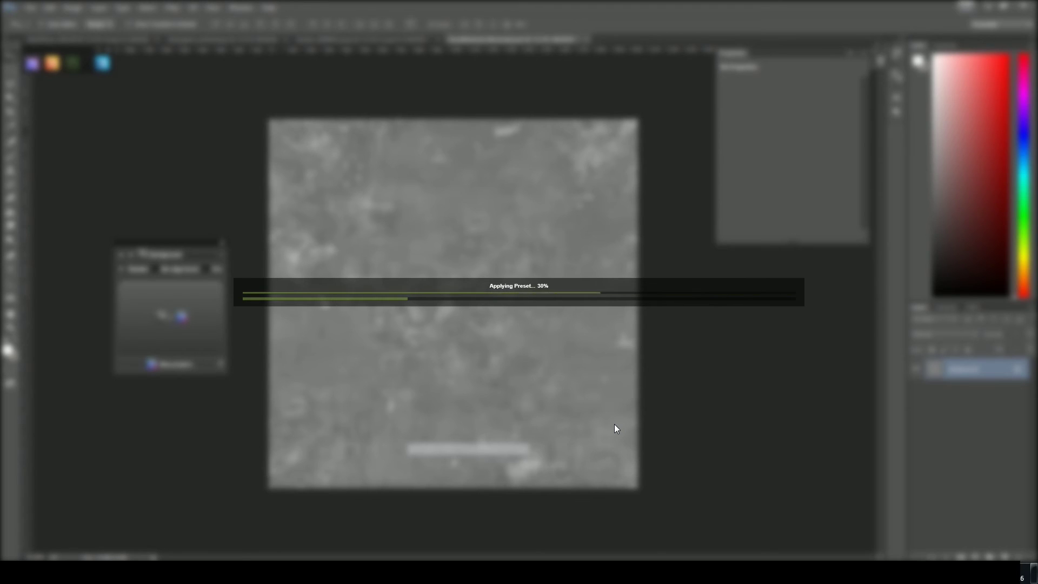
Step: Inspect the generated metal normal map, then select the whole canvas and flatten the image
{"action": "key", "text": "ctrl+plus"}
{"action": "key", "text": "ctrl+plus"}
{"action": "key", "text": "ctrl+plus"}
{"action": "key", "text": "ctrl+plus"}
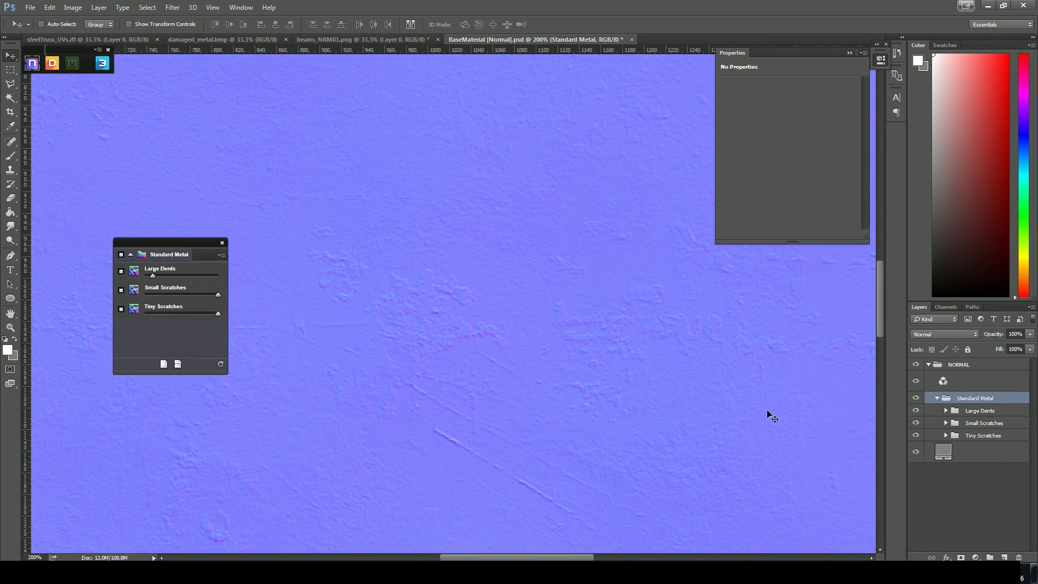
{"action": "key", "text": "ctrl+minus"}
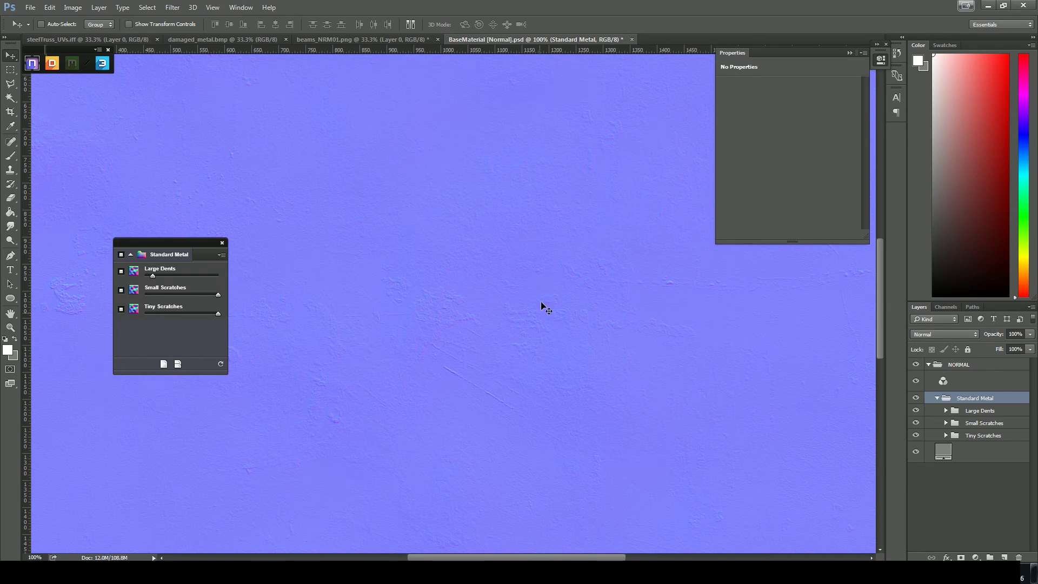
{"action": "key", "text": "ctrl+minus"}
{"action": "key", "text": "ctrl+minus"}
{"action": "key", "text": "ctrl+minus"}
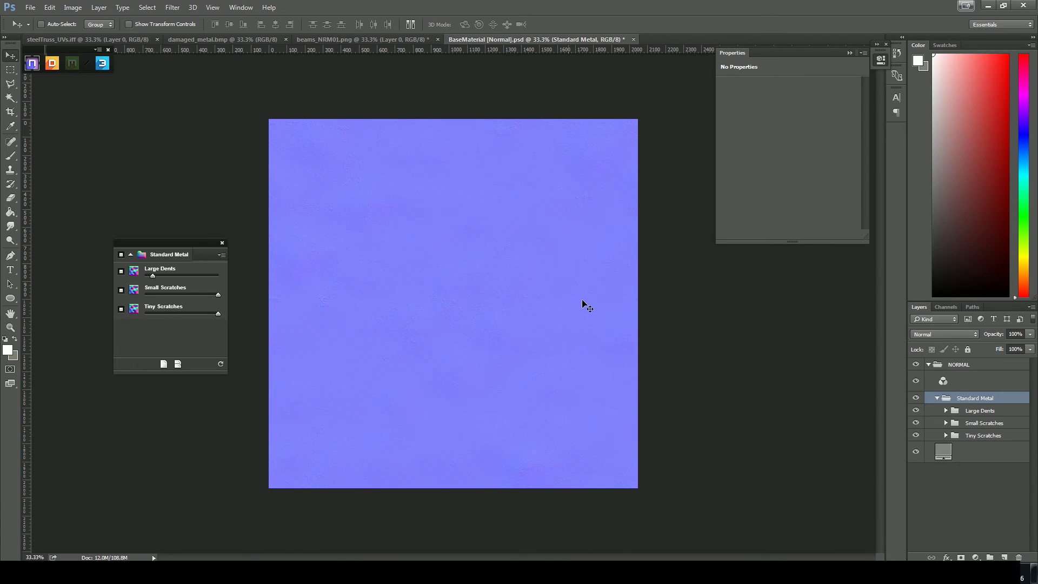
{"action": "key", "text": "m"}
{"action": "left_click_drag", "start_coordinate": [668, 97], "coordinate": [197, 549]}
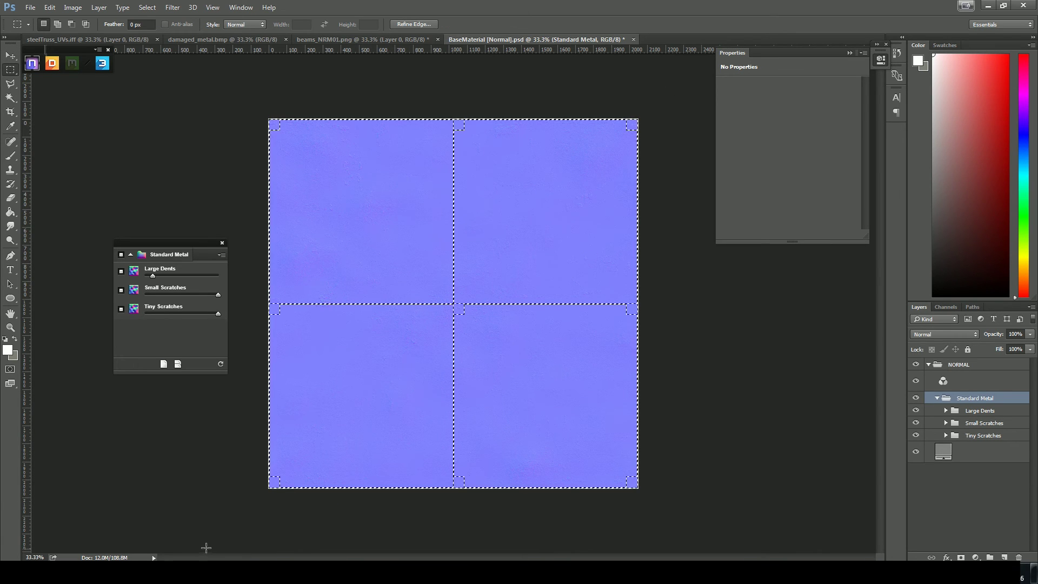
{"action": "left_click", "coordinate": [99, 7]}
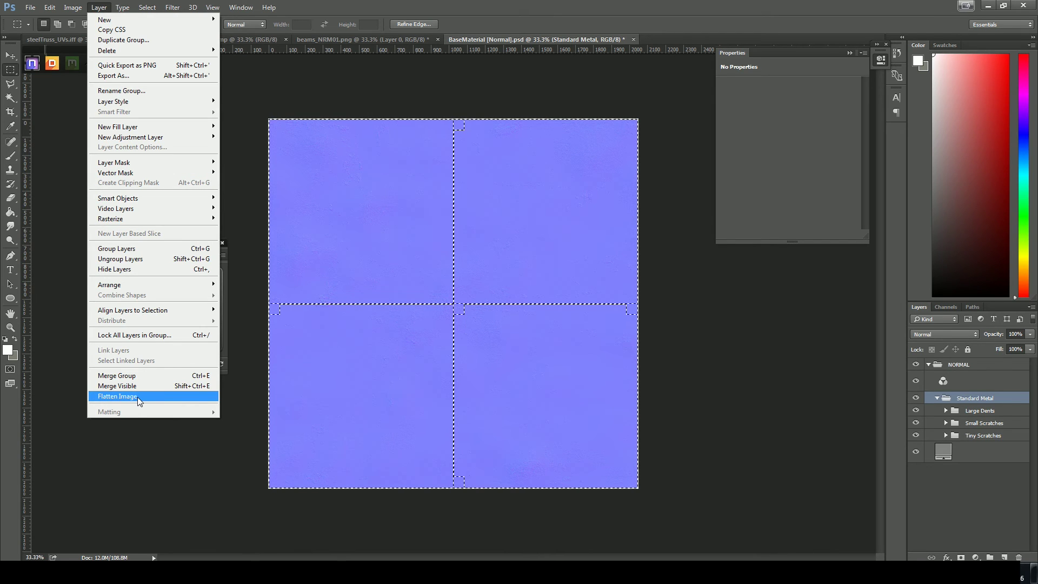
{"action": "left_click", "coordinate": [138, 397]}
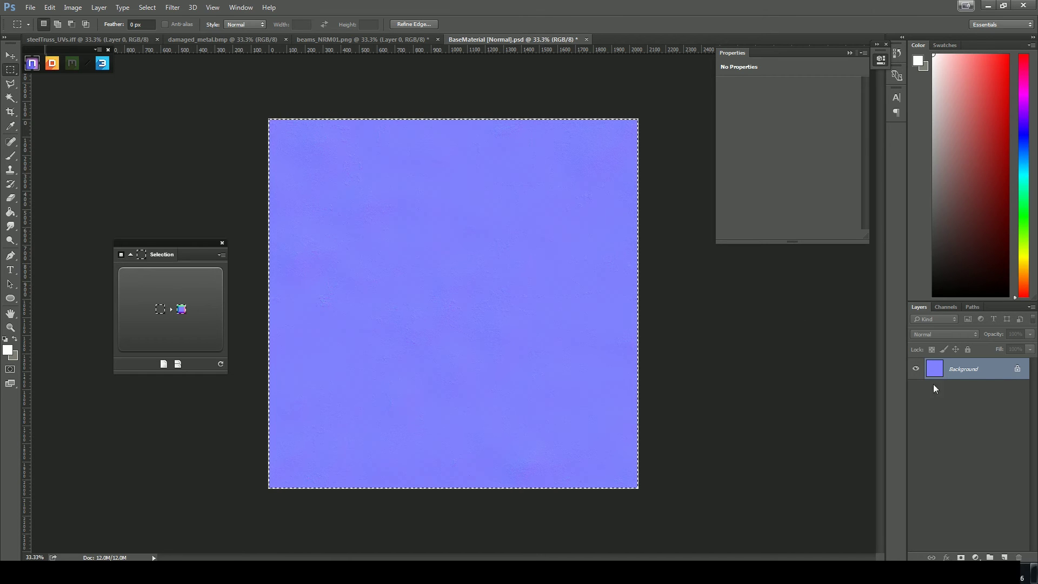
Step: Undo a test paste of the rivet strip and return to the beams_NRM01.png map
{"action": "key", "text": "ctrl+v"}
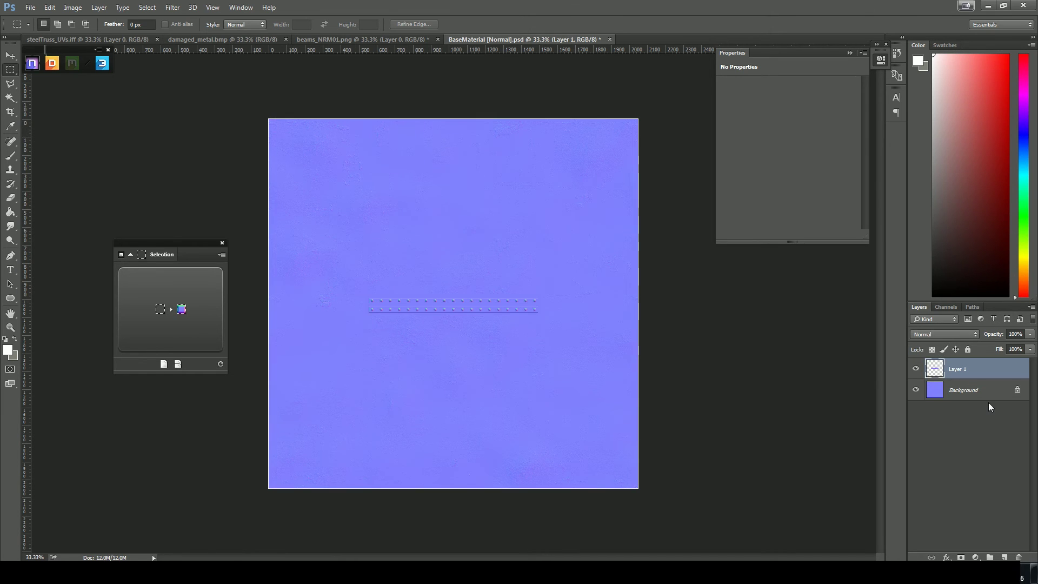
{"action": "key", "text": "ctrl+z"}
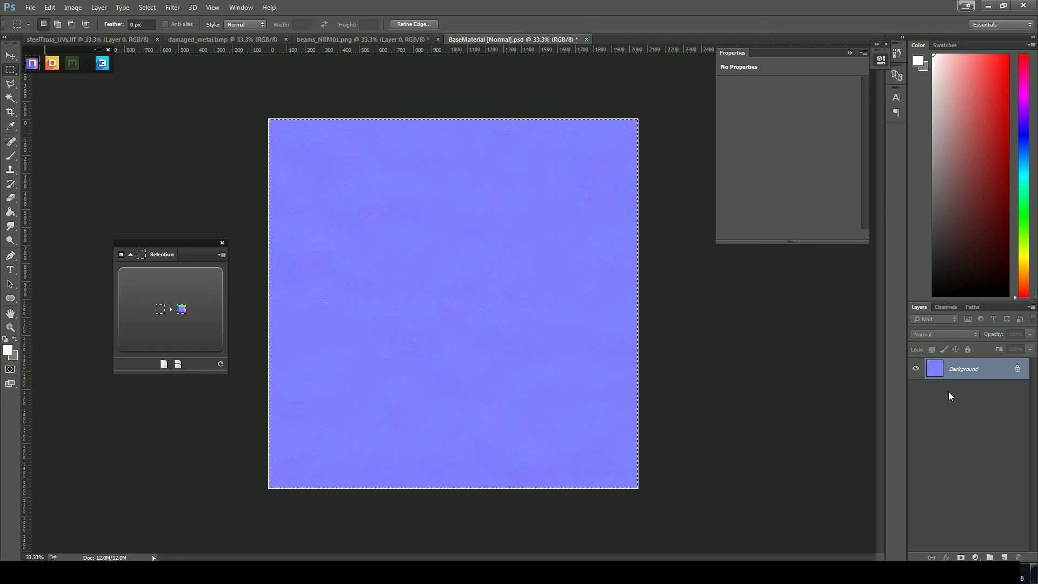
{"action": "left_click", "coordinate": [377, 39]}
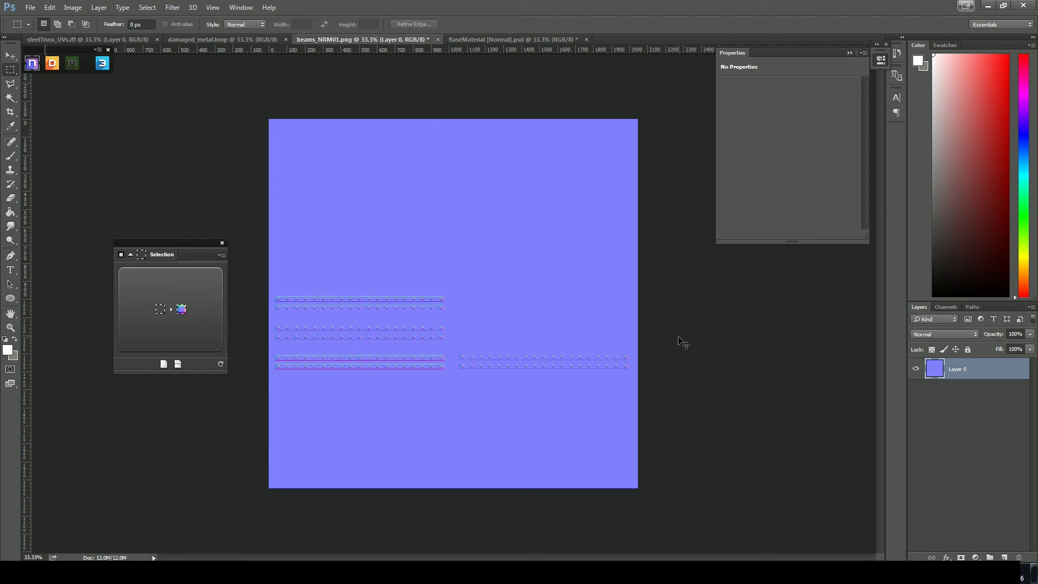
Step: Paste the detail normal texture as Layer 1 and set its blend mode to Overlay
{"action": "key", "text": "ctrl+v"}
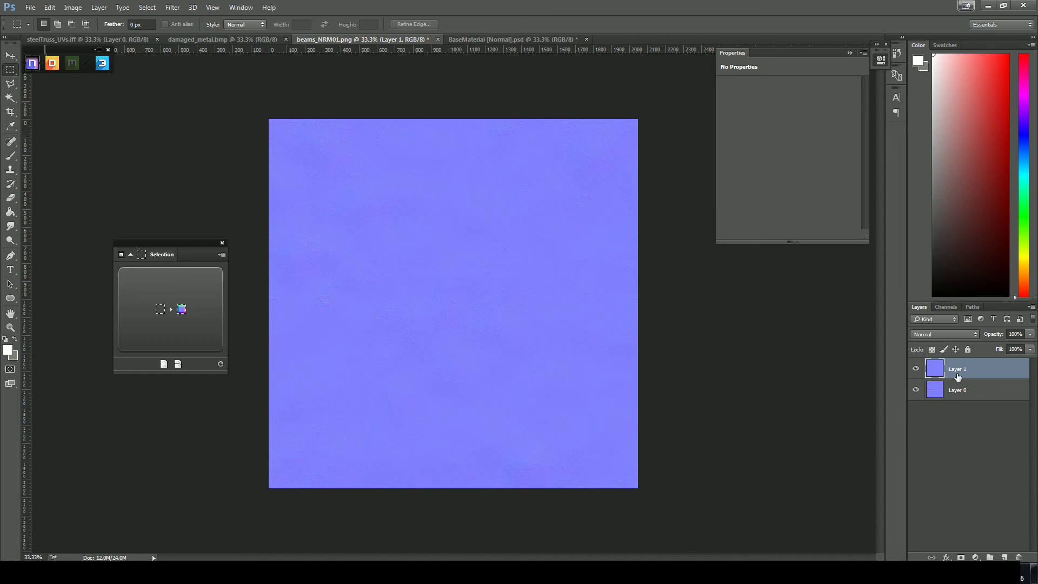
{"action": "left_click", "coordinate": [972, 335]}
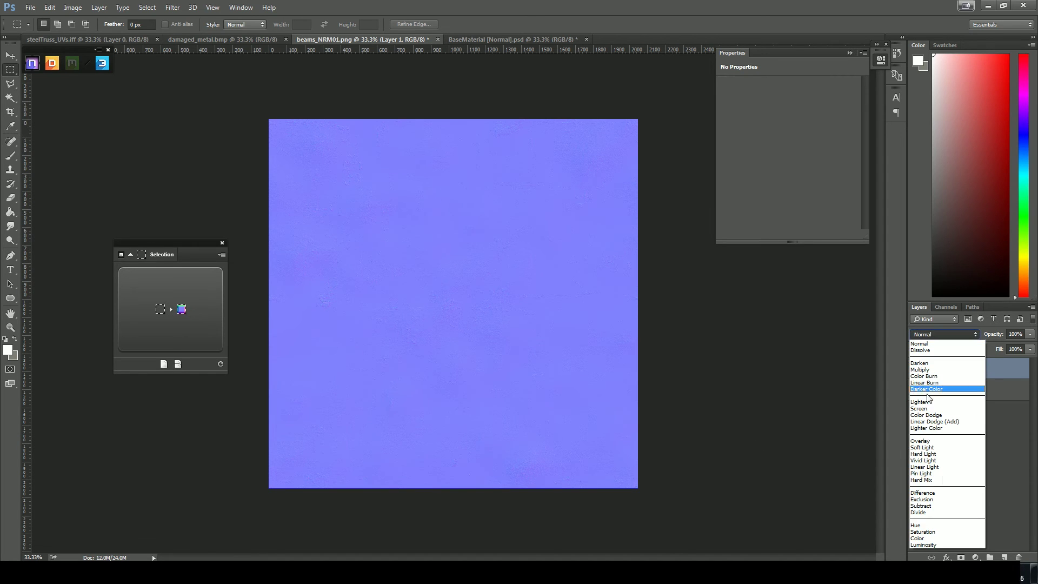
{"action": "left_click", "coordinate": [928, 443]}
Step: Zoom the canvas to 200% on the rivets and switch to the Eraser tool
{"action": "key", "text": "ctrl+1"}
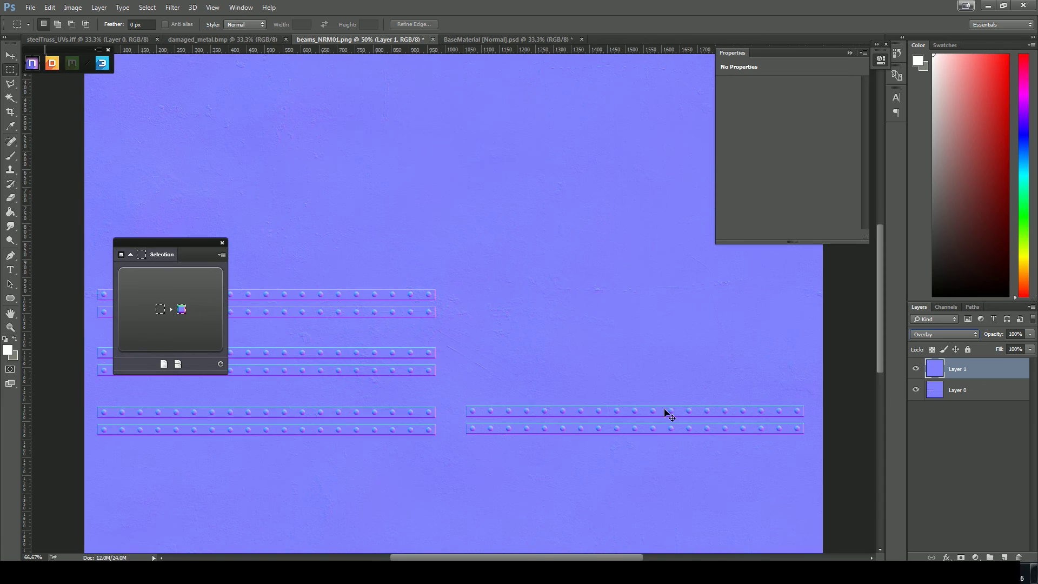
{"action": "key", "text": "ctrl+plus"}
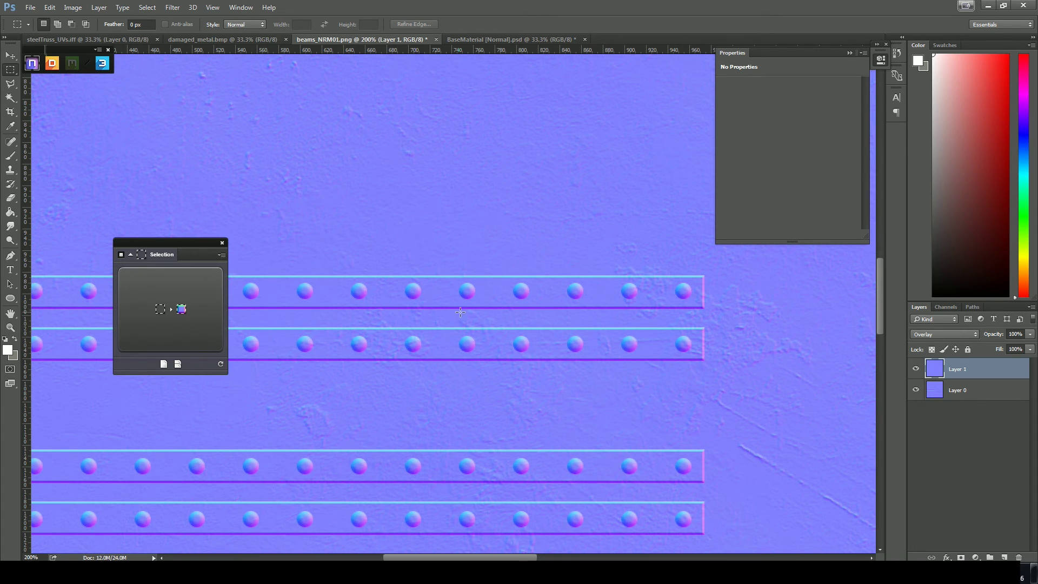
{"action": "key", "text": "e"}
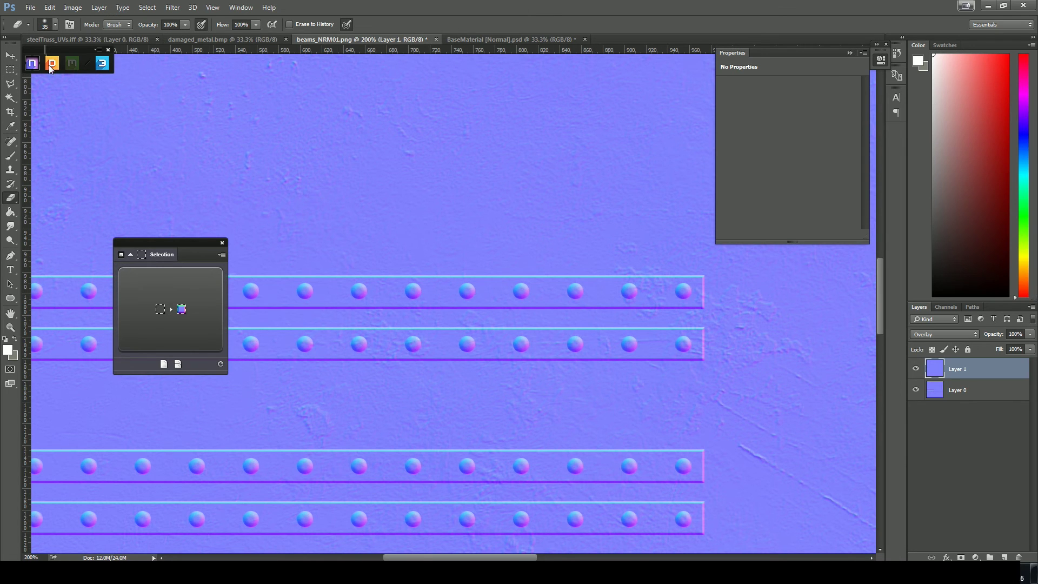
Step: Set the Eraser opacity to 32% and toggle Layer 1's visibility to compare
{"action": "left_click", "coordinate": [10, 200]}
{"action": "left_click", "coordinate": [32, 203]}
{"action": "left_click", "coordinate": [185, 24]}
{"action": "left_click", "coordinate": [148, 37]}
{"action": "left_click", "coordinate": [915, 370]}
{"action": "left_click", "coordinate": [914, 369]}
Step: Fade the overlay texture over the rivets at the strip's right end
{"action": "left_click_drag", "start_coordinate": [682, 292], "coordinate": [667, 292]}
{"action": "mouse_move", "coordinate": [603, 292]}
{"action": "left_mouse_down"}
{"action": "mouse_move", "coordinate": [695, 290]}
{"action": "mouse_move", "coordinate": [595, 293]}
{"action": "left_mouse_up"}
{"action": "left_click_drag", "start_coordinate": [478, 373], "coordinate": [757, 388]}
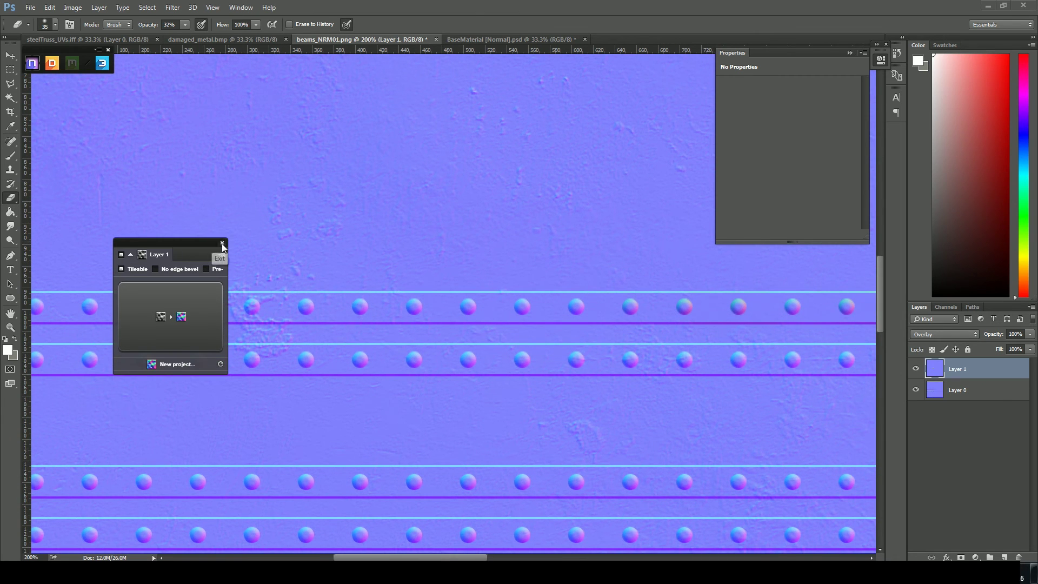
{"action": "left_click", "coordinate": [222, 243]}
{"action": "left_click_drag", "start_coordinate": [586, 385], "coordinate": [457, 295]}
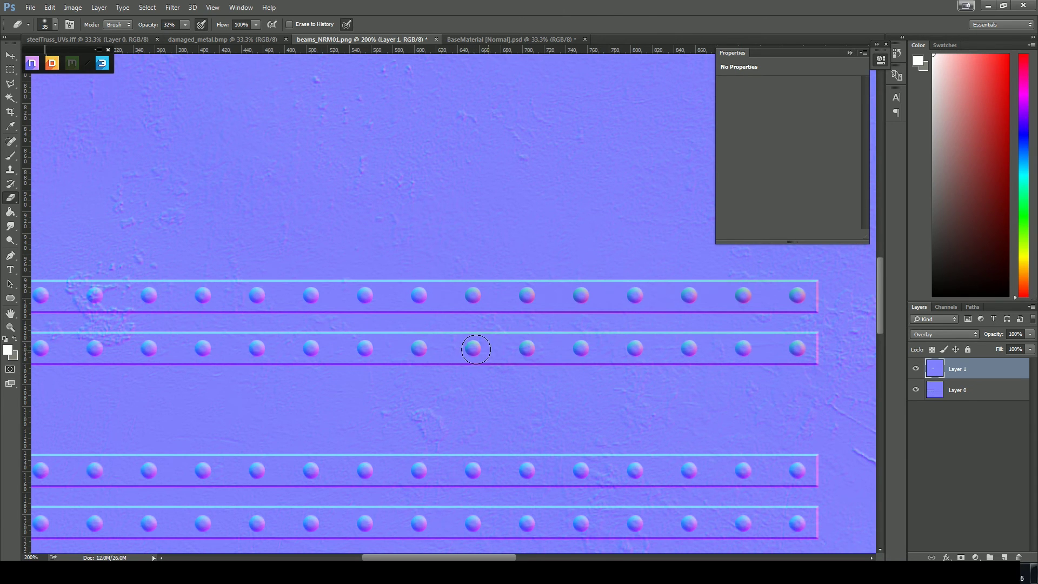
Step: Raise Eraser opacity to 54% and erase damage patches along the rivet strips
{"action": "left_click_drag", "start_coordinate": [185, 25], "coordinate": [197, 36]}
{"action": "left_click_drag", "start_coordinate": [449, 311], "coordinate": [484, 318]}
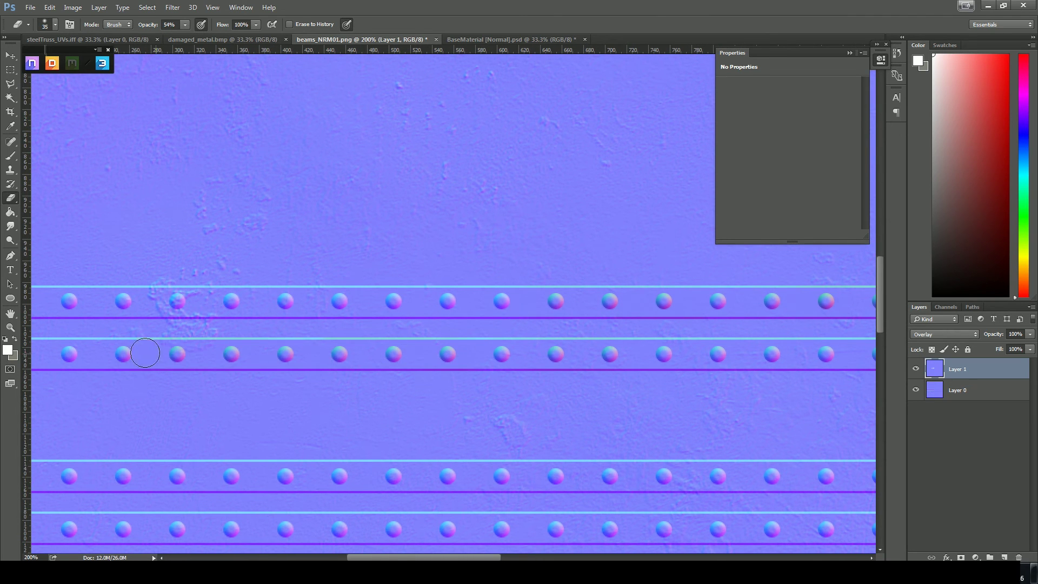
{"action": "left_click_drag", "start_coordinate": [195, 301], "coordinate": [224, 303]}
{"action": "left_click_drag", "start_coordinate": [377, 354], "coordinate": [698, 362]}
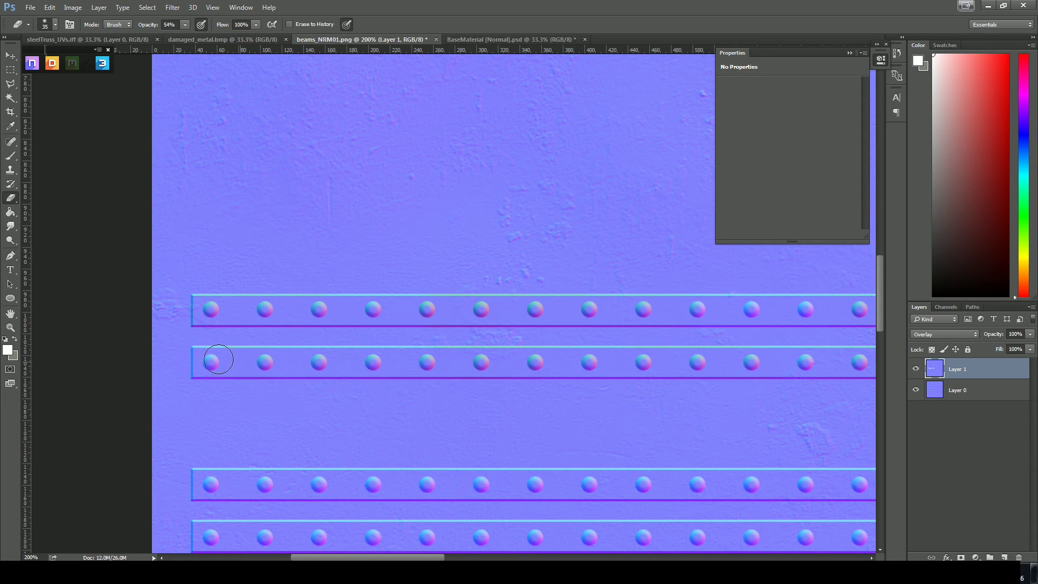
{"action": "left_click_drag", "start_coordinate": [496, 422], "coordinate": [522, 276]}
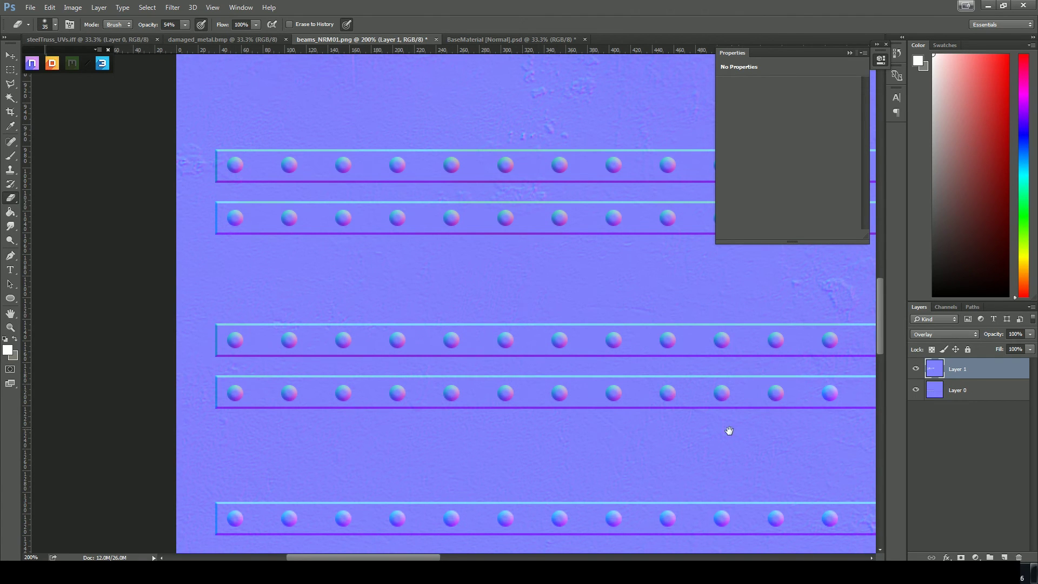
{"action": "mouse_move", "coordinate": [725, 433]}
{"action": "left_mouse_down"}
{"action": "mouse_move", "coordinate": [357, 427]}
{"action": "mouse_move", "coordinate": [292, 444]}
{"action": "left_mouse_up"}
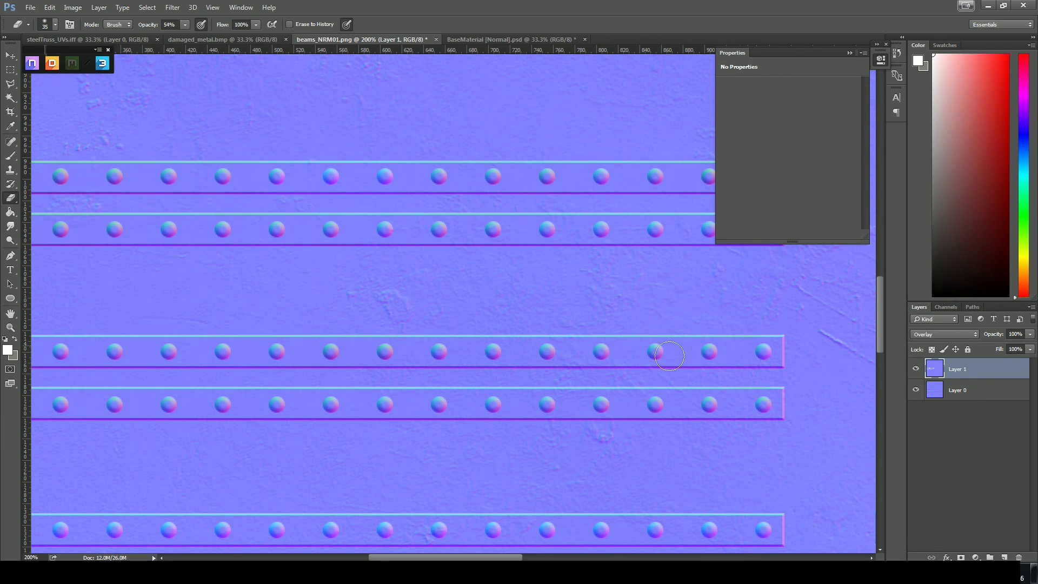
{"action": "left_click_drag", "start_coordinate": [607, 423], "coordinate": [614, 301]}
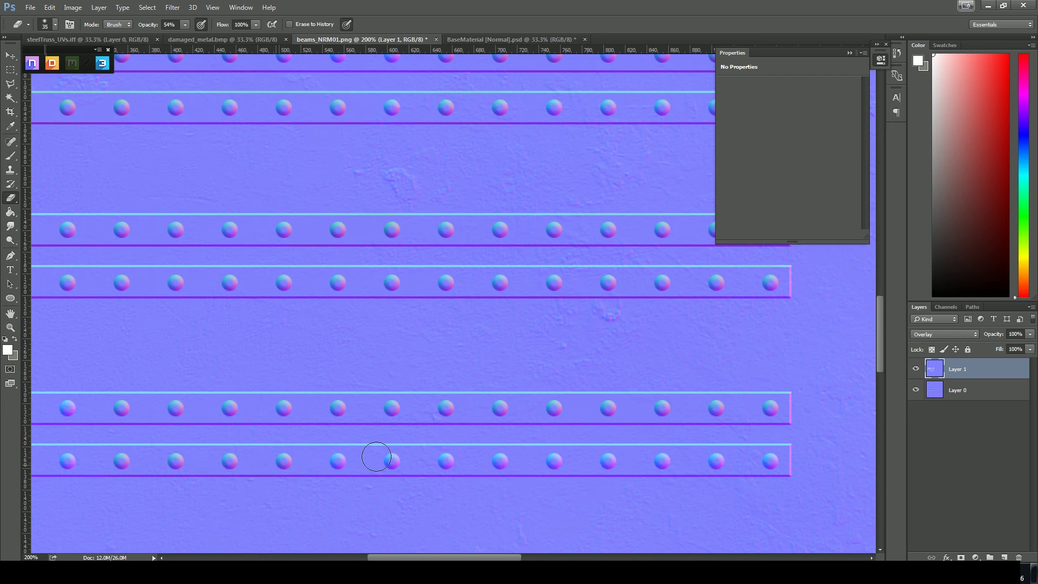
{"action": "left_click_drag", "start_coordinate": [319, 429], "coordinate": [714, 375]}
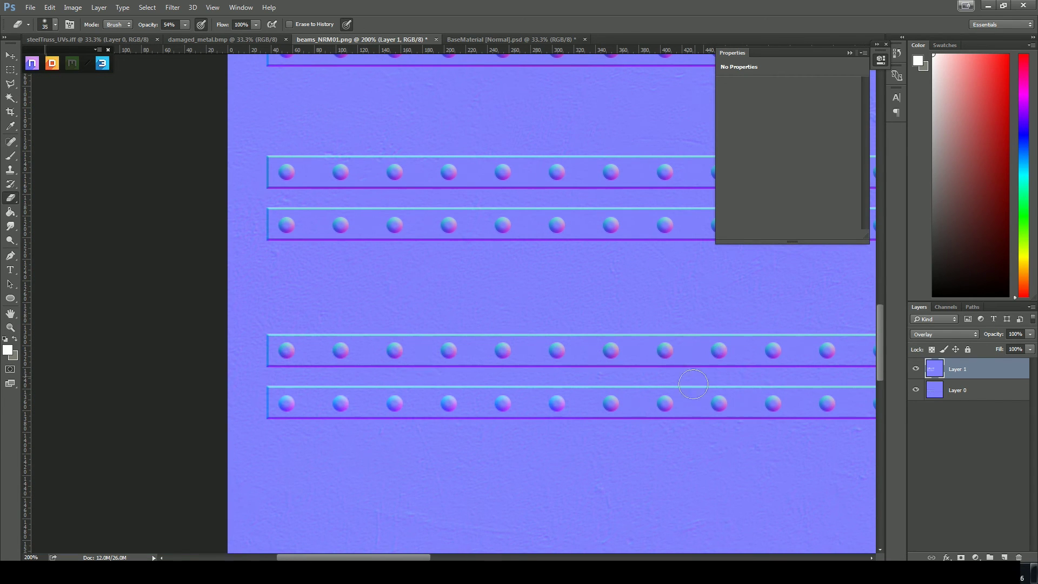
{"action": "scroll", "coordinate": [382, 424], "scroll_direction": "right", "scroll_amount": 10}
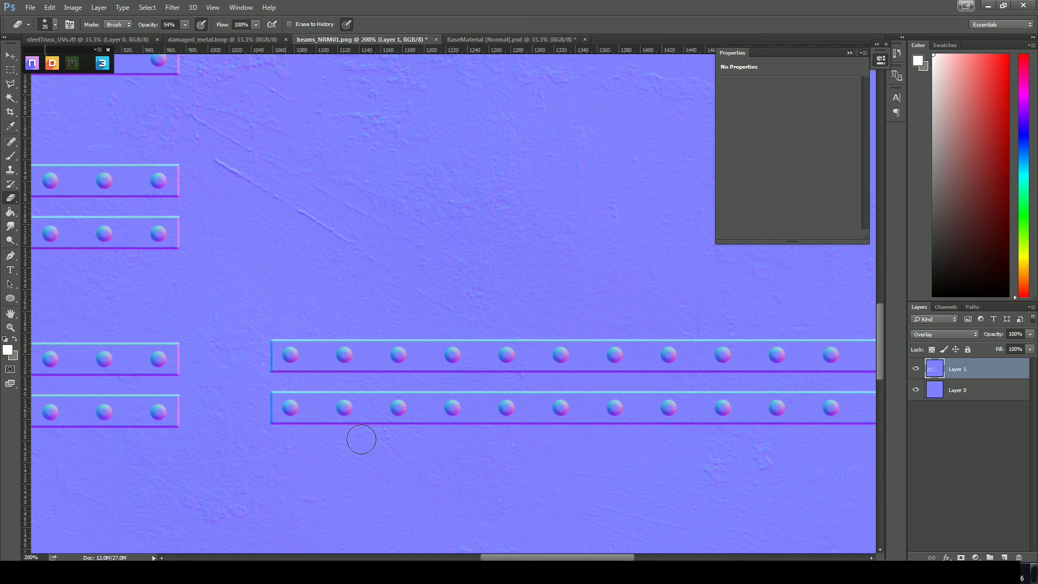
{"action": "mouse_move", "coordinate": [461, 457]}
{"action": "left_mouse_down"}
{"action": "mouse_move", "coordinate": [352, 475]}
{"action": "mouse_move", "coordinate": [159, 474]}
{"action": "left_mouse_up"}
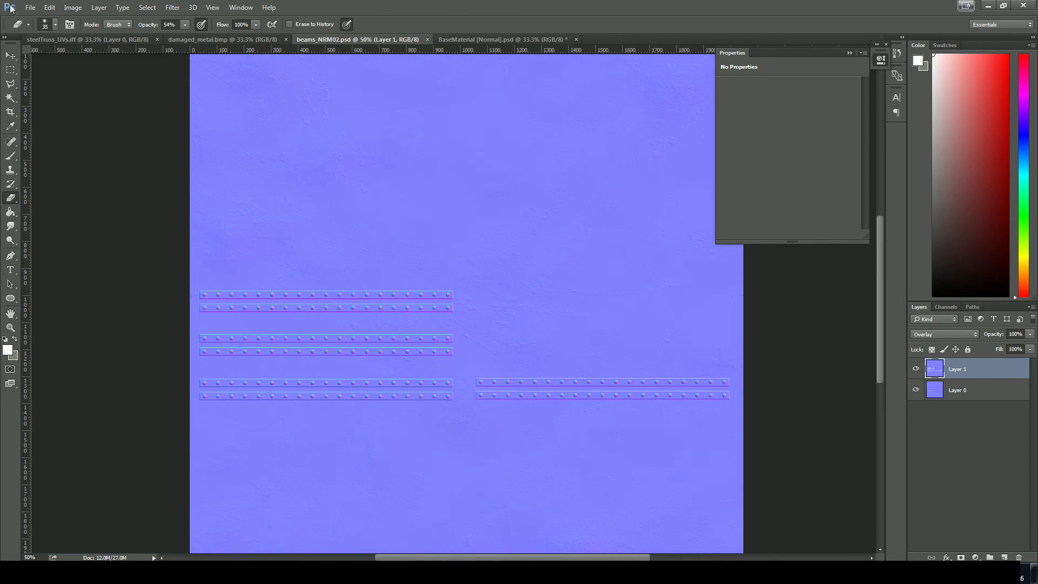
Step: Save the combined normal map as a PNG named beamsNRM in Steel Truss\export
{"action": "left_click", "coordinate": [30, 8]}
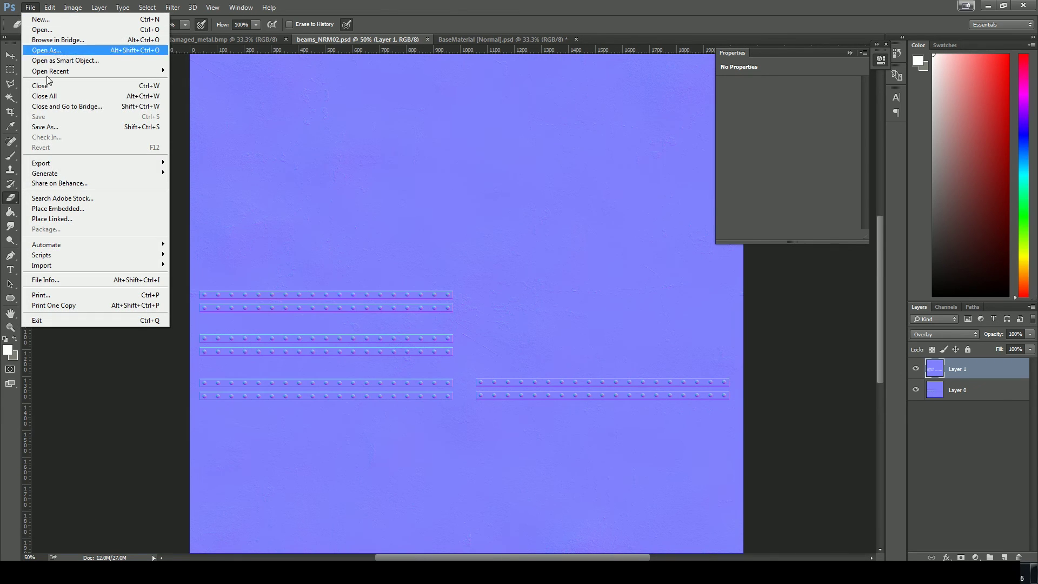
{"action": "left_click", "coordinate": [63, 127]}
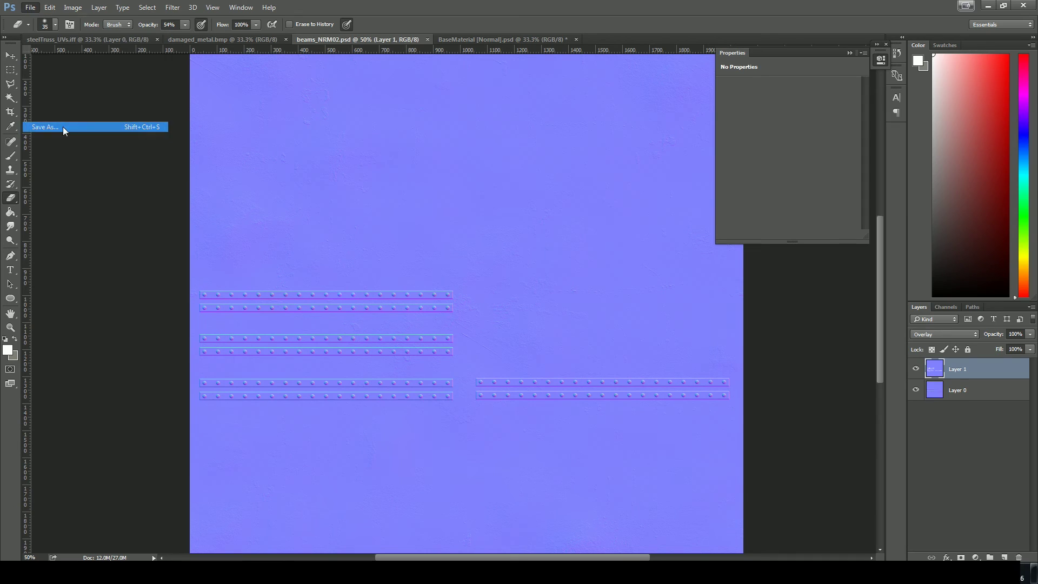
{"action": "left_click", "coordinate": [419, 447]}
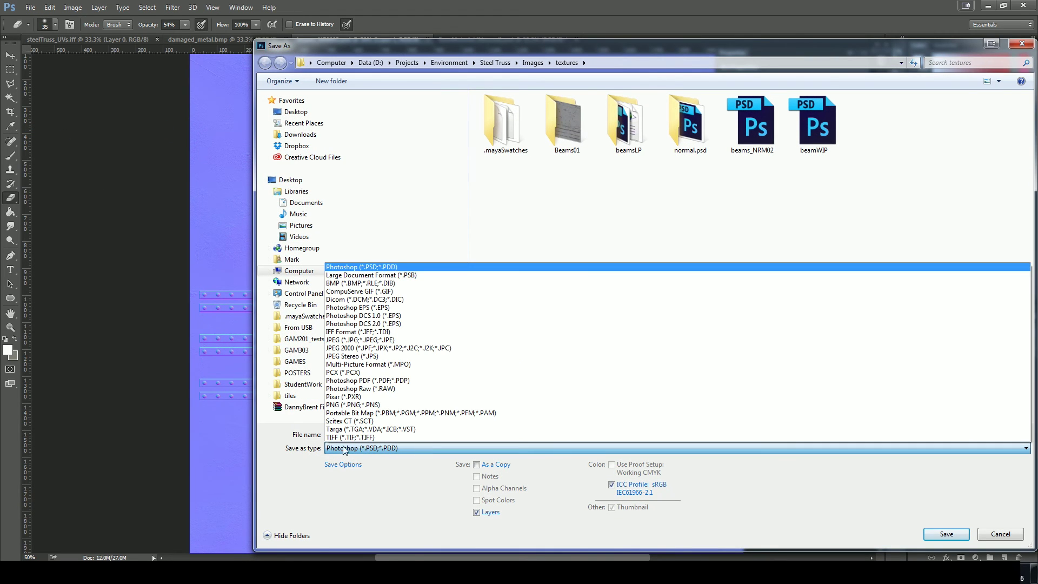
{"action": "left_click", "coordinate": [332, 405]}
{"action": "left_click", "coordinate": [502, 64]}
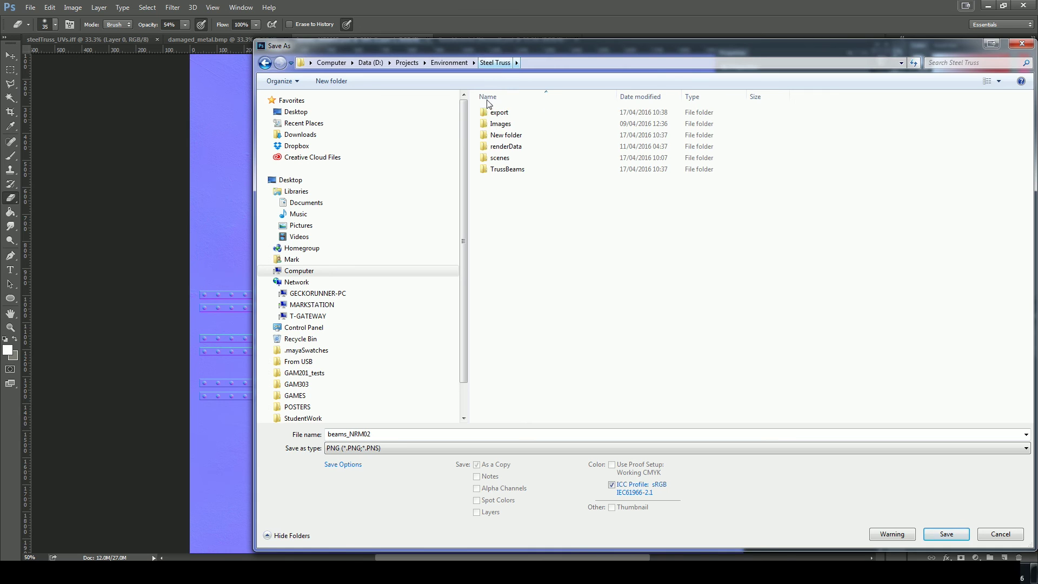
{"action": "double_click", "coordinate": [503, 108]}
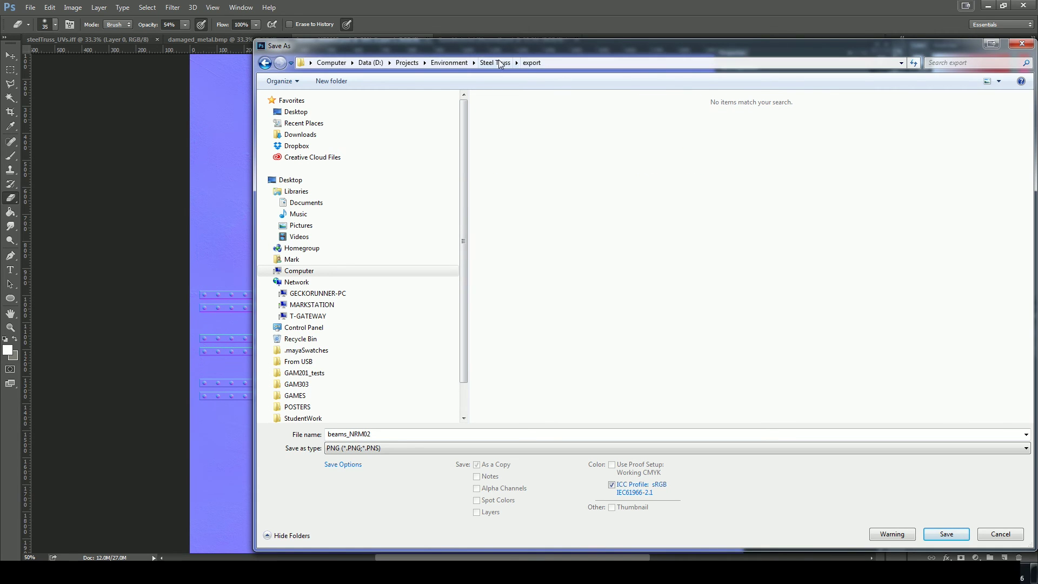
{"action": "left_click", "coordinate": [385, 434]}
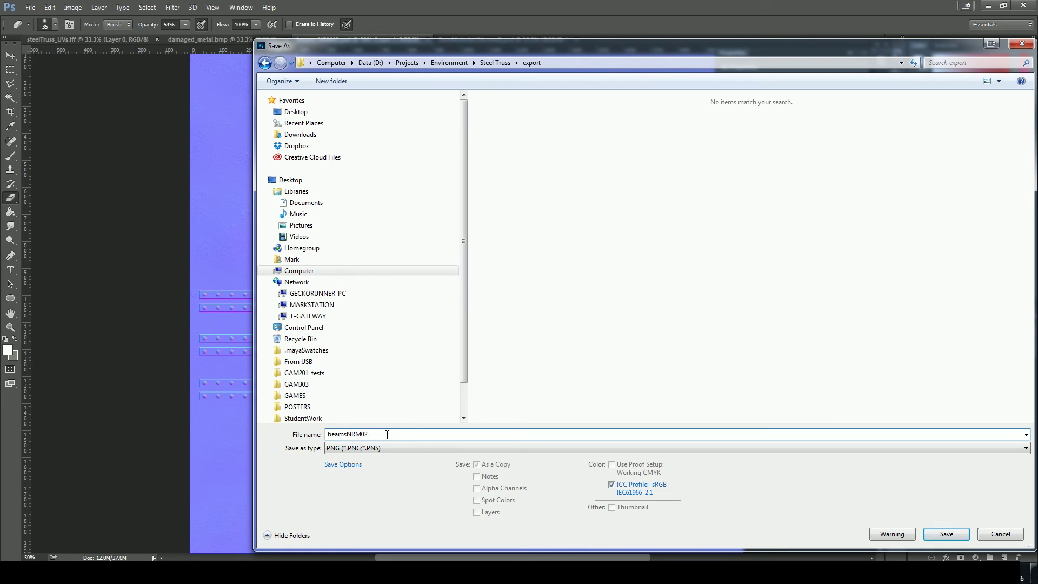
{"action": "left_click", "coordinate": [948, 535]}
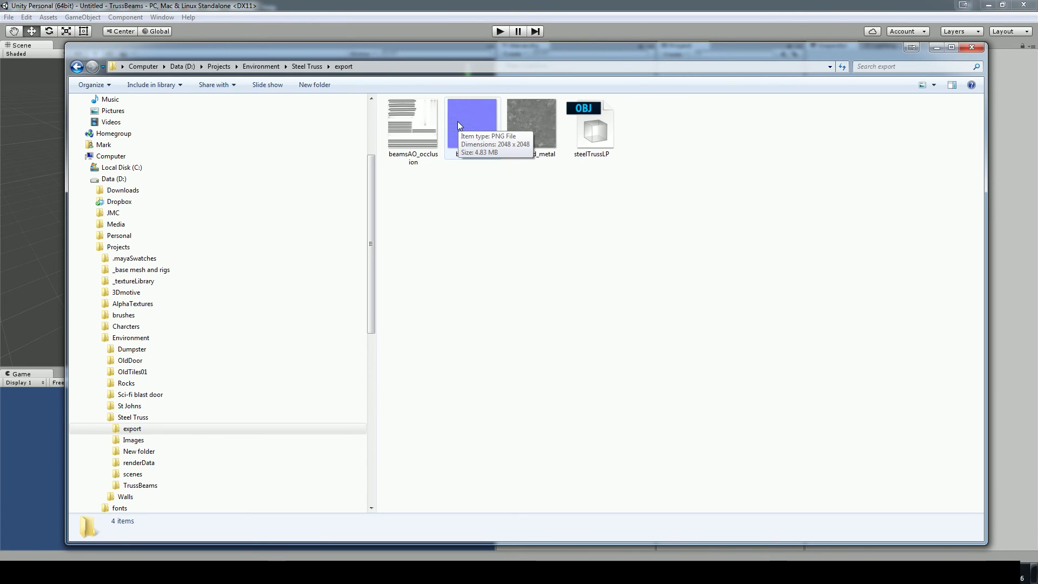
Step: Open beamsAO_occlusion from the export folder in Photoshop
{"action": "double_click", "coordinate": [402, 121]}
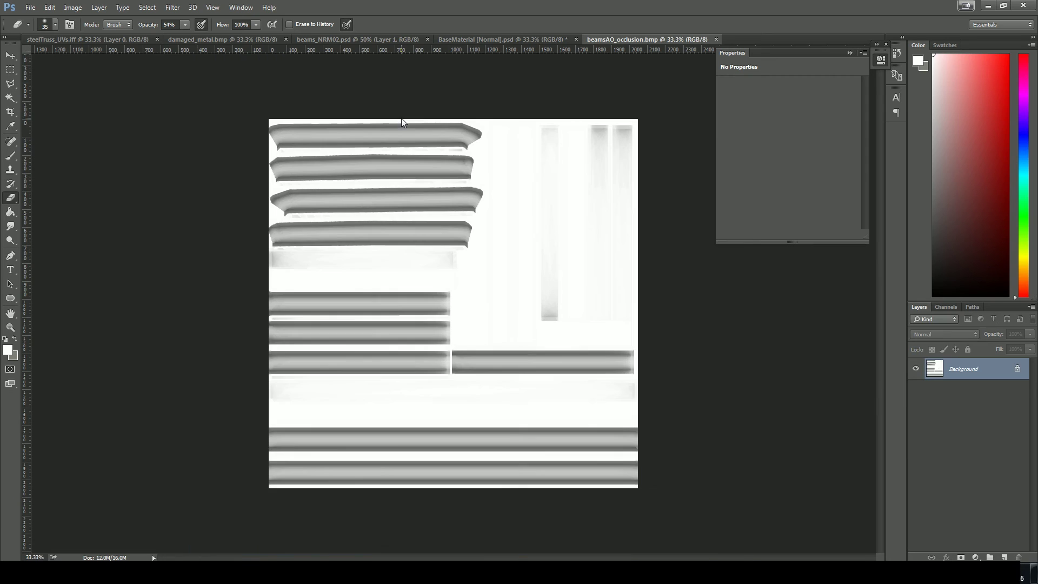
Step: Save the occlusion map as a PNG named beamsAO with default PNG compression options
{"action": "left_click", "coordinate": [30, 7]}
{"action": "left_click", "coordinate": [55, 128]}
{"action": "left_click", "coordinate": [362, 448]}
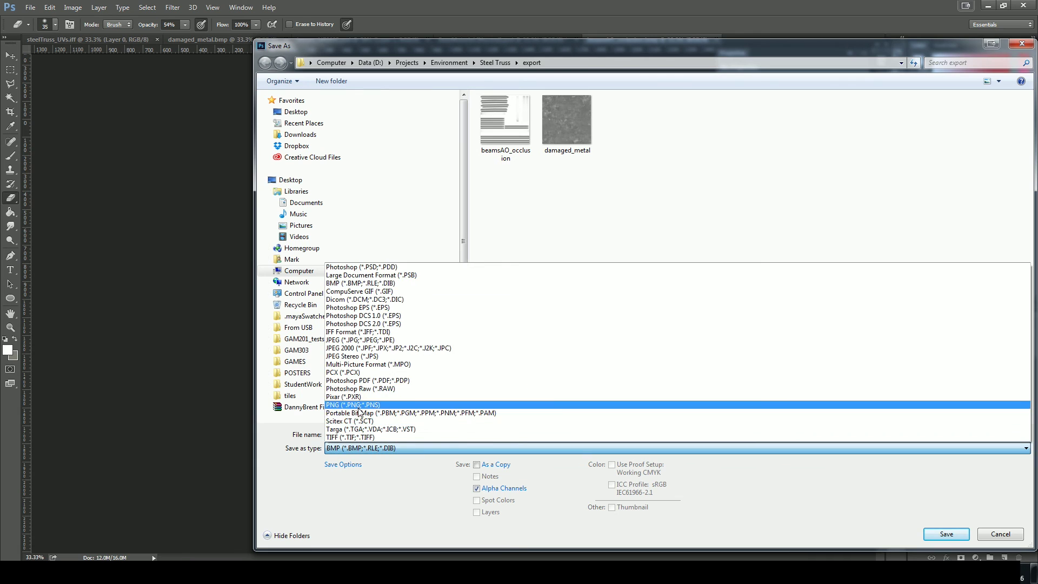
{"action": "left_click", "coordinate": [357, 404]}
{"action": "left_click", "coordinate": [355, 433]}
{"action": "double_click", "coordinate": [389, 434]}
{"action": "left_click", "coordinate": [395, 434]}
{"action": "key", "text": "BackSpace"}
{"action": "key", "text": "BackSpace"}
{"action": "key", "text": "BackSpace"}
{"action": "key", "text": "BackSpace"}
{"action": "key", "text": "BackSpace"}
{"action": "key", "text": "BackSpace"}
{"action": "key", "text": "BackSpace"}
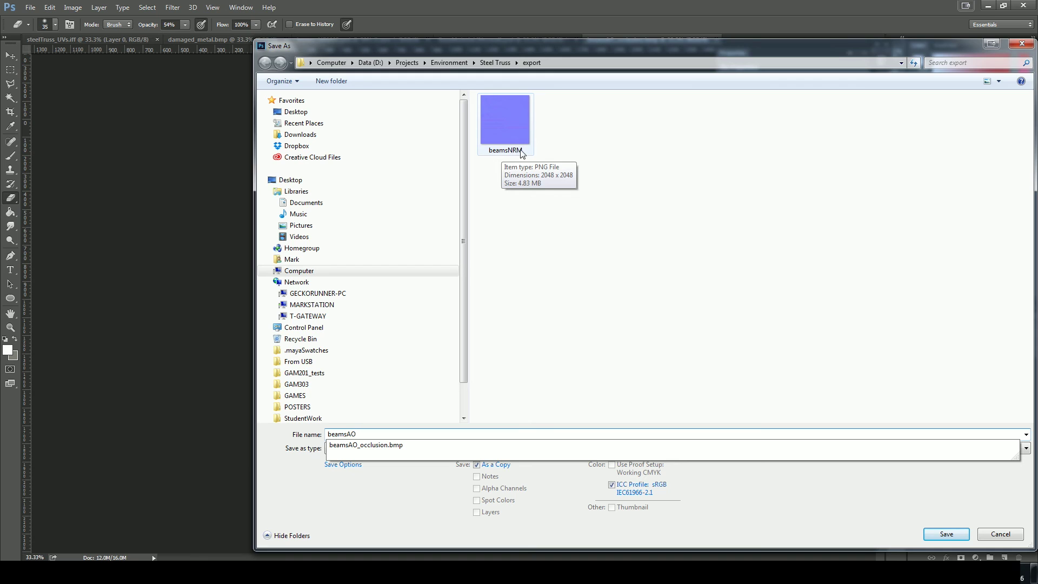
{"action": "left_click", "coordinate": [374, 434]}
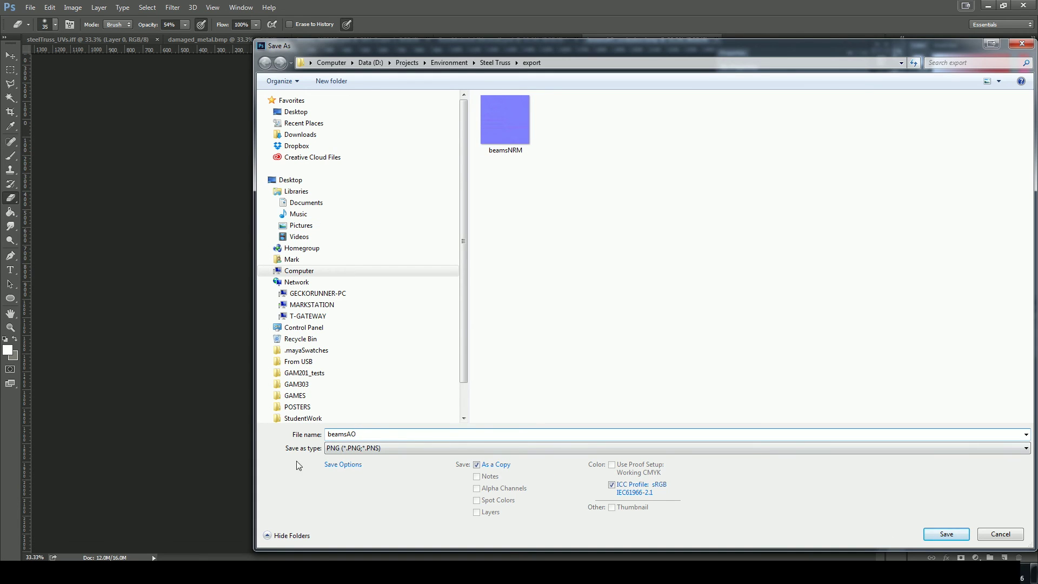
{"action": "left_click", "coordinate": [947, 534]}
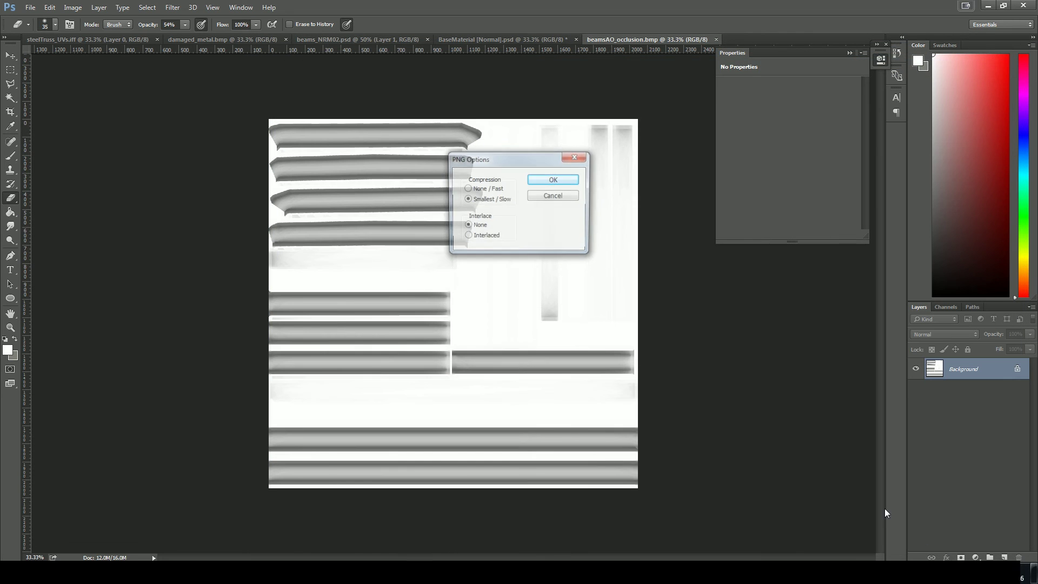
{"action": "left_click", "coordinate": [555, 179]}
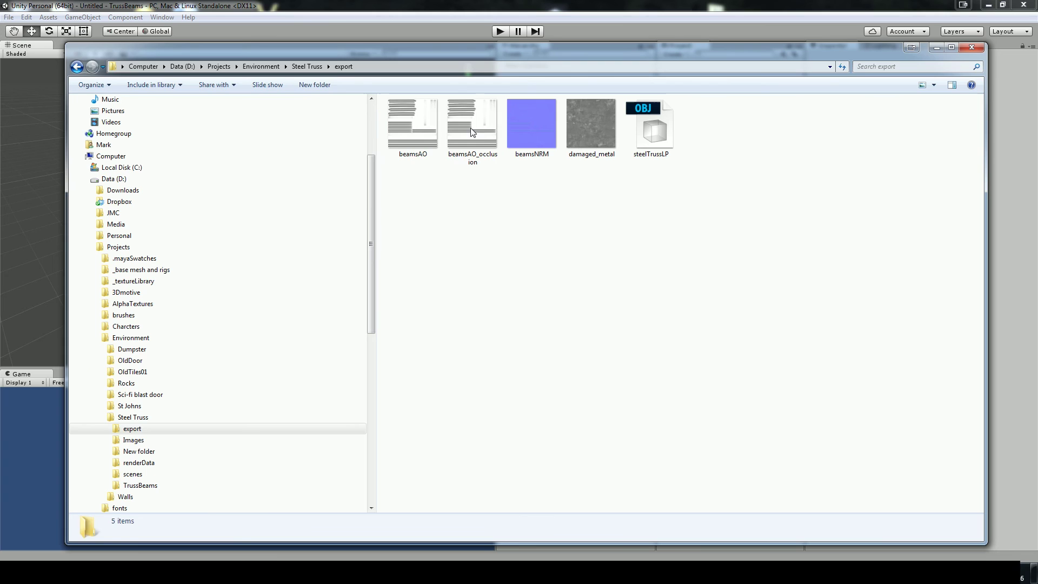
Step: Delete the old beamsAO_occlusion file, keeping the new beamsAO PNG in the export folder
{"action": "left_click", "coordinate": [470, 131]}
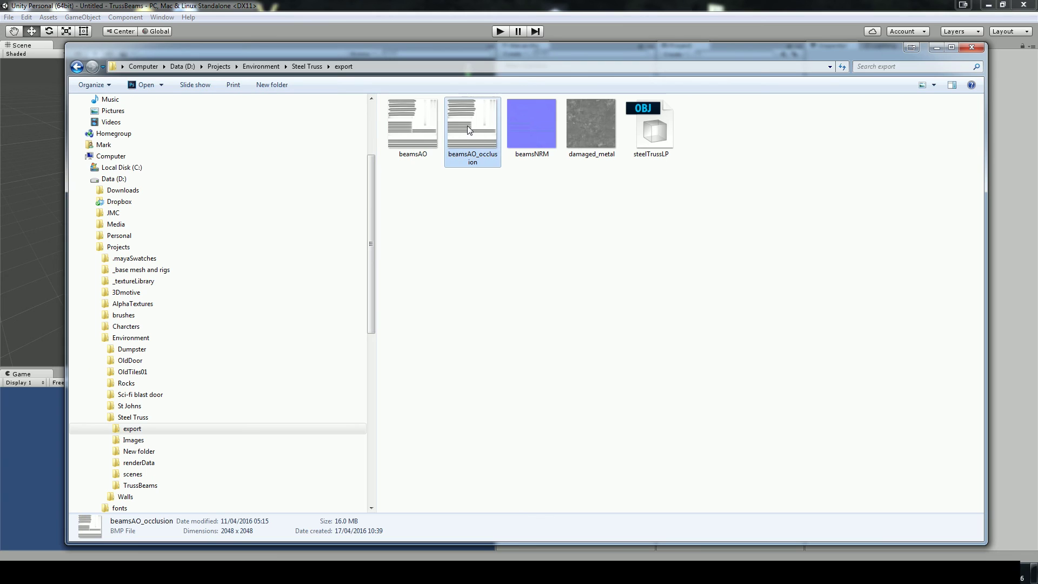
{"action": "left_click", "coordinate": [408, 121]}
{"action": "left_click", "coordinate": [472, 130]}
{"action": "key", "text": "Delete"}
{"action": "left_click", "coordinate": [560, 330]}
{"action": "left_click", "coordinate": [410, 155]}
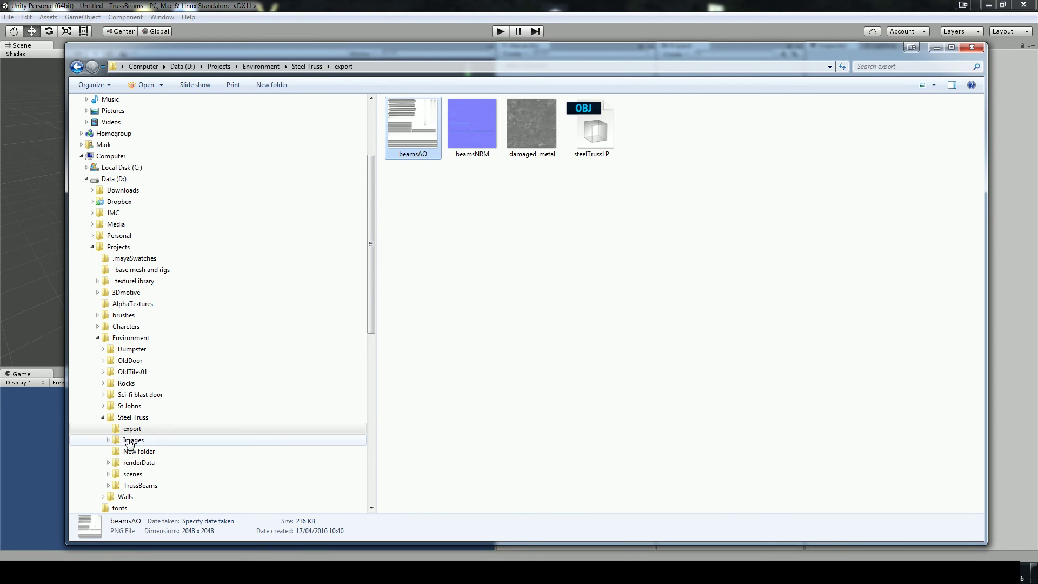
Step: Expand the Images folder and move the Explorer window to reveal Unity behind it
{"action": "left_click", "coordinate": [108, 440]}
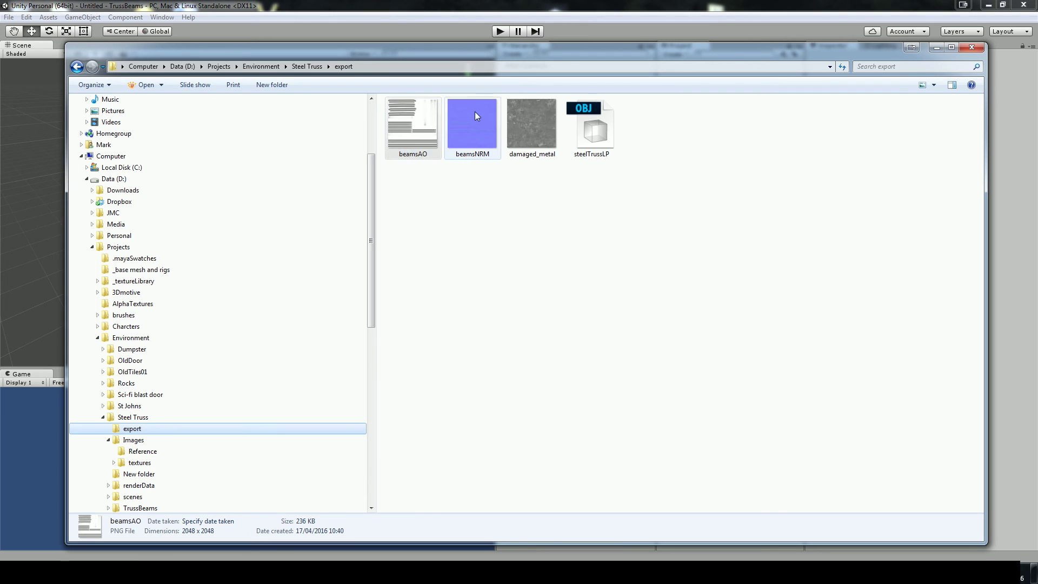
{"action": "left_click_drag", "start_coordinate": [554, 52], "coordinate": [522, 171]}
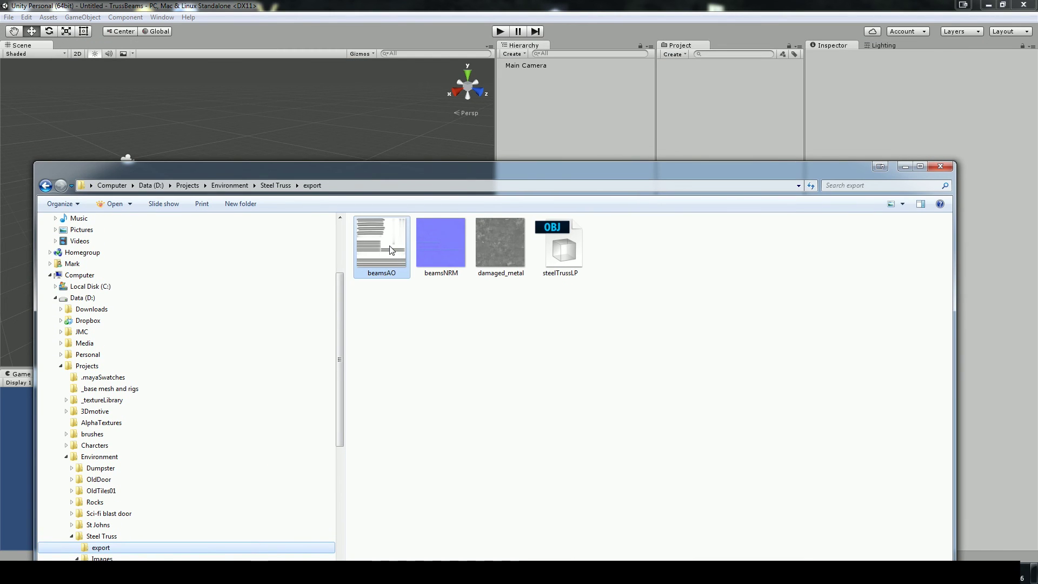
{"action": "left_click", "coordinate": [392, 250]}
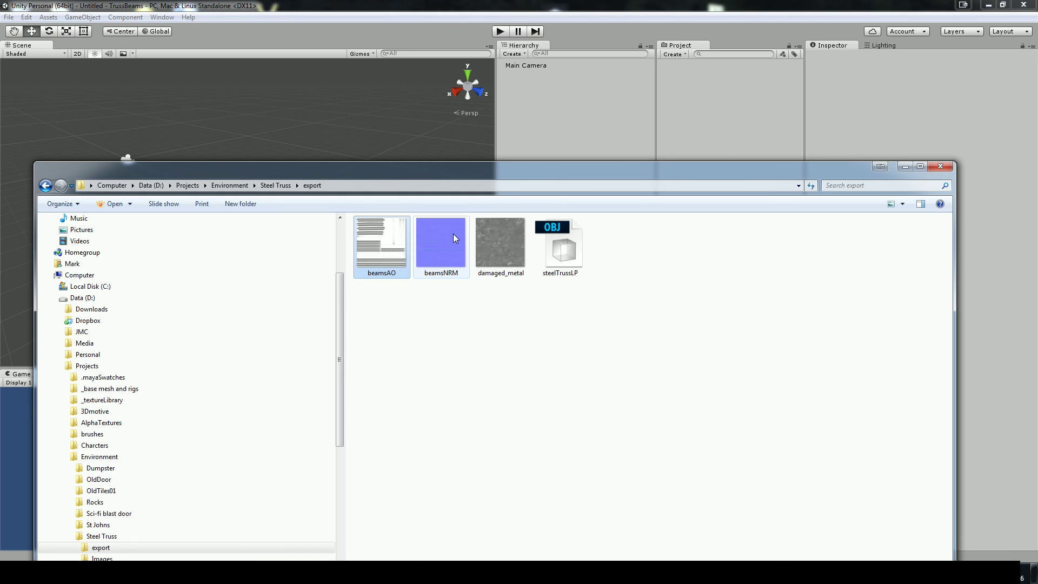
Step: Open damaged_metal in Photoshop and save it as PNG beamsALB in the export folder
{"action": "double_click", "coordinate": [498, 235]}
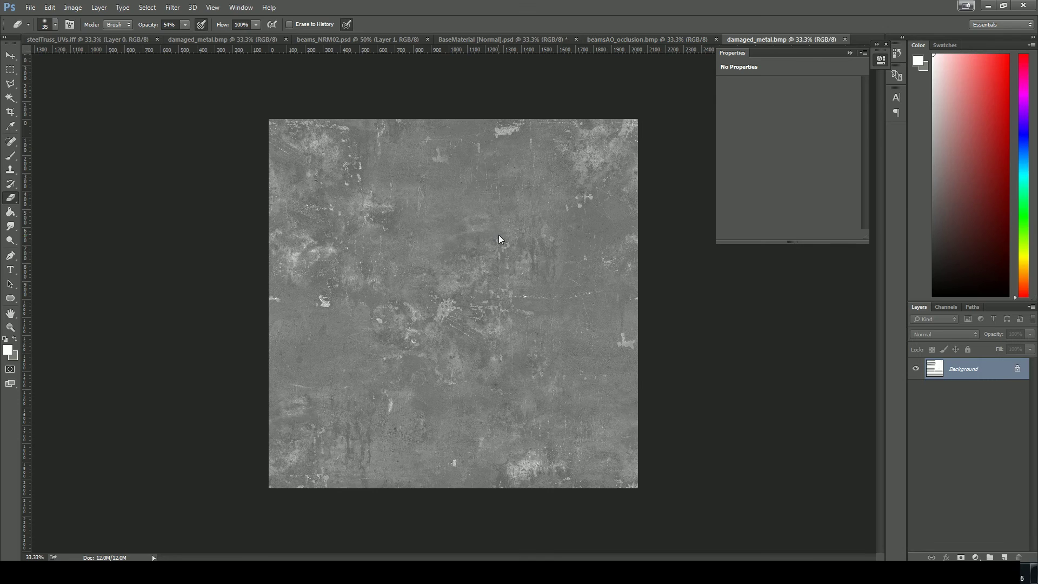
{"action": "left_click", "coordinate": [30, 7]}
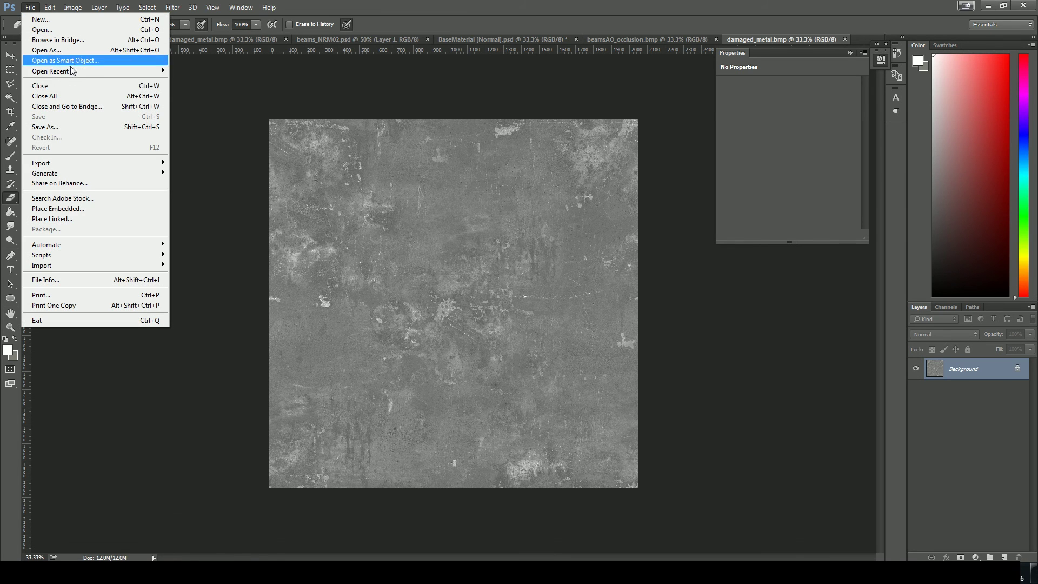
{"action": "left_click", "coordinate": [58, 129]}
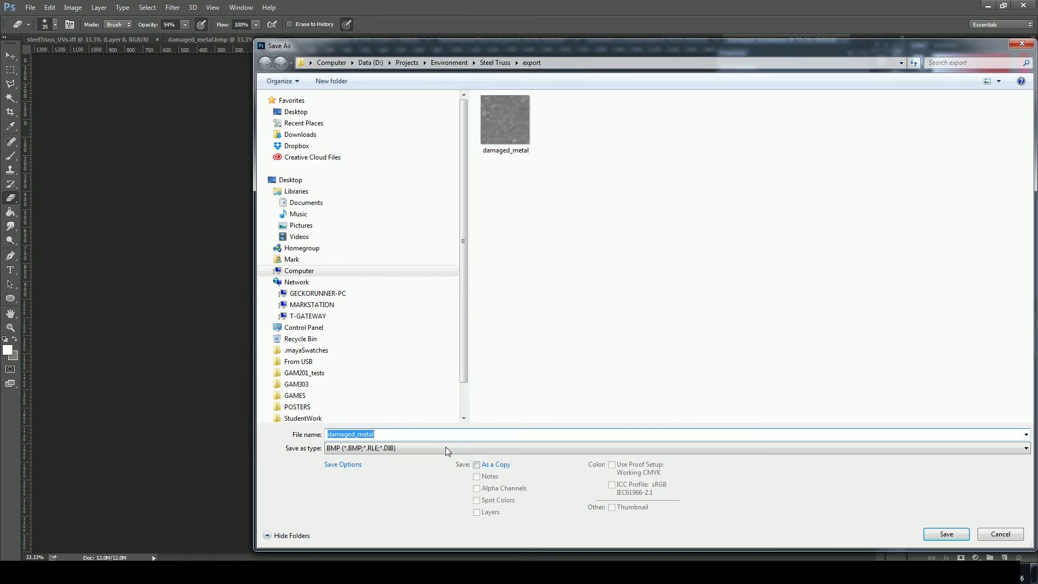
{"action": "left_click", "coordinate": [447, 447]}
{"action": "left_click", "coordinate": [354, 405]}
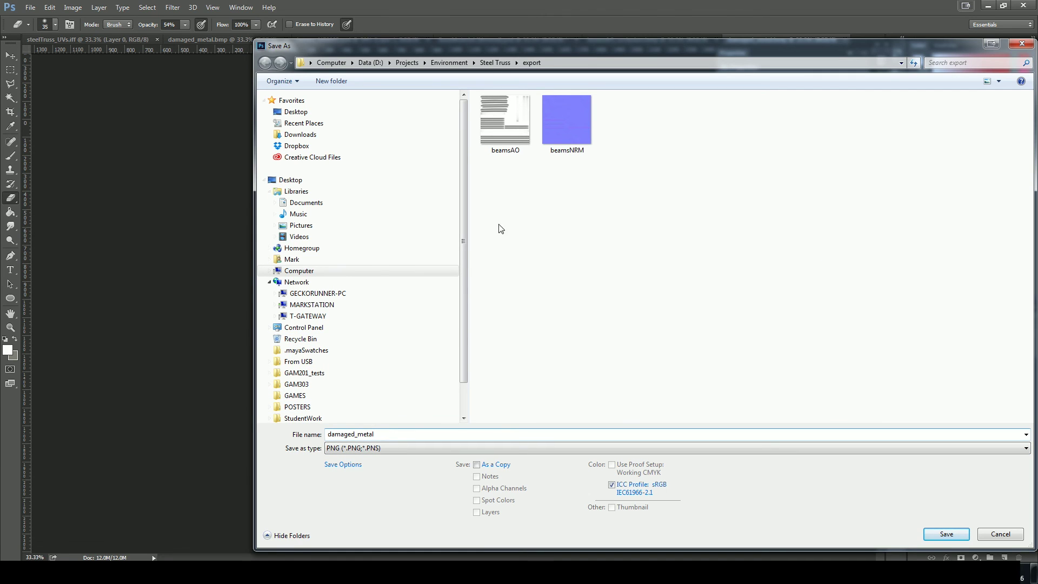
{"action": "left_click", "coordinate": [505, 122]}
{"action": "left_click", "coordinate": [366, 434]}
{"action": "key", "text": "BackSpace"}
{"action": "key", "text": "BackSpace"}
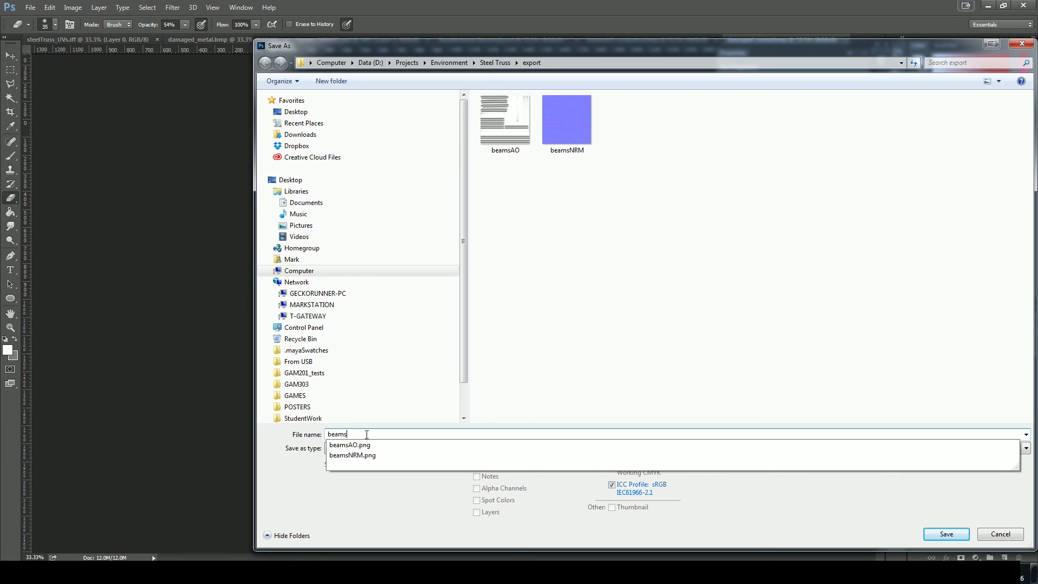
{"action": "type", "text": "ALB"}
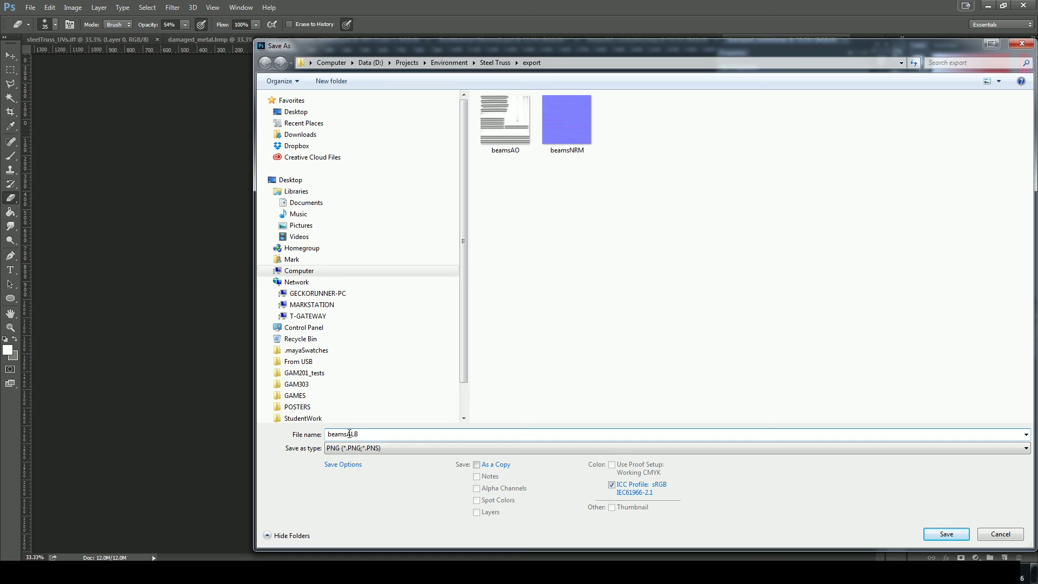
{"action": "left_click_drag", "start_coordinate": [518, 45], "coordinate": [415, 18]}
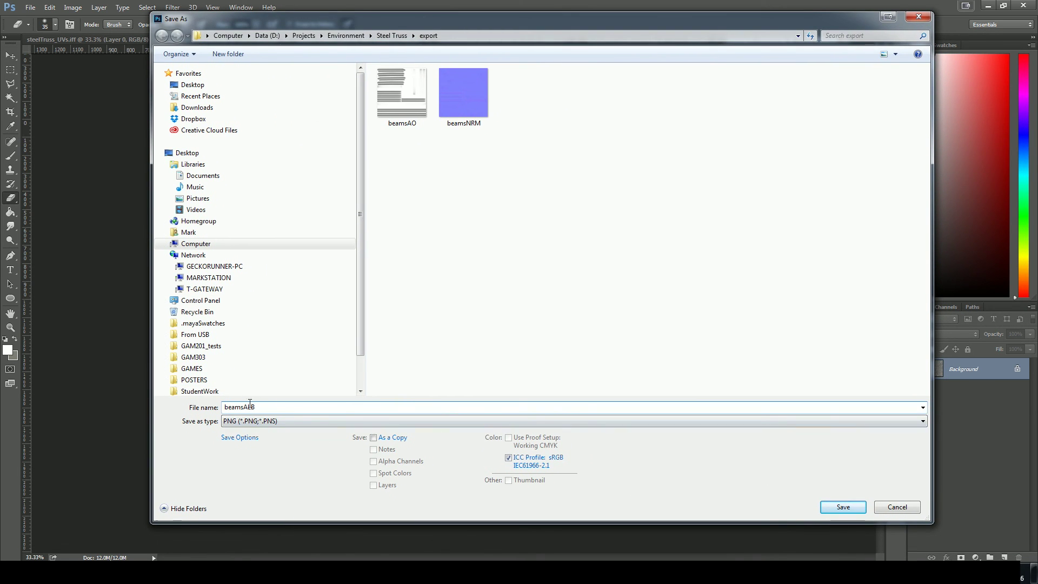
{"action": "left_click", "coordinate": [844, 508]}
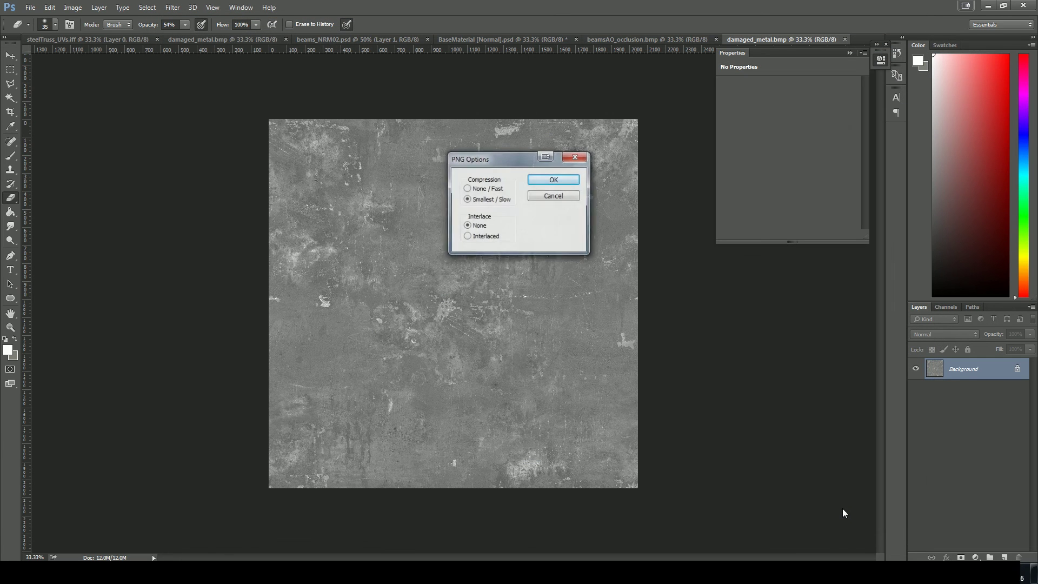
{"action": "left_click", "coordinate": [573, 185]}
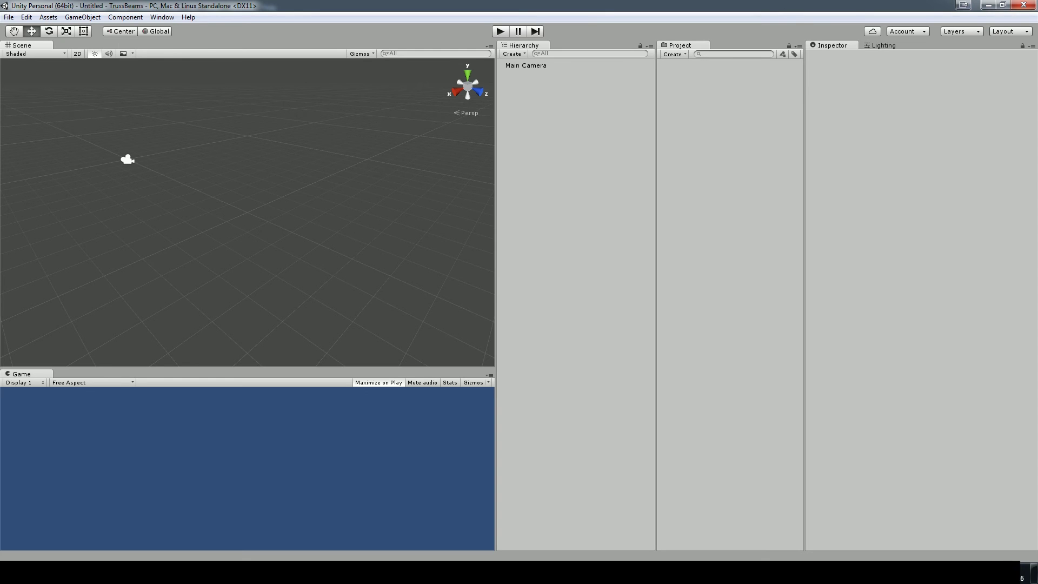
Step: Delete the damaged_metal BMP and select beamsALB, beamsAO, beamsNRM and steelTrussLP together
{"action": "key", "text": "alt+Tab"}
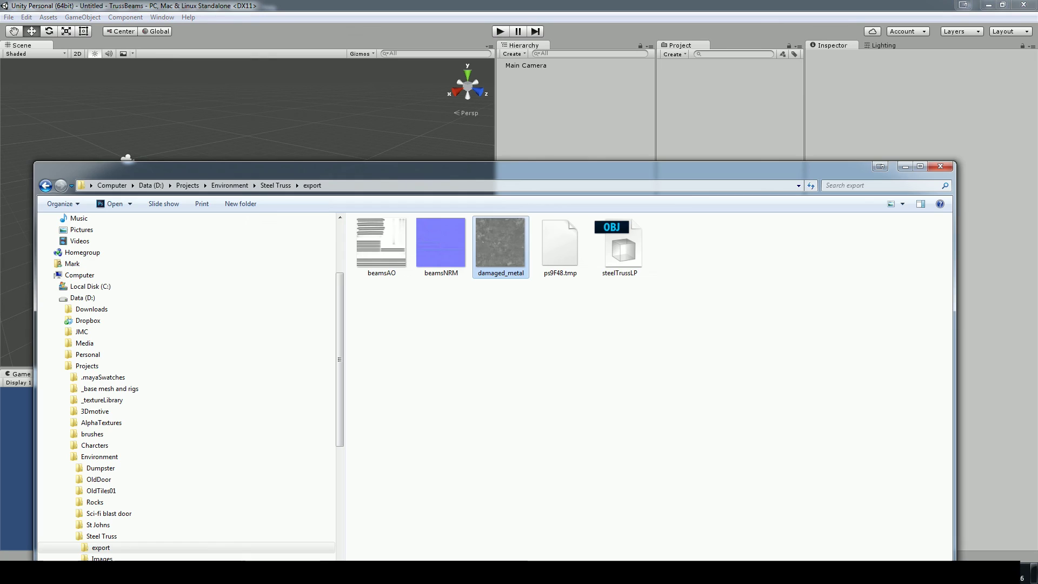
{"action": "left_click_drag", "start_coordinate": [671, 177], "coordinate": [708, 226]}
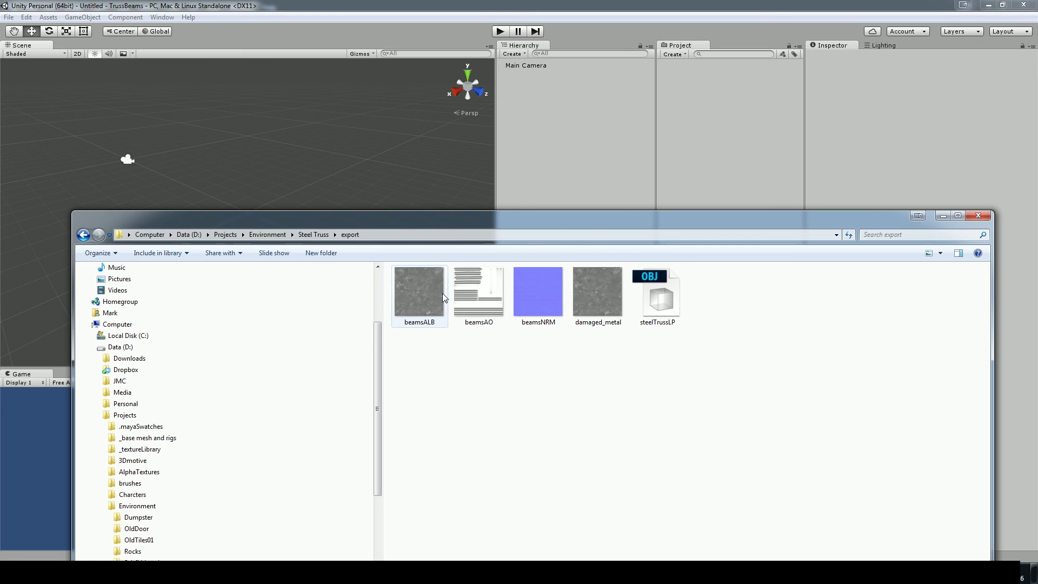
{"action": "left_click", "coordinate": [611, 282]}
{"action": "key", "text": "Delete"}
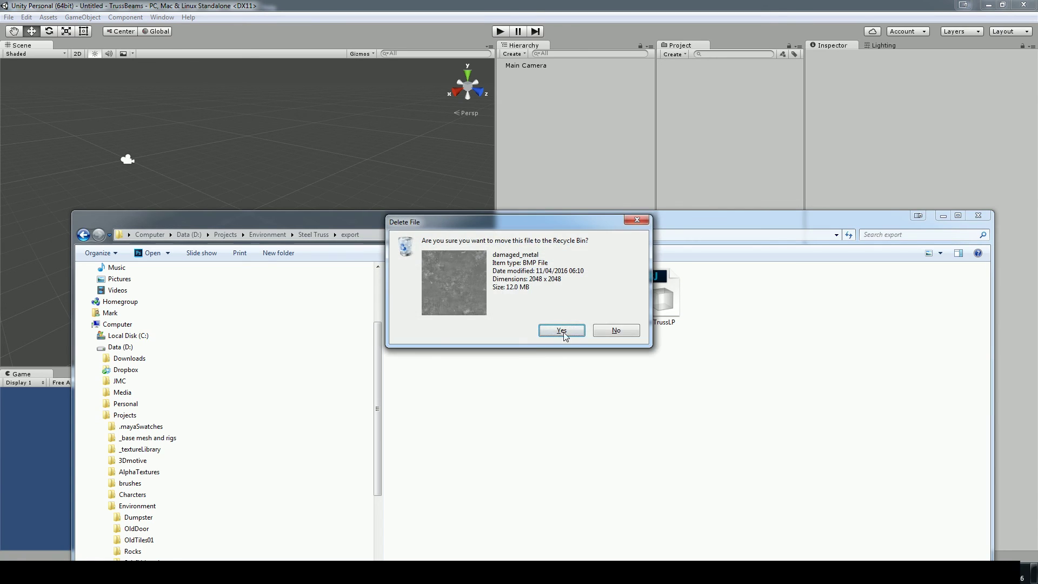
{"action": "left_click", "coordinate": [557, 330]}
{"action": "left_click", "coordinate": [602, 302]}
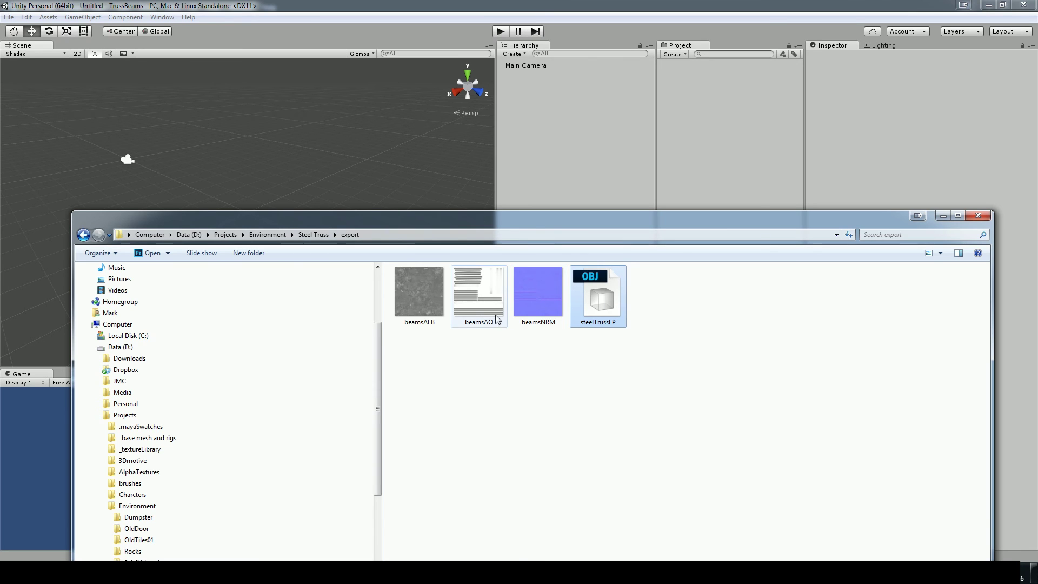
{"action": "left_click_drag", "start_coordinate": [673, 353], "coordinate": [396, 264]}
Step: Drag the four exported files into Unity's Project panel and preview the steelTrussLP model
{"action": "left_click_drag", "start_coordinate": [606, 292], "coordinate": [723, 109]}
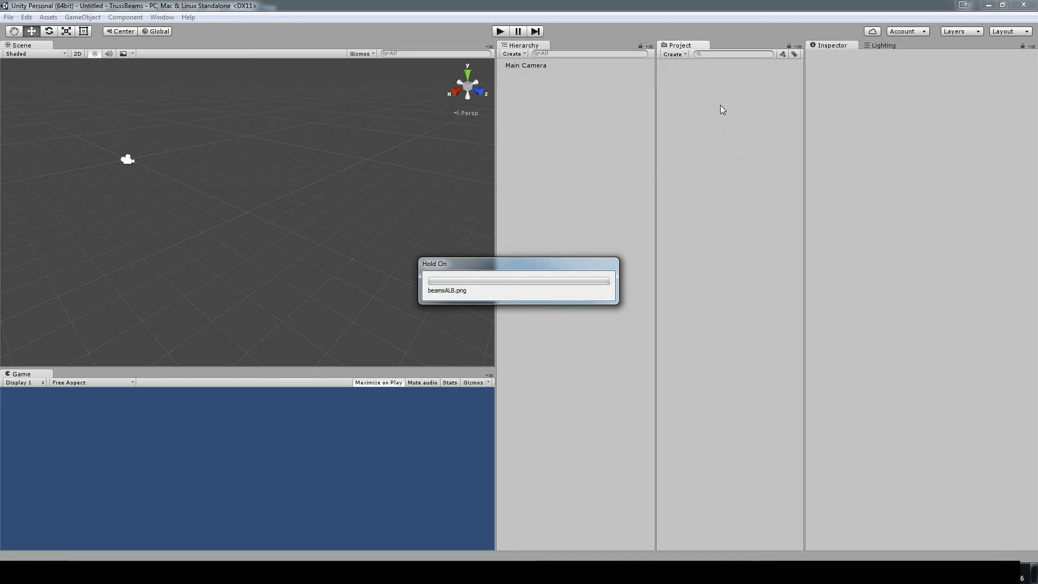
{"action": "left_click", "coordinate": [690, 101]}
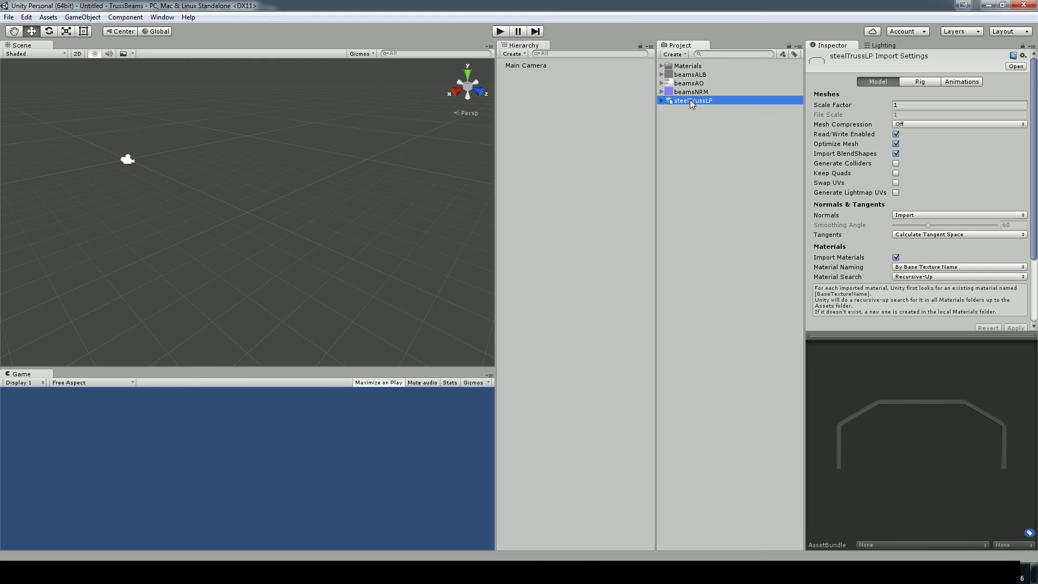
{"action": "left_click_drag", "start_coordinate": [866, 348], "coordinate": [919, 371]}
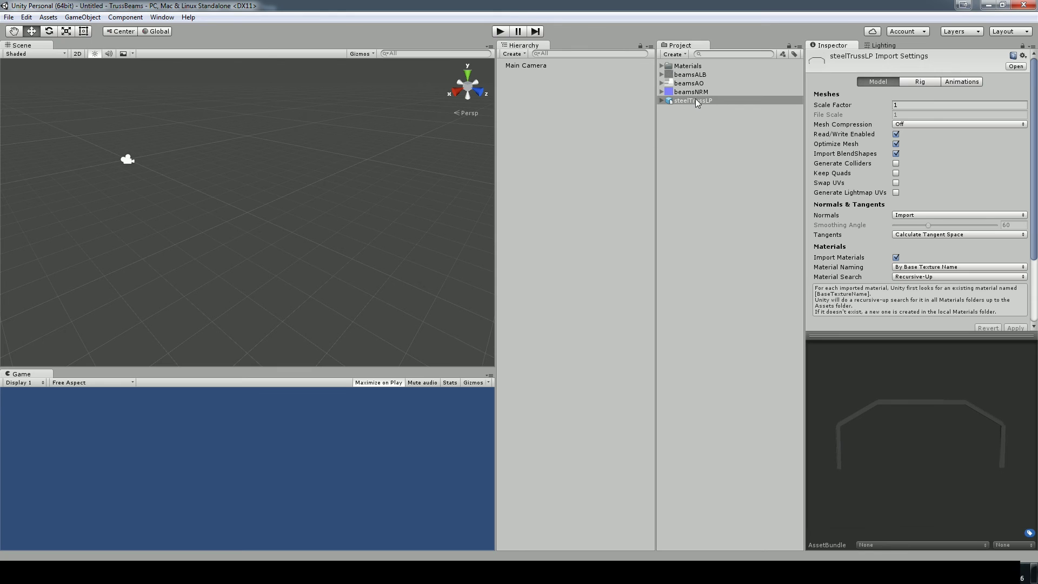
Step: Place steelTrussLP in the Hierarchy and frame it facing forward in the Scene view
{"action": "left_click_drag", "start_coordinate": [696, 101], "coordinate": [563, 183]}
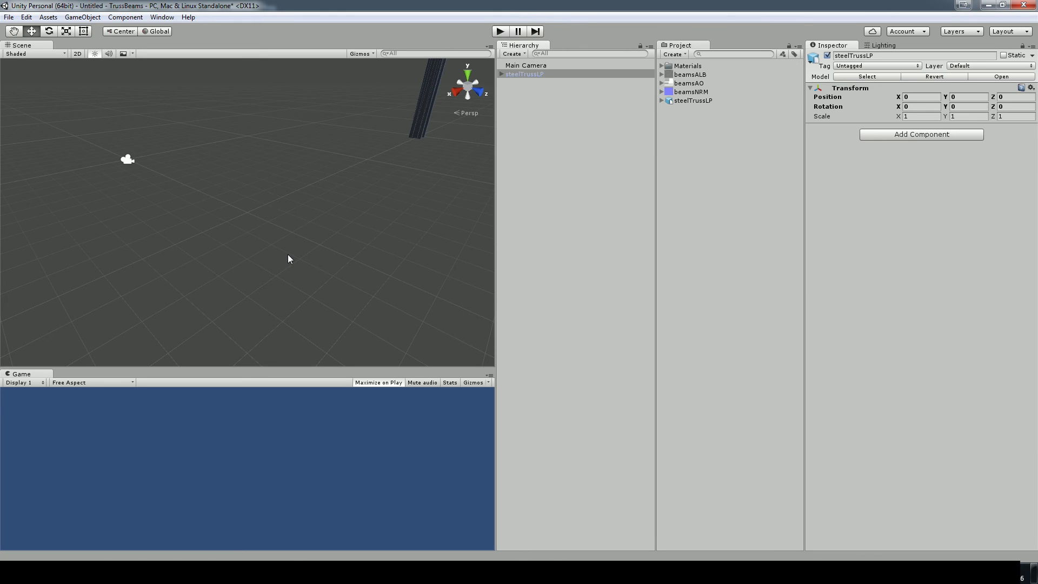
{"action": "key", "text": "f"}
{"action": "left_click_drag", "start_coordinate": [258, 263], "coordinate": [536, 213], "text": "alt"}
{"action": "right_click_drag", "start_coordinate": [538, 218], "coordinate": [309, 215], "text": "alt"}
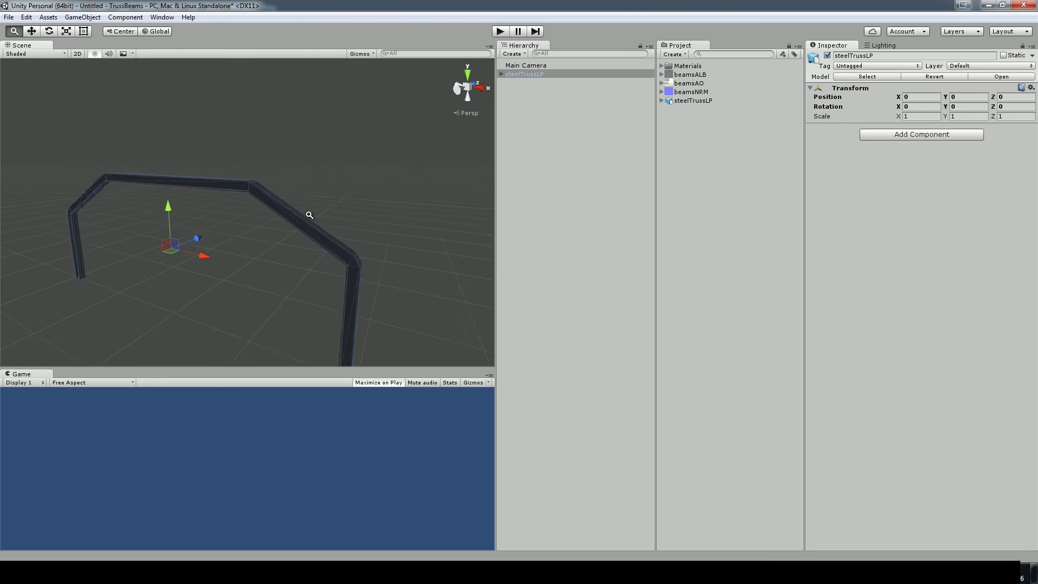
{"action": "left_click_drag", "start_coordinate": [309, 215], "coordinate": [59, 118], "text": "alt"}
Step: Add a Directional Light, move it along Z, and bring up the Lighting settings
{"action": "left_click", "coordinate": [83, 17]}
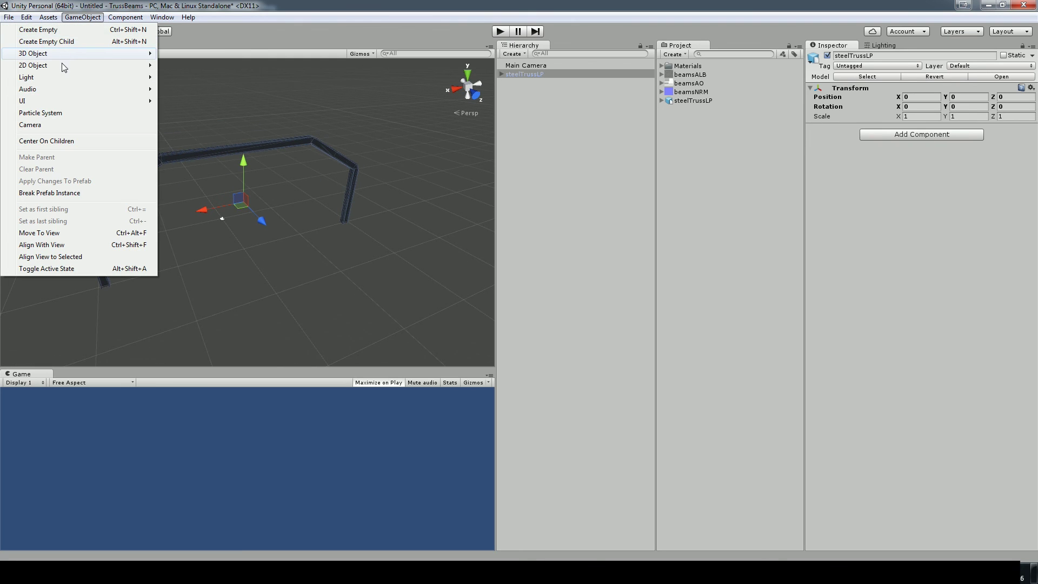
{"action": "mouse_move", "coordinate": [59, 75]}
{"action": "left_click", "coordinate": [216, 79]}
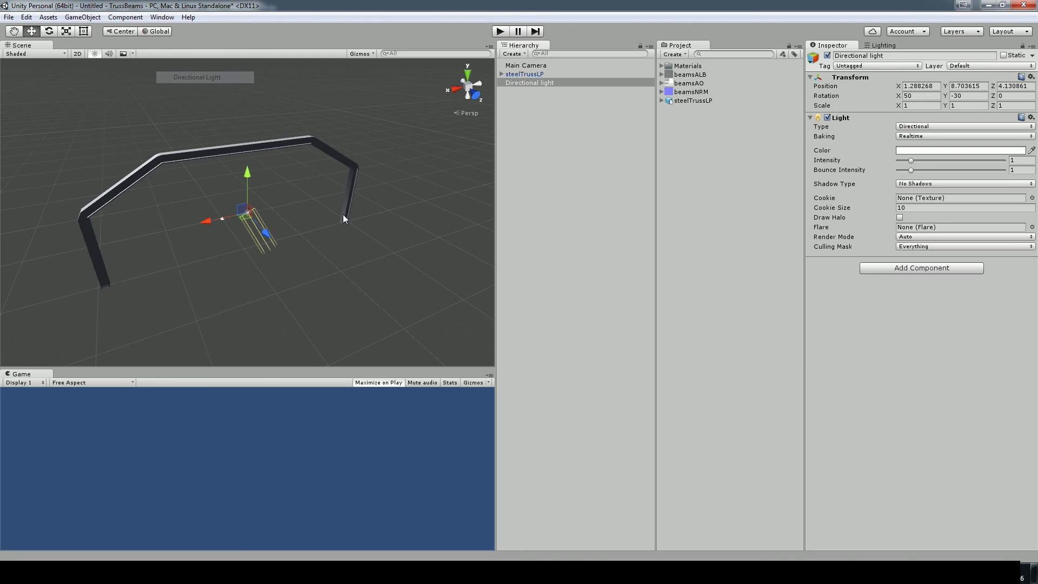
{"action": "left_click_drag", "start_coordinate": [265, 231], "coordinate": [179, 135]}
{"action": "left_click_drag", "start_coordinate": [313, 216], "coordinate": [824, 202], "text": "alt"}
{"action": "left_click_drag", "start_coordinate": [233, 227], "coordinate": [260, 303], "text": "alt"}
{"action": "left_click", "coordinate": [526, 65]}
{"action": "left_click", "coordinate": [884, 44]}
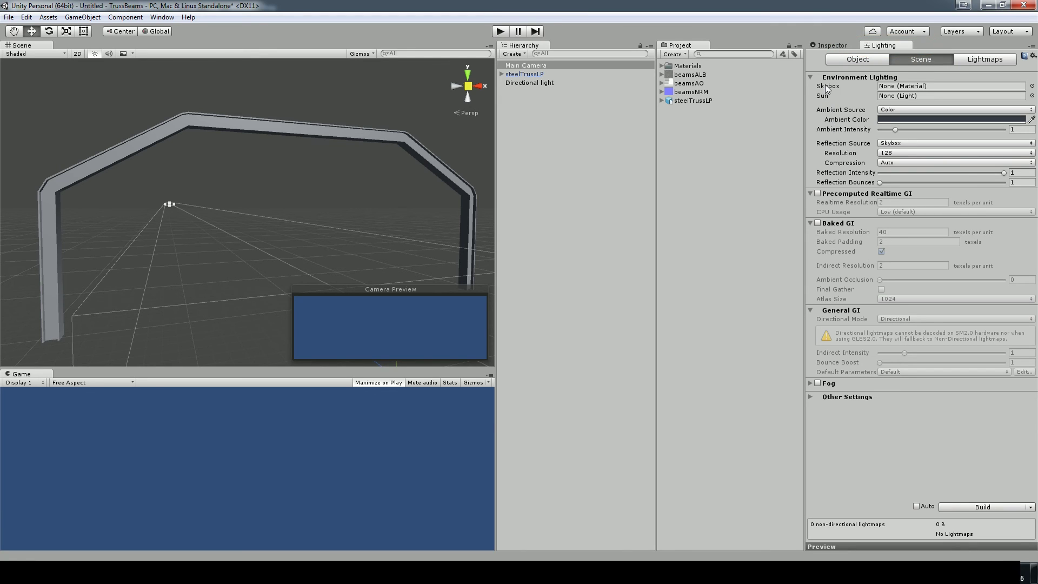
Step: Use Default-Skybox as the sky and drag the Directional light into the Lighting Sun field
{"action": "left_click", "coordinate": [1033, 87]}
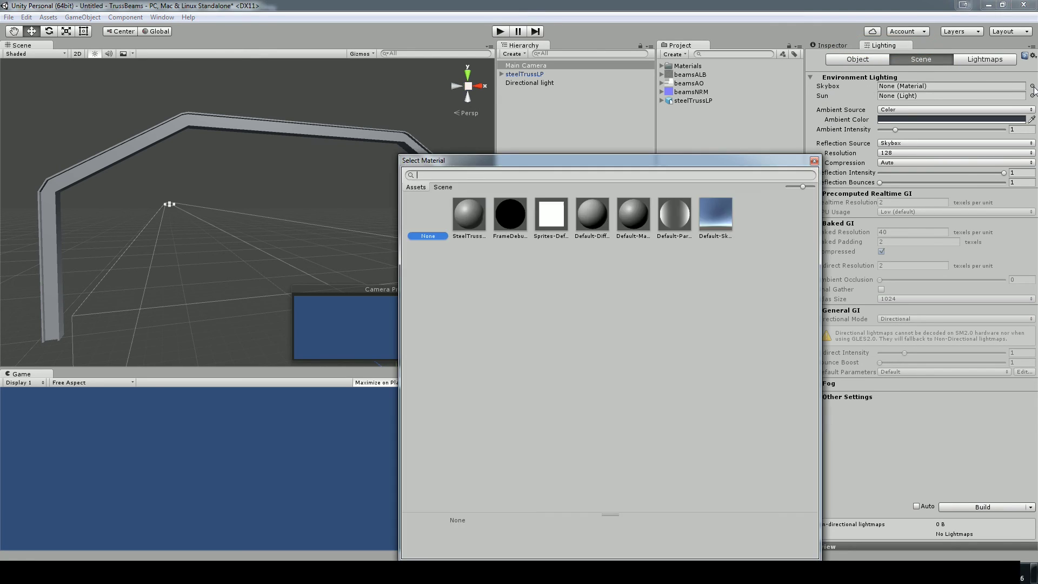
{"action": "double_click", "coordinate": [717, 218]}
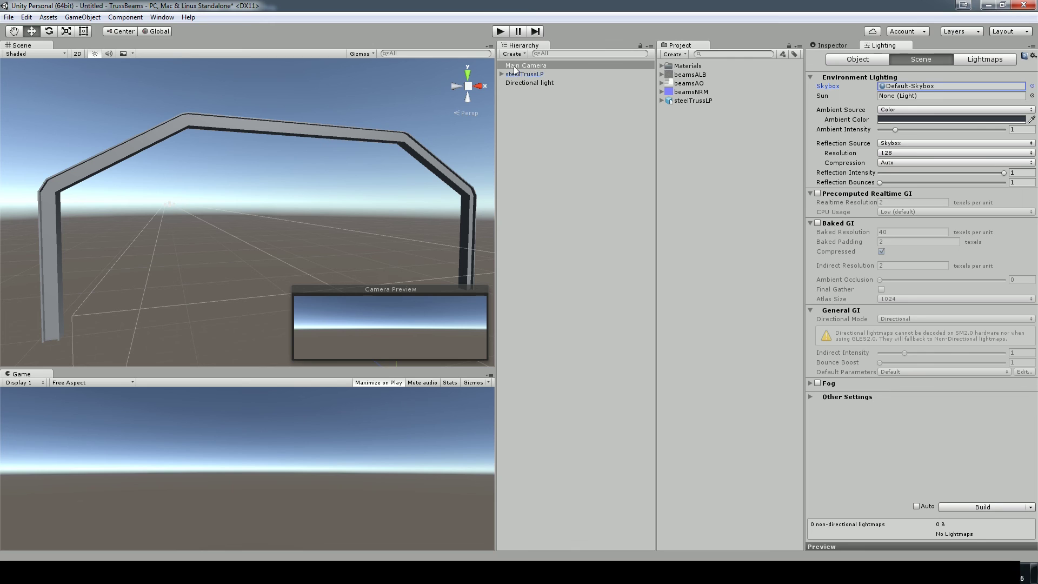
{"action": "left_click", "coordinate": [121, 17]}
{"action": "mouse_move", "coordinate": [166, 20]}
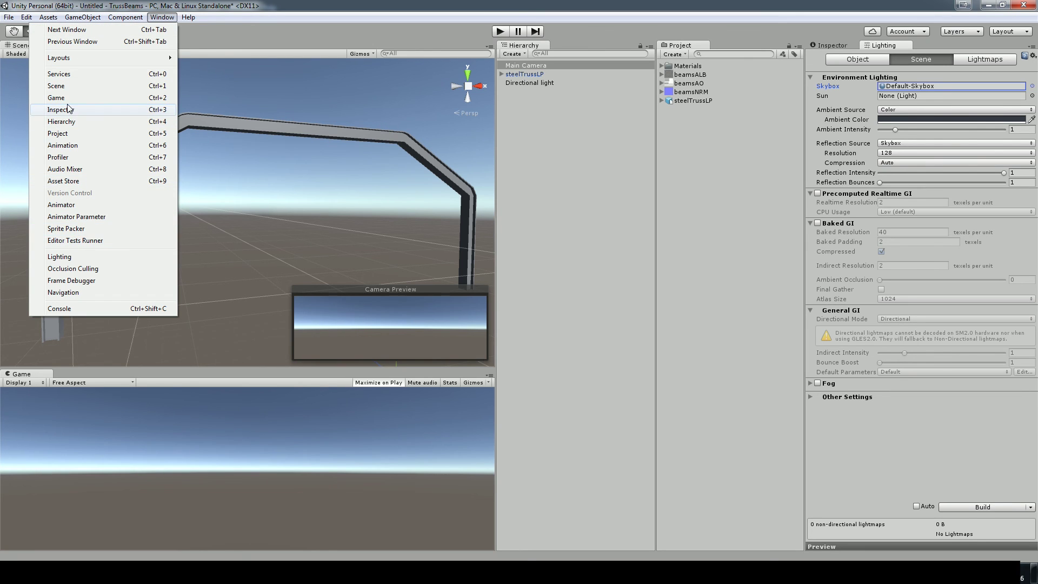
{"action": "left_click", "coordinate": [66, 257]}
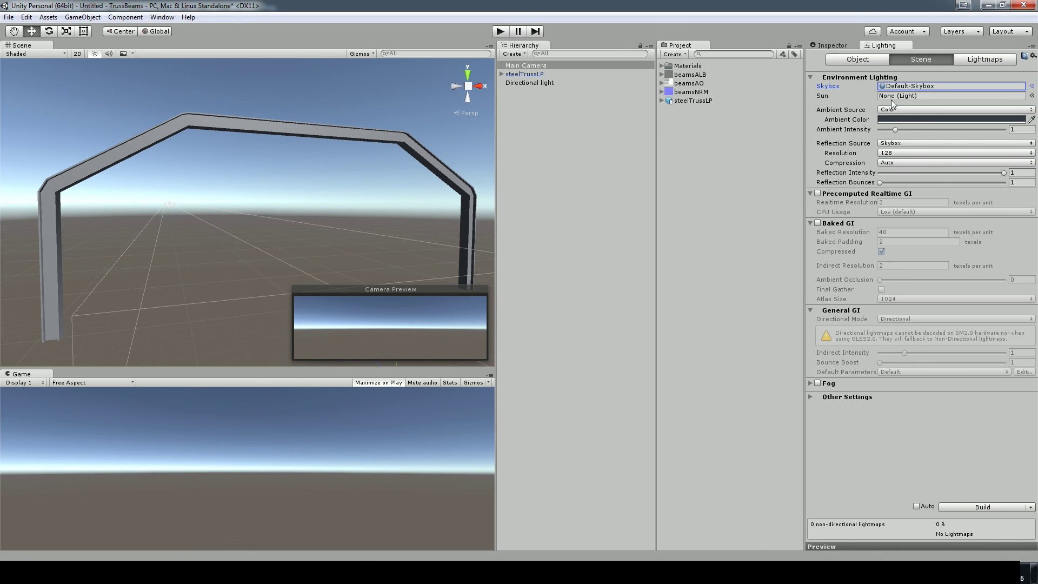
{"action": "left_click_drag", "start_coordinate": [535, 87], "coordinate": [937, 96]}
{"action": "left_click", "coordinate": [585, 182]}
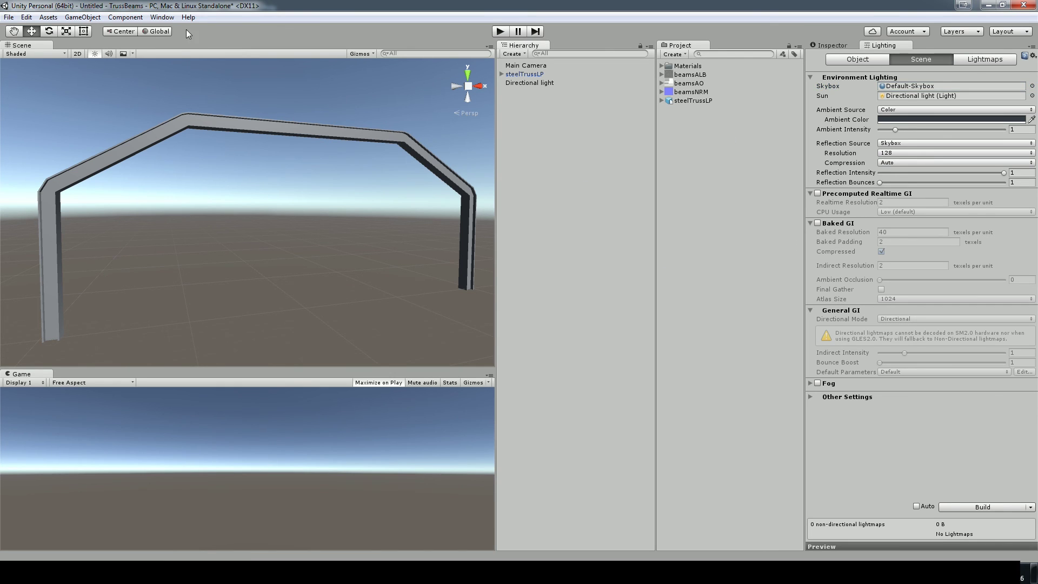
Step: Add a 3D Plane and scale it up into a large floor
{"action": "left_click", "coordinate": [82, 17]}
{"action": "mouse_move", "coordinate": [74, 56]}
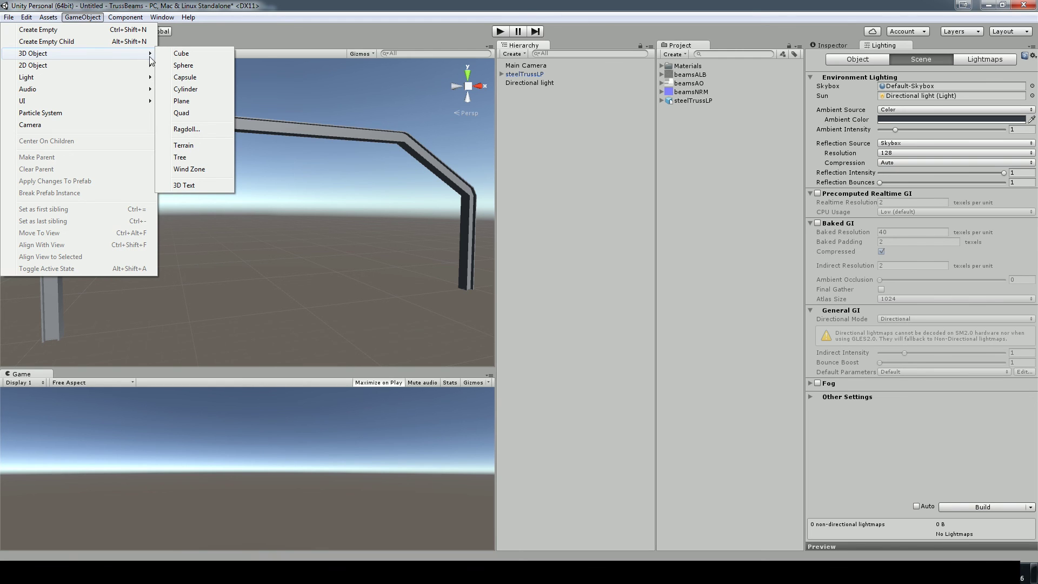
{"action": "left_click", "coordinate": [181, 101]}
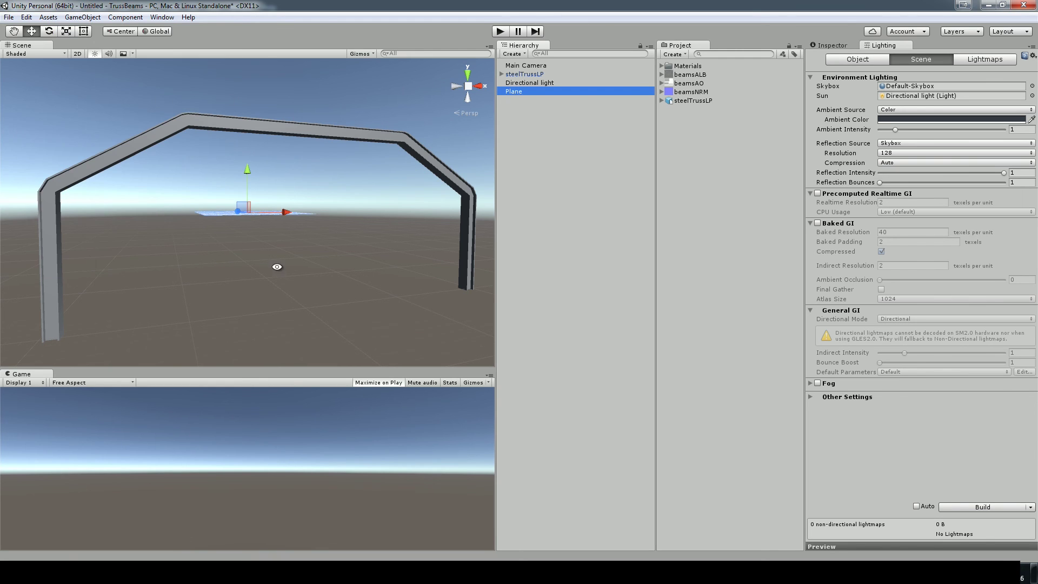
{"action": "left_click_drag", "start_coordinate": [277, 267], "coordinate": [415, 322], "text": "alt"}
{"action": "key", "text": "e"}
{"action": "key", "text": "r"}
{"action": "left_click_drag", "start_coordinate": [248, 212], "coordinate": [438, 213]}
{"action": "left_click", "coordinate": [276, 146]}
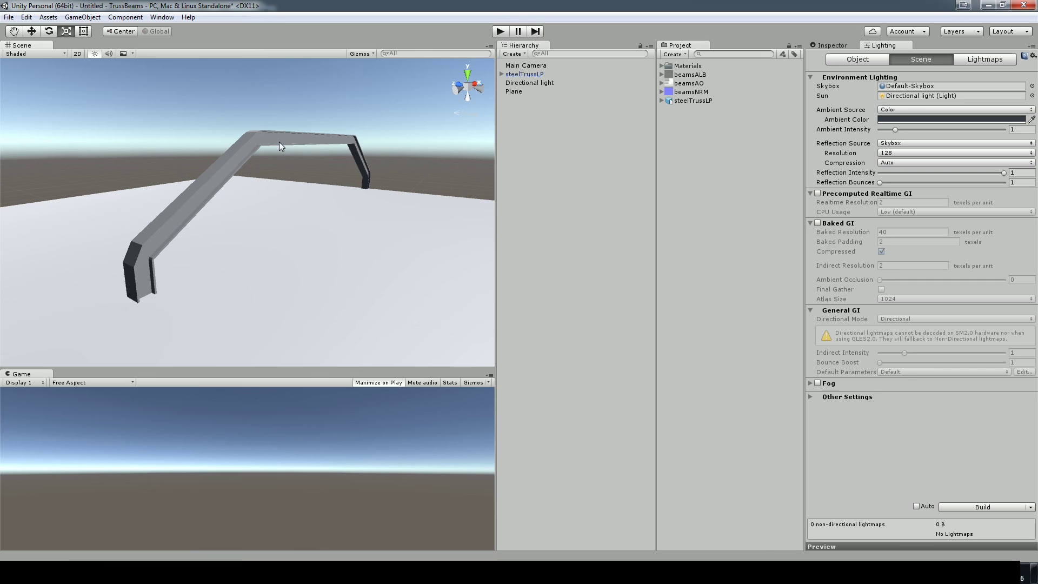
Step: Shrink the truss uniformly and raise it above the floor plane
{"action": "left_click", "coordinate": [279, 141]}
{"action": "left_click_drag", "start_coordinate": [309, 214], "coordinate": [276, 214]}
{"action": "key", "text": "w"}
{"action": "left_click_drag", "start_coordinate": [317, 175], "coordinate": [306, 152]}
{"action": "left_click_drag", "start_coordinate": [361, 254], "coordinate": [290, 242], "text": "alt"}
{"action": "scroll", "coordinate": [290, 241], "scroll_direction": "up", "scroll_amount": 5}
{"action": "left_click_drag", "start_coordinate": [385, 225], "coordinate": [359, 239], "text": "alt"}
{"action": "mouse_move", "coordinate": [359, 239]}
{"action": "right_mouse_down", "text": "alt"}
{"action": "mouse_move", "coordinate": [388, 271]}
{"action": "mouse_move", "coordinate": [347, 259]}
{"action": "mouse_move", "coordinate": [358, 242]}
{"action": "right_mouse_up", "text": "alt"}
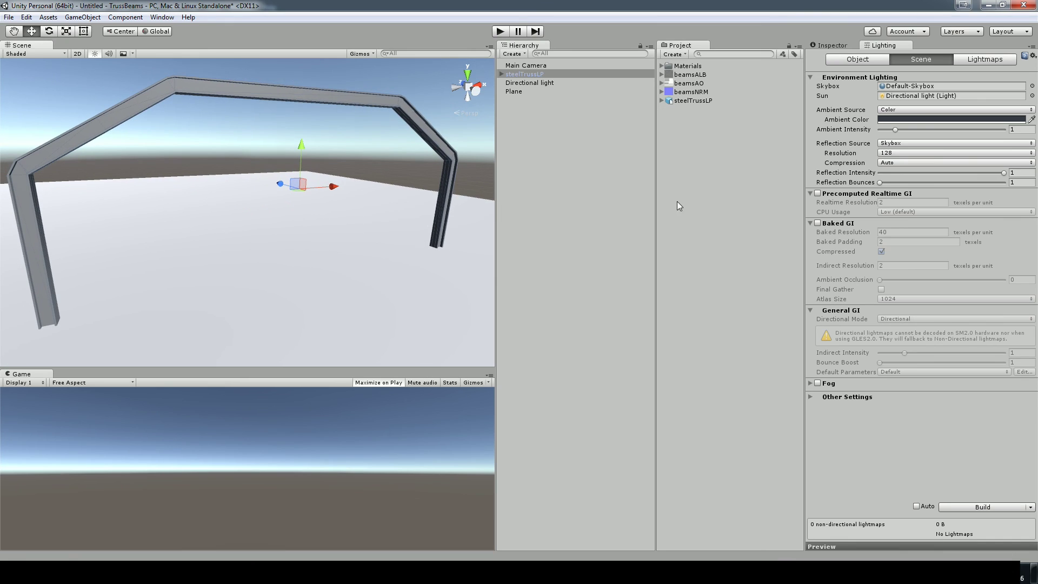
Step: Review the Lighting settings, then select the steelTrussLP object to show its Transform
{"action": "left_click", "coordinate": [685, 102]}
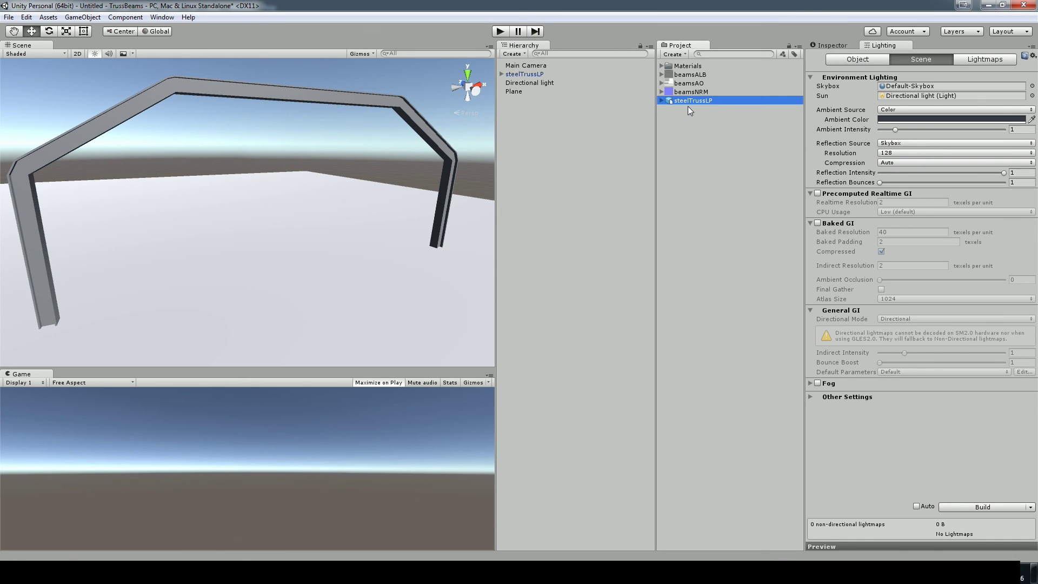
{"action": "left_click_drag", "start_coordinate": [686, 100], "coordinate": [827, 45]}
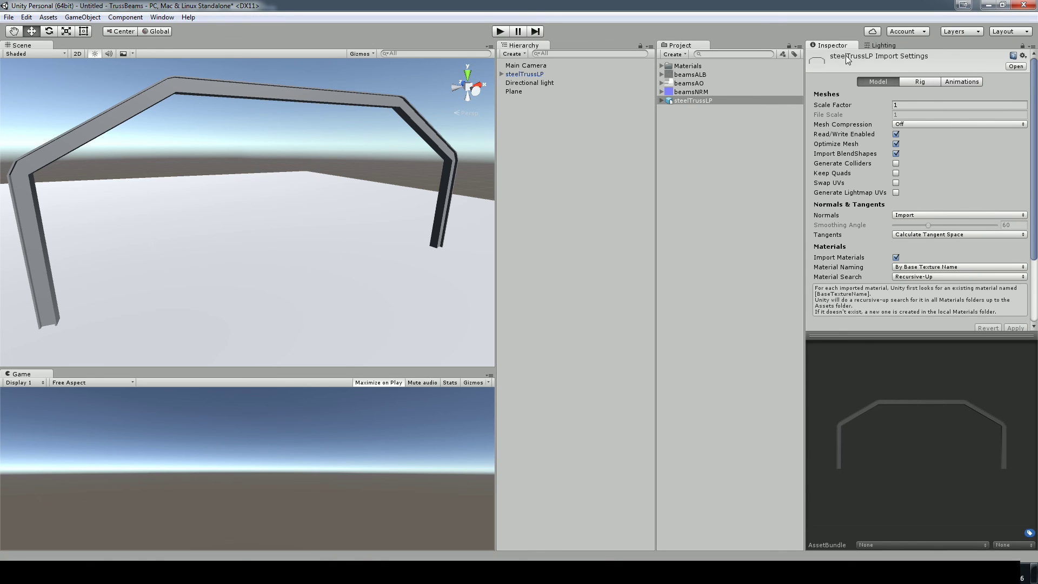
{"action": "left_click", "coordinate": [883, 47]}
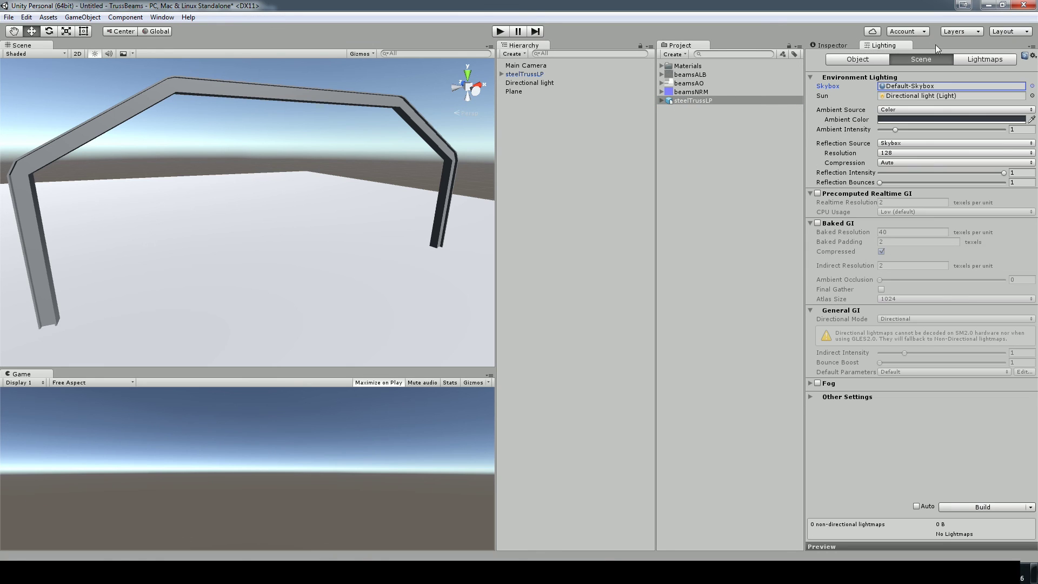
{"action": "left_click", "coordinate": [832, 45]}
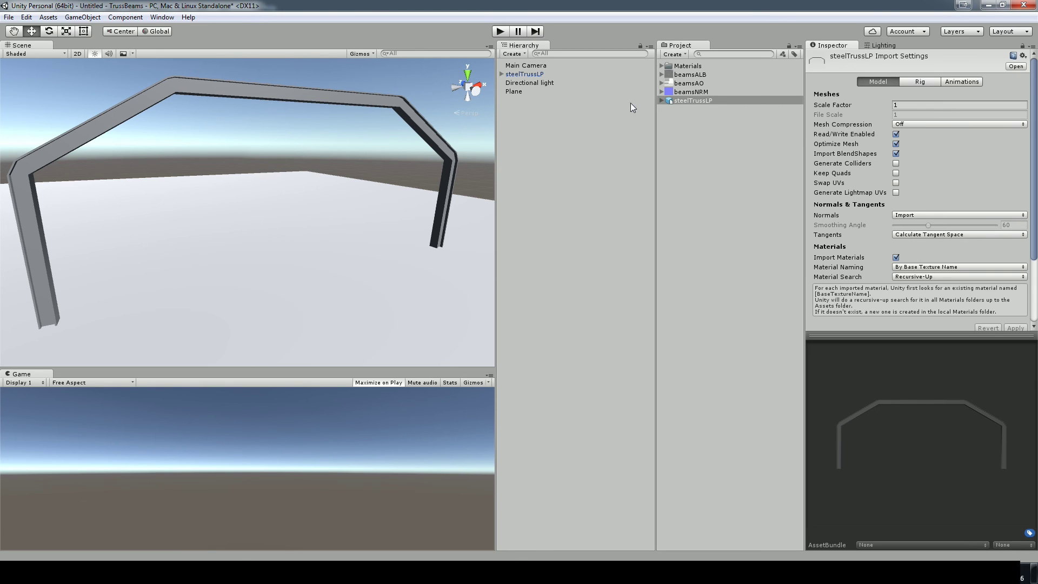
{"action": "left_click", "coordinate": [513, 73]}
Step: Create a new material named beamsMAT and drag it onto the truss beam
{"action": "right_click", "coordinate": [693, 155]}
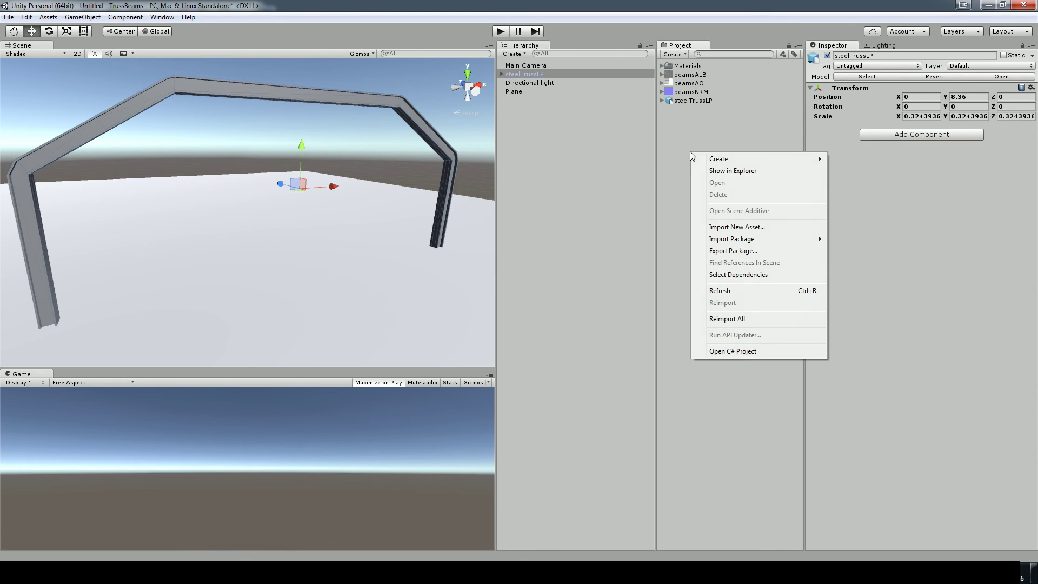
{"action": "mouse_move", "coordinate": [699, 161]}
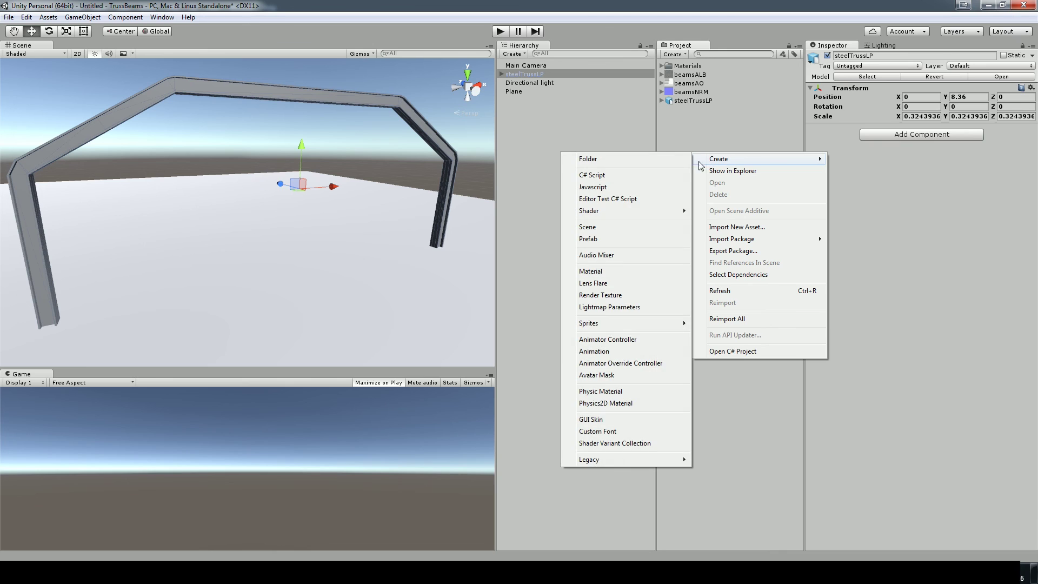
{"action": "left_click", "coordinate": [591, 271]}
{"action": "type", "text": "Be"}
{"action": "key", "text": "BackSpace"}
{"action": "key", "text": "BackSpace"}
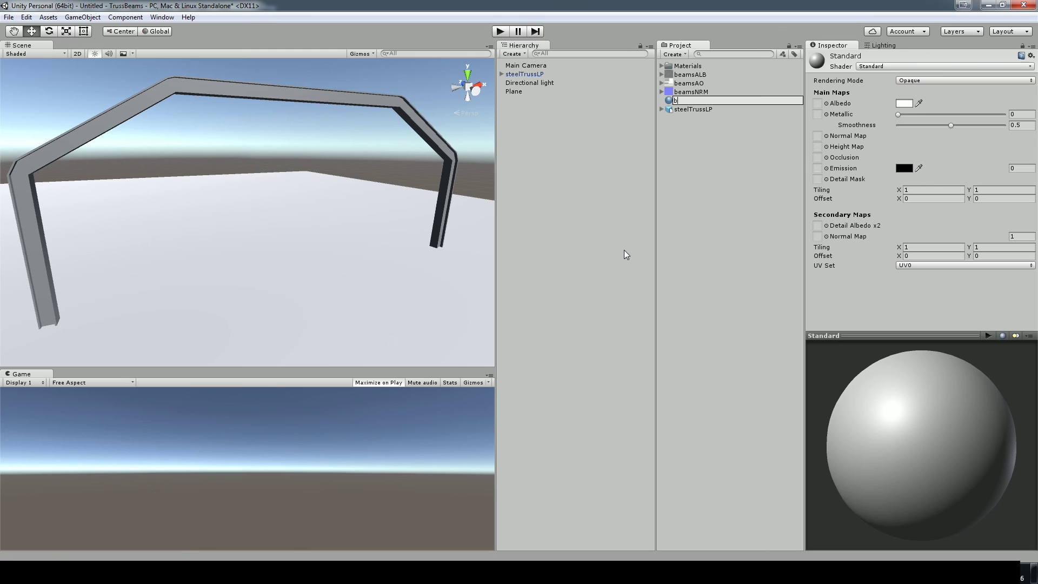
{"action": "type", "text": "beamsMAT"}
{"action": "key", "text": "Return"}
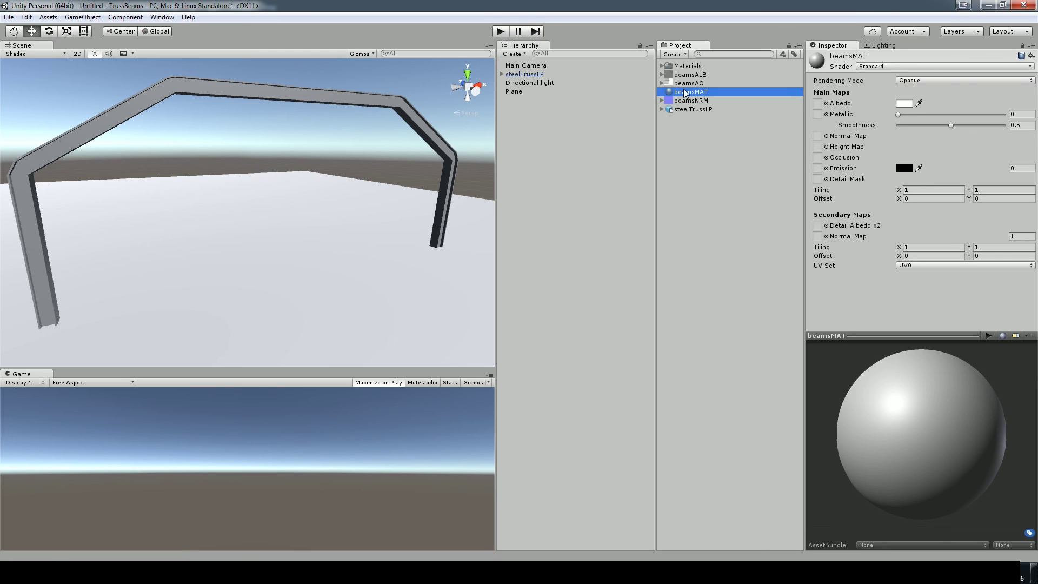
{"action": "left_click_drag", "start_coordinate": [686, 93], "coordinate": [374, 103]}
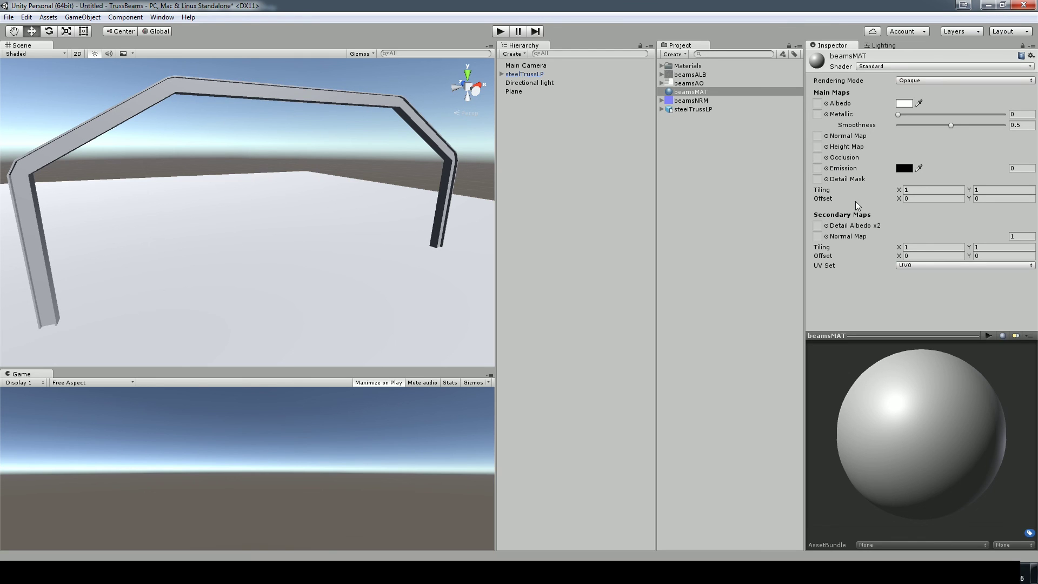
{"action": "left_click", "coordinate": [673, 102]}
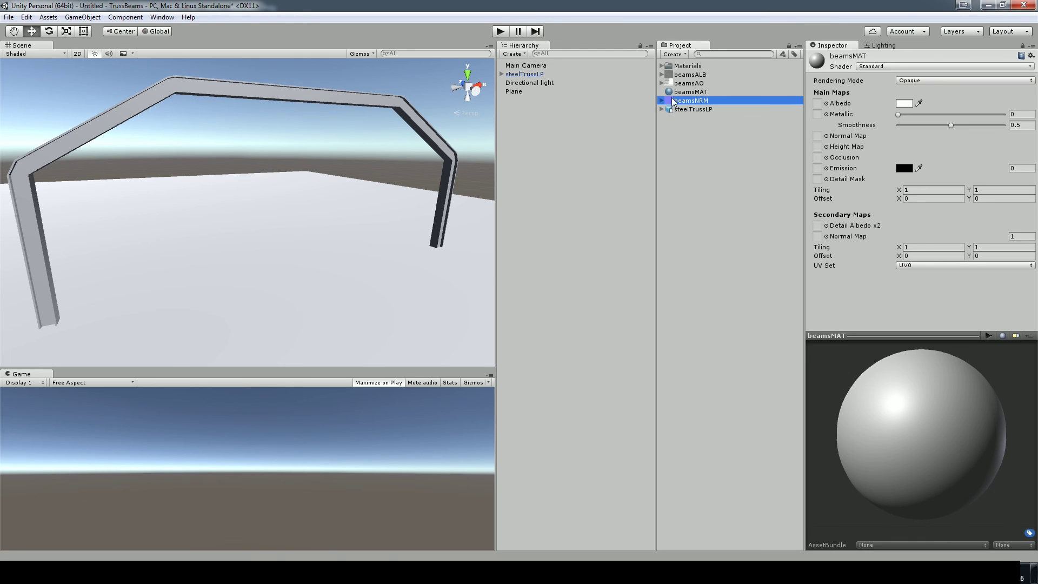
Step: Assign beamsNRM as beamsMAT's normal map, fix its texture type, and inspect the rivets
{"action": "left_click_drag", "start_coordinate": [675, 101], "coordinate": [820, 138]}
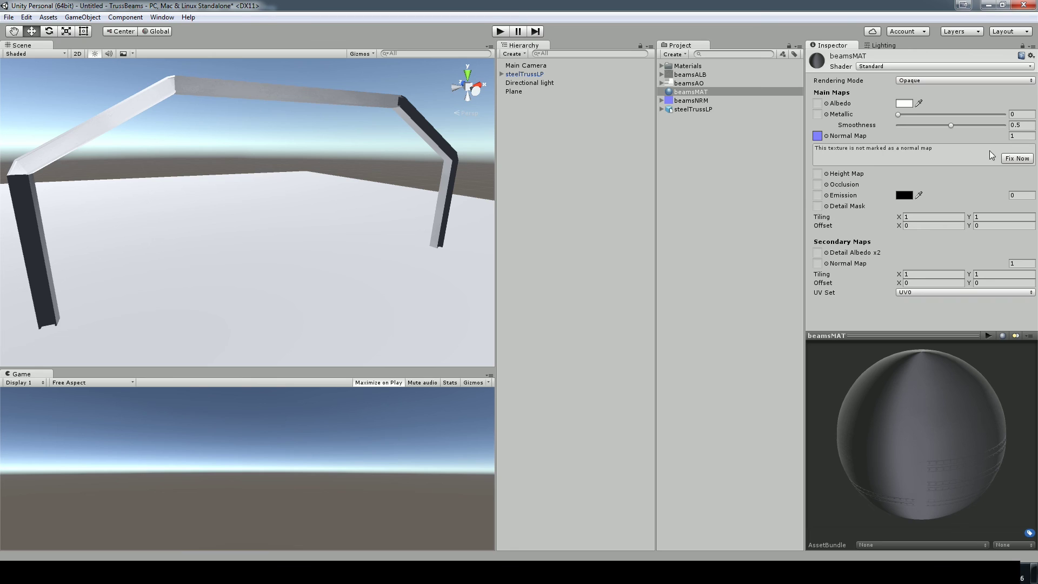
{"action": "left_click", "coordinate": [1019, 159]}
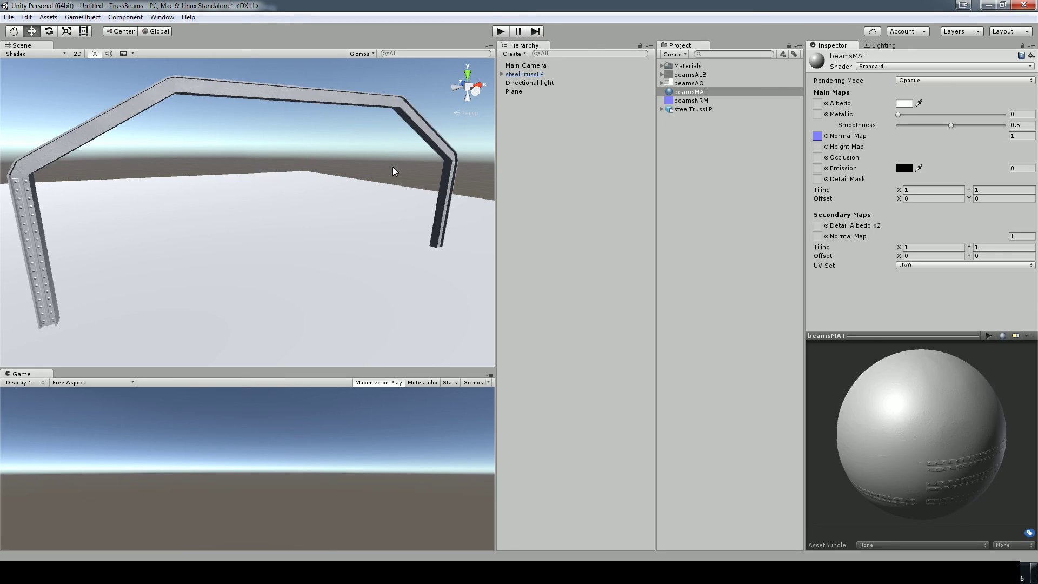
{"action": "right_click_drag", "start_coordinate": [197, 212], "coordinate": [287, 140]}
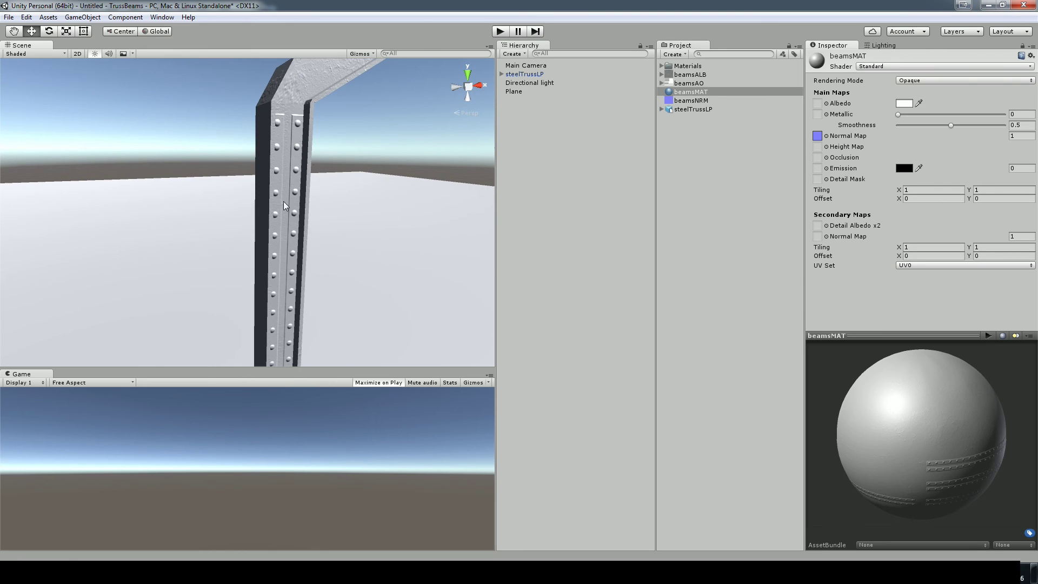
{"action": "right_click_drag", "start_coordinate": [290, 194], "coordinate": [318, 180], "text": "alt"}
{"action": "left_click_drag", "start_coordinate": [318, 180], "coordinate": [169, 176], "text": "alt"}
{"action": "right_click_drag", "start_coordinate": [331, 108], "coordinate": [352, 196]}
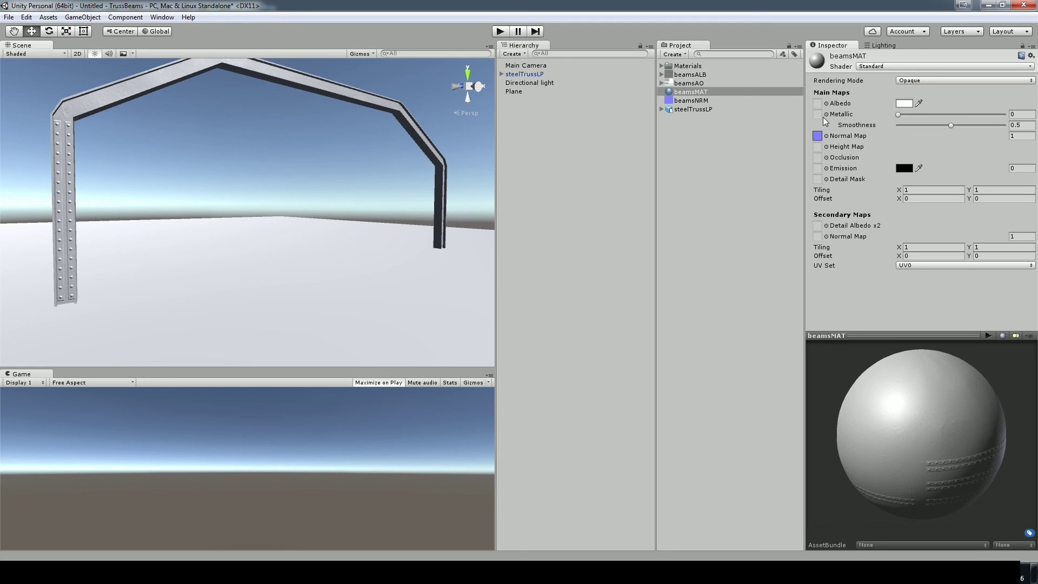
{"action": "left_click_drag", "start_coordinate": [932, 383], "coordinate": [919, 405]}
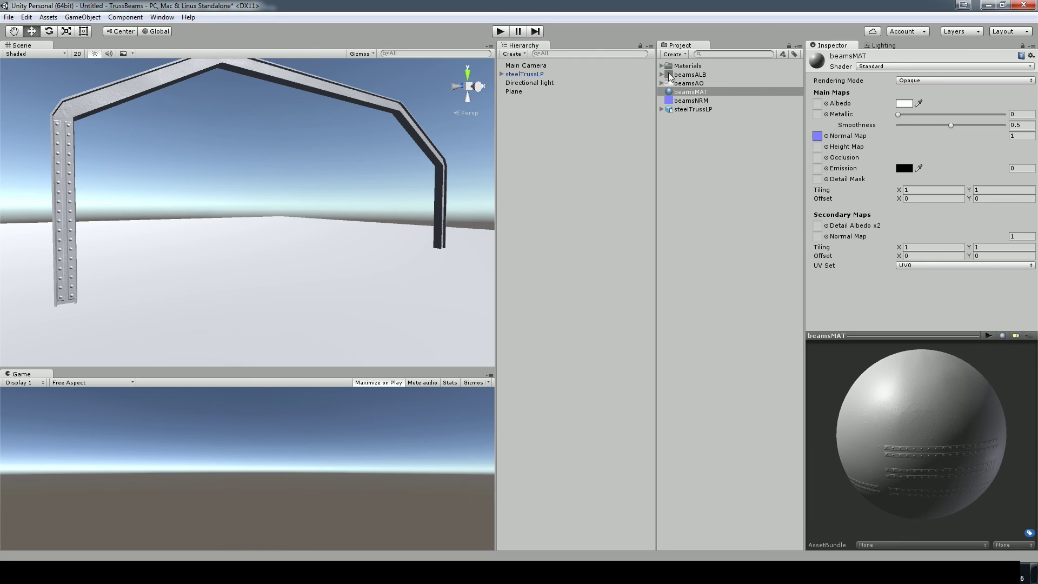
Step: Drop beamsALB into beamsMAT's Albedo slot and orbit close around the beams
{"action": "left_click", "coordinate": [681, 76]}
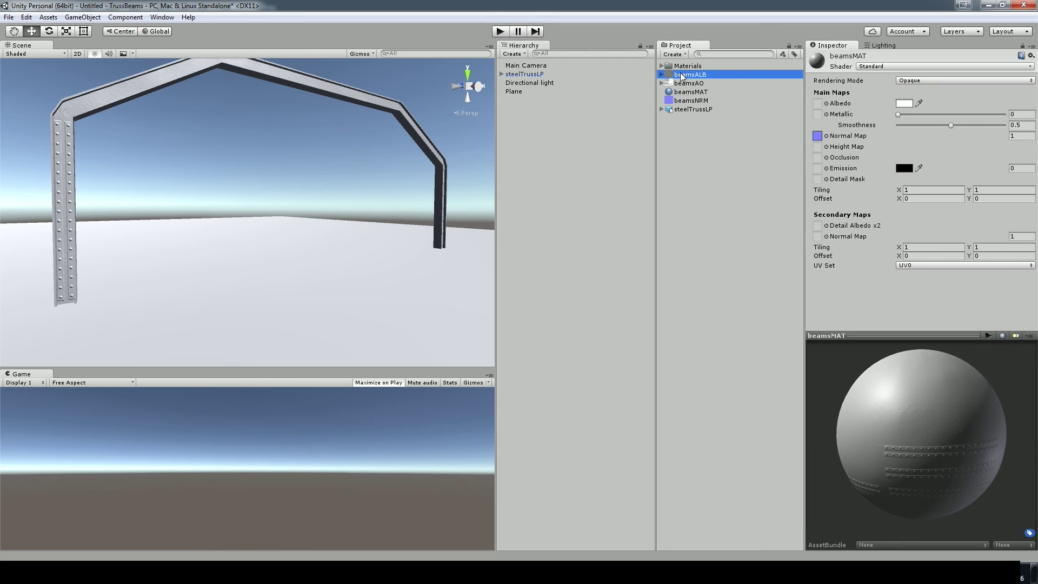
{"action": "left_click_drag", "start_coordinate": [682, 77], "coordinate": [820, 106]}
{"action": "left_click_drag", "start_coordinate": [260, 147], "coordinate": [294, 216], "text": "alt"}
{"action": "right_click_drag", "start_coordinate": [294, 215], "coordinate": [348, 255], "text": "alt"}
{"action": "left_click_drag", "start_coordinate": [348, 254], "coordinate": [307, 221], "text": "alt"}
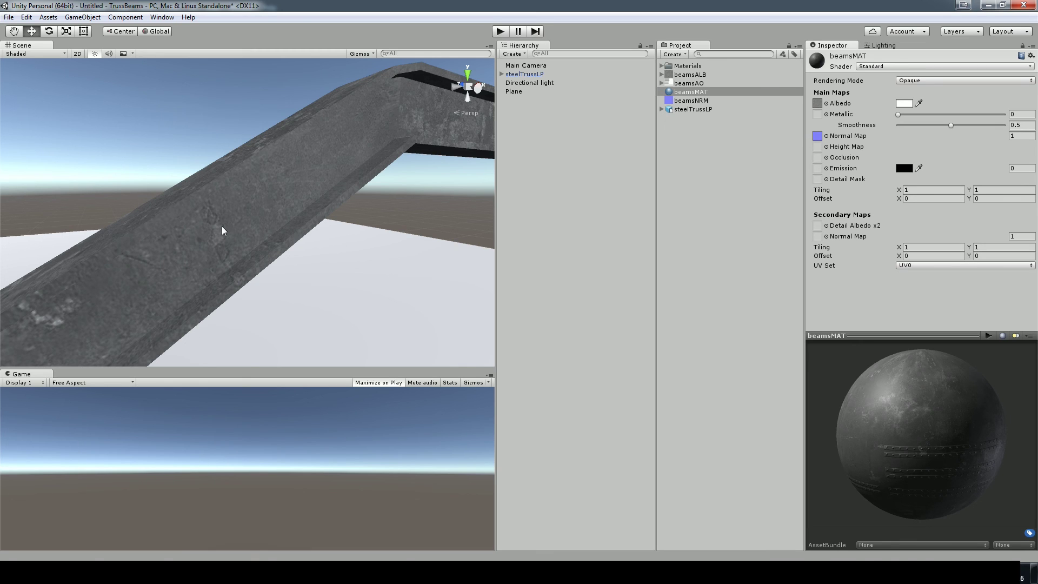
{"action": "mouse_move", "coordinate": [326, 211]}
{"action": "left_mouse_down", "text": "alt"}
{"action": "mouse_move", "coordinate": [365, 179]}
{"action": "mouse_move", "coordinate": [265, 216]}
{"action": "mouse_move", "coordinate": [360, 207]}
{"action": "mouse_move", "coordinate": [319, 228]}
{"action": "left_mouse_up", "text": "alt"}
Step: Check the albedo texture in Photoshop, then back in Unity view the whole truss arch
{"action": "key", "text": "alt+Tab"}
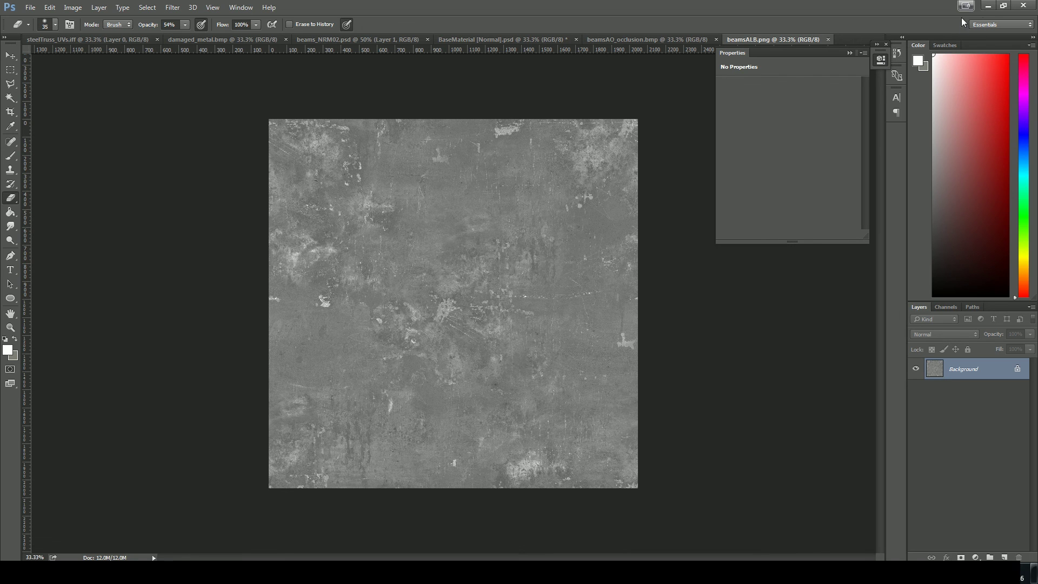
{"action": "left_click", "coordinate": [988, 5]}
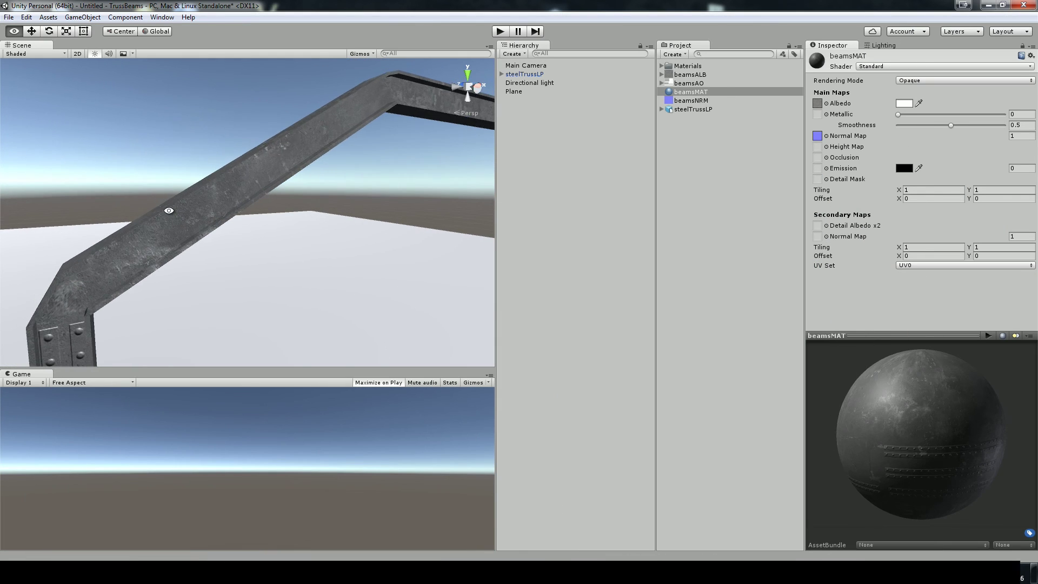
{"action": "left_click_drag", "start_coordinate": [169, 211], "coordinate": [232, 265], "text": "alt"}
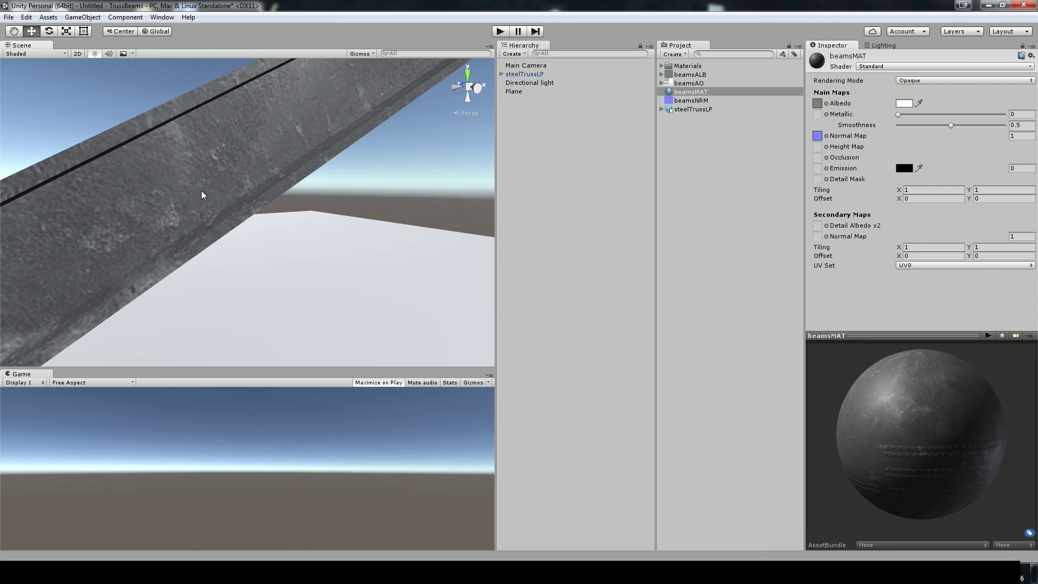
{"action": "left_click_drag", "start_coordinate": [201, 189], "coordinate": [290, 151], "text": "alt"}
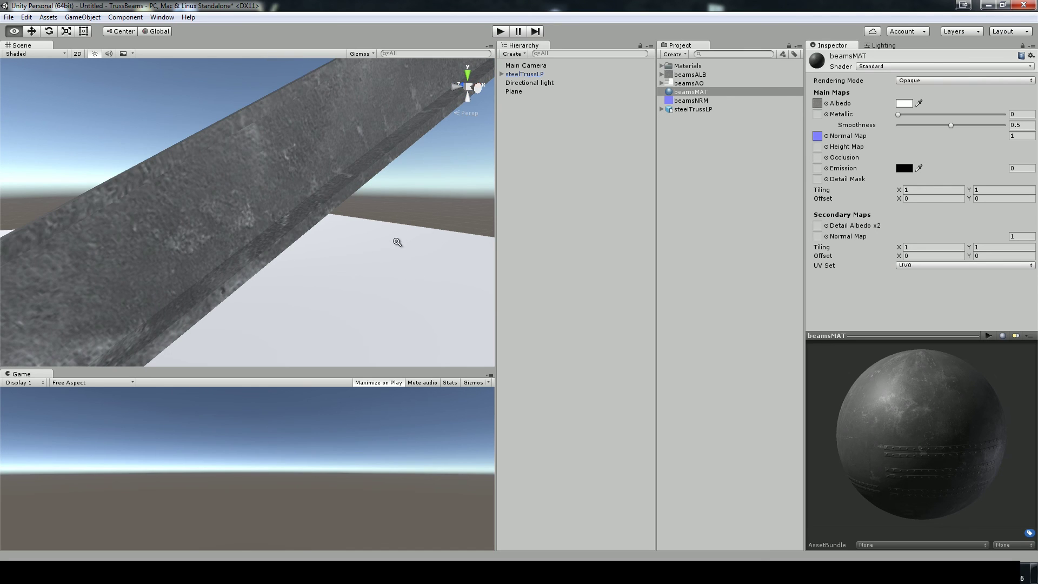
{"action": "left_click_drag", "start_coordinate": [396, 241], "coordinate": [321, 200], "text": "alt"}
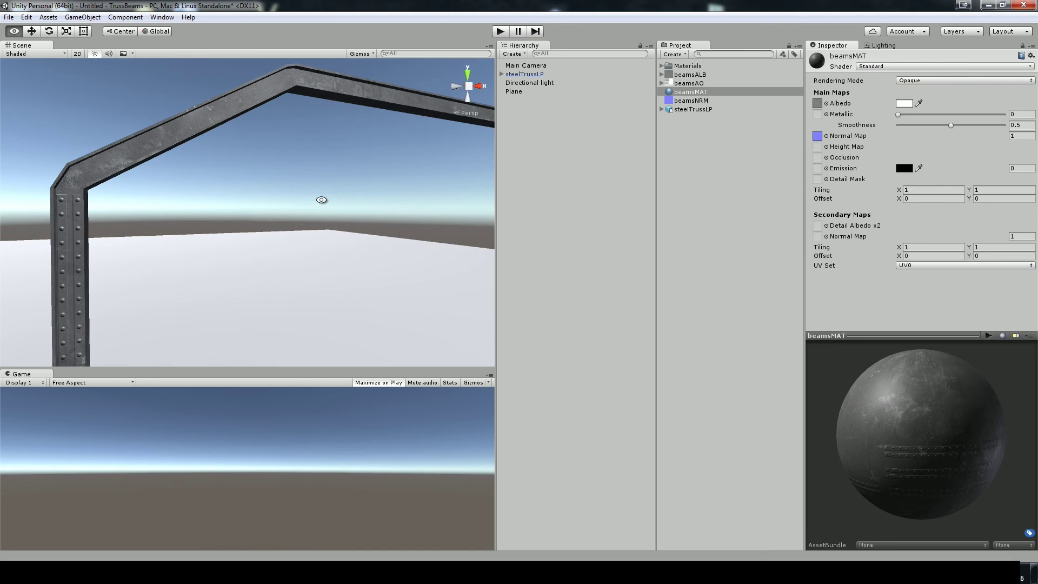
Step: Assign beamsAO as beamsMAT's occlusion map, comparing strength near 0 against full 1
{"action": "mouse_move", "coordinate": [683, 92]}
{"action": "left_mouse_down"}
{"action": "mouse_move", "coordinate": [687, 82]}
{"action": "mouse_move", "coordinate": [785, 151]}
{"action": "mouse_move", "coordinate": [842, 155]}
{"action": "mouse_move", "coordinate": [821, 157]}
{"action": "left_mouse_up"}
{"action": "left_click_drag", "start_coordinate": [240, 112], "coordinate": [303, 157], "text": "alt"}
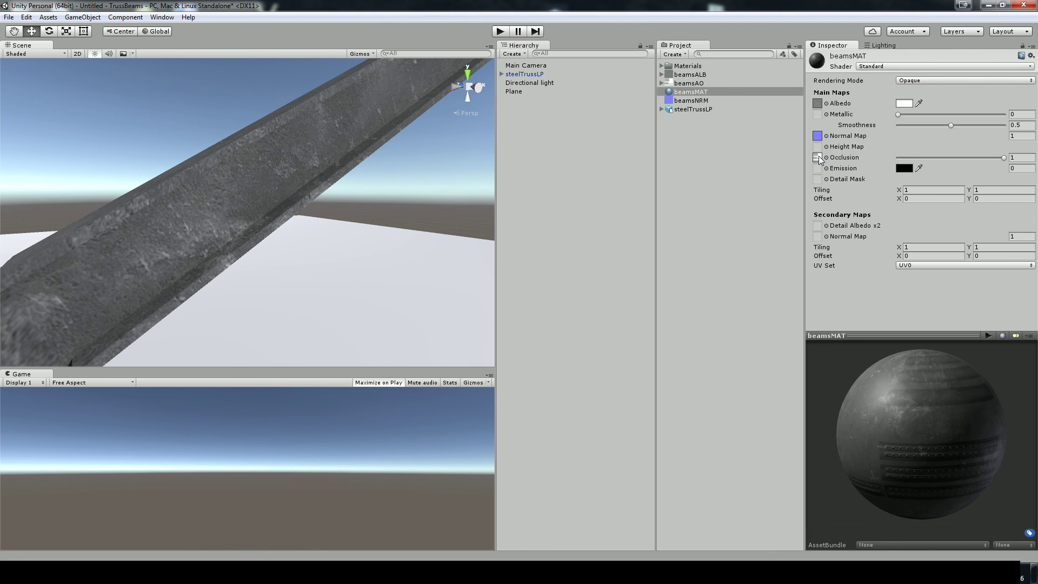
{"action": "left_click_drag", "start_coordinate": [1003, 159], "coordinate": [898, 159]}
{"action": "left_click_drag", "start_coordinate": [846, 159], "coordinate": [997, 170]}
Step: Orbit around the beam adjusting occlusion strength, then widen the Scene view
{"action": "mouse_move", "coordinate": [335, 233]}
{"action": "right_mouse_down"}
{"action": "mouse_move", "coordinate": [412, 239]}
{"action": "mouse_move", "coordinate": [374, 248]}
{"action": "mouse_move", "coordinate": [264, 216]}
{"action": "mouse_move", "coordinate": [283, 232]}
{"action": "mouse_move", "coordinate": [340, 223]}
{"action": "right_mouse_up"}
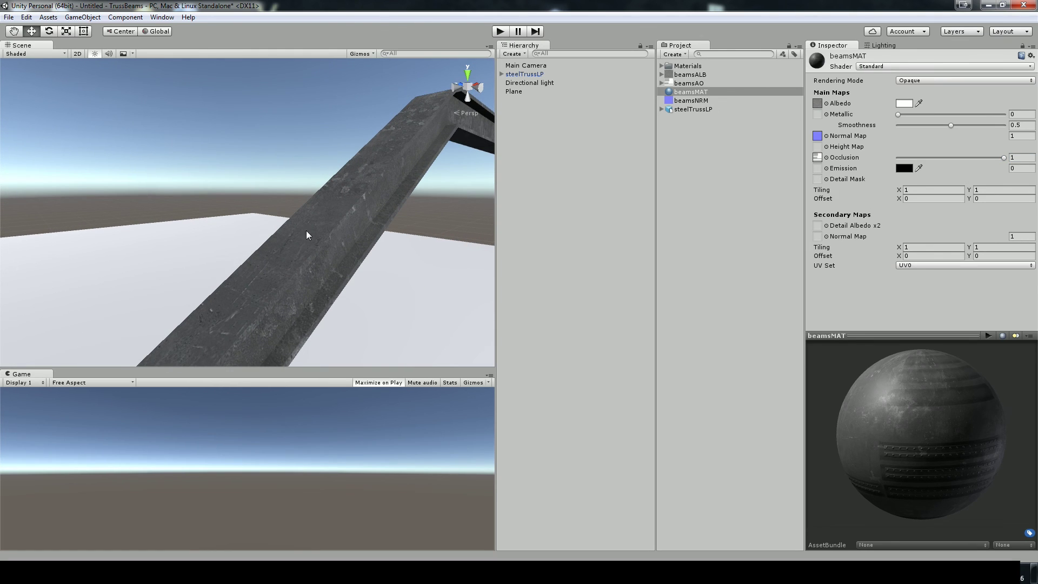
{"action": "right_click_drag", "start_coordinate": [306, 236], "coordinate": [767, 163]}
{"action": "mouse_move", "coordinate": [1005, 158]}
{"action": "left_mouse_down"}
{"action": "mouse_move", "coordinate": [910, 167]}
{"action": "mouse_move", "coordinate": [1036, 169]}
{"action": "left_mouse_up"}
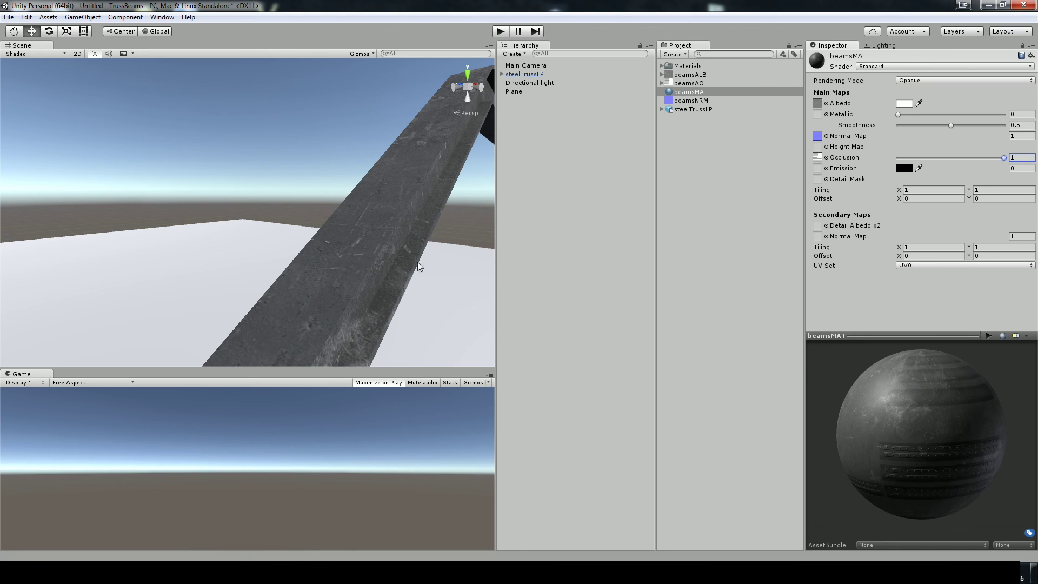
{"action": "right_click_drag", "start_coordinate": [416, 269], "coordinate": [453, 218]}
{"action": "left_click_drag", "start_coordinate": [503, 253], "coordinate": [695, 248]}
Step: Zoom, pan and orbit along the truss arch to inspect its riveted, worn metal beams
{"action": "right_click_drag", "start_coordinate": [387, 183], "coordinate": [458, 190], "text": "alt"}
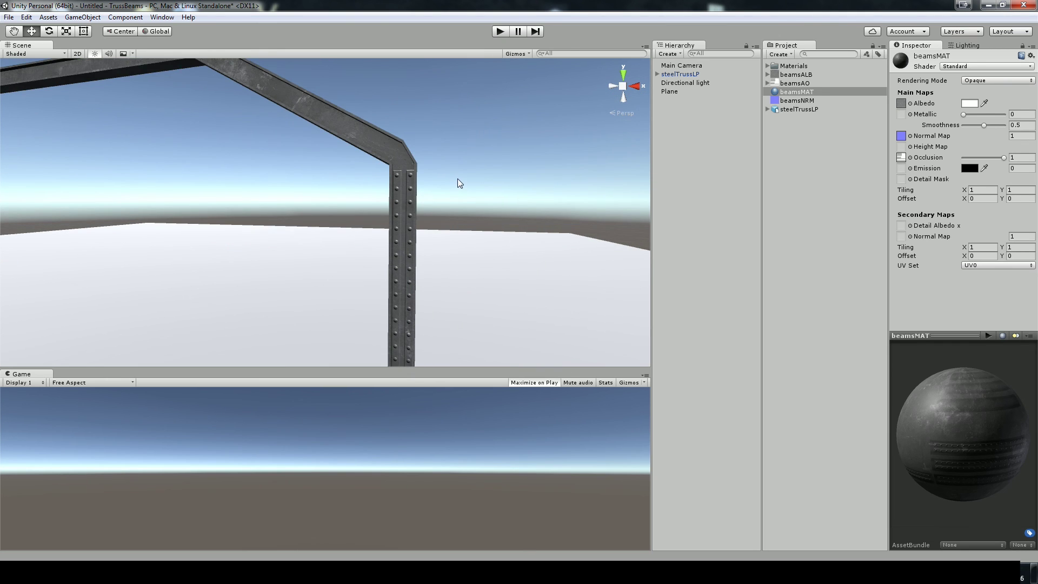
{"action": "middle_click_drag", "start_coordinate": [417, 129], "coordinate": [529, 237]}
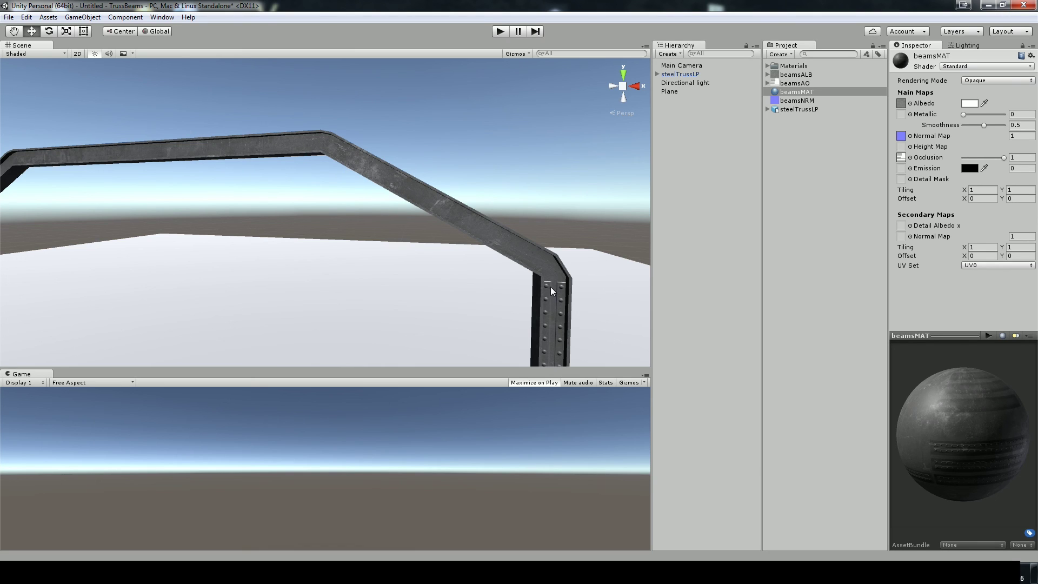
{"action": "middle_click_drag", "start_coordinate": [584, 254], "coordinate": [550, 197]}
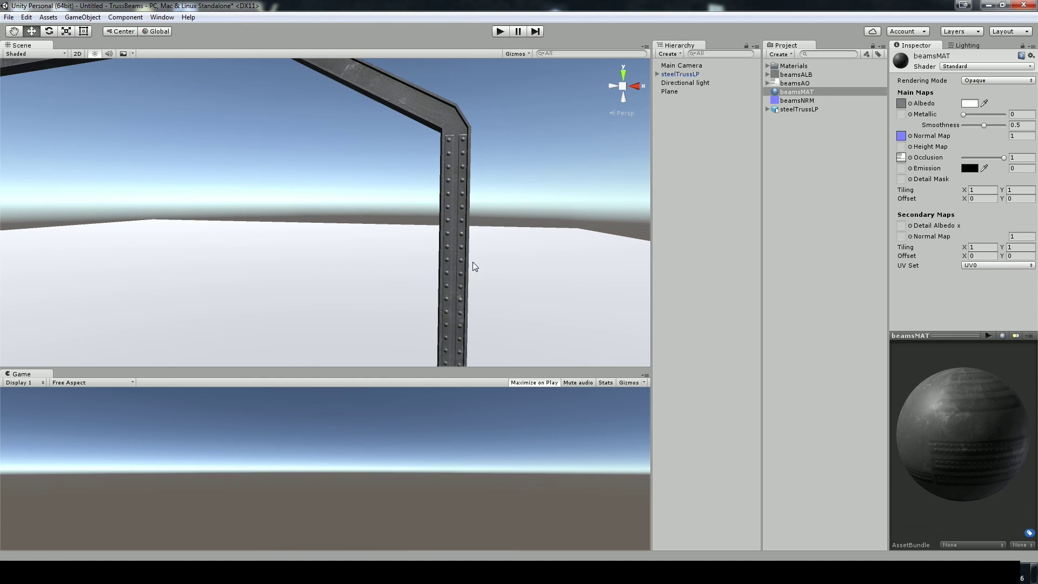
{"action": "scroll", "coordinate": [487, 254], "scroll_direction": "up", "scroll_amount": 5}
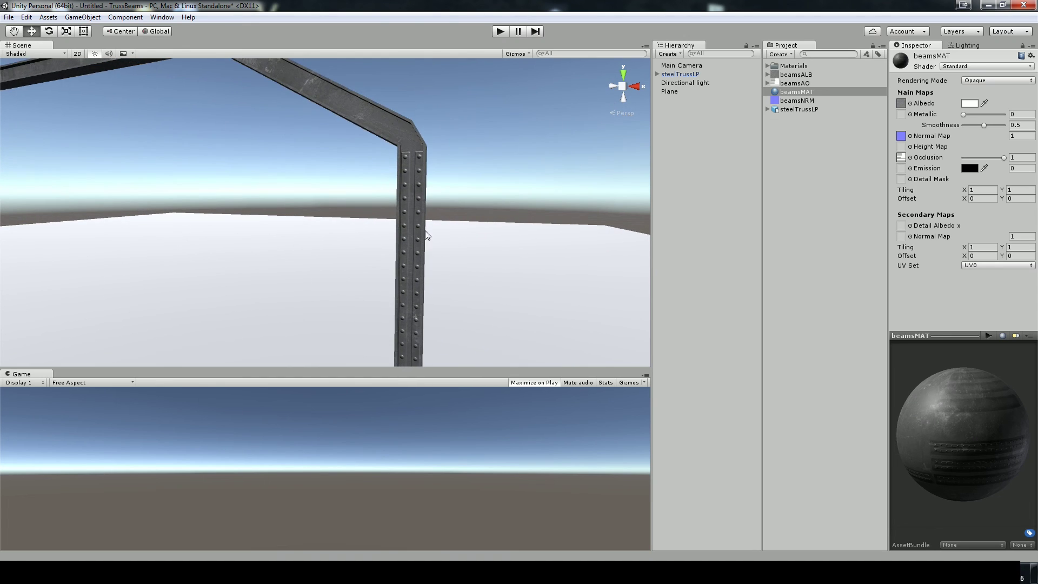
{"action": "scroll", "coordinate": [509, 246], "scroll_direction": "up", "scroll_amount": 2}
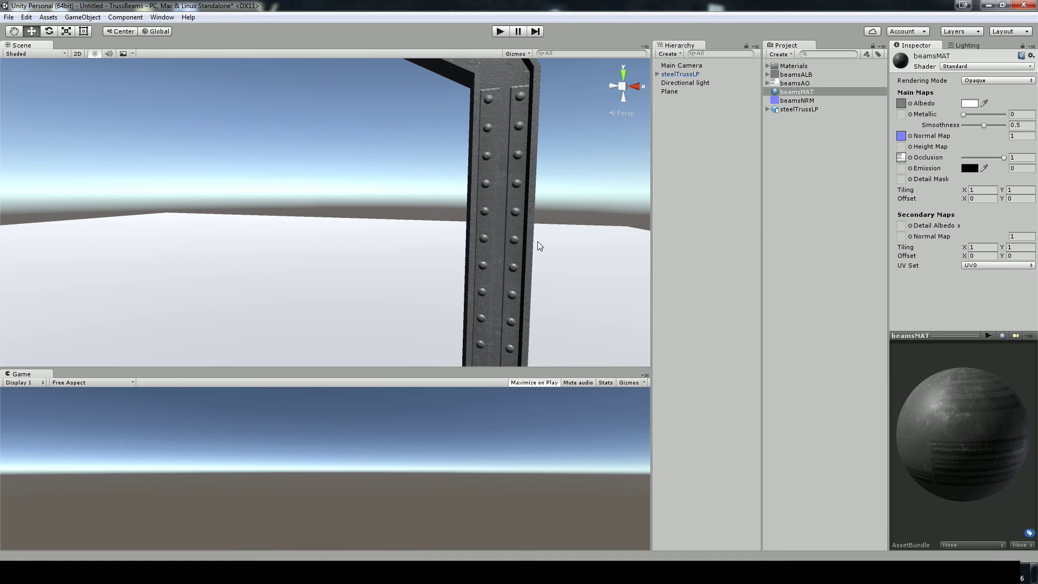
{"action": "scroll", "coordinate": [538, 241], "scroll_direction": "down", "scroll_amount": 5}
{"action": "left_click_drag", "start_coordinate": [521, 235], "coordinate": [461, 343], "text": "alt"}
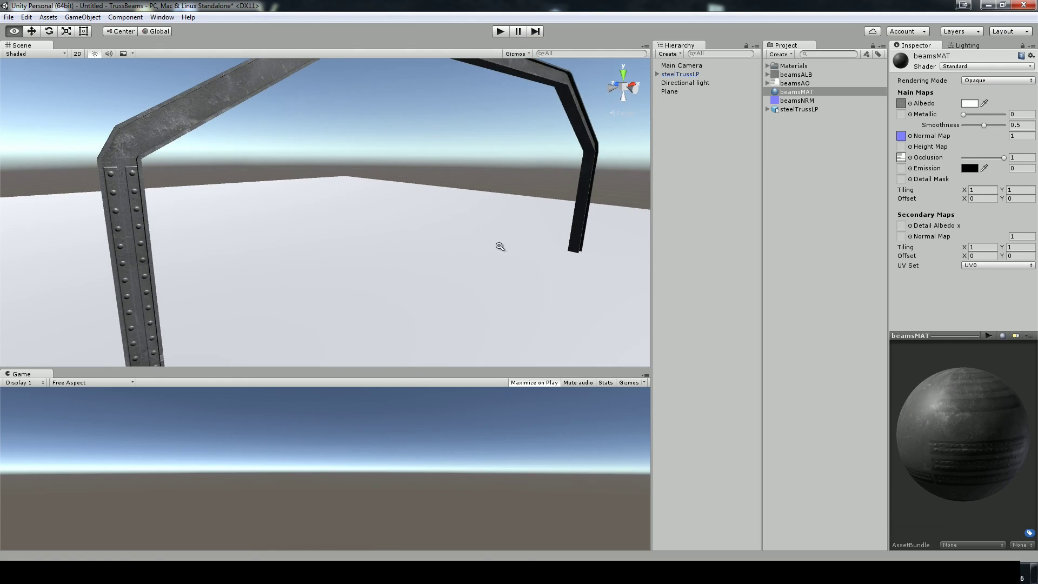